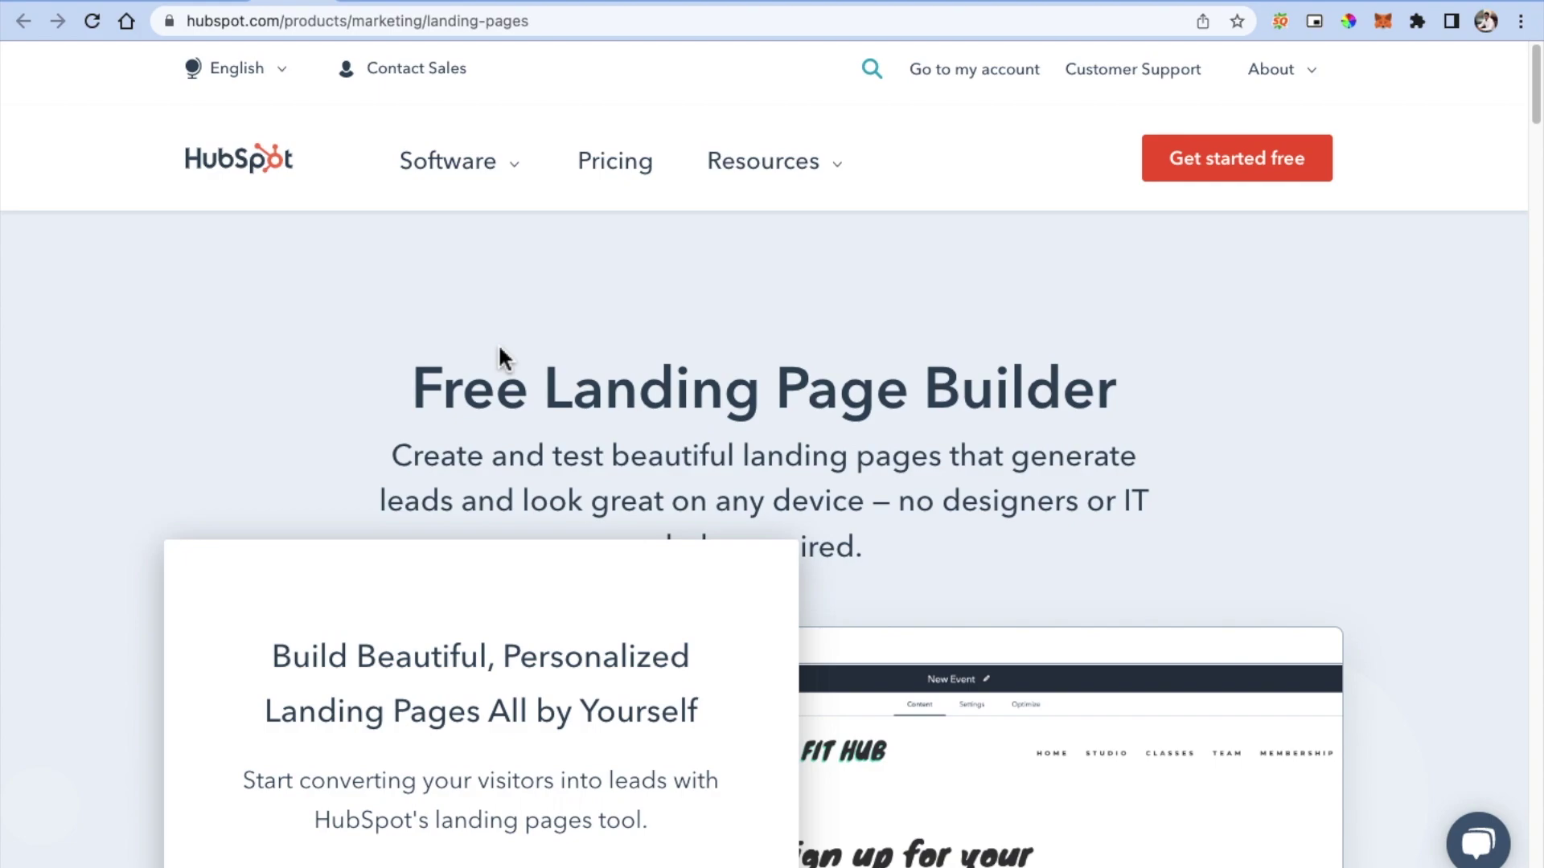
Step: Look through the open landing page builder sites, including MailerLite, Bitrix24, ConvertFlow and Carrd, and return to HubSpot's landing page builder
scroll(547, 374, "down", 2)
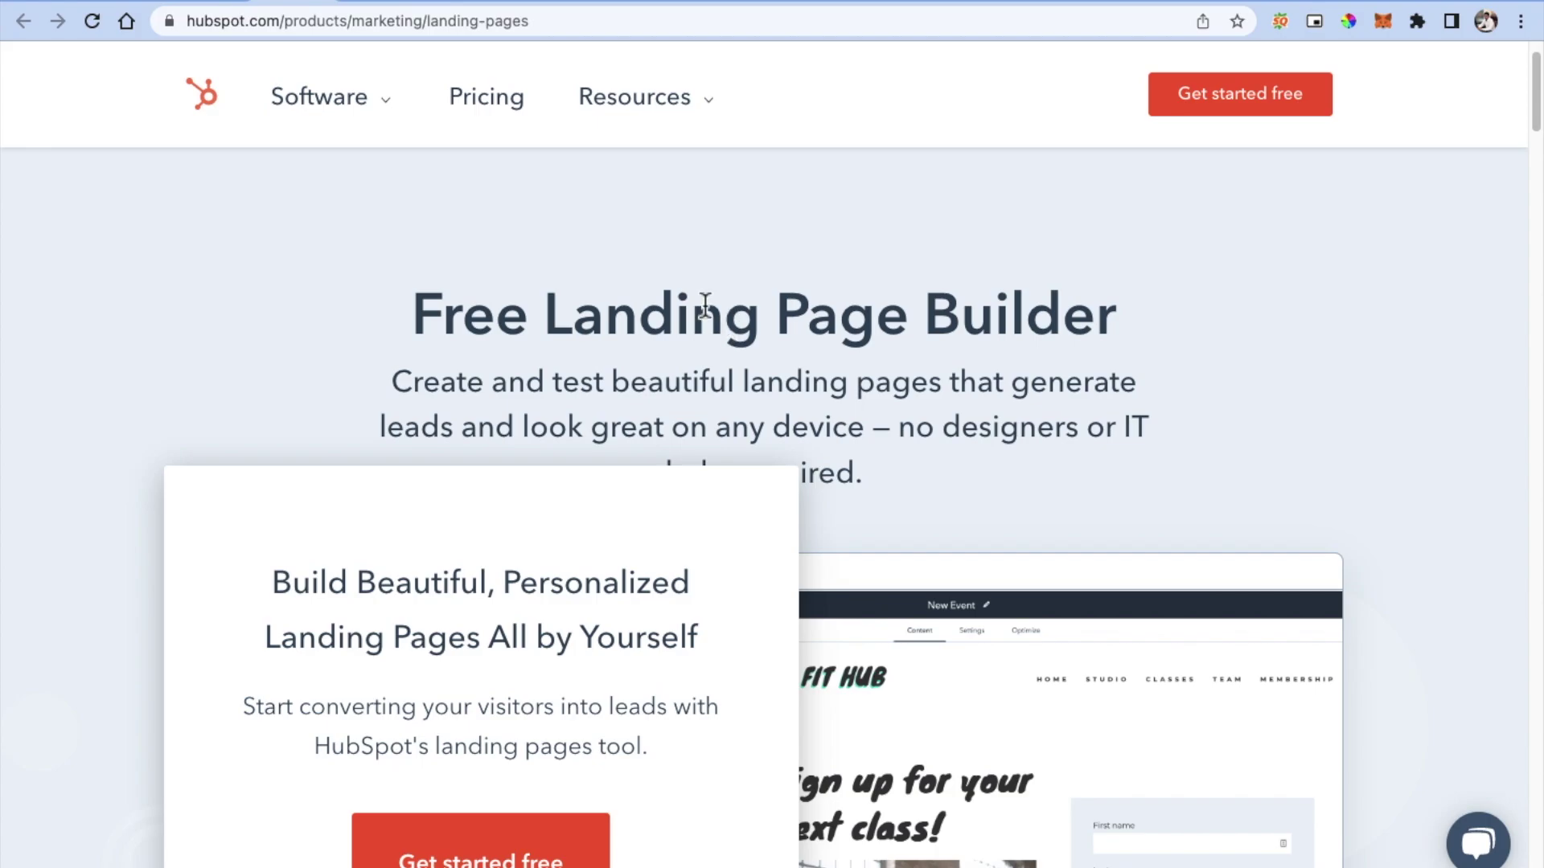
left_click(396, 113)
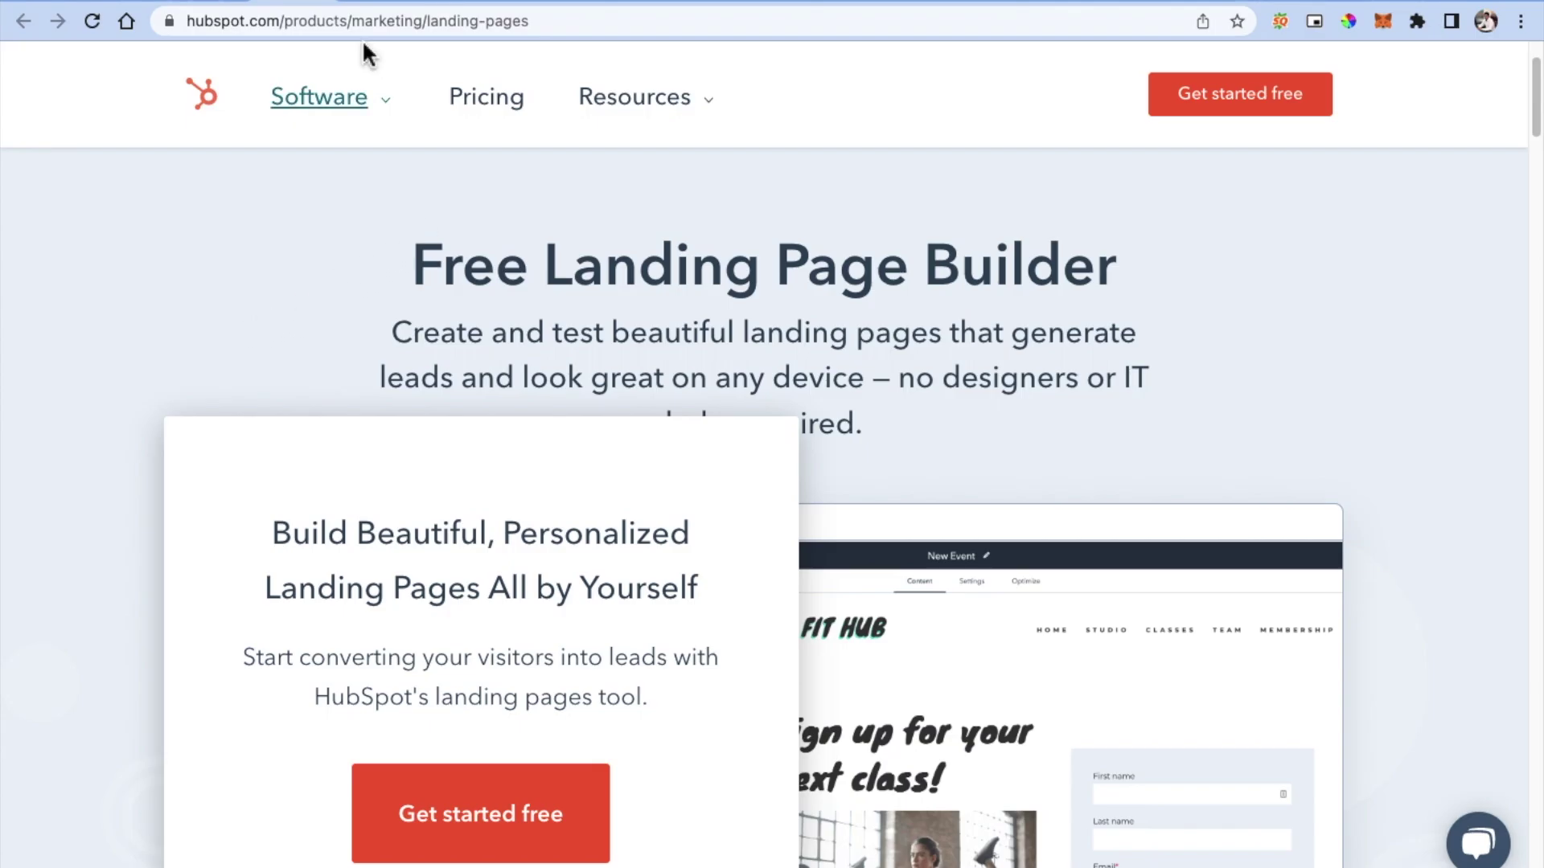
left_click(375, 4)
left_click(529, 3)
left_click(599, 4)
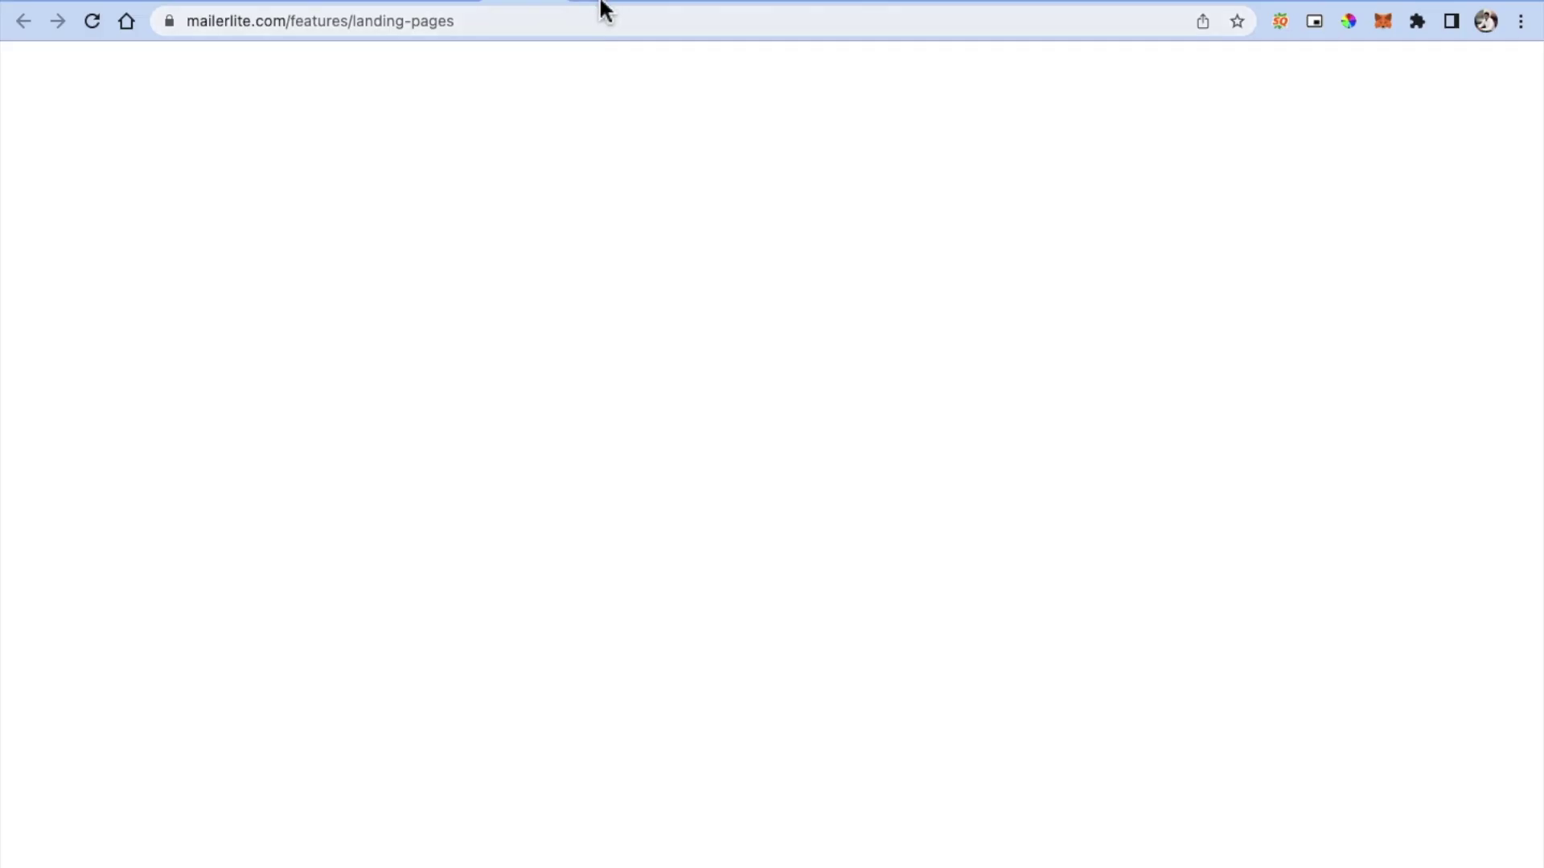
left_click(656, 4)
left_click(692, 4)
left_click(761, 6)
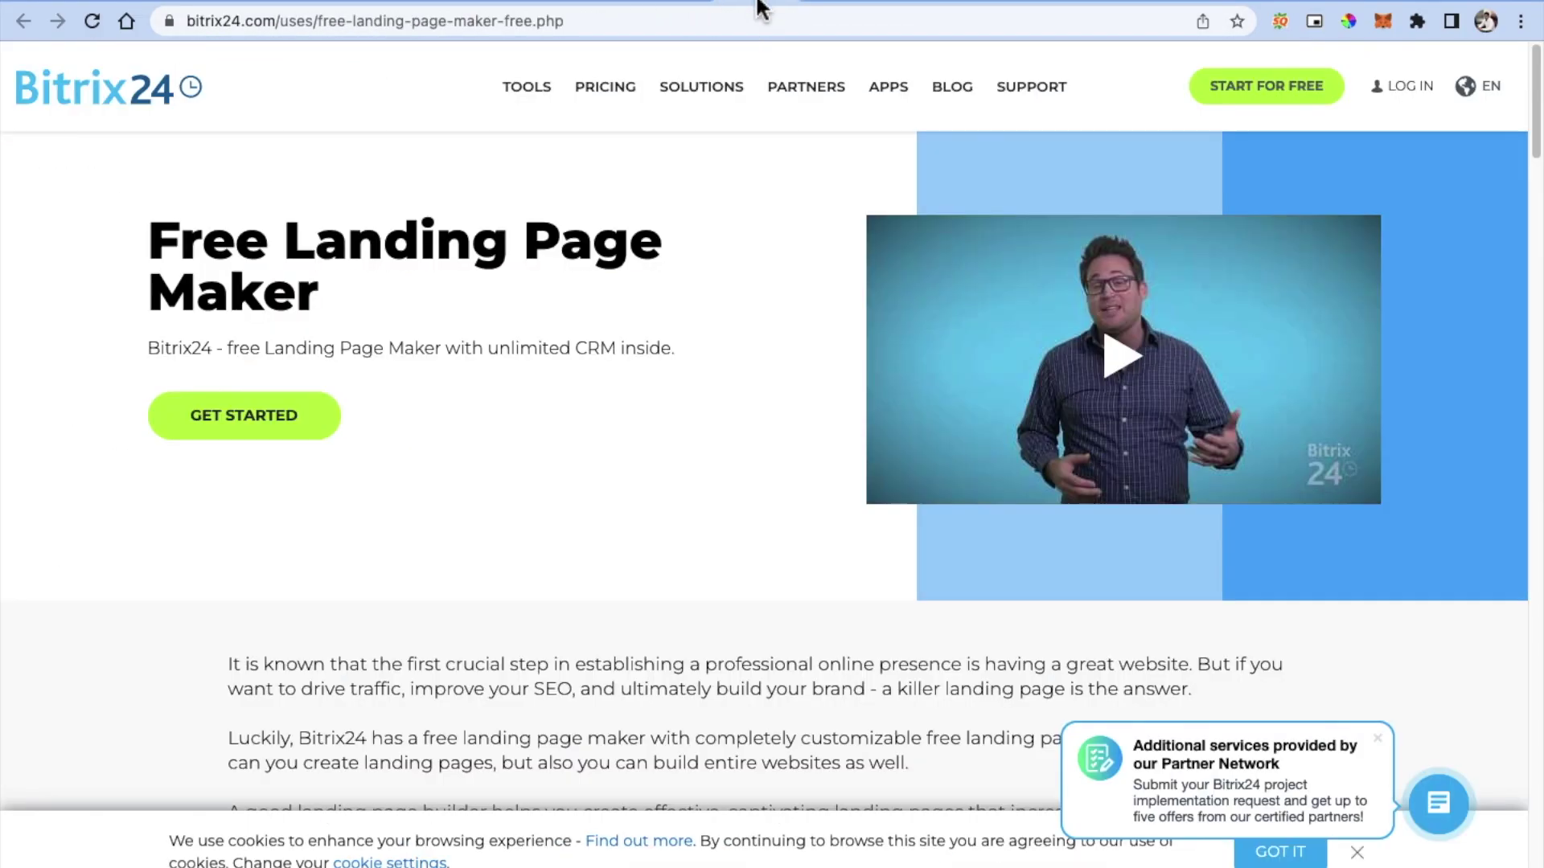
left_click(843, 7)
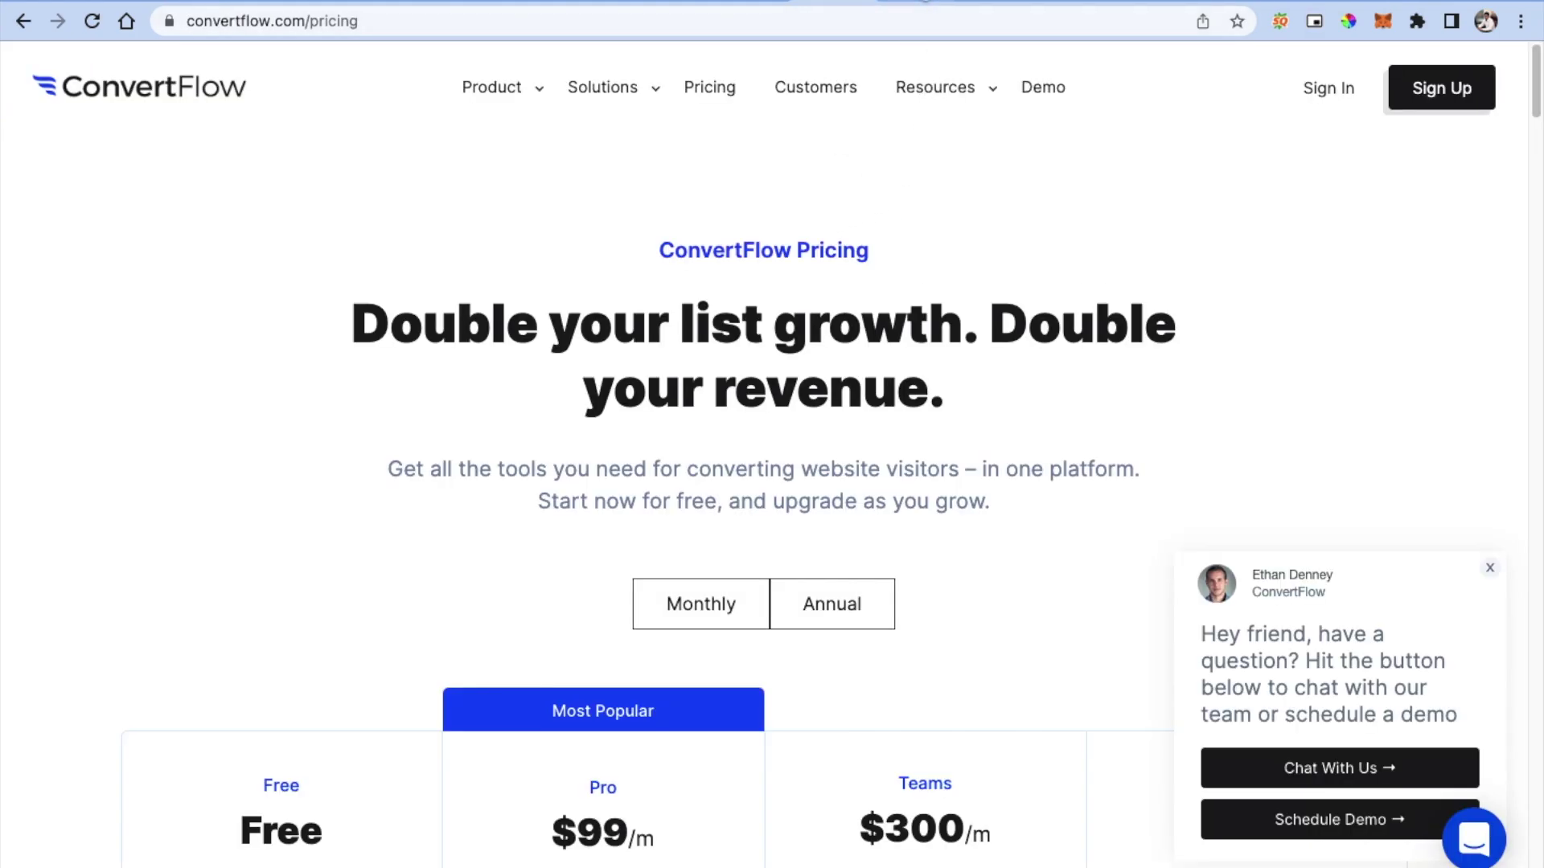
left_click(925, 5)
left_click(989, 5)
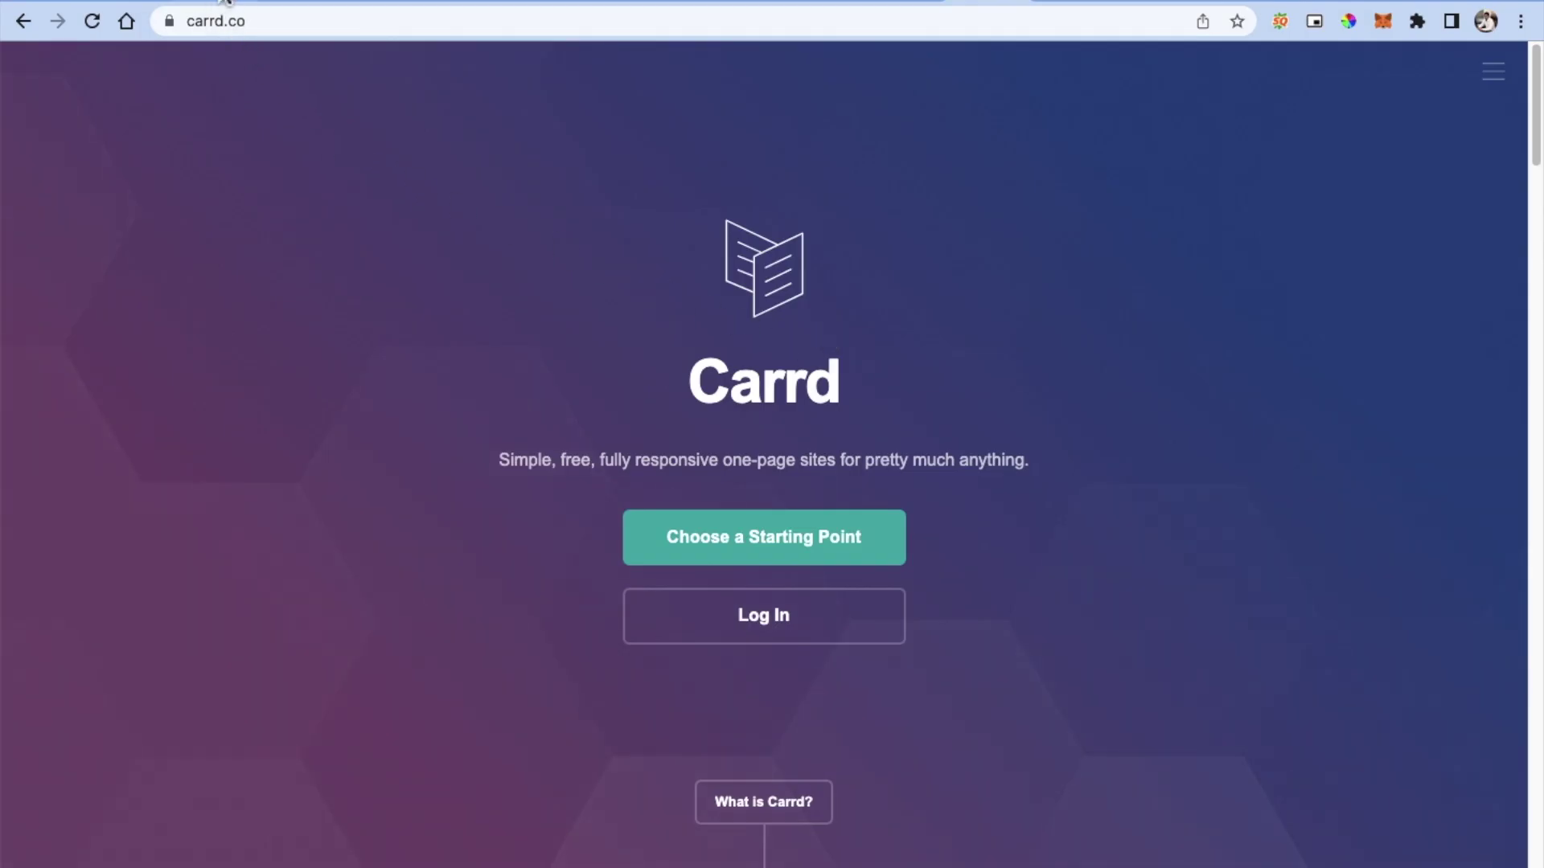
left_click(312, 4)
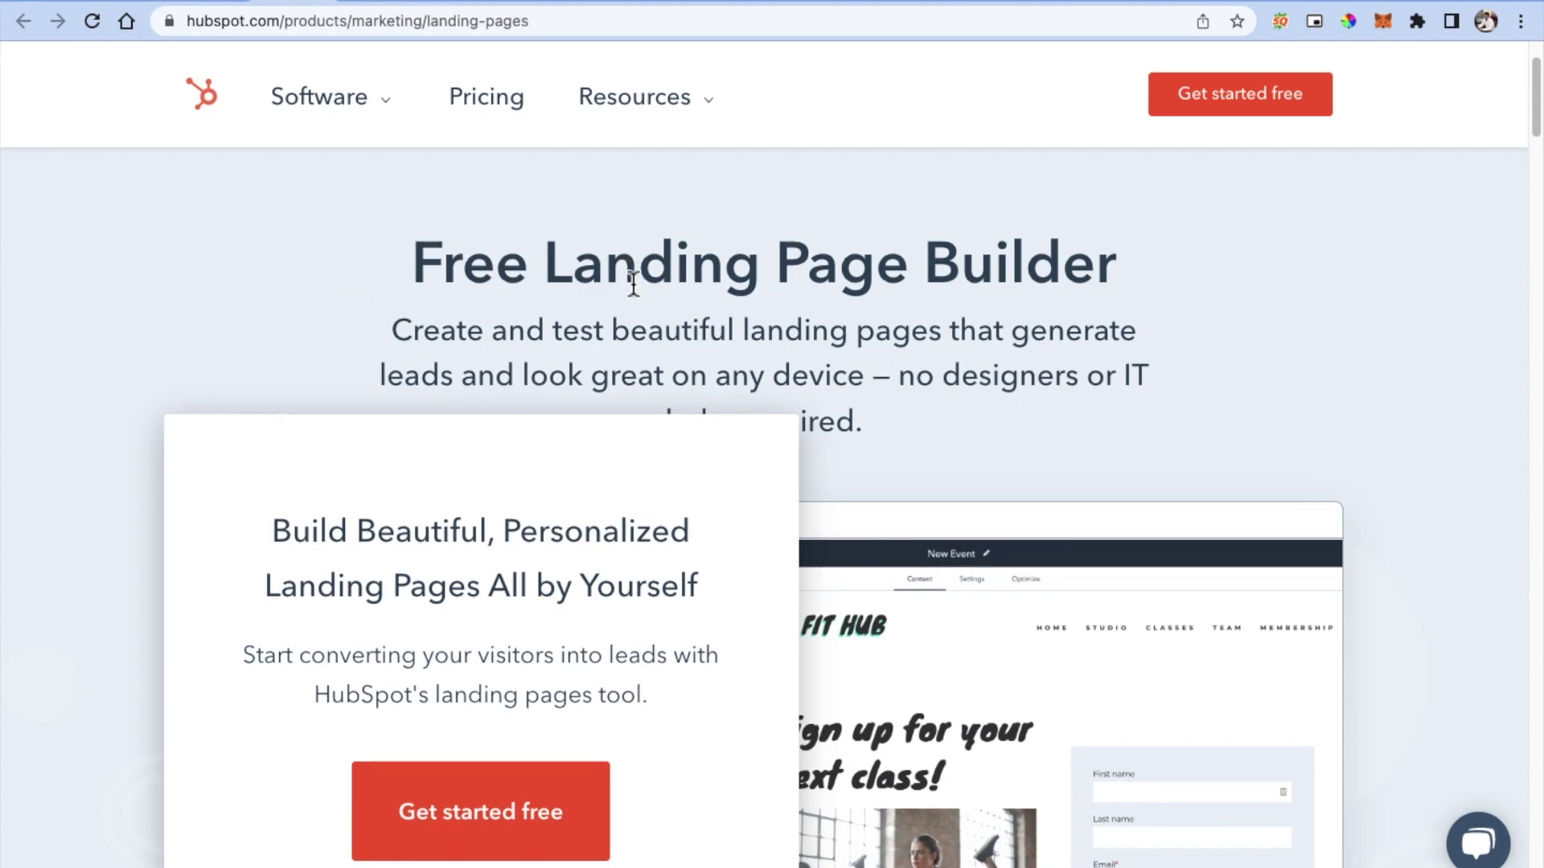
Step: Review the HubSpot landing page builder introduction and start the free sign-up
scroll(632, 277, "down", 1)
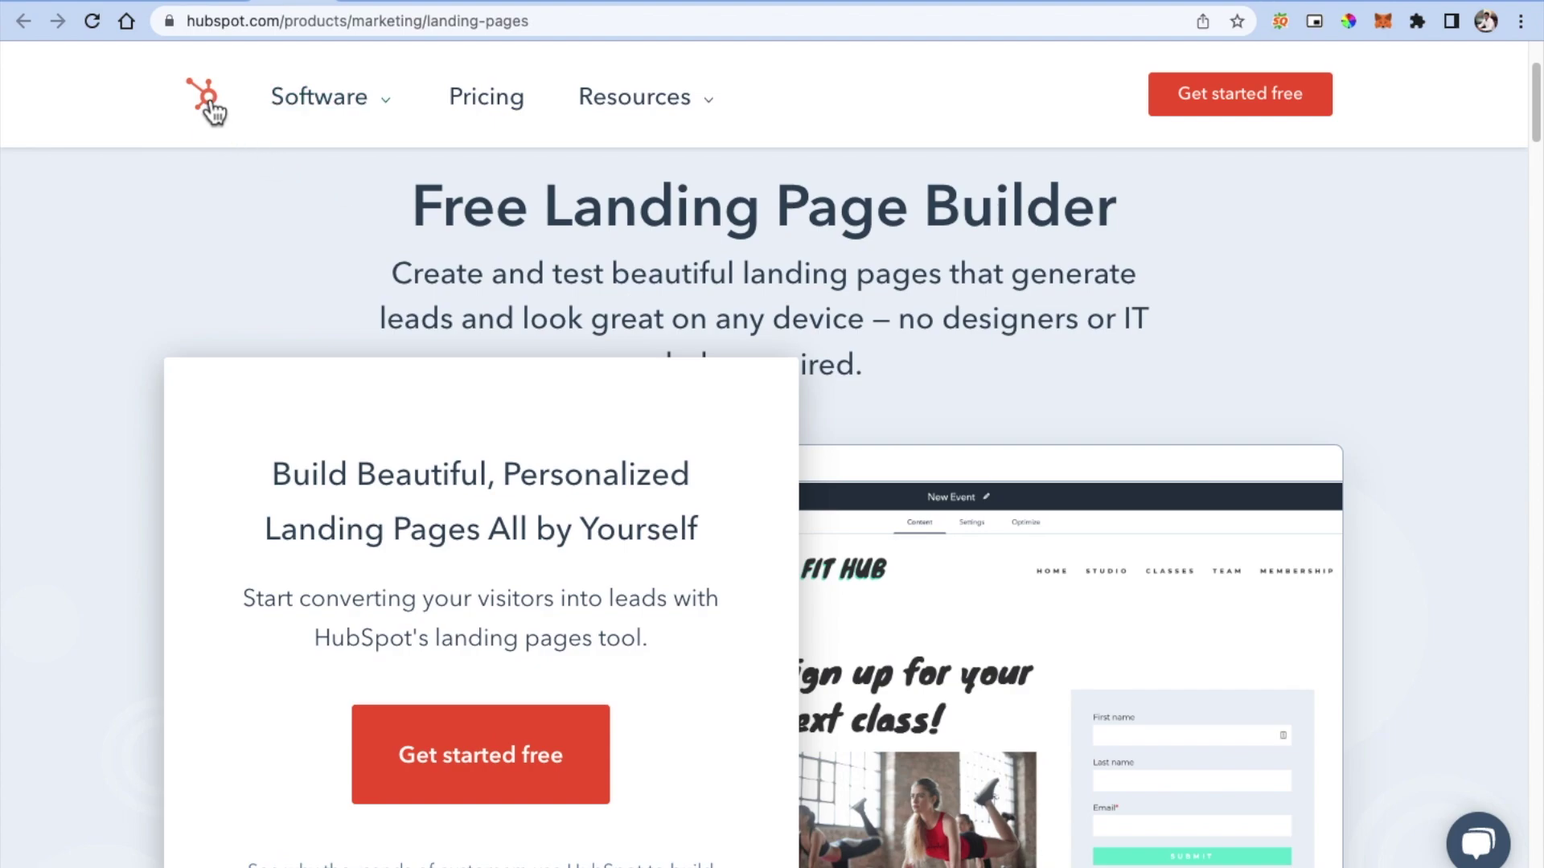
scroll(634, 296, "down", 2)
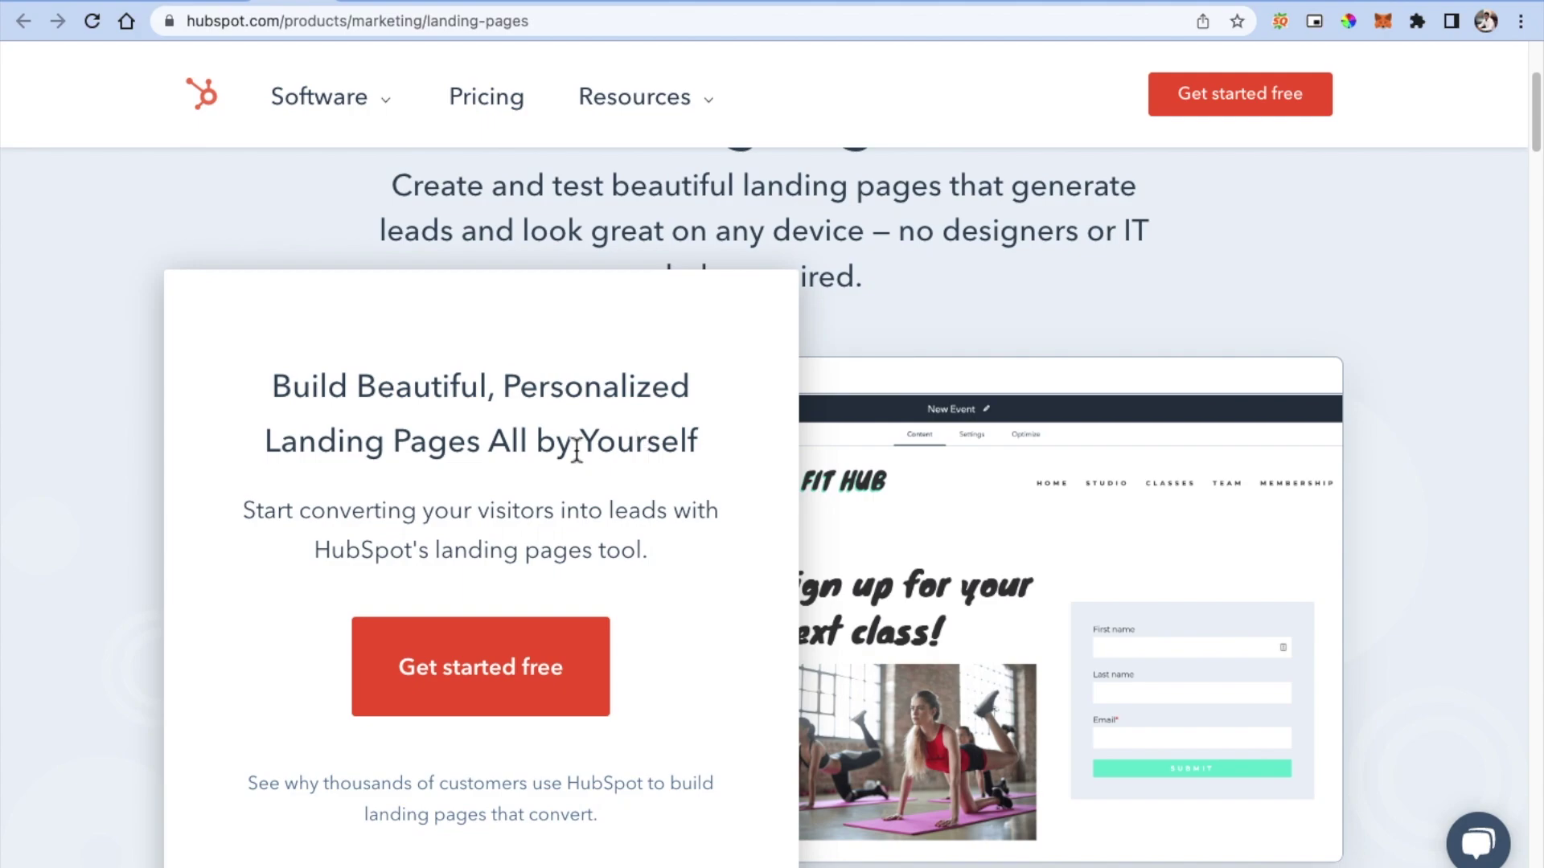
scroll(515, 644, "down", 1)
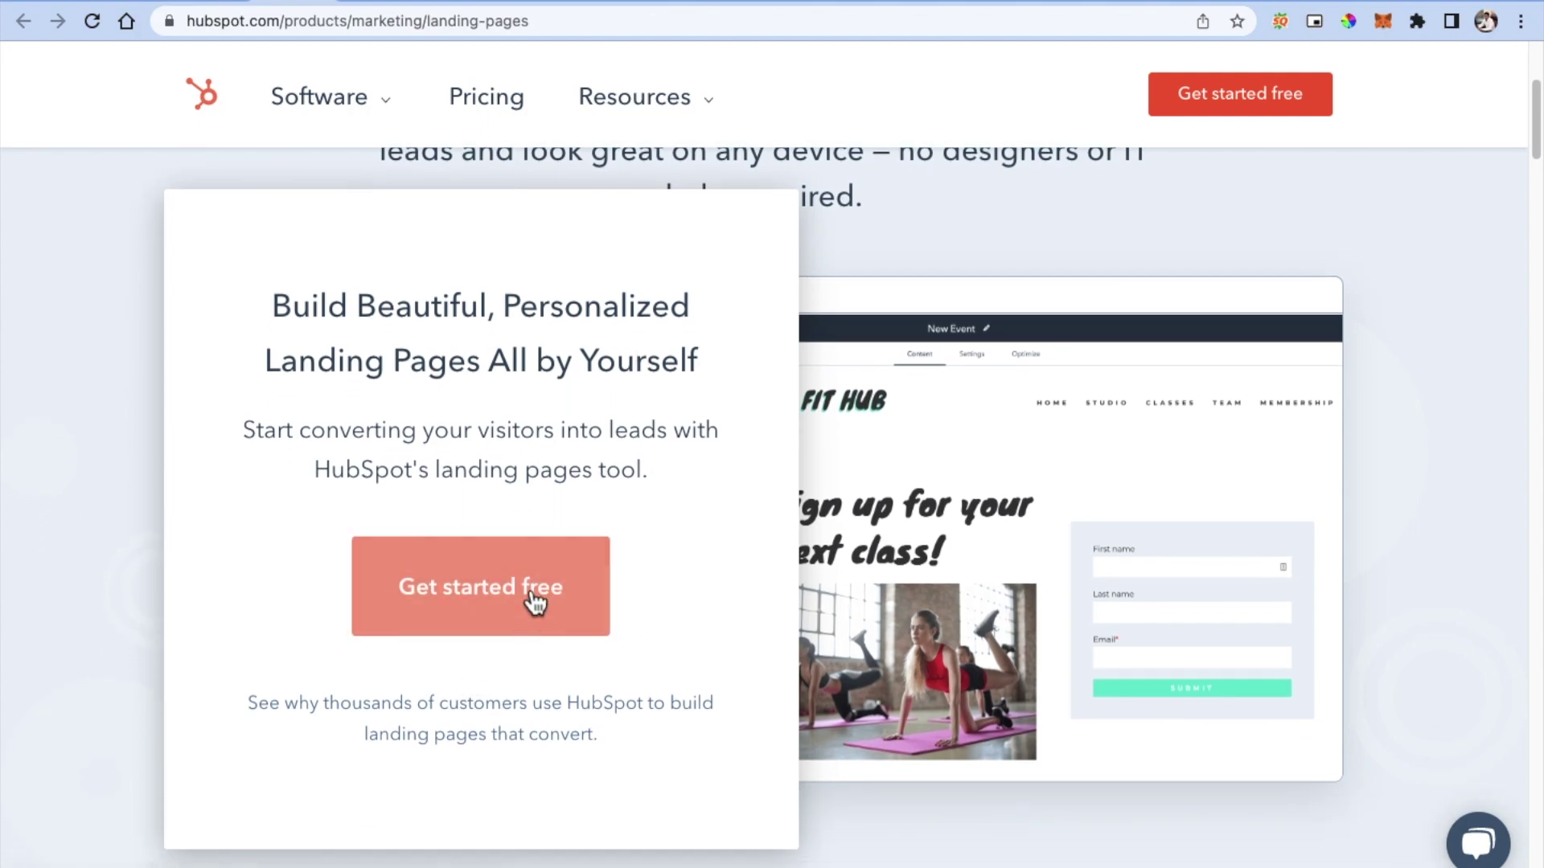
left_click(467, 604)
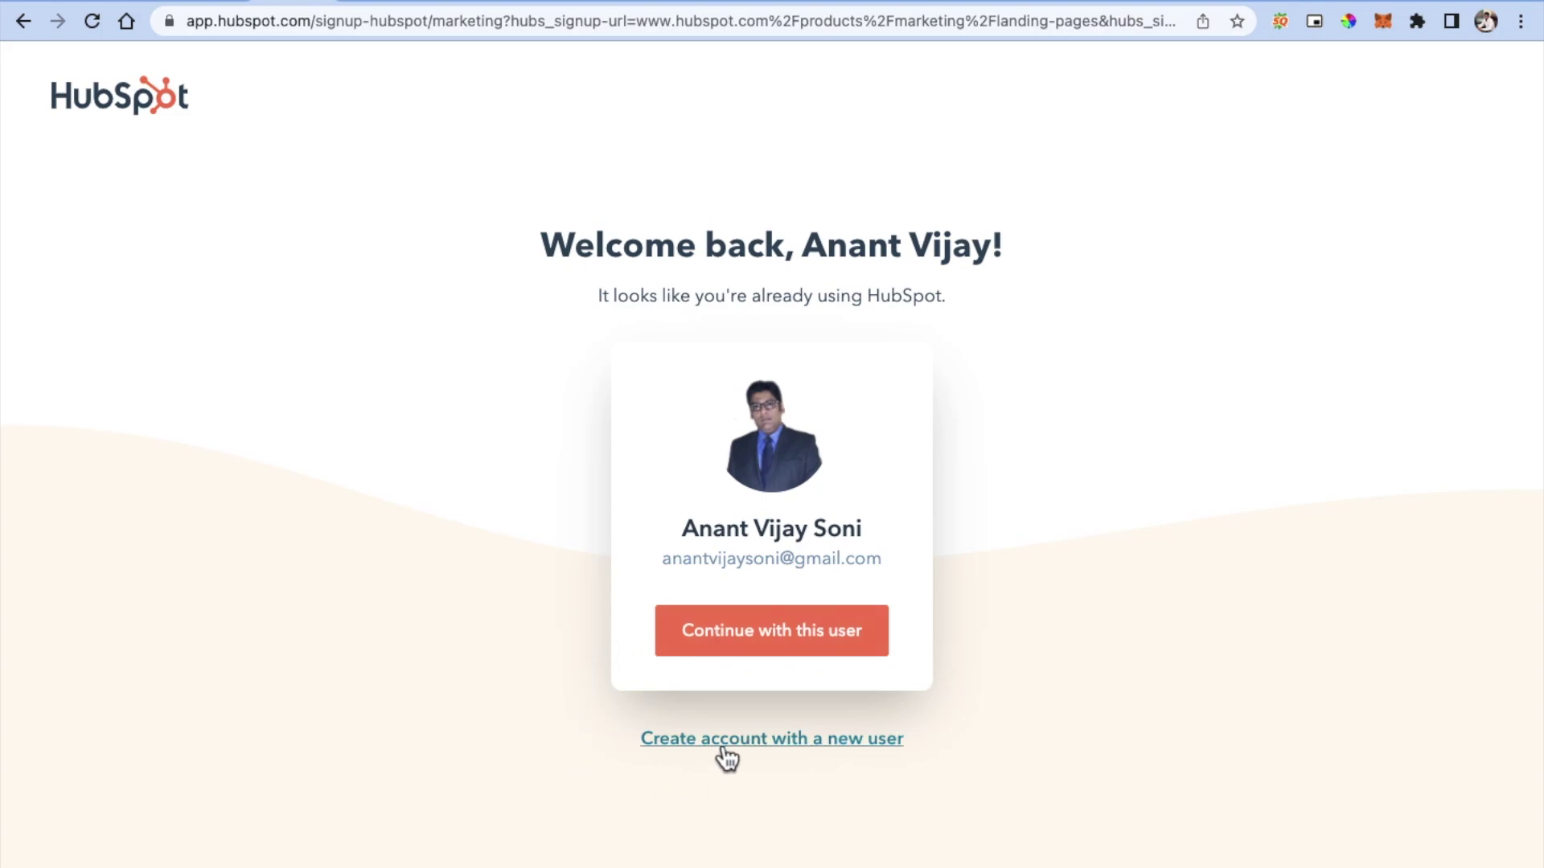
Step: Examine the free account sign-up form for a new user, including its pricing note, and return to the user selection
left_click(796, 742)
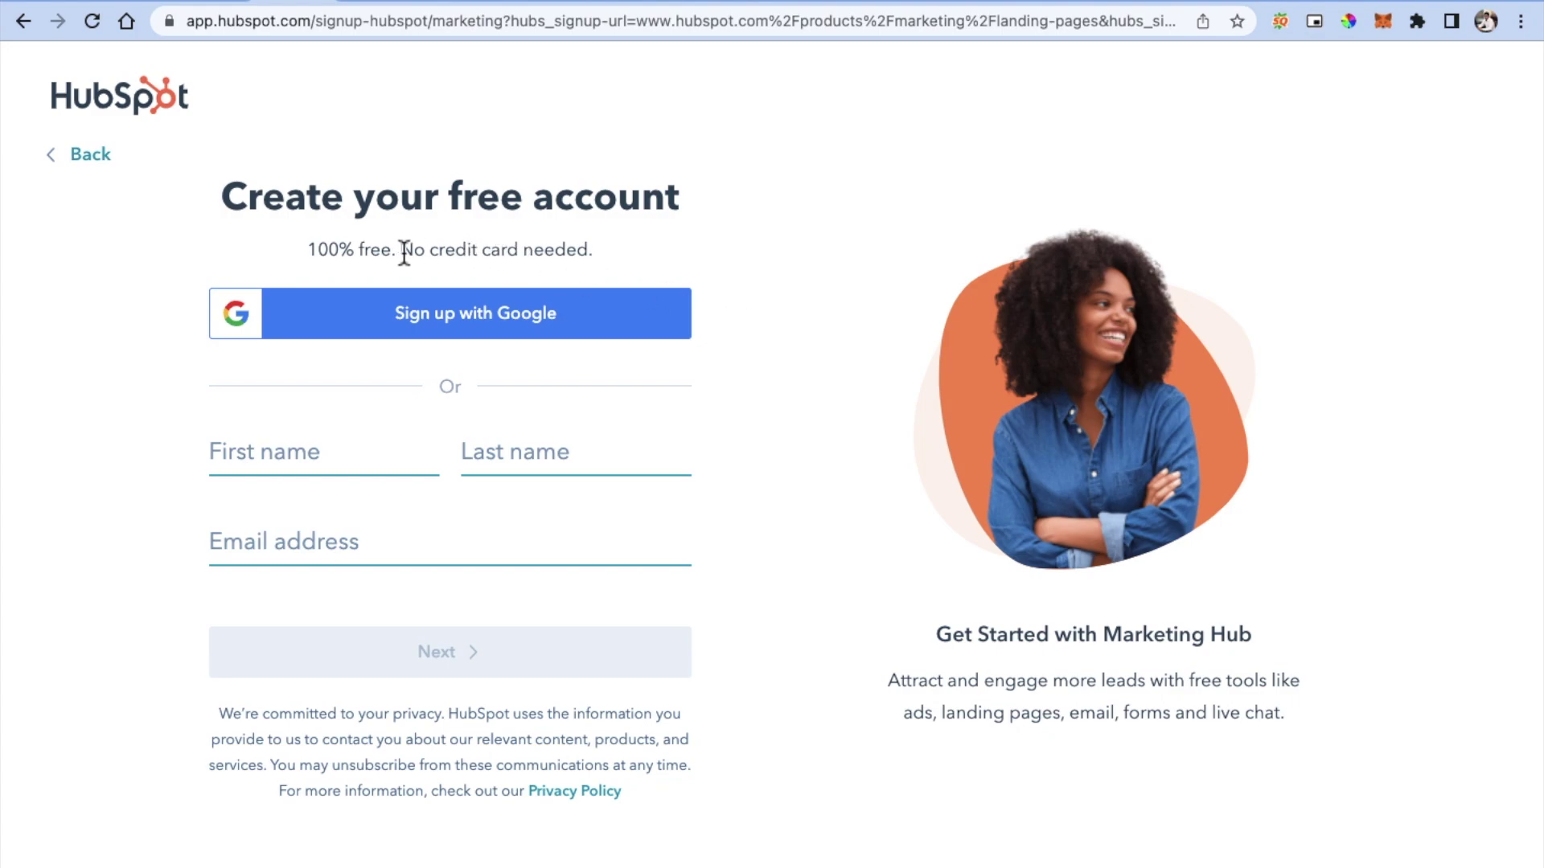
left_click_drag(310, 251, 601, 256)
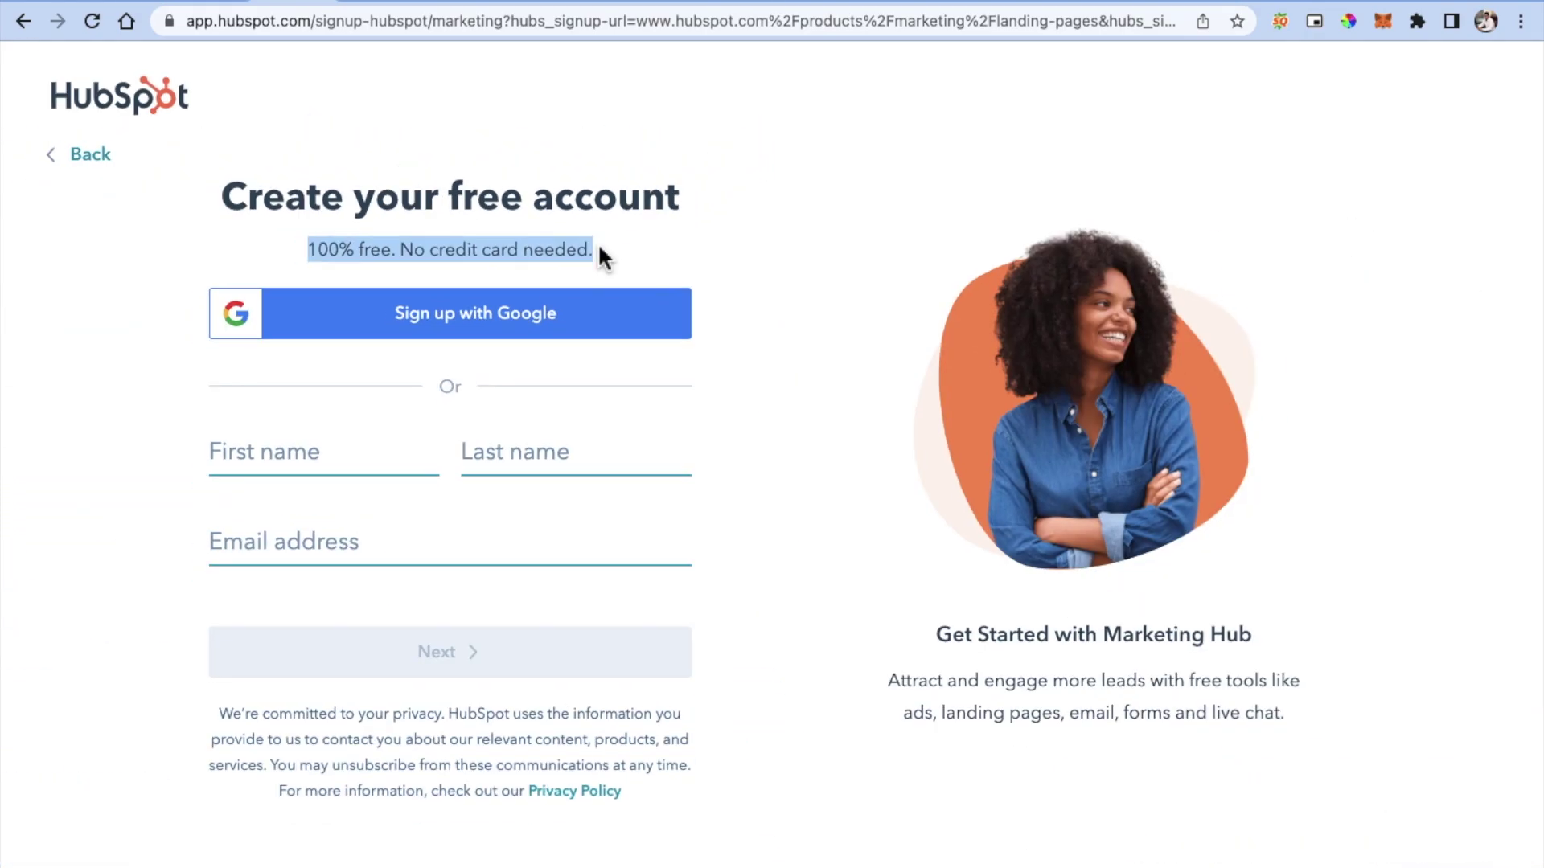
left_click(600, 254)
left_click(87, 158)
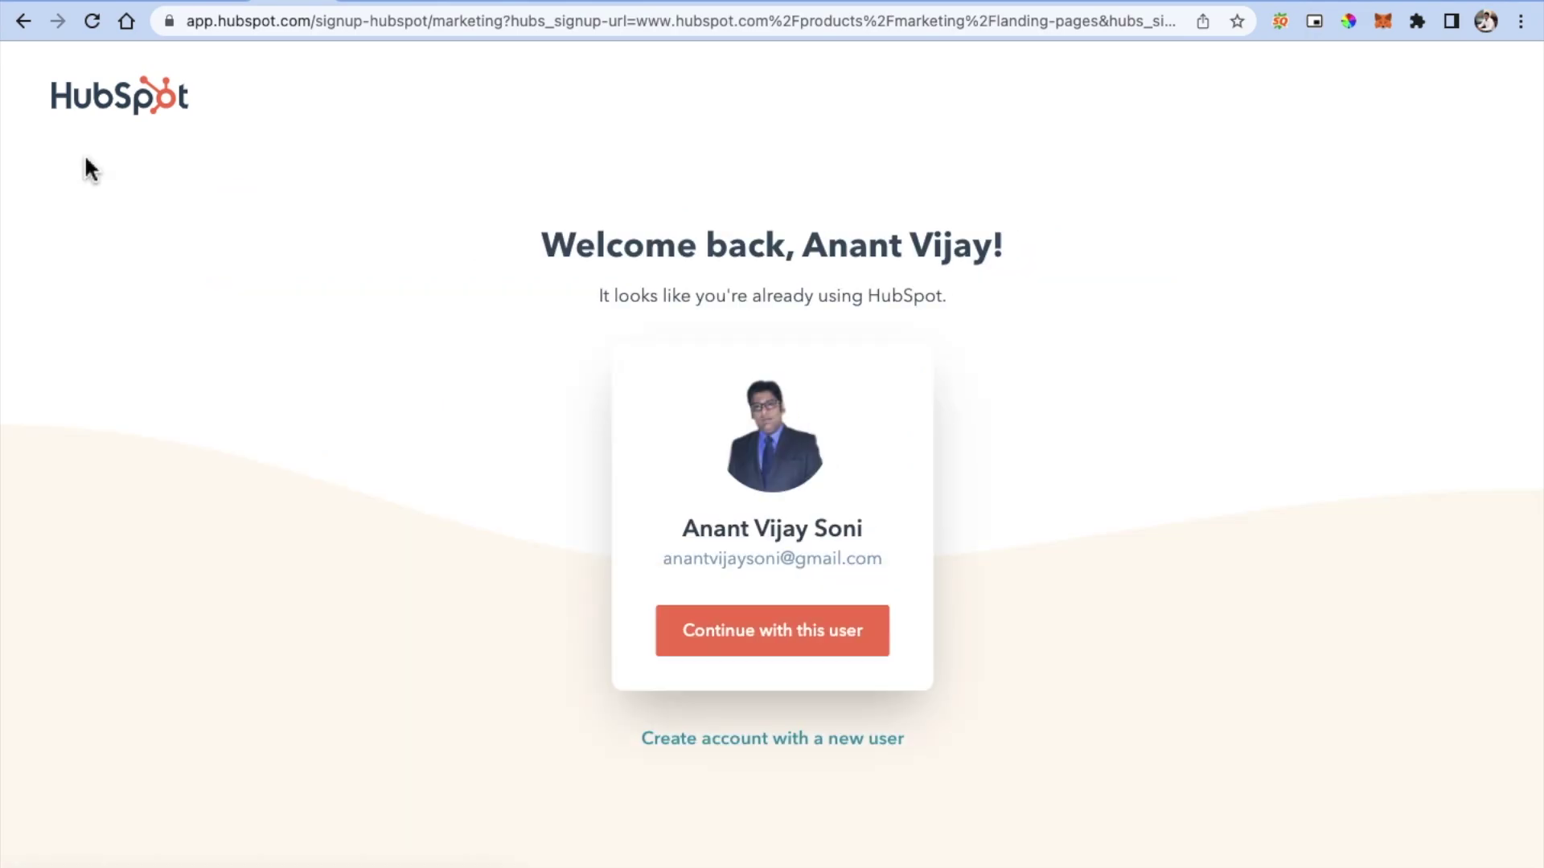
Step: Continue with the existing HubSpot user and account to reach the landing page templates
left_click(773, 644)
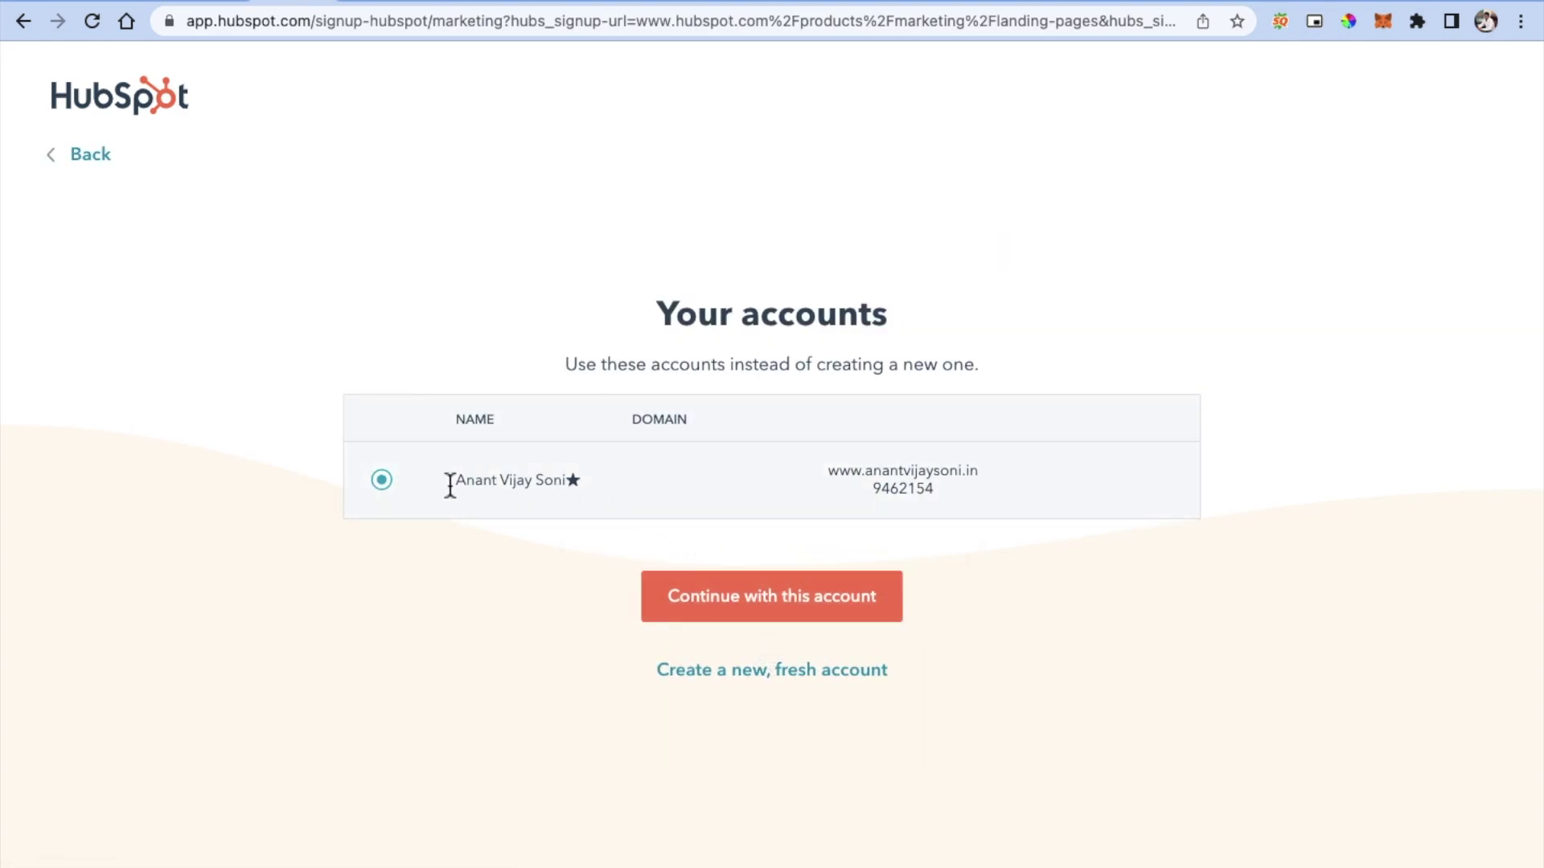
left_click(828, 624)
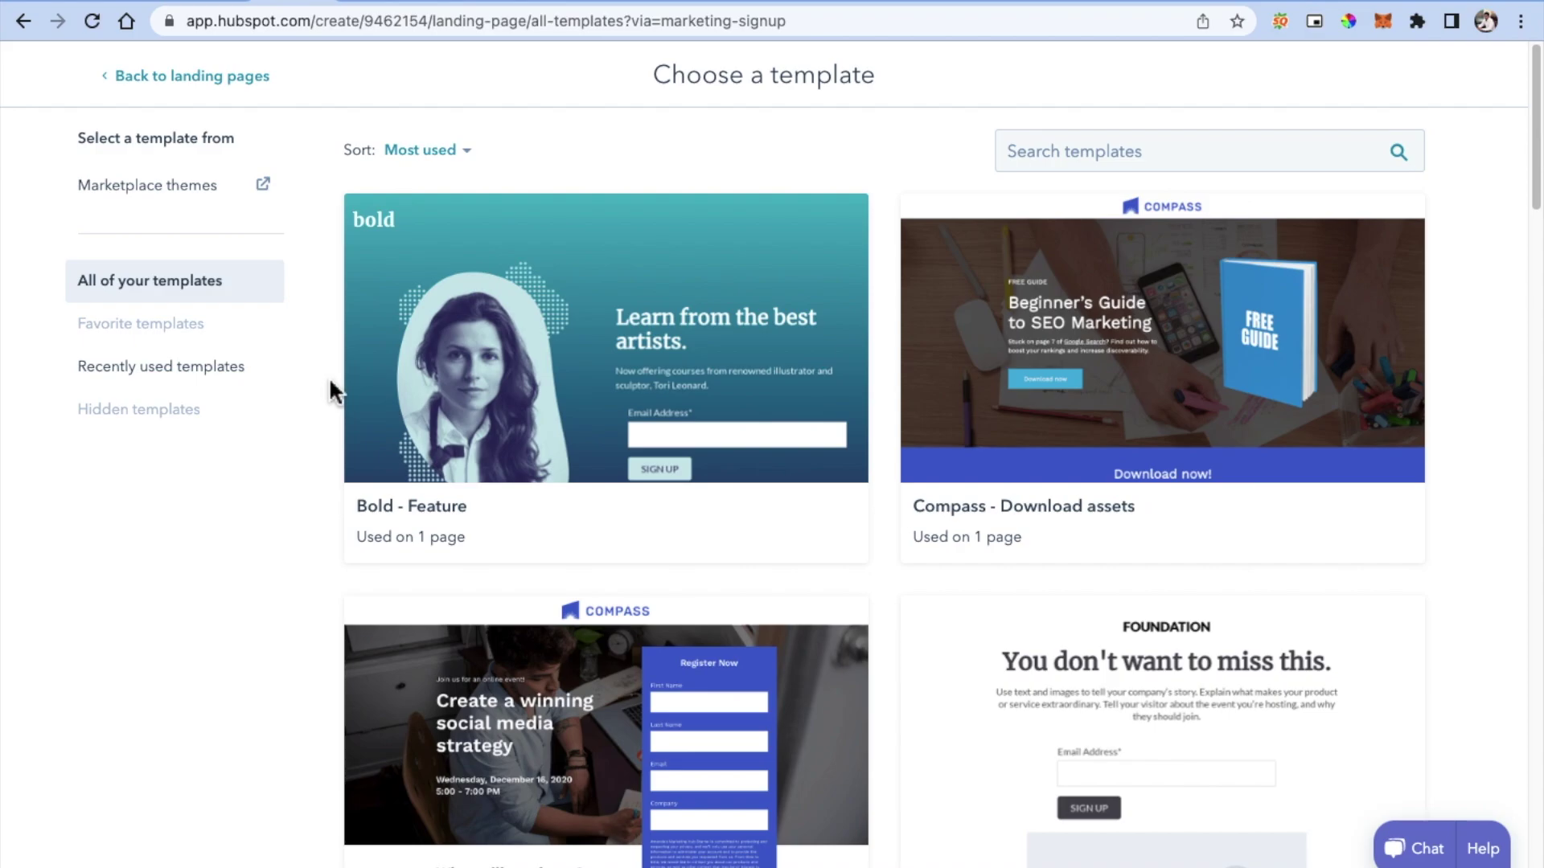
Step: Browse the first page of landing page templates from start to end and return to its beginning
scroll(325, 378, "down", 13)
scroll(325, 369, "down", 20)
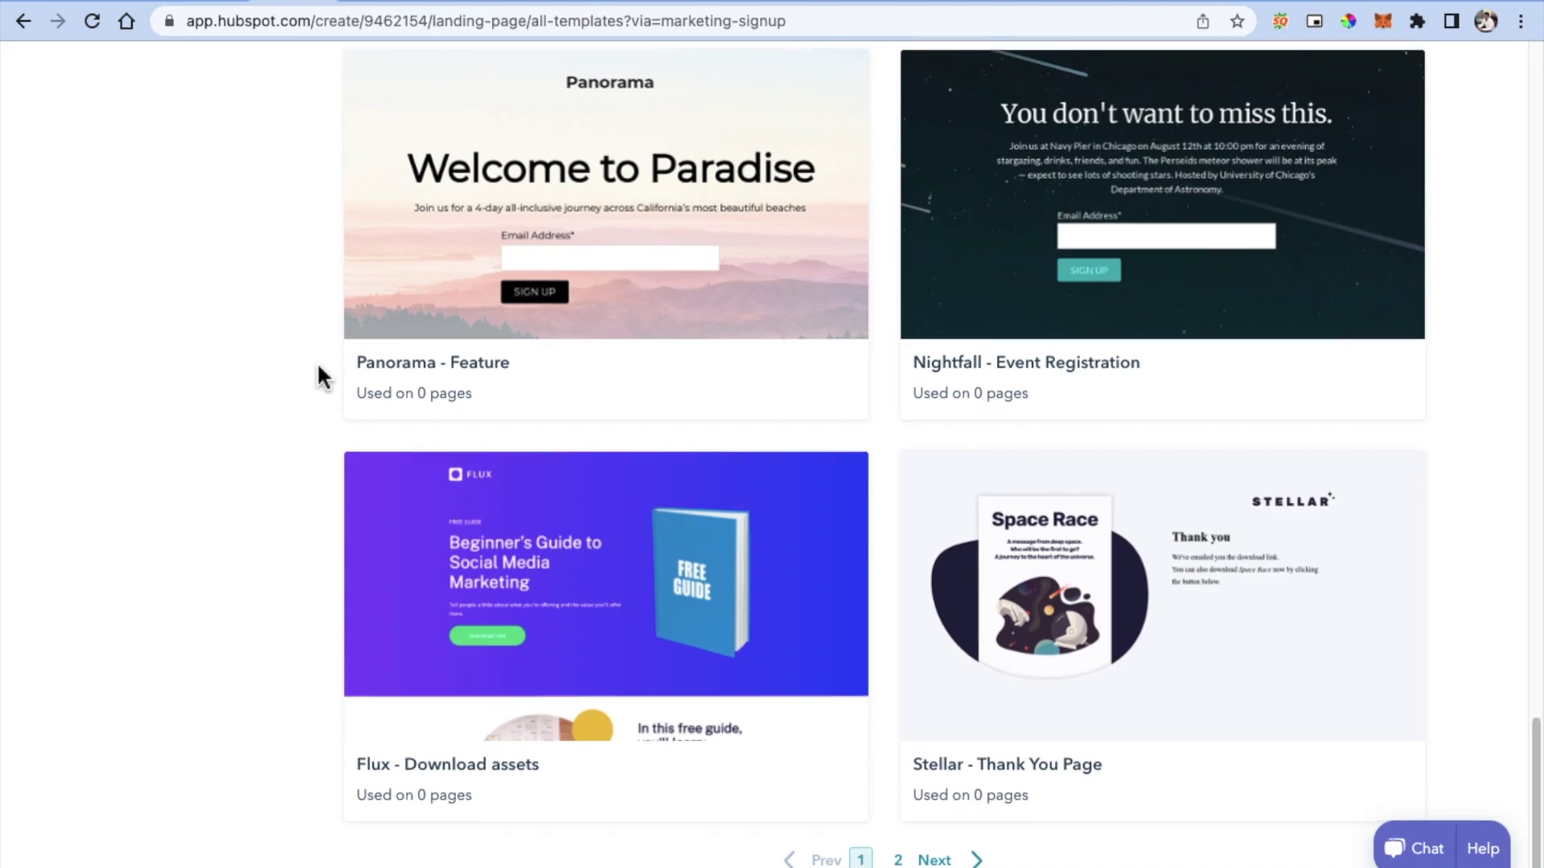
scroll(317, 366, "up", 18)
scroll(318, 368, "up", 7)
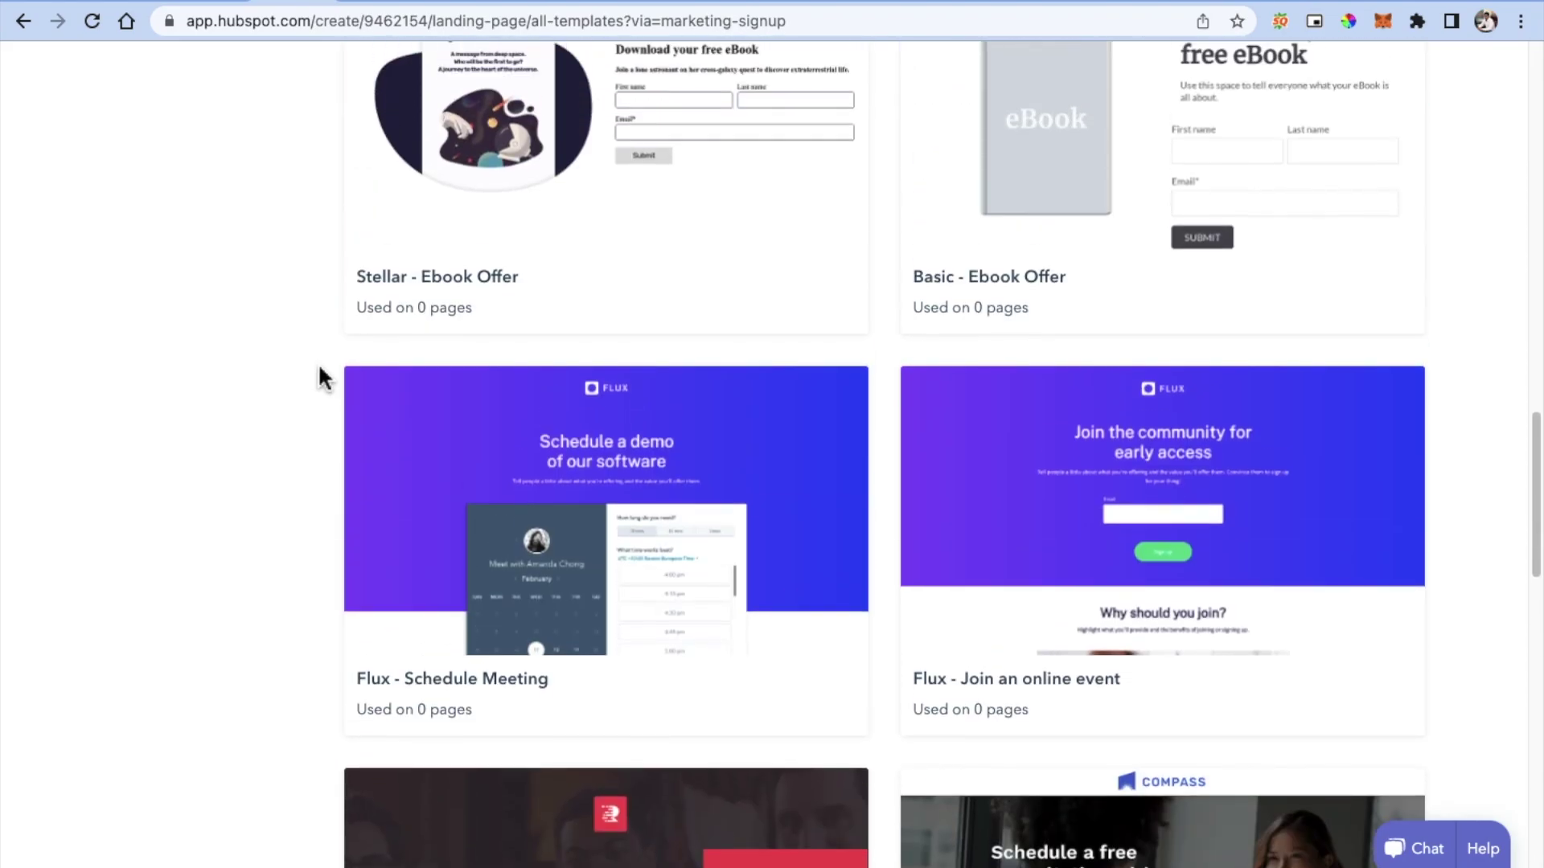
scroll(315, 364, "up", 6)
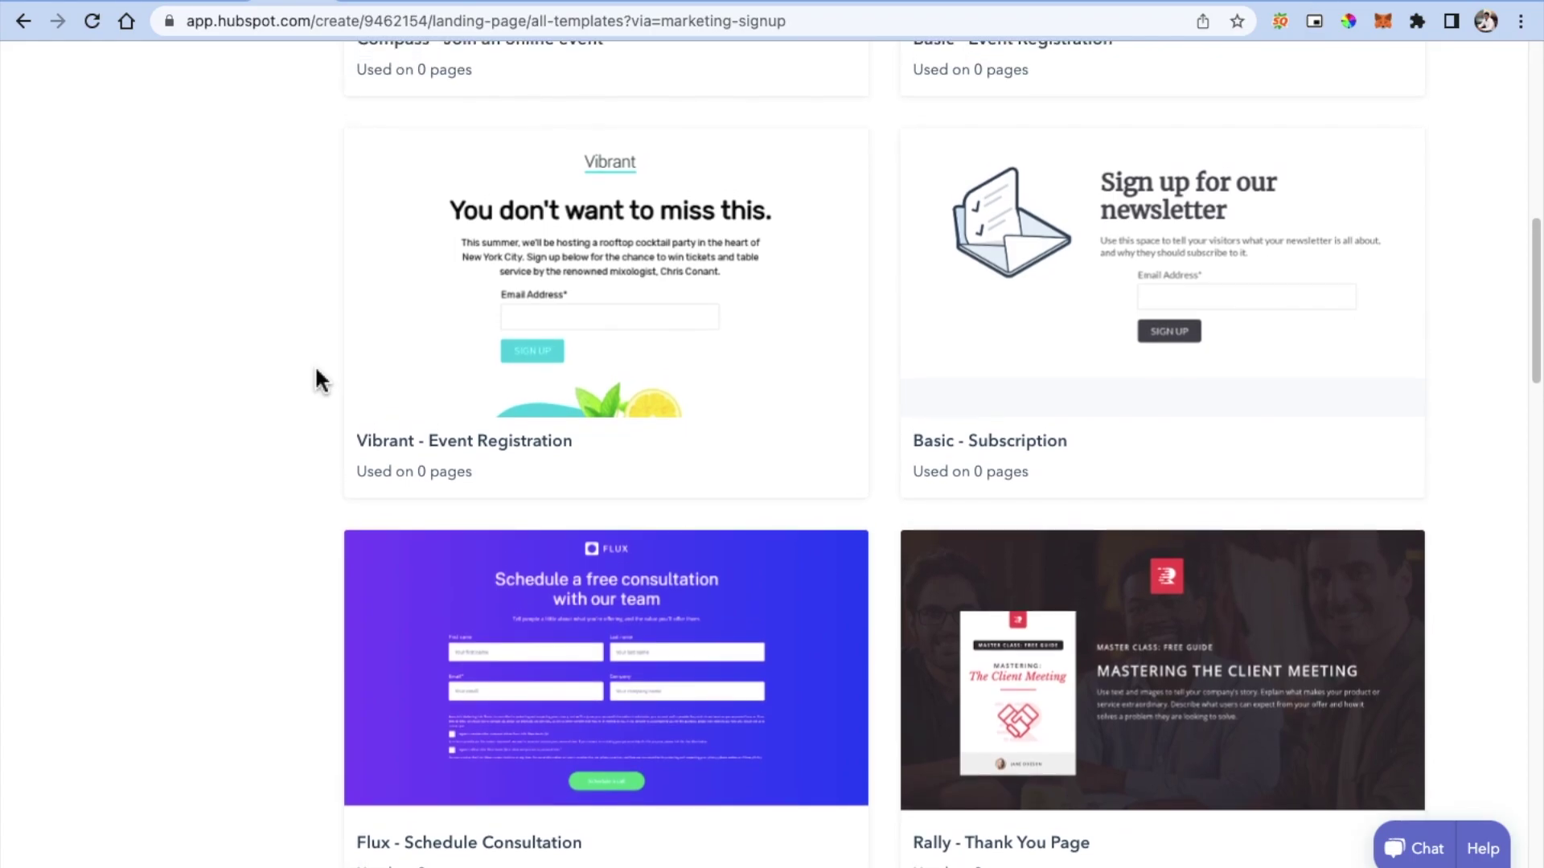
scroll(315, 371, "up", 2)
scroll(315, 364, "up", 9)
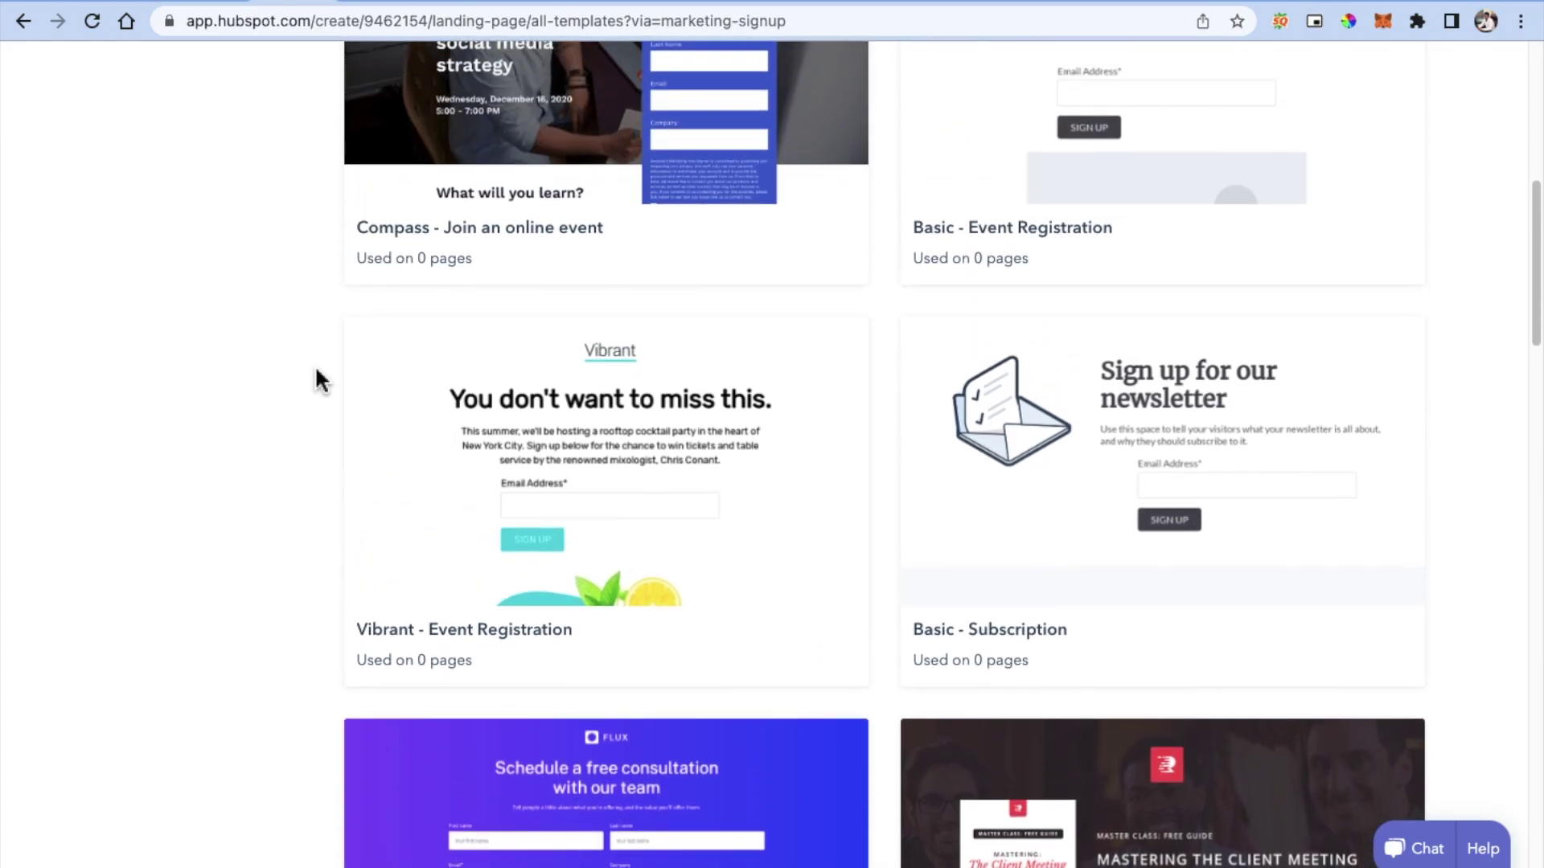
Step: Preview the Bold - Feature template and examine its desktop layout, including the form, detail sections and feature columns
mouse_move(562, 300)
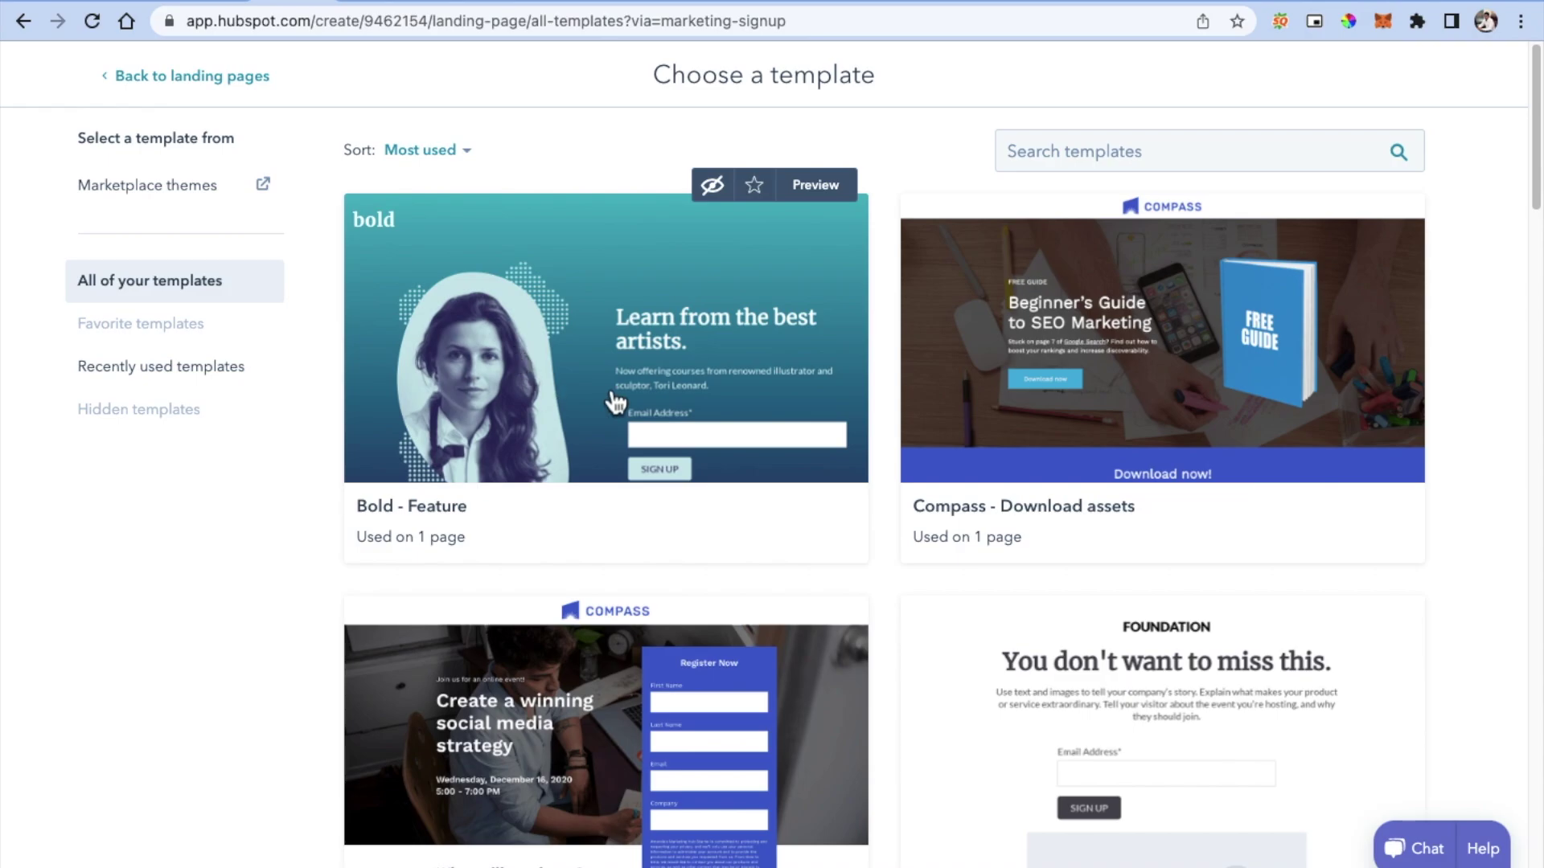
left_click(829, 189)
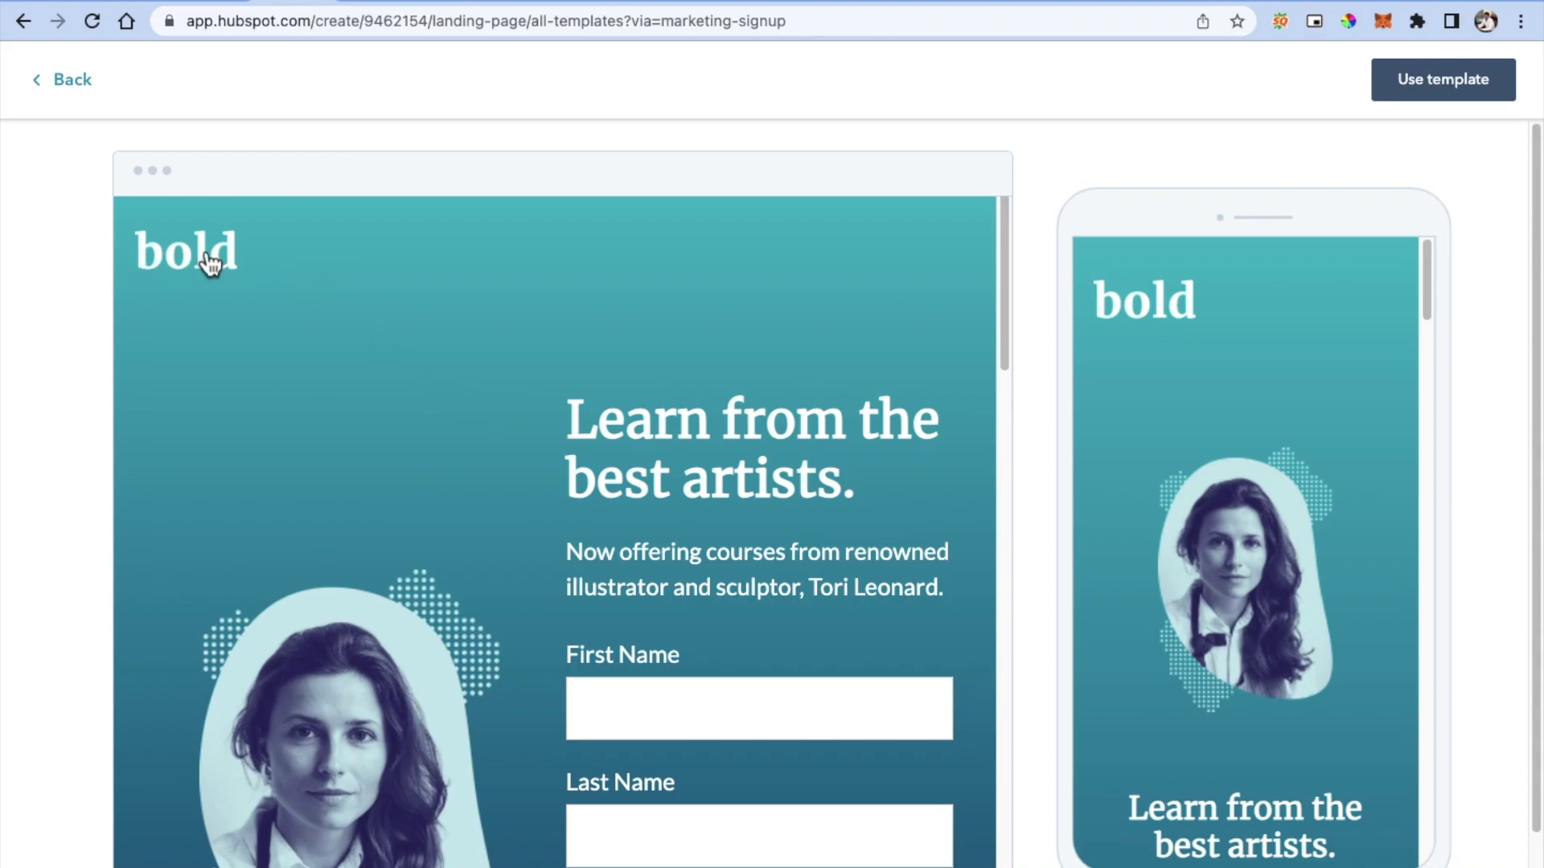
scroll(690, 454, "down", 4)
scroll(685, 449, "down", 5)
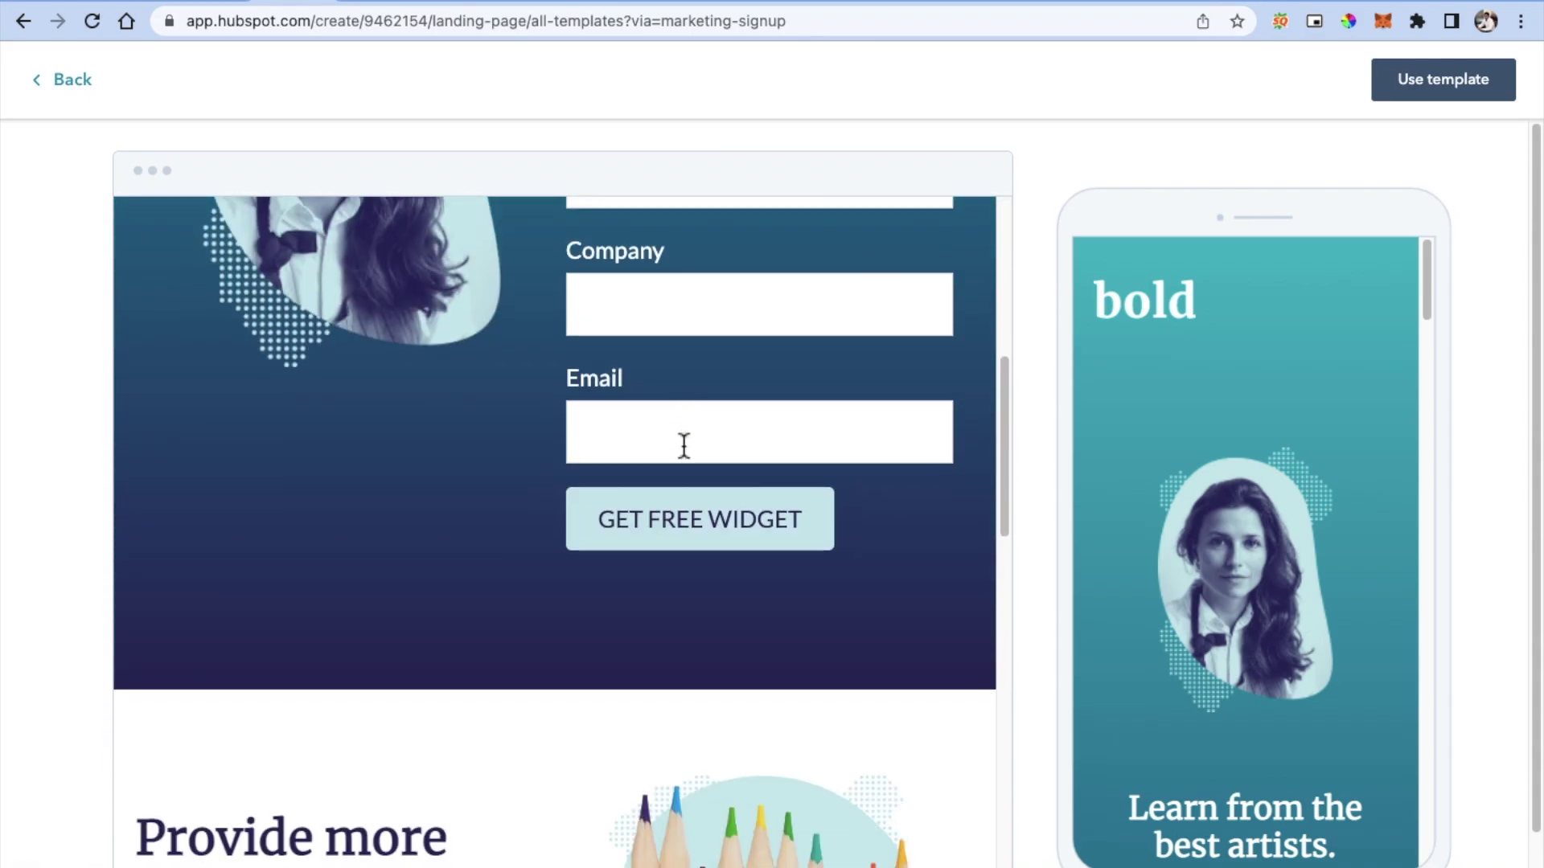
scroll(678, 386, "up", 5)
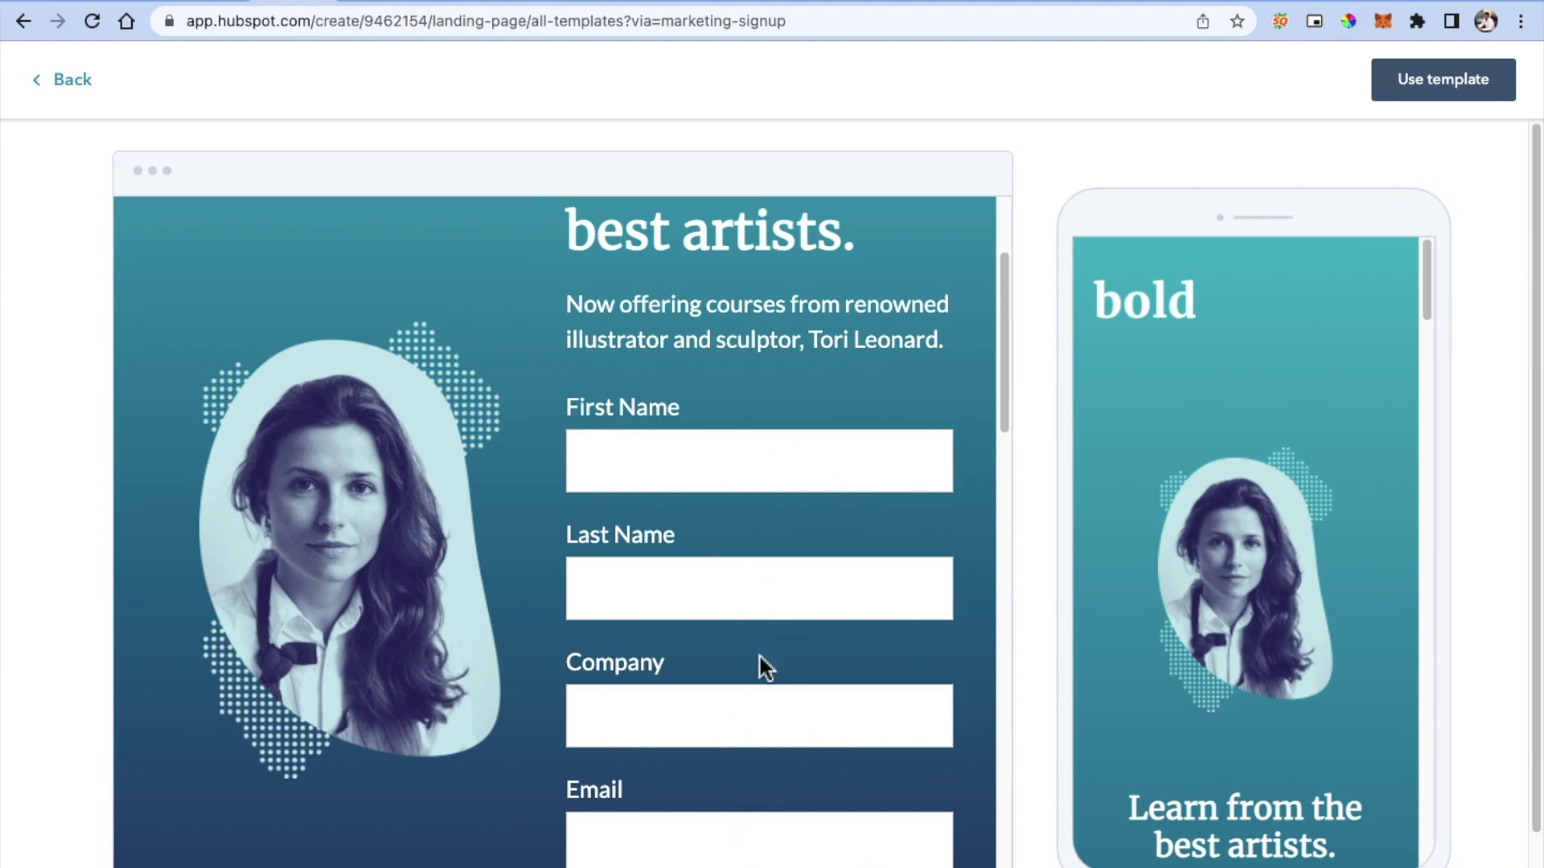
scroll(760, 665, "down", 2)
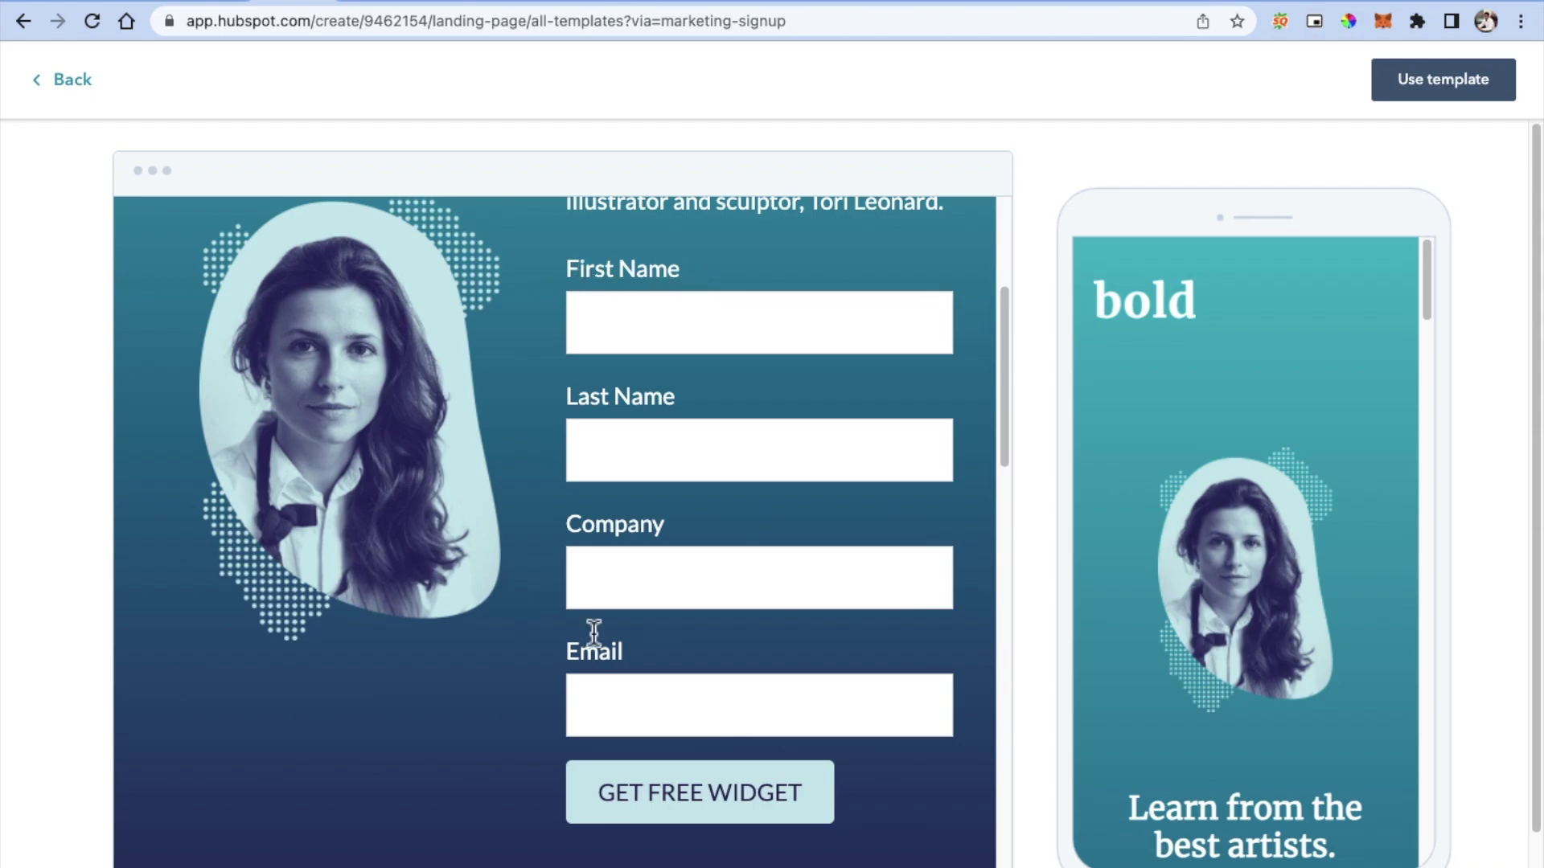
scroll(728, 539, "down", 5)
scroll(731, 541, "down", 15)
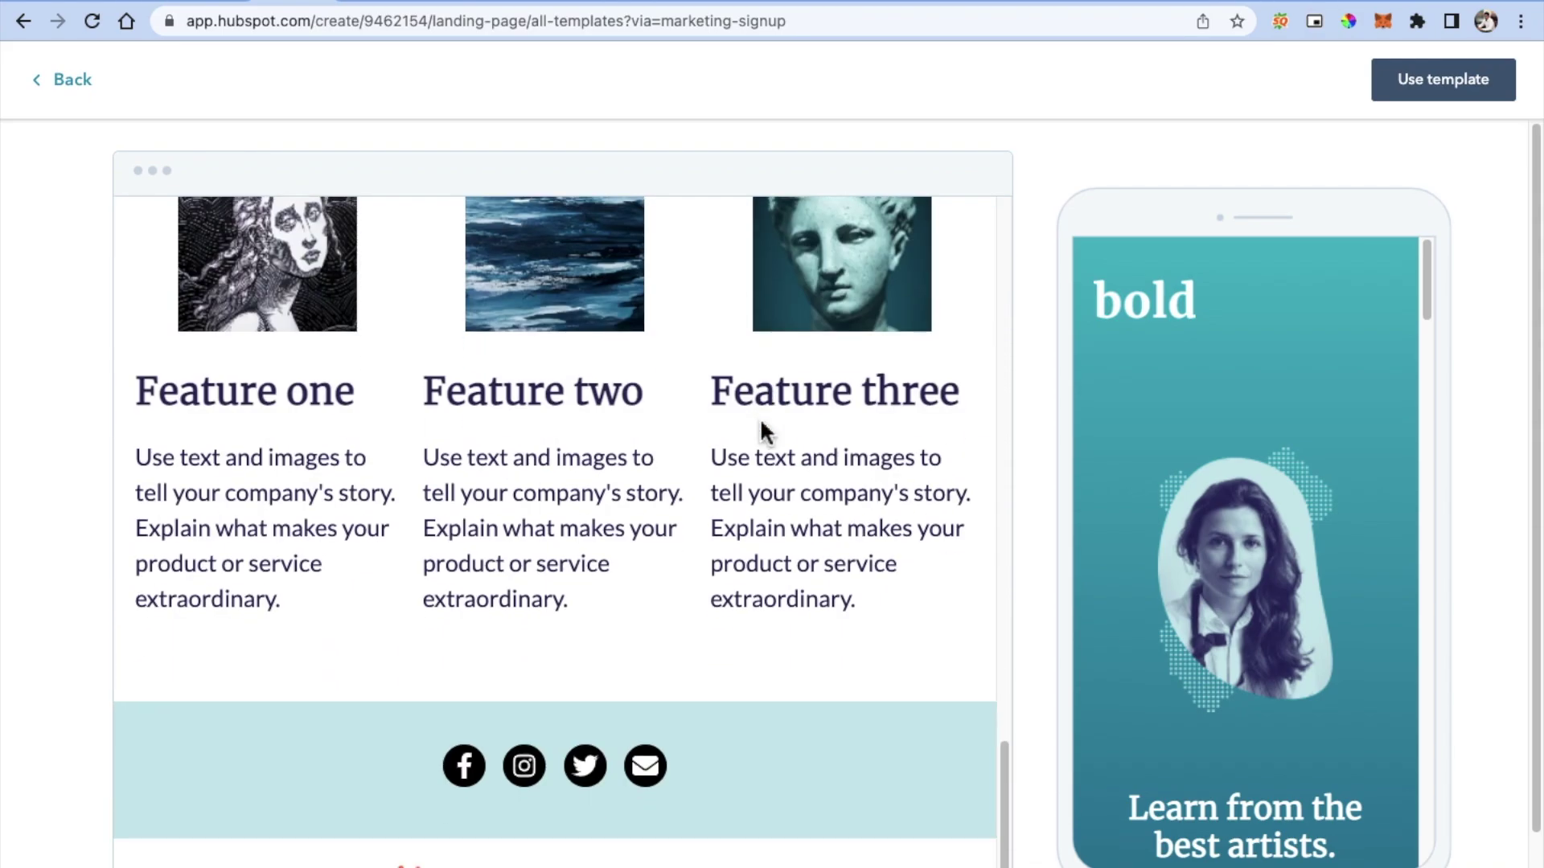
scroll(733, 454, "up", 1)
scroll(731, 455, "up", 10)
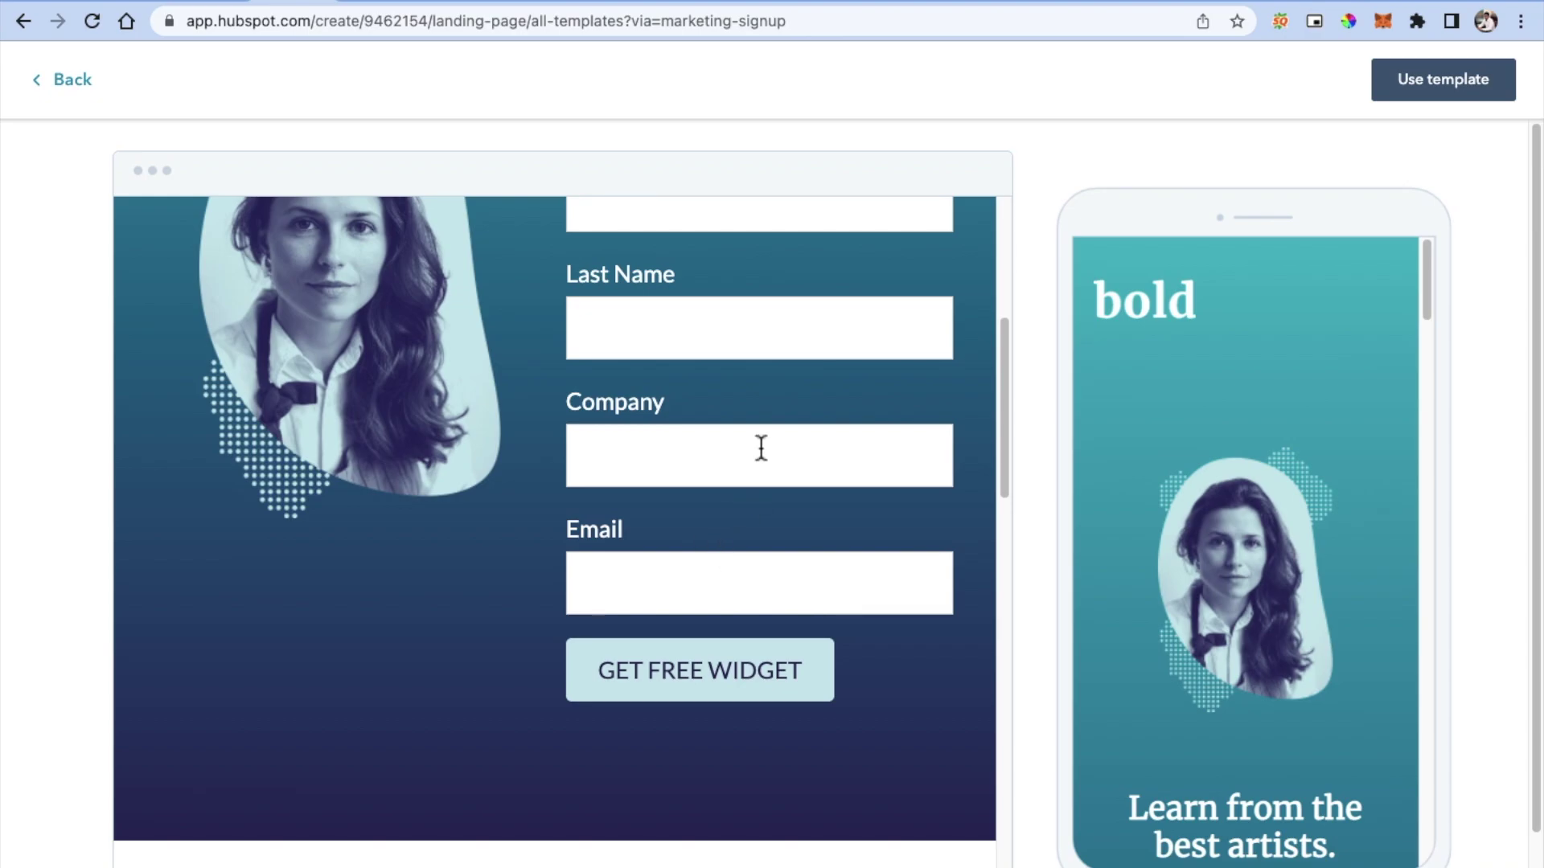
scroll(471, 611, "up", 5)
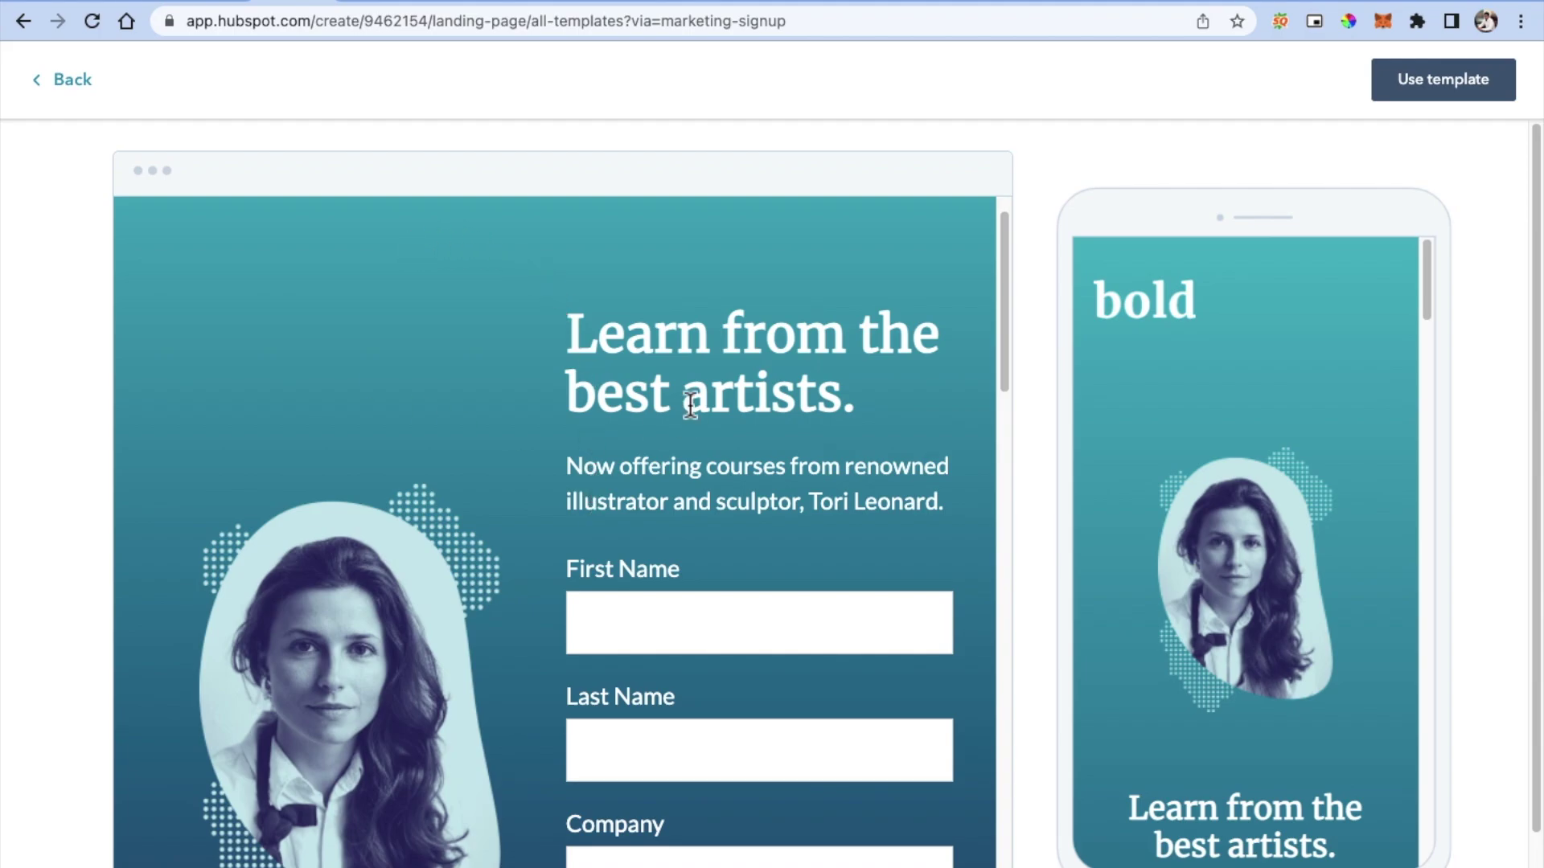
scroll(690, 404, "down", 5)
scroll(517, 520, "down", 4)
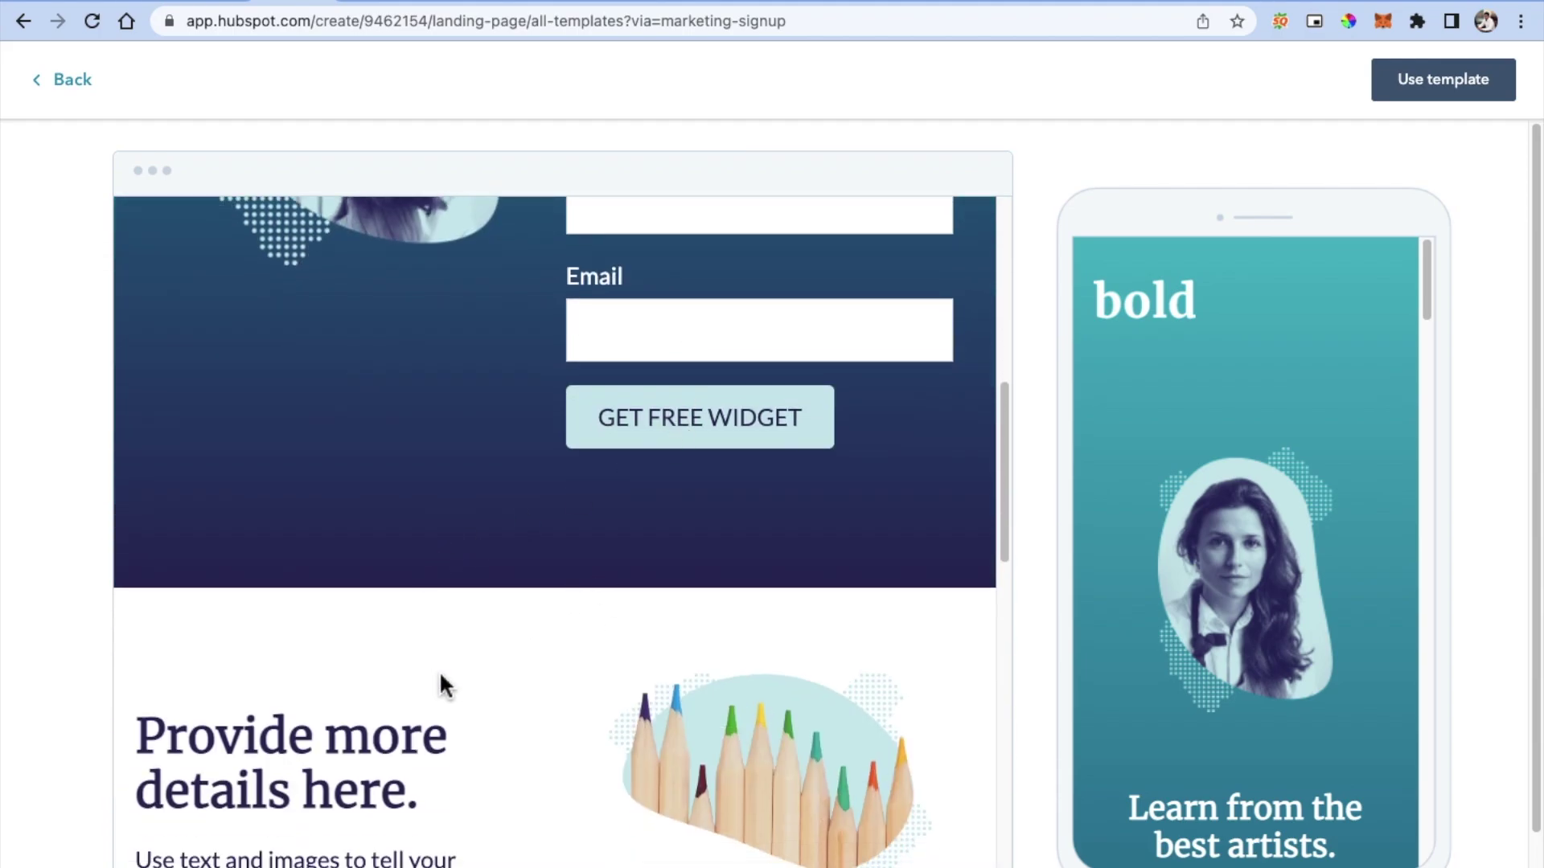
scroll(702, 577, "down", 4)
scroll(704, 577, "down", 2)
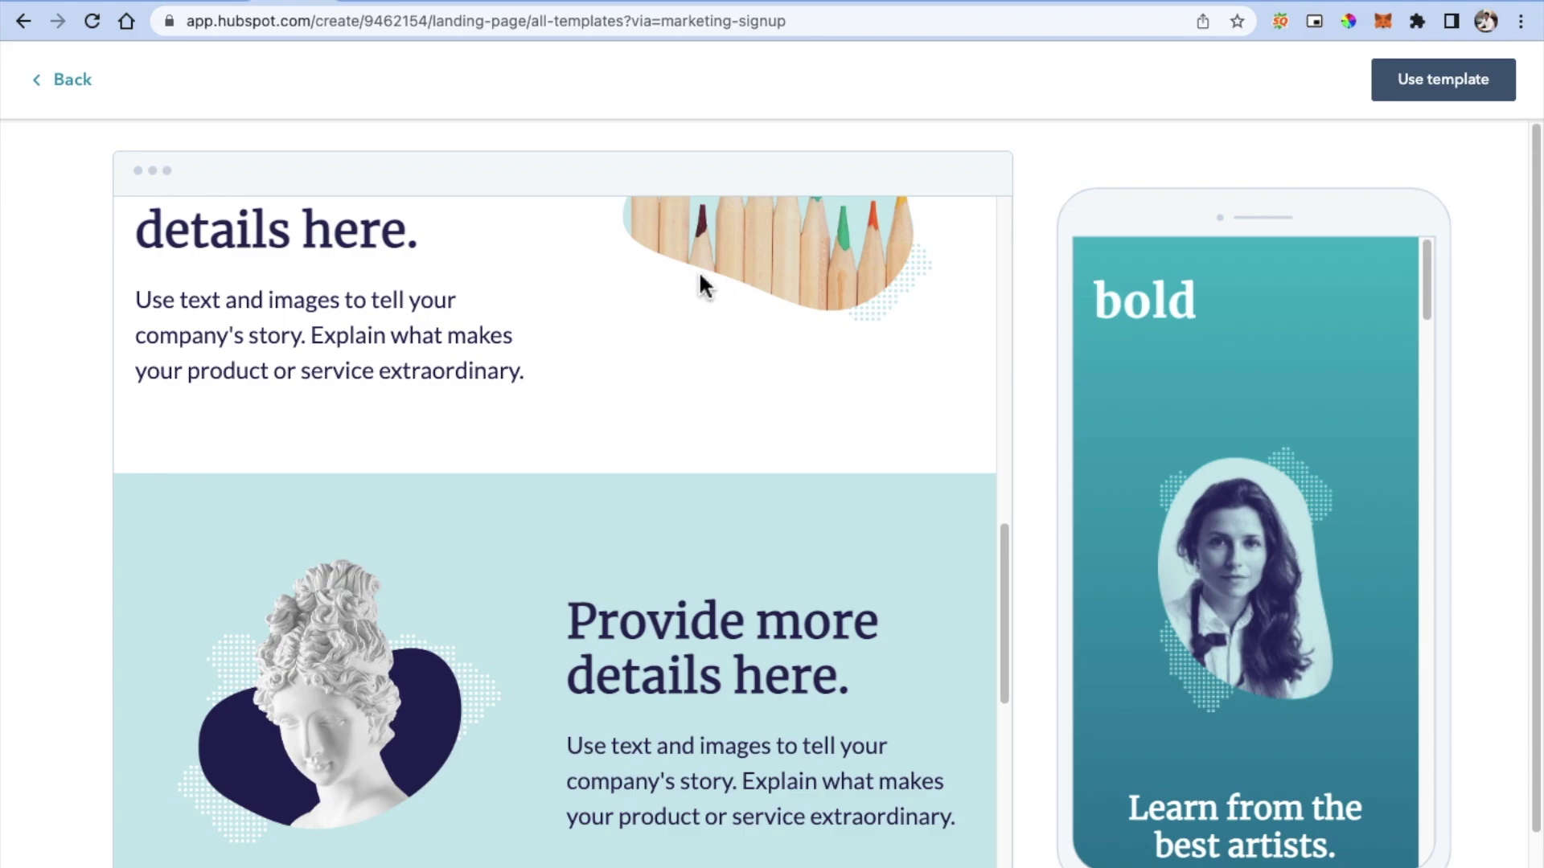
Step: Examine the mobile layout of the Bold - Feature template and return to the template gallery
scroll(1275, 576, "down", 5)
scroll(1252, 565, "down", 10)
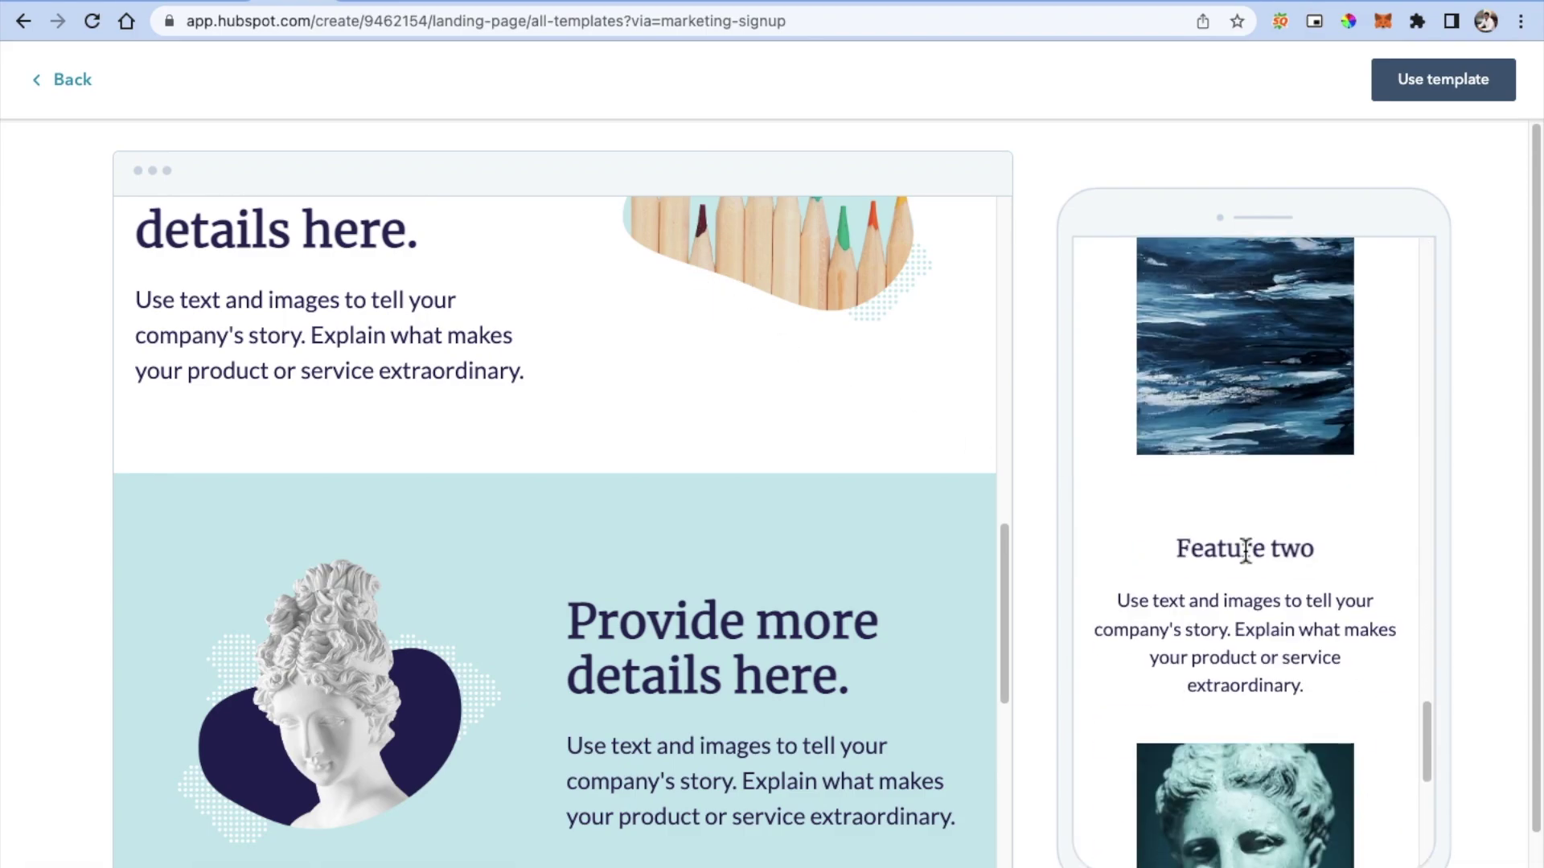
scroll(1243, 550, "up", 15)
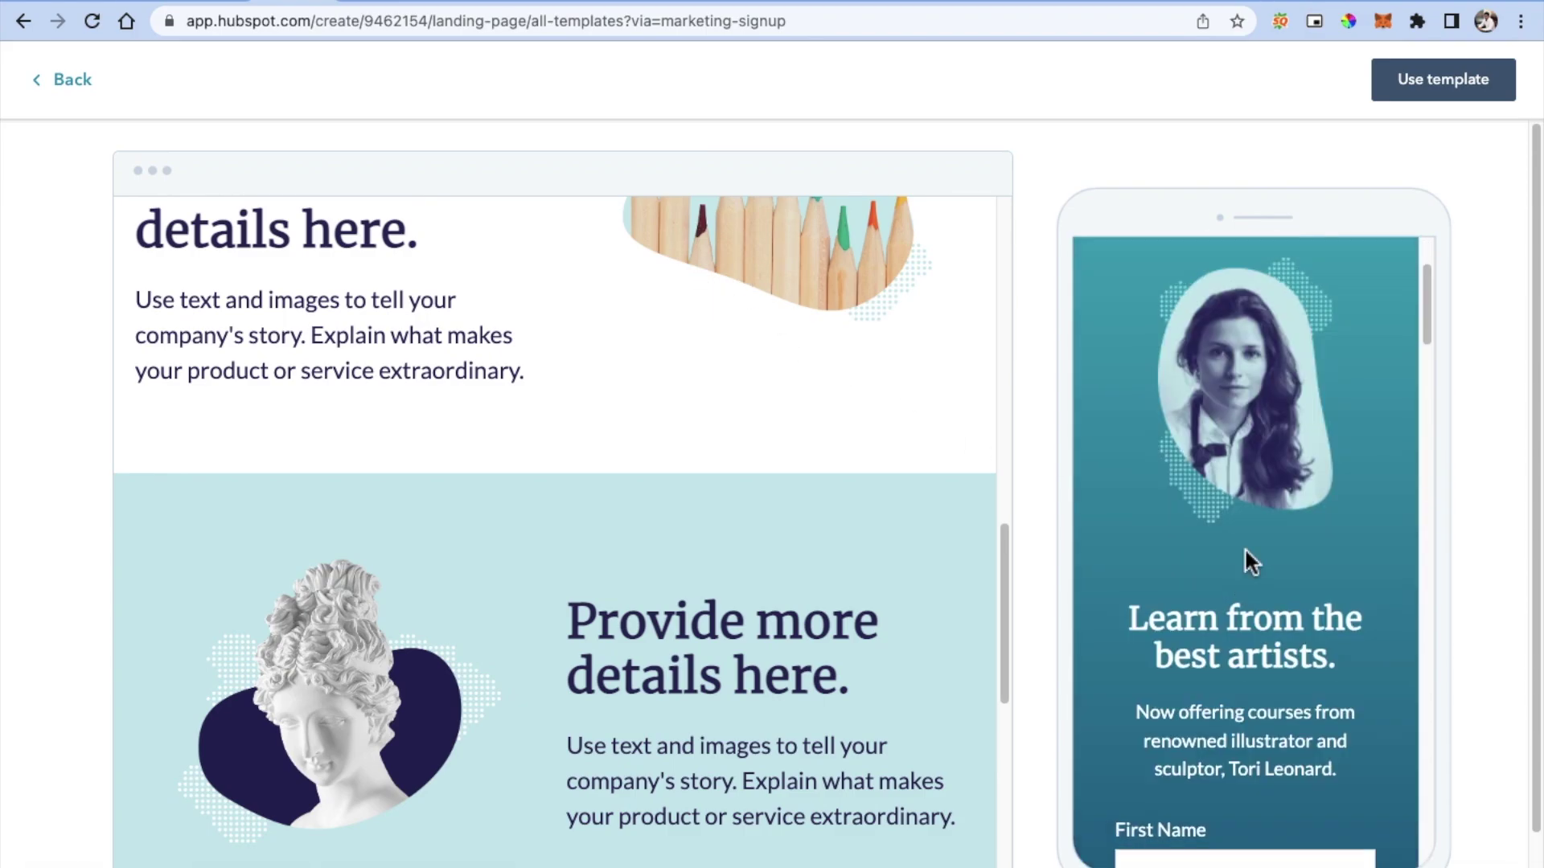
left_click(38, 80)
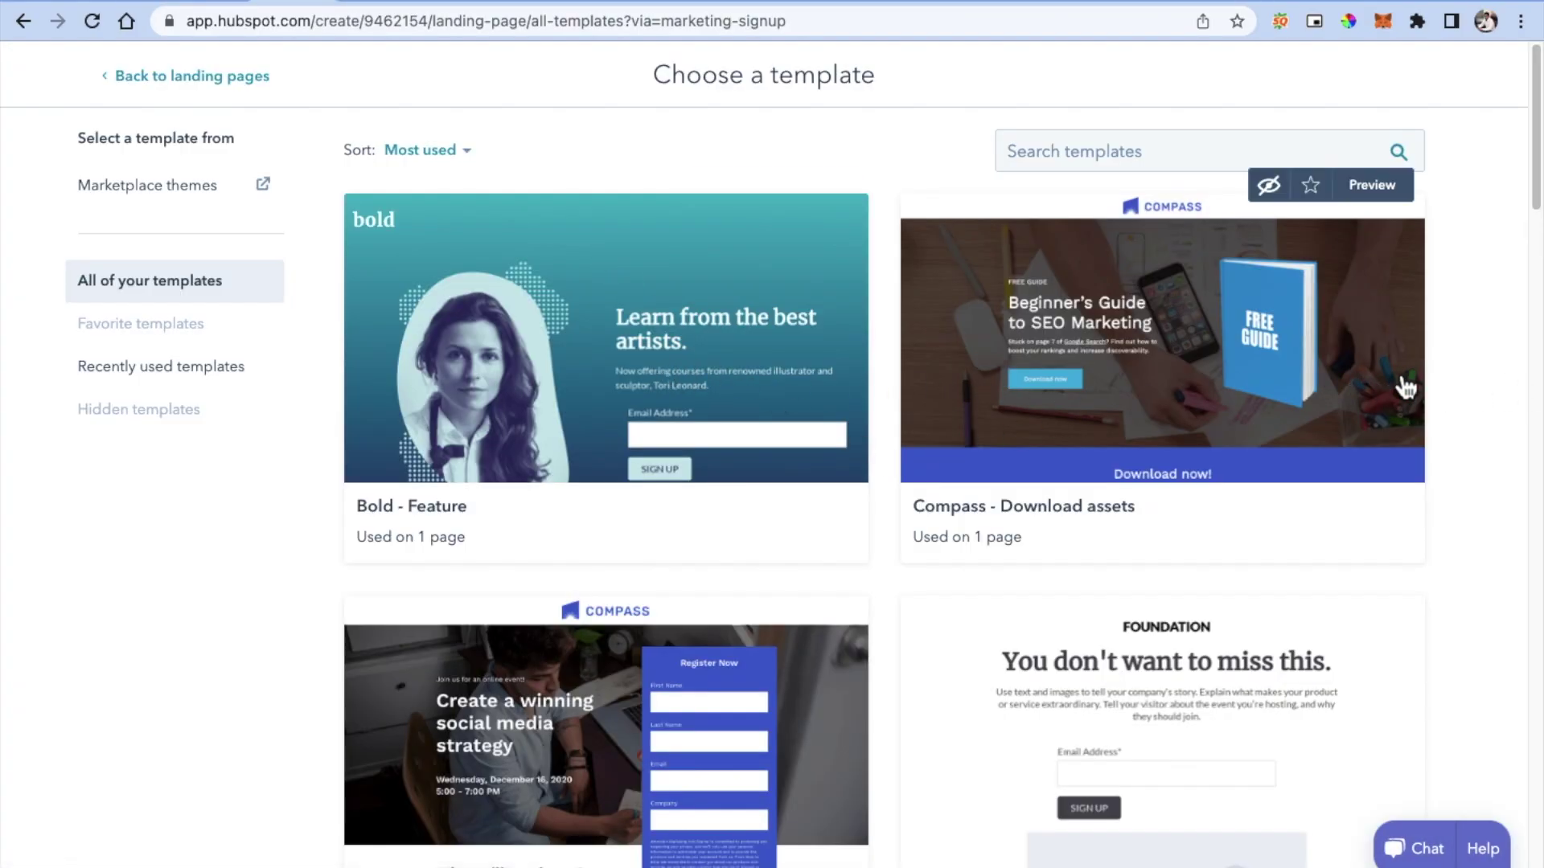
Step: Browse the template gallery down to the ebook offer templates and return to the Compass - Join an online event template
scroll(1460, 378, "down", 2)
scroll(1459, 373, "down", 4)
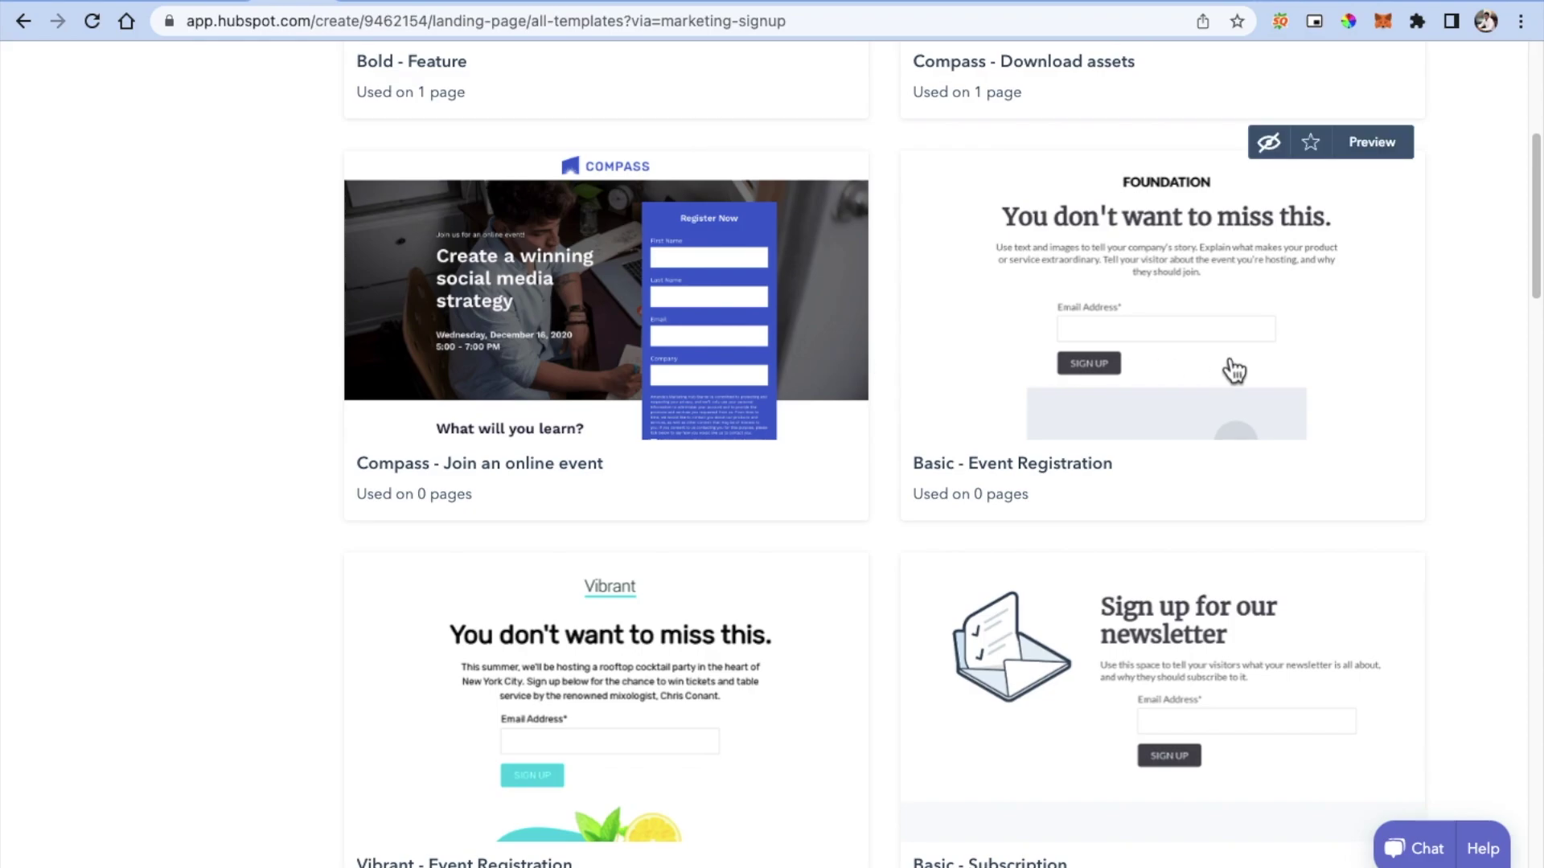
scroll(1235, 371, "down", 7)
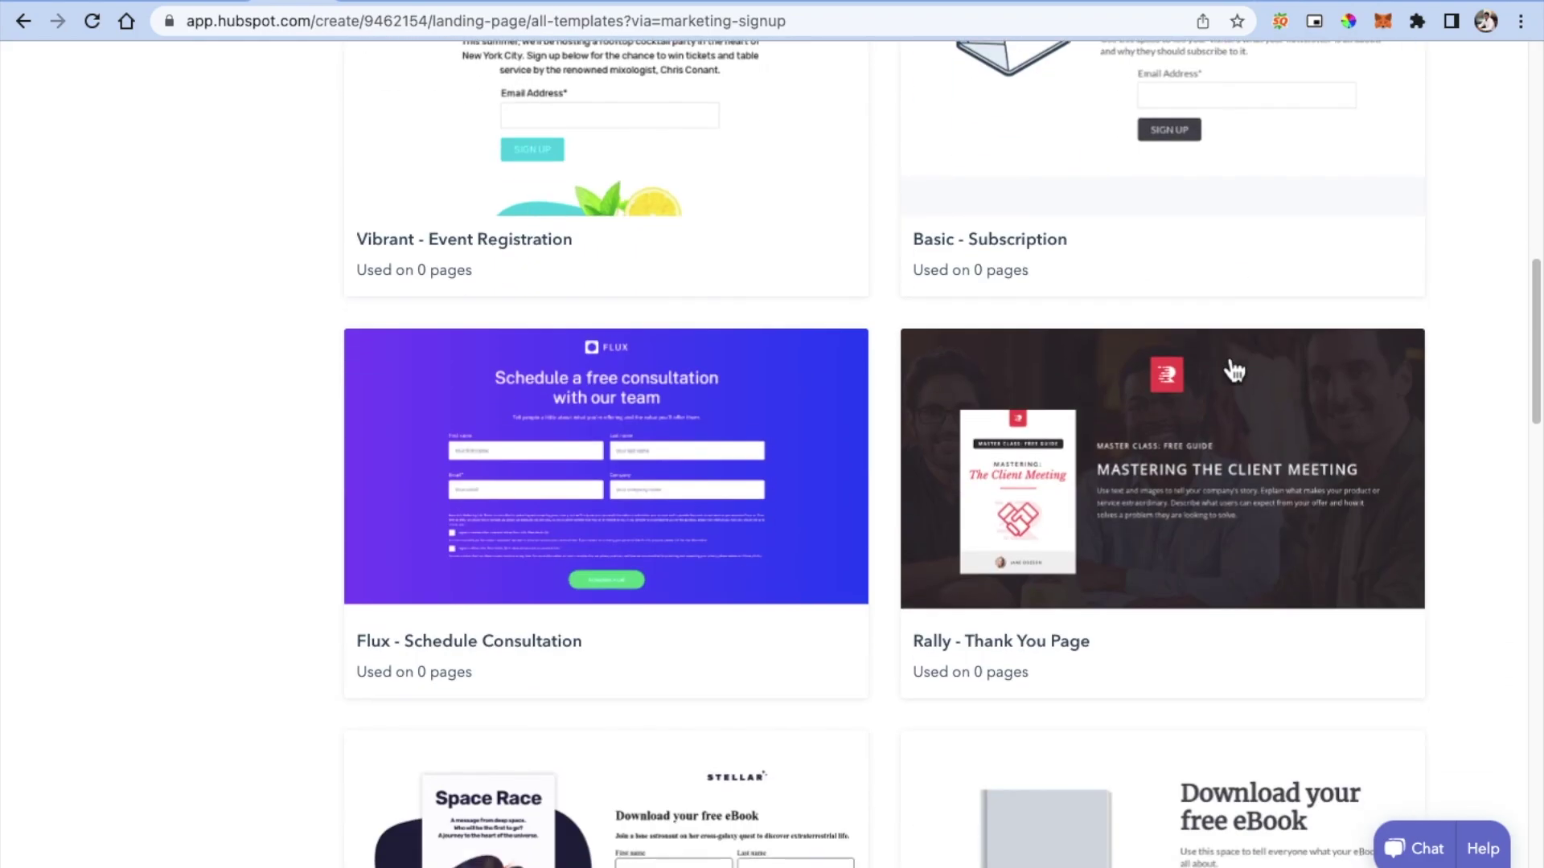
scroll(1236, 371, "down", 3)
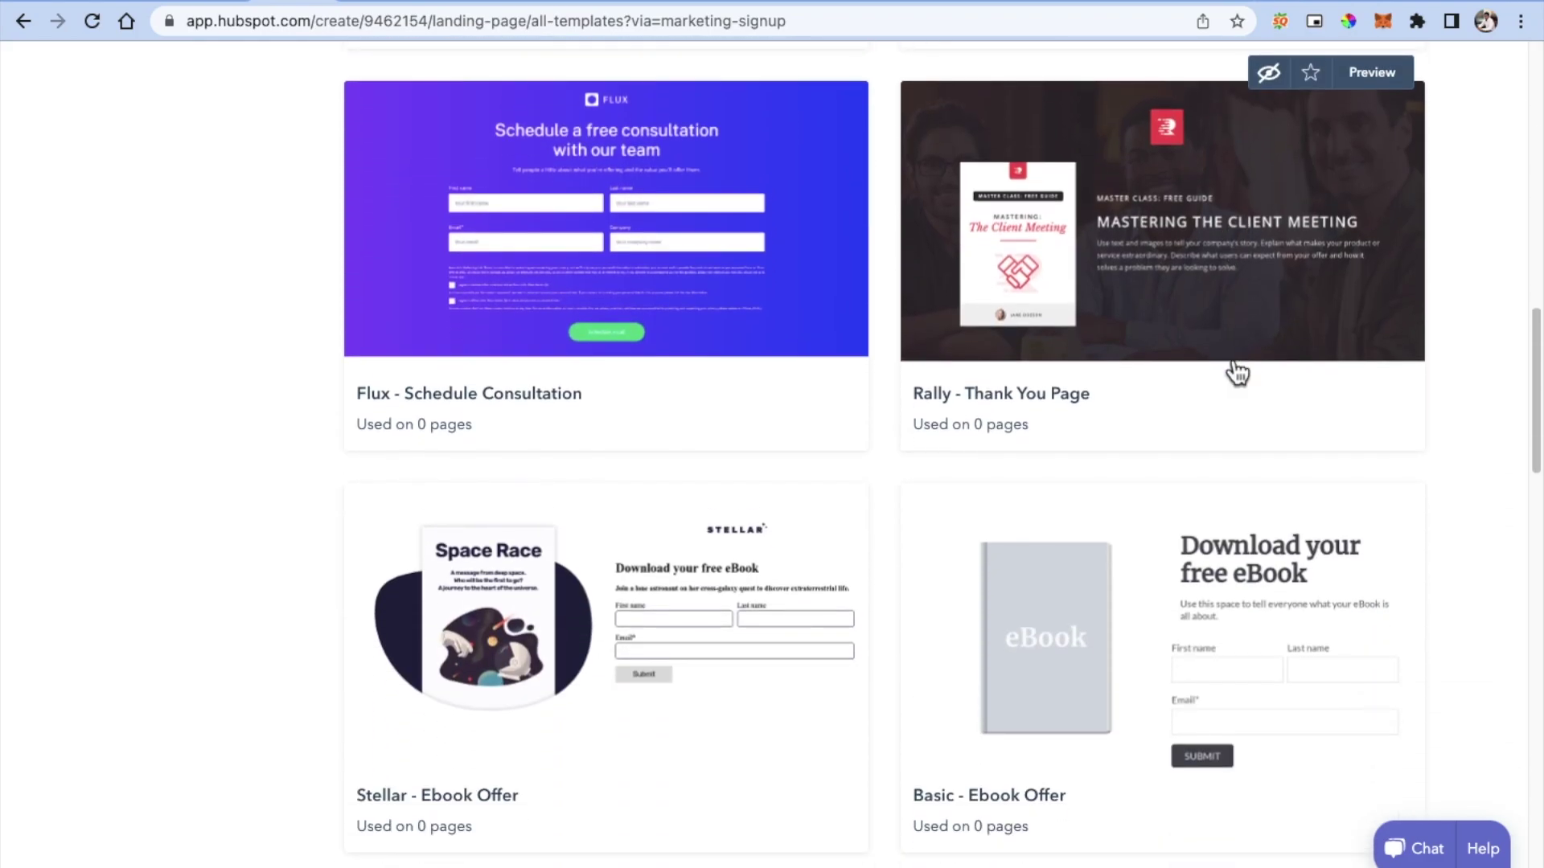
scroll(1234, 371, "down", 5)
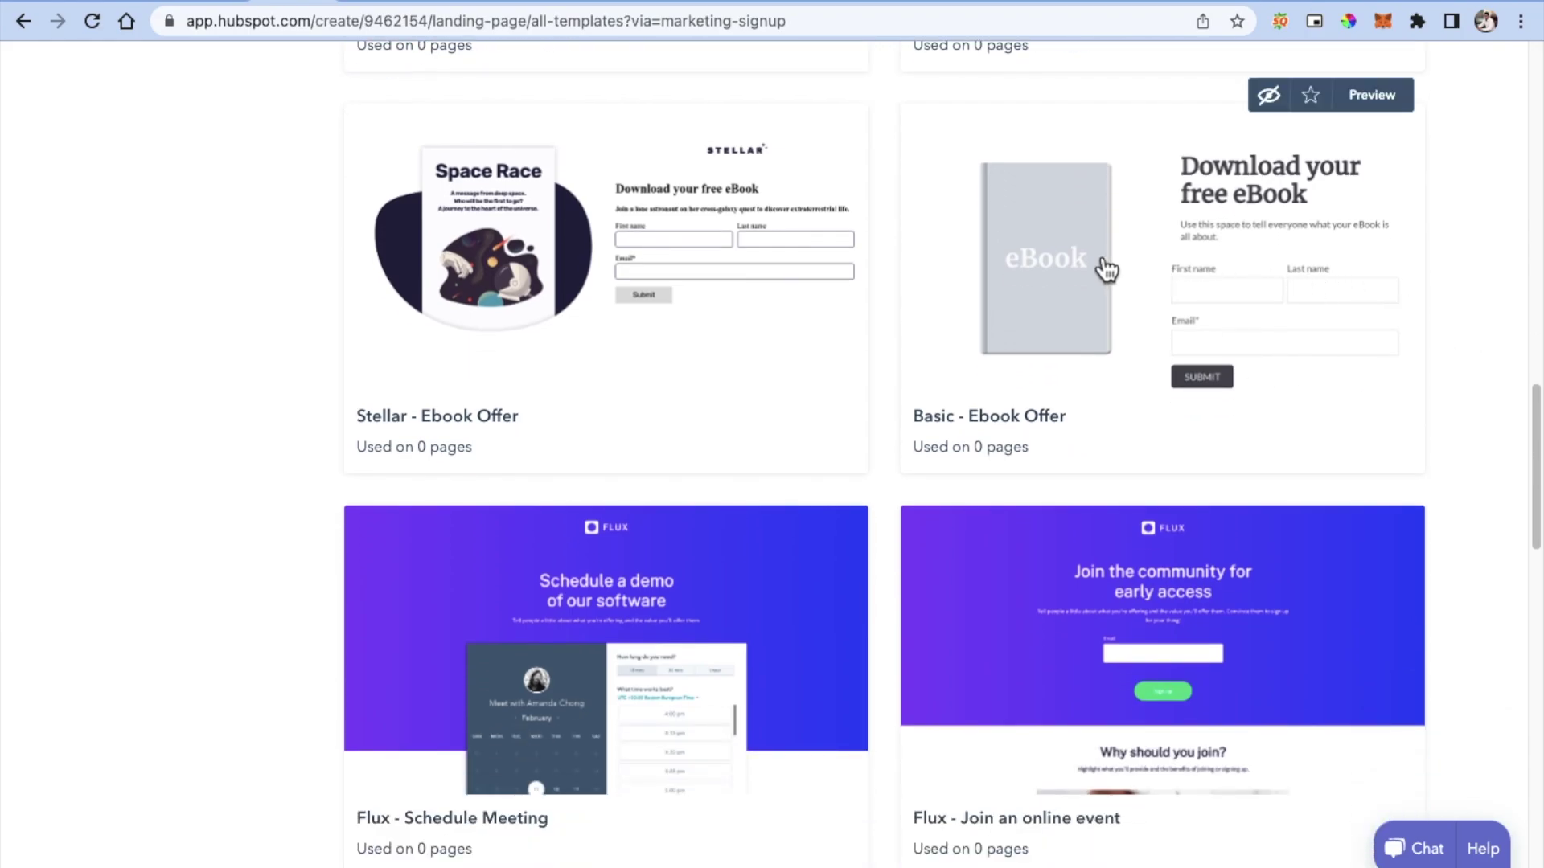
scroll(1106, 272, "up", 2)
scroll(1118, 378, "up", 7)
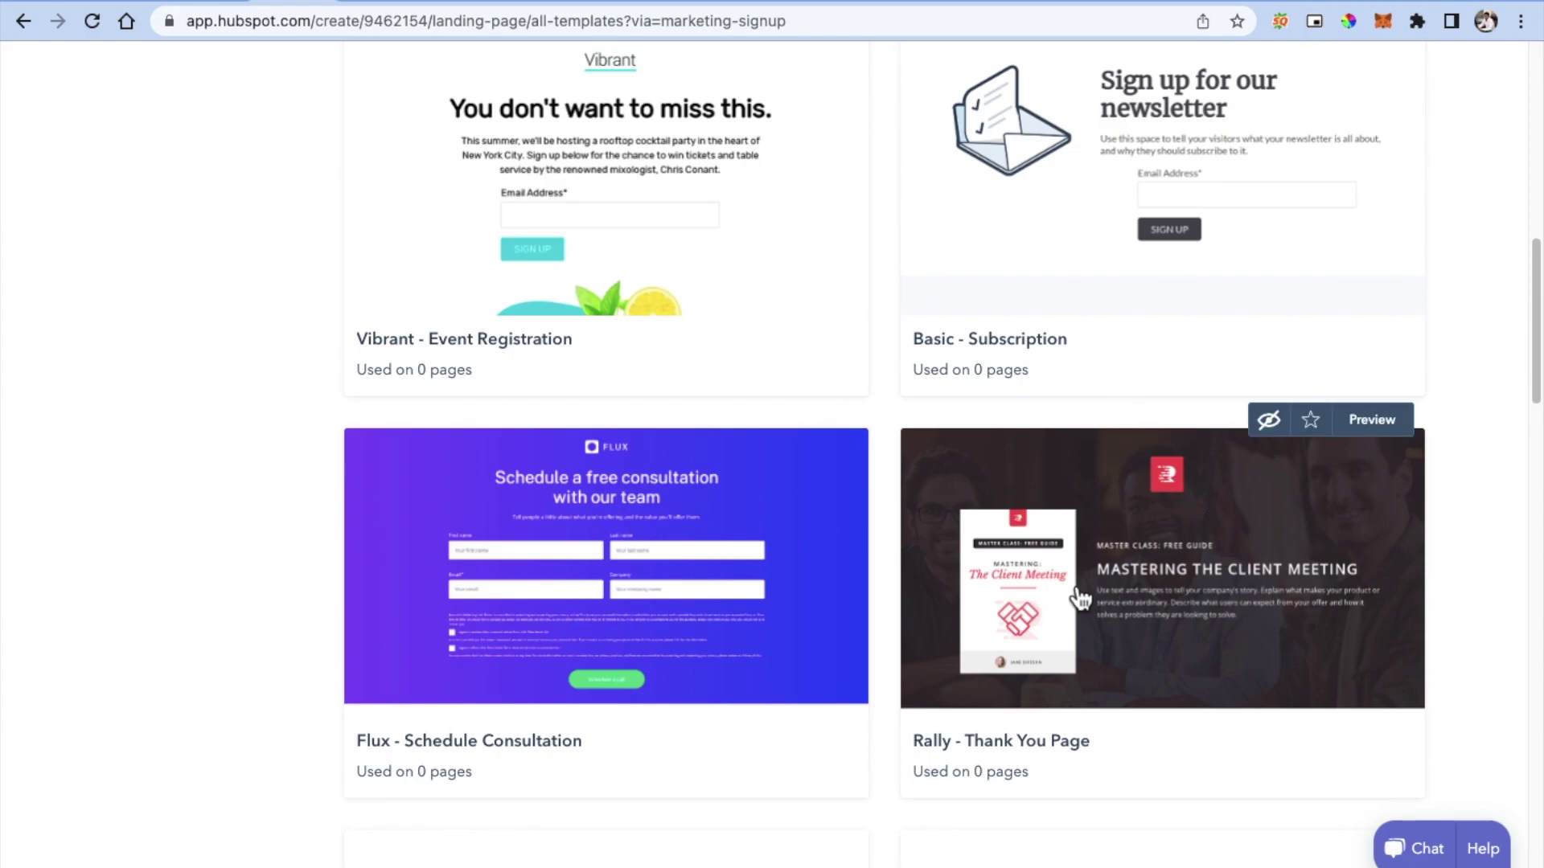
scroll(1150, 580, "up", 8)
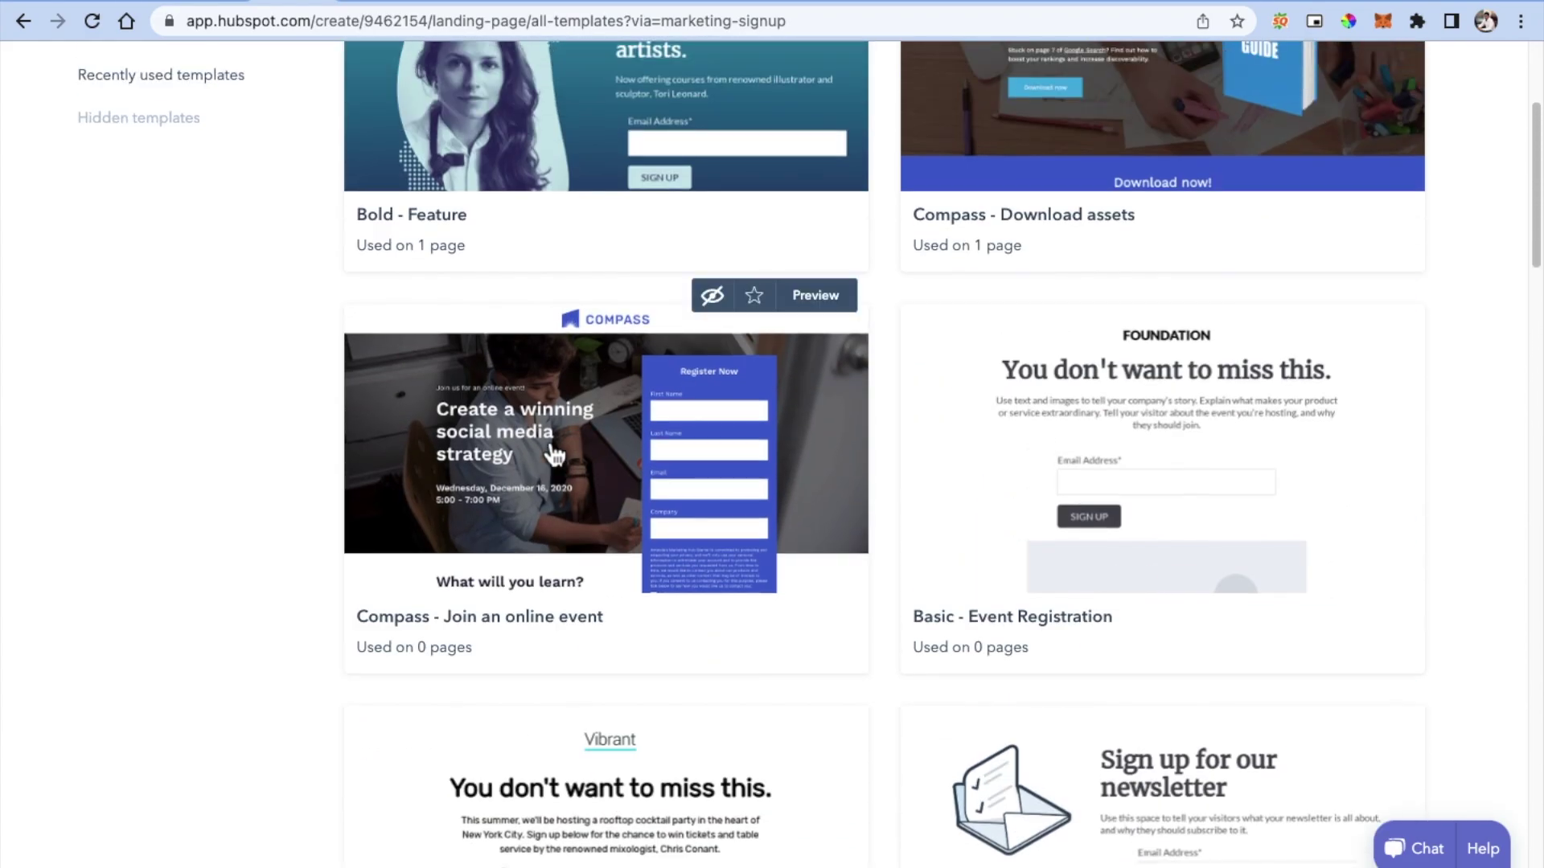
scroll(744, 496, "up", 2)
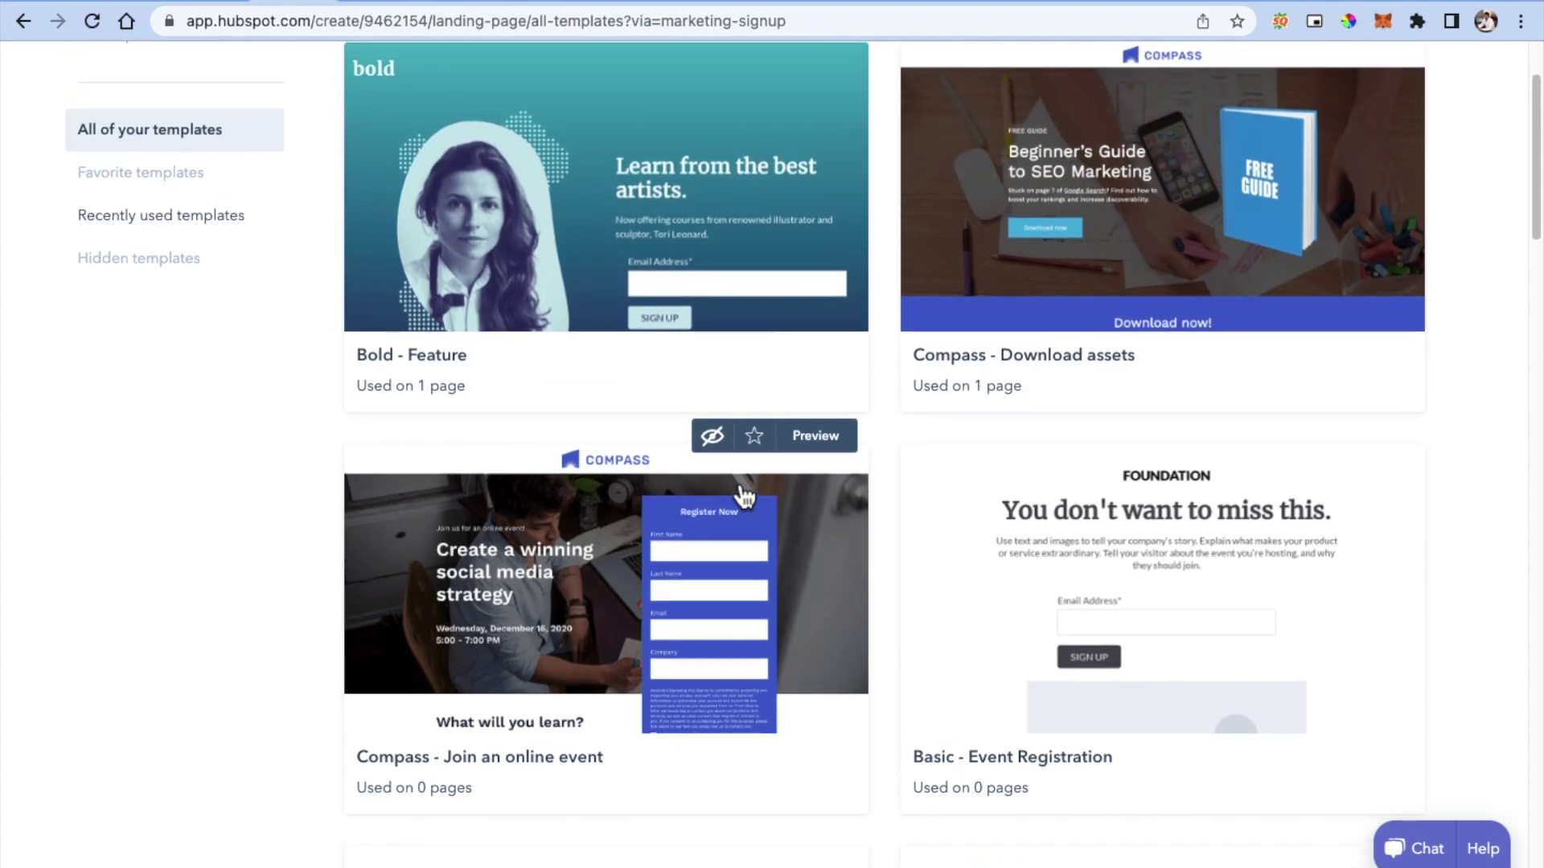
Step: Browse the rest of the gallery past the Flux, Rally and Compass templates and settle on the Architecture - Newsletter template
scroll(1089, 431, "down", 20)
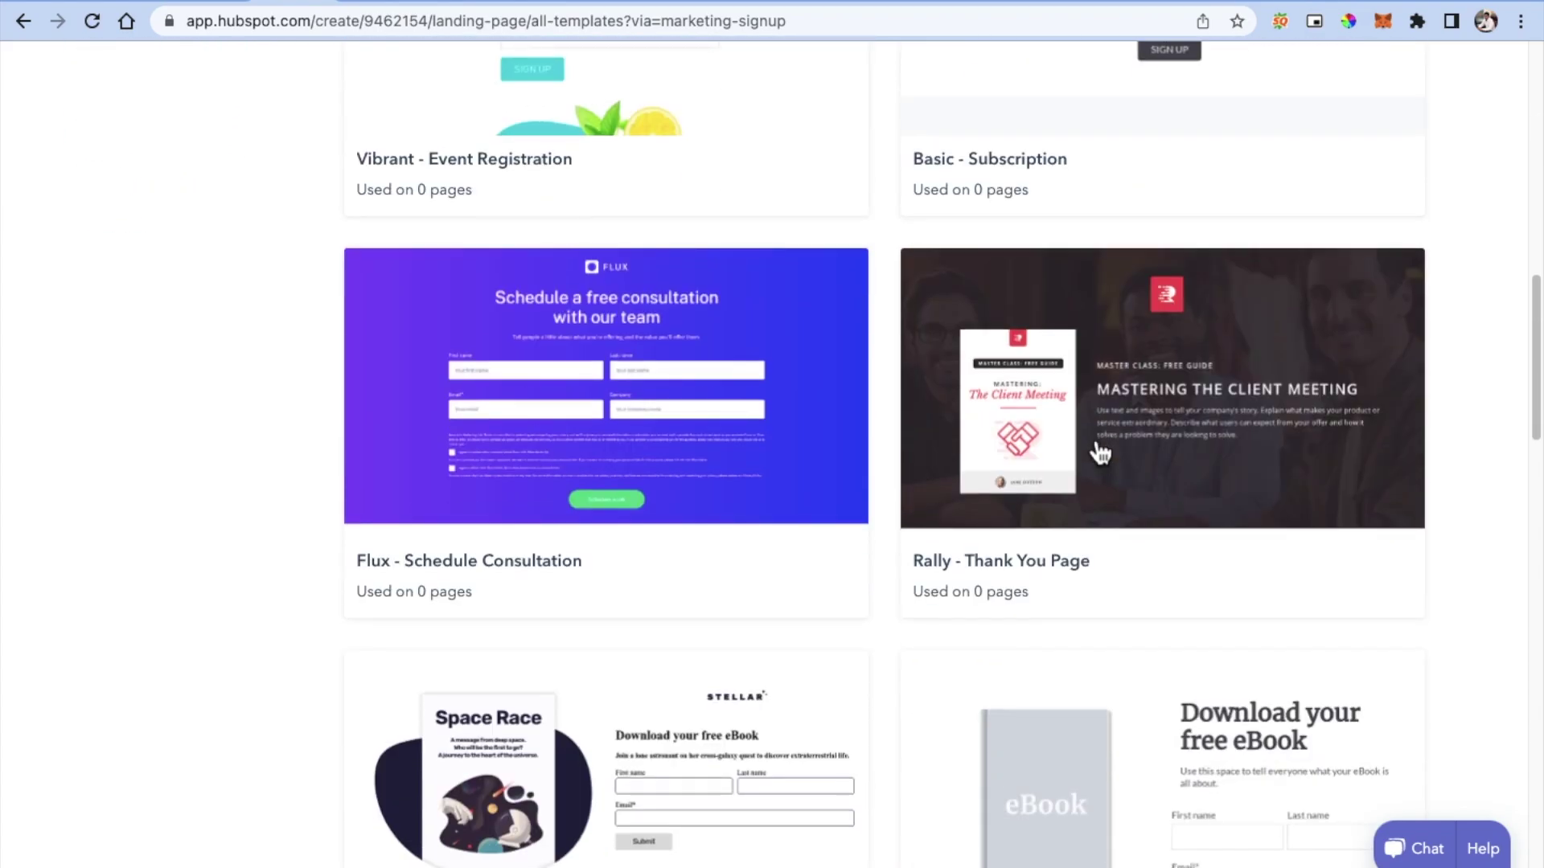
scroll(1100, 453, "up", 2)
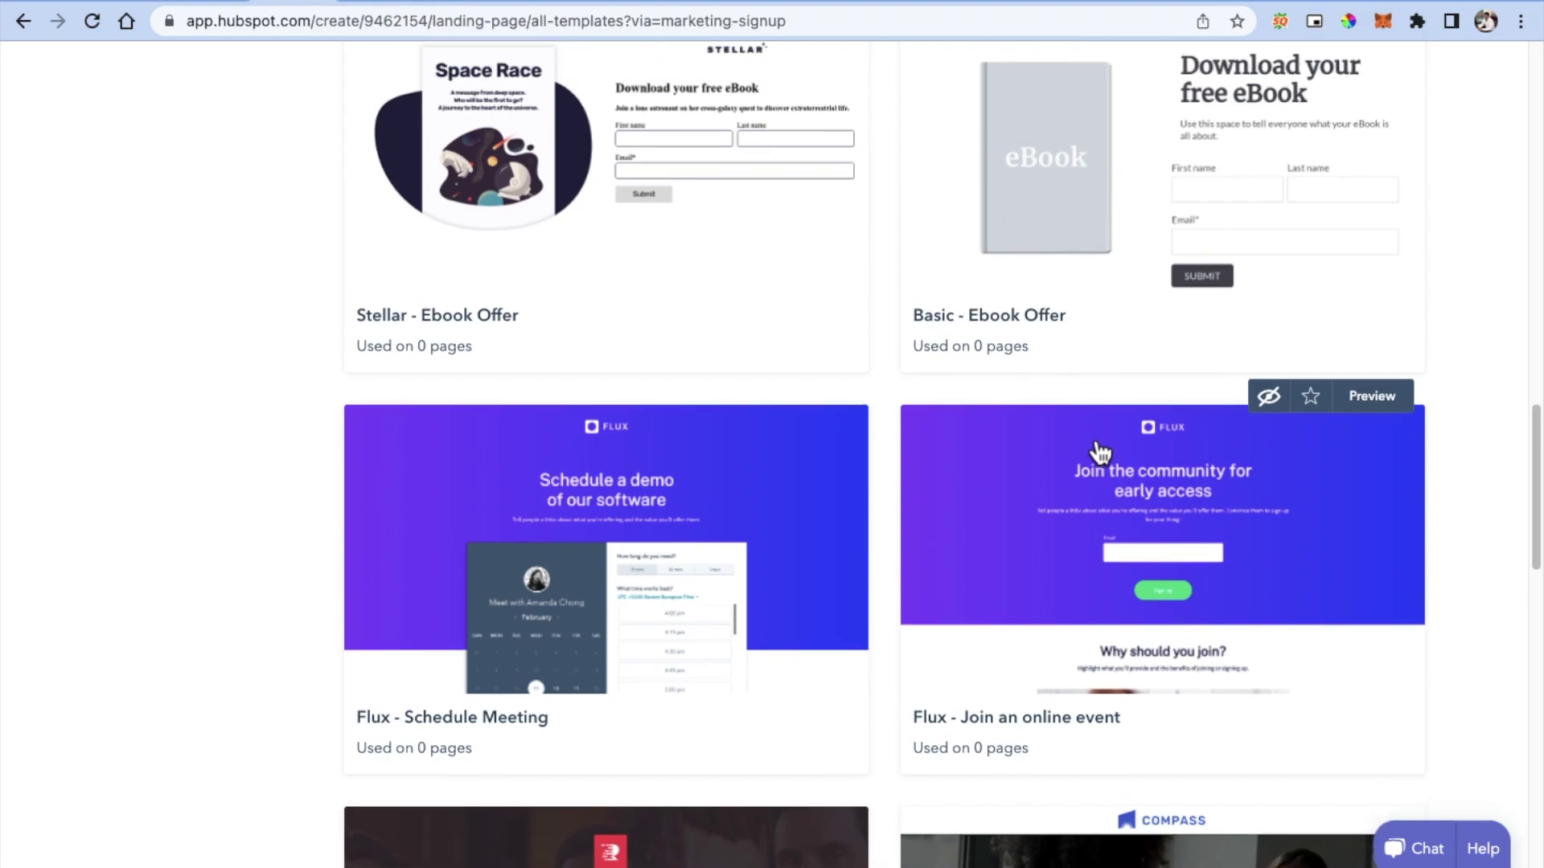
scroll(1100, 453, "down", 5)
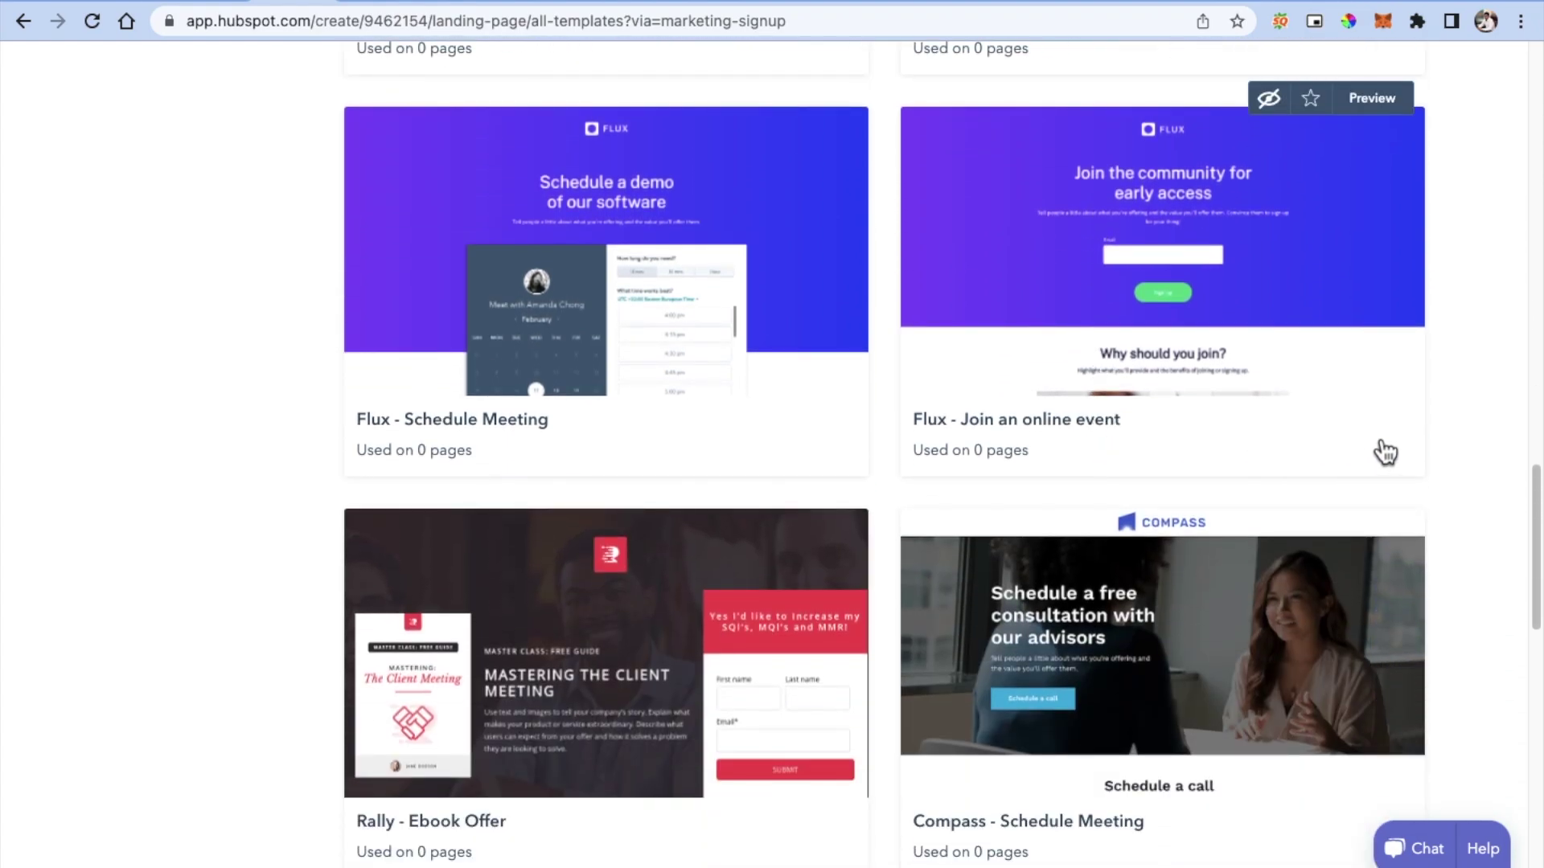
scroll(1489, 453, "down", 1)
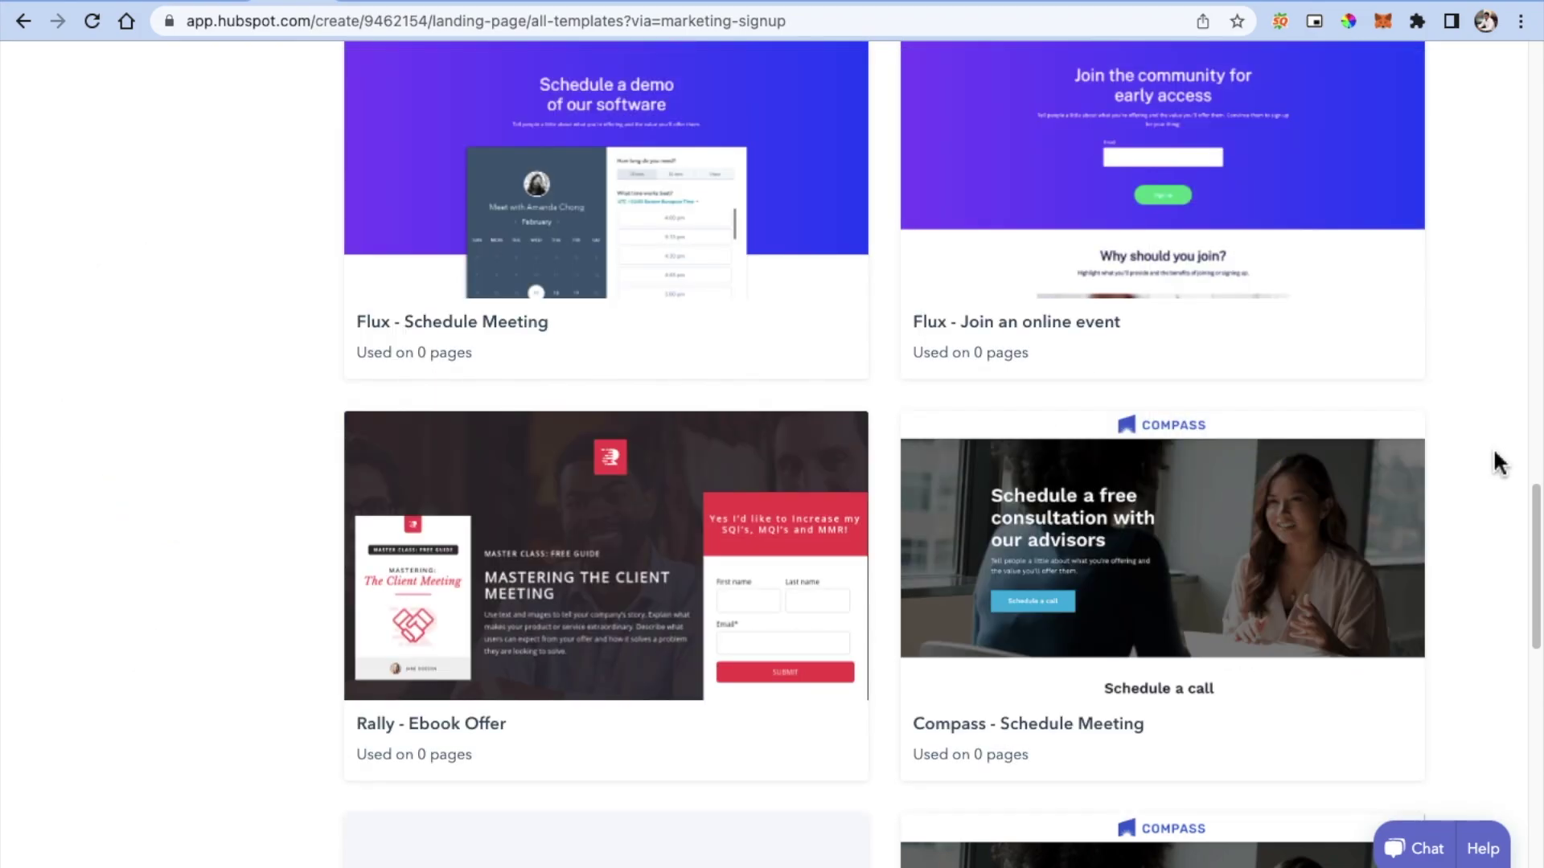
scroll(1499, 461, "down", 3)
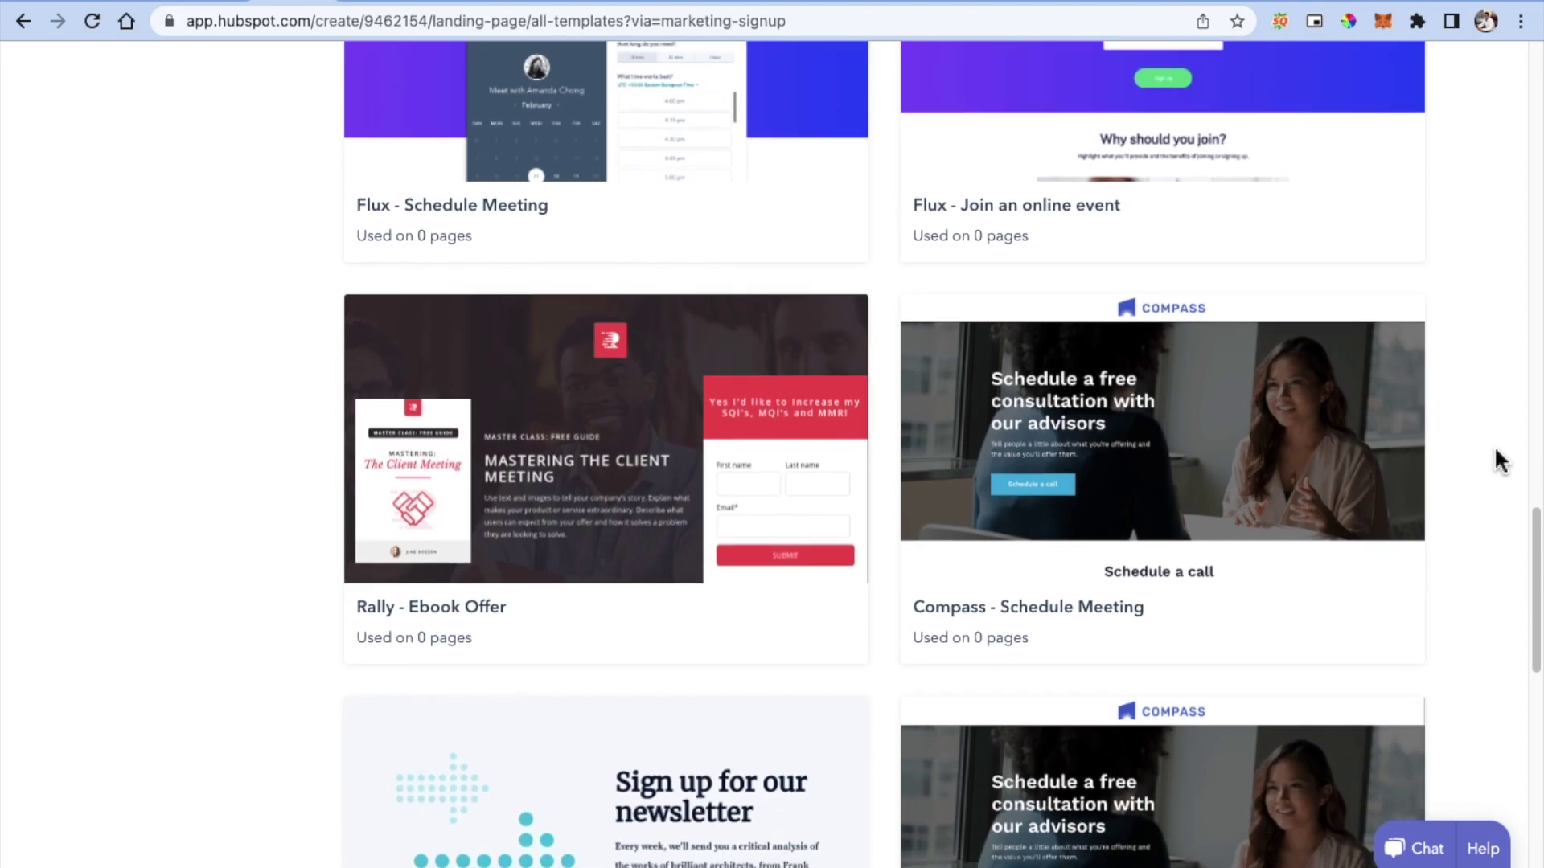
scroll(1500, 461, "down", 4)
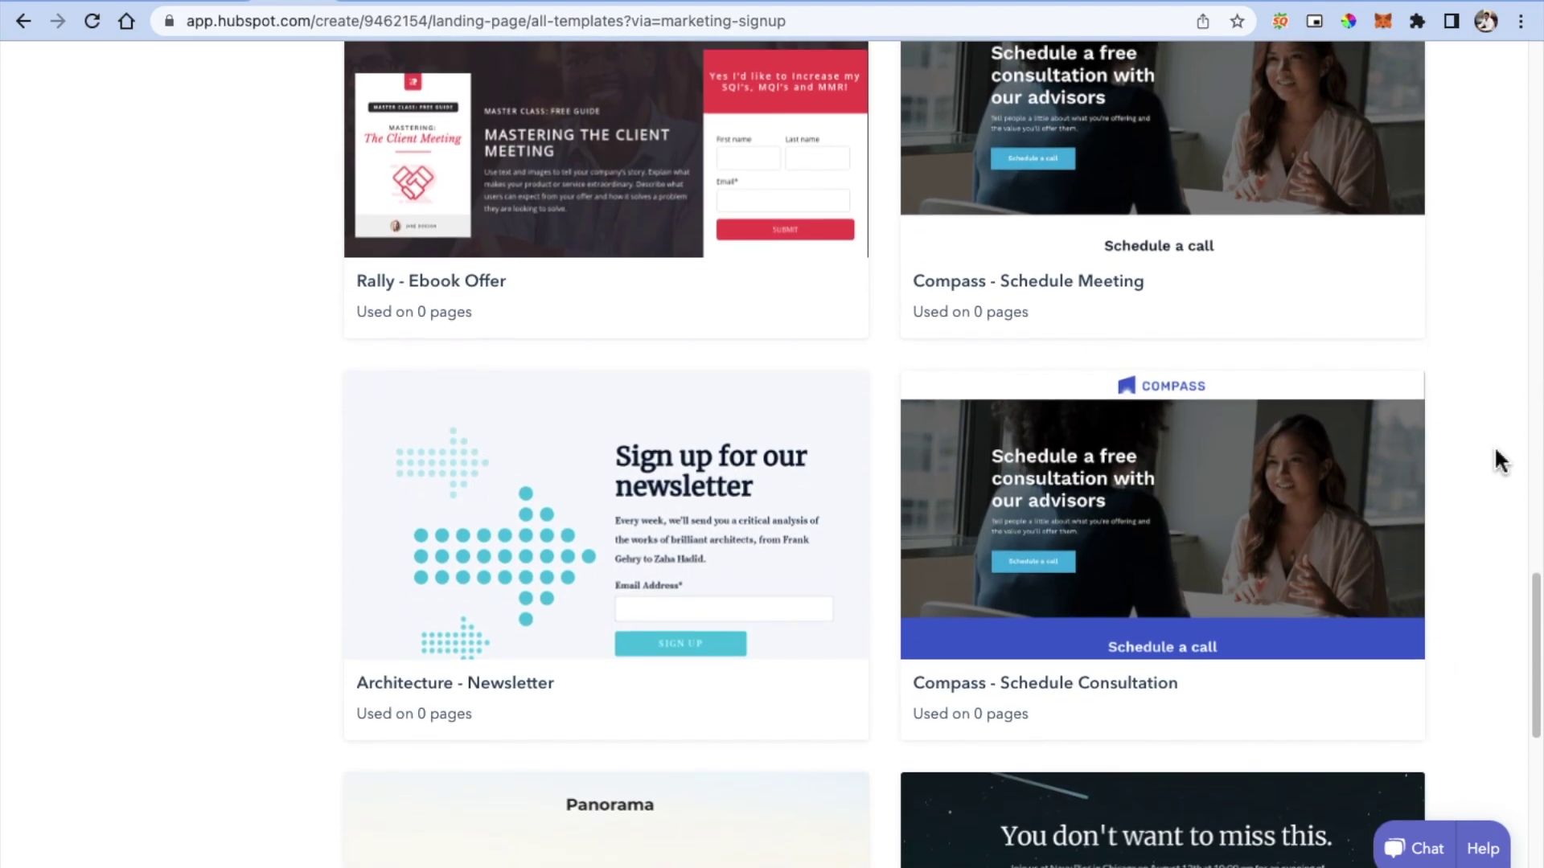
scroll(1500, 461, "down", 4)
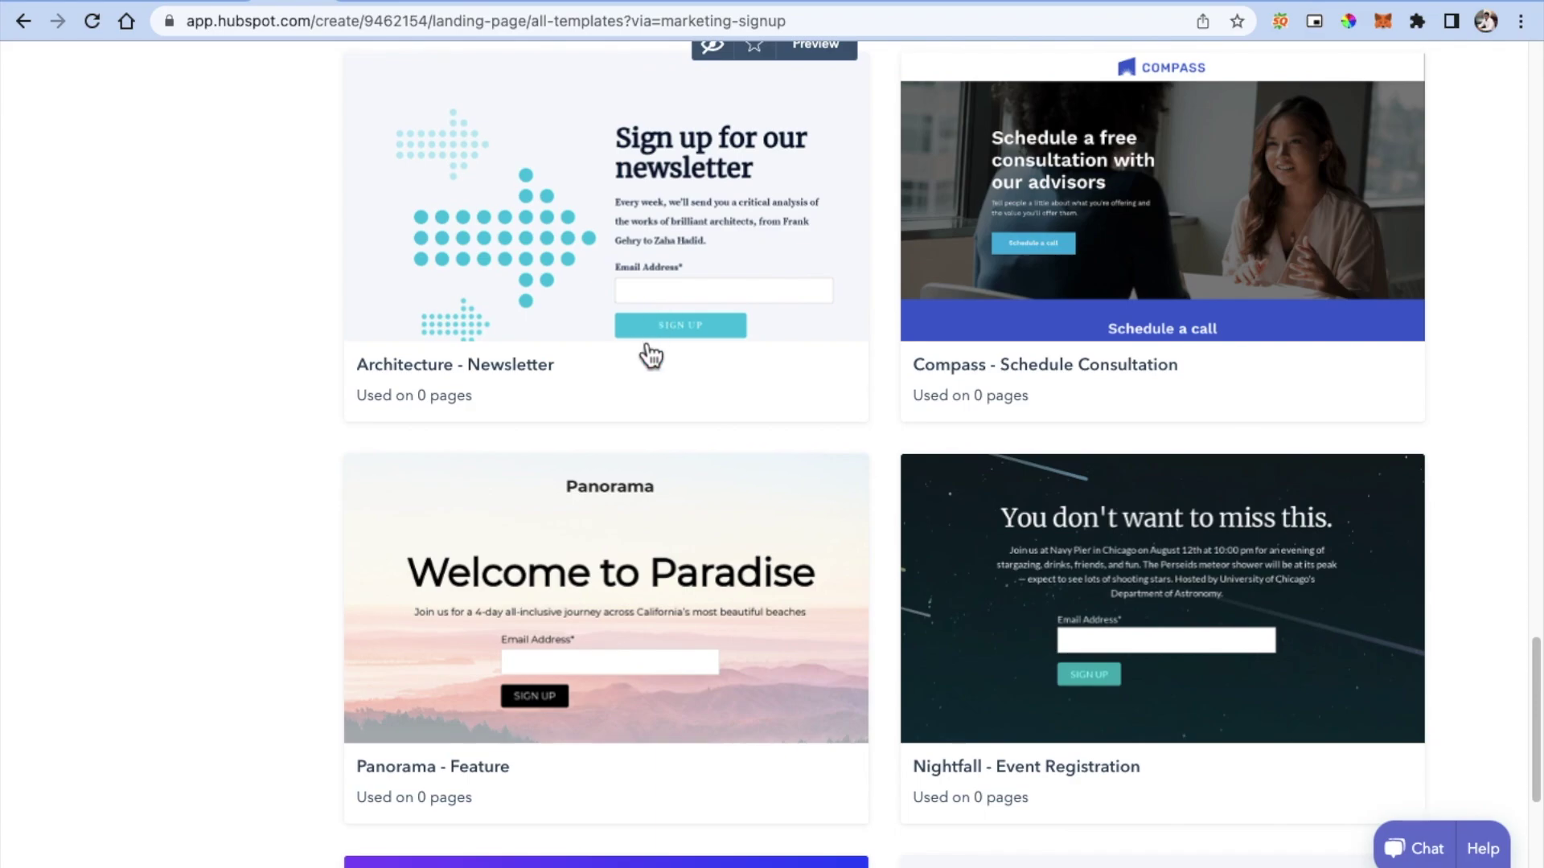
scroll(648, 351, "down", 5)
scroll(648, 351, "up", 5)
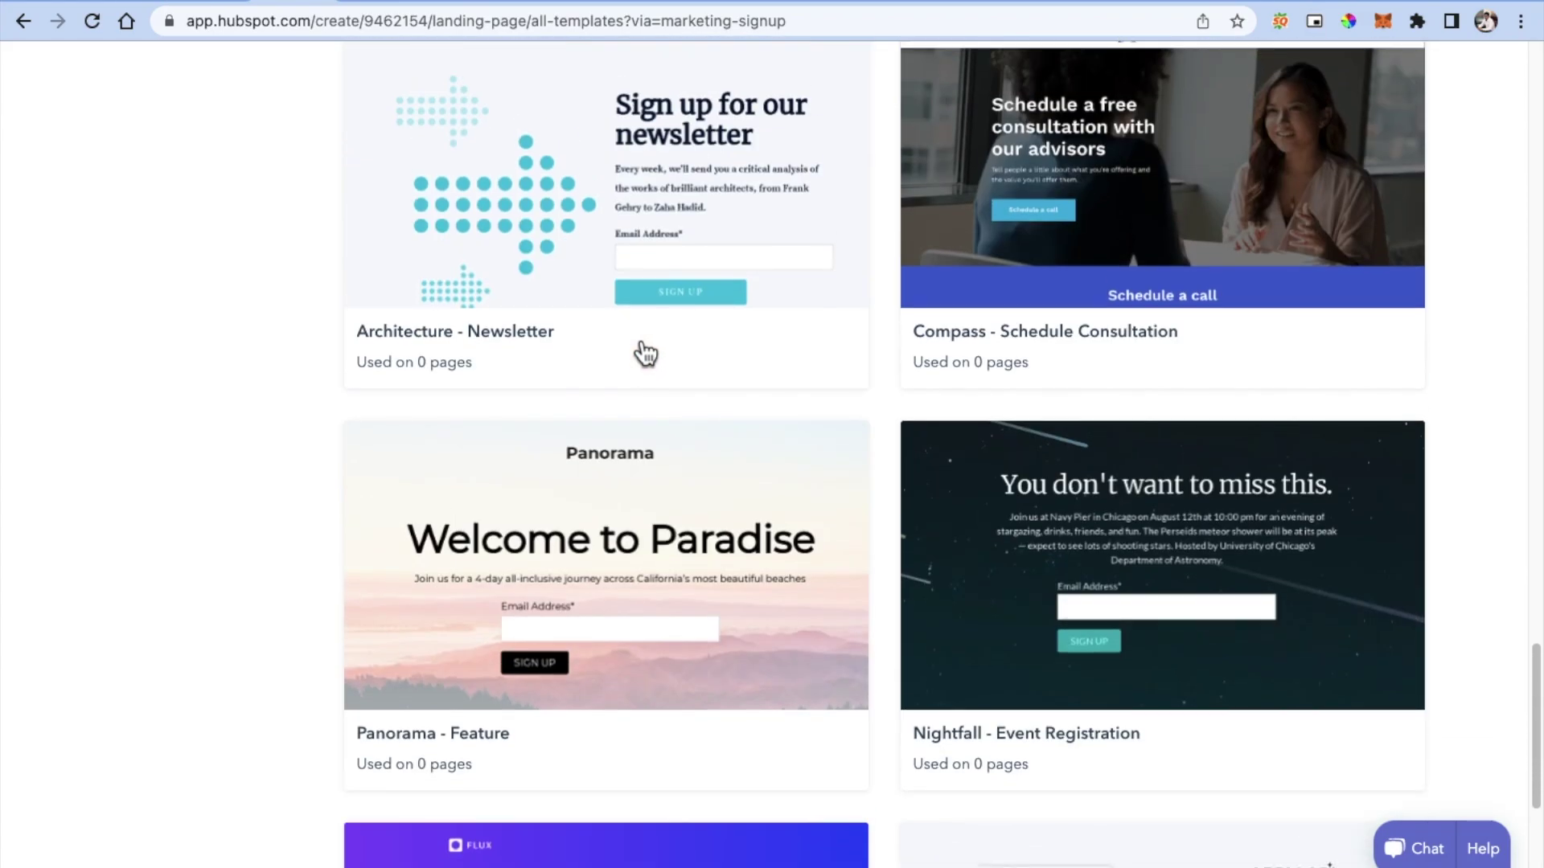
scroll(644, 352, "up", 2)
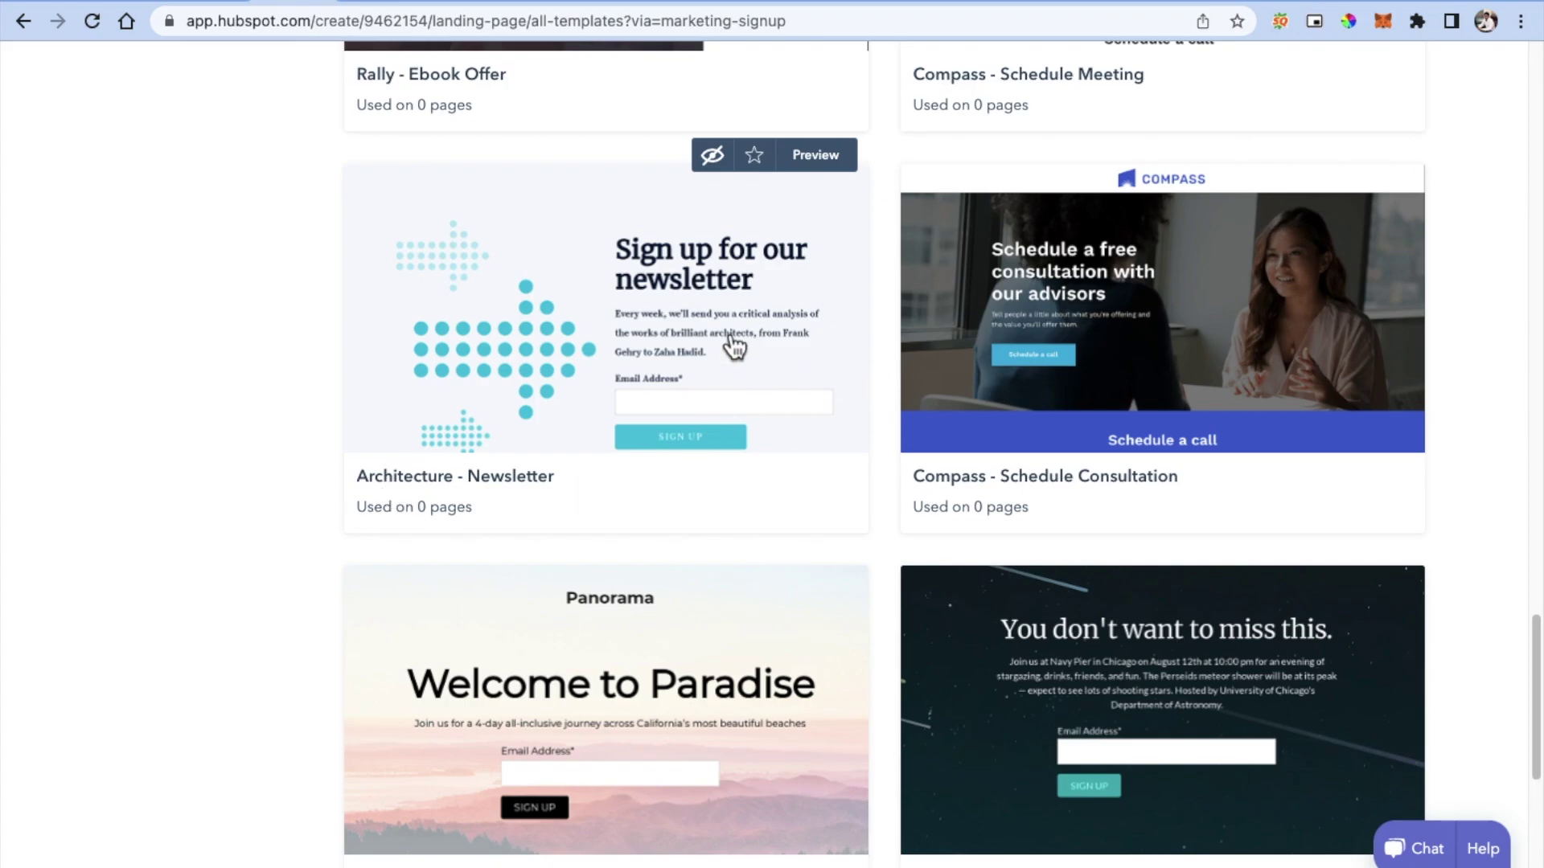
Step: Create a page from the Architecture - Newsletter template with the internal name Free Landing Page
left_click(804, 234)
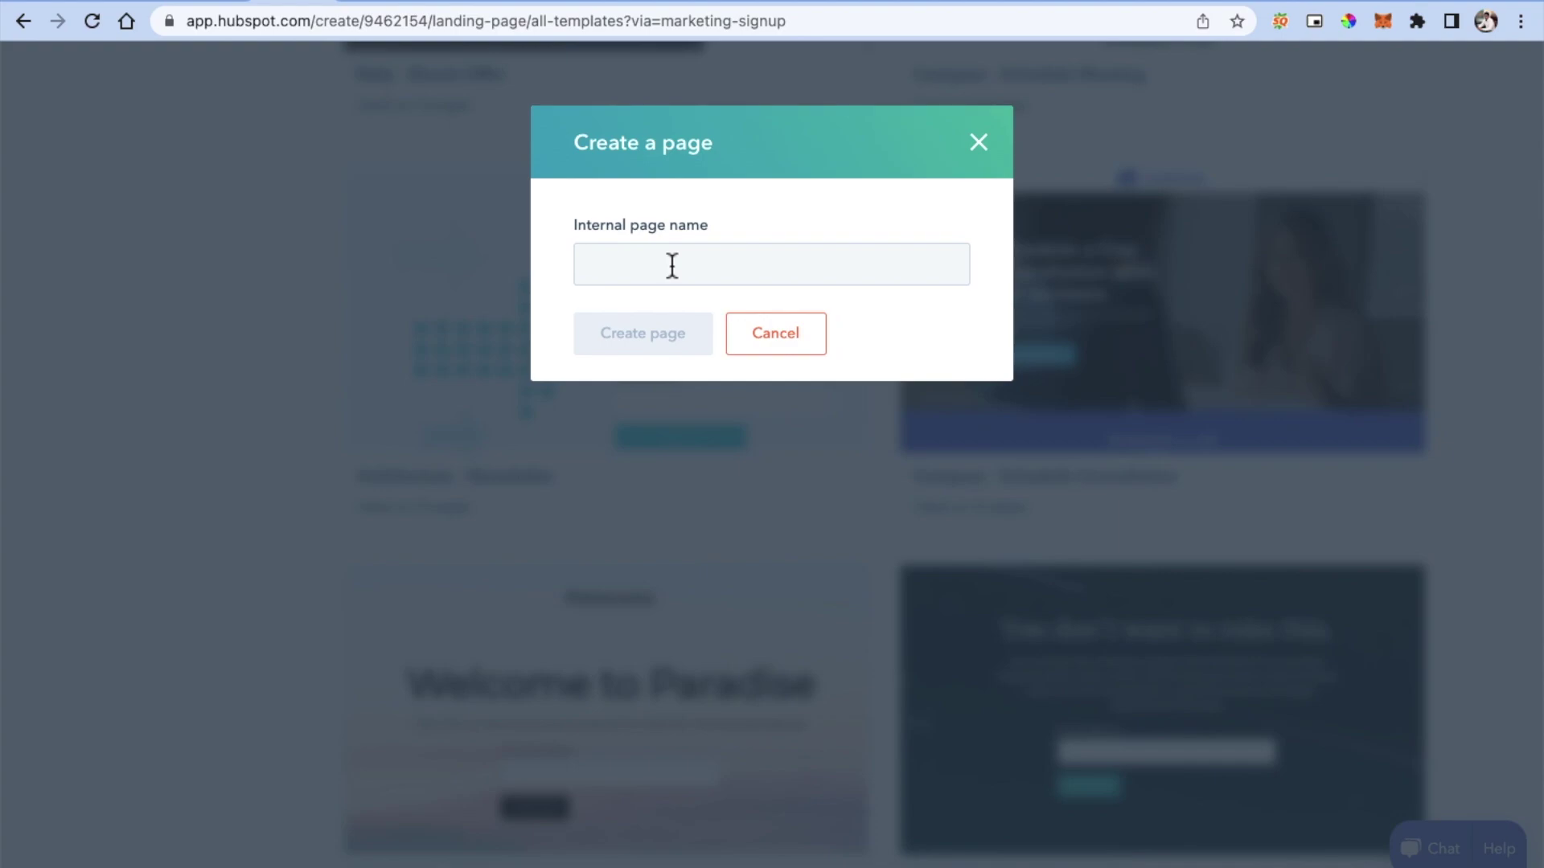
left_click(672, 265)
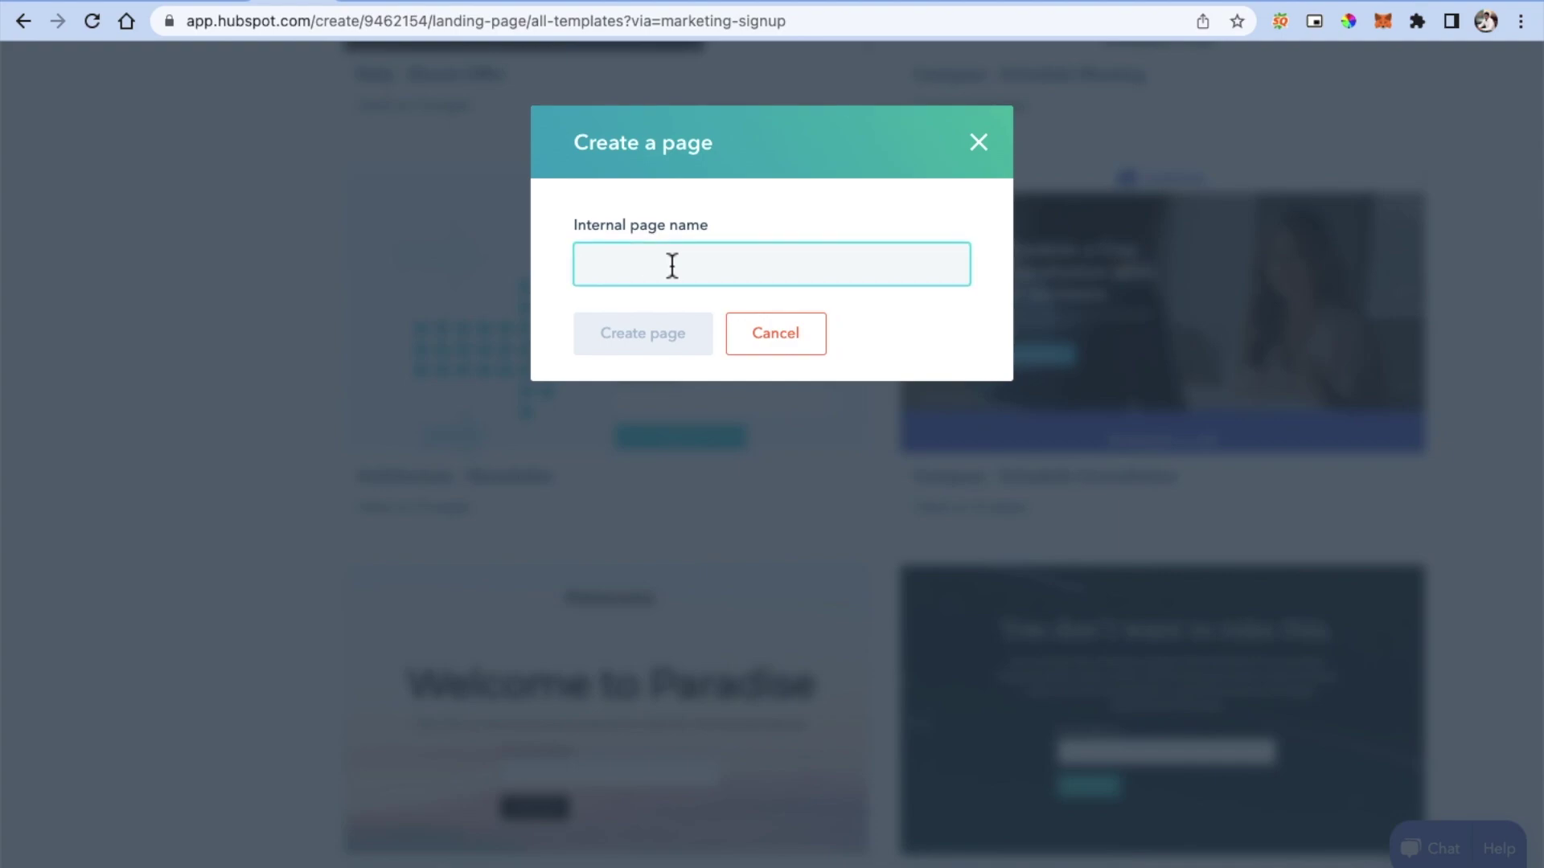
type("Free Landing Page")
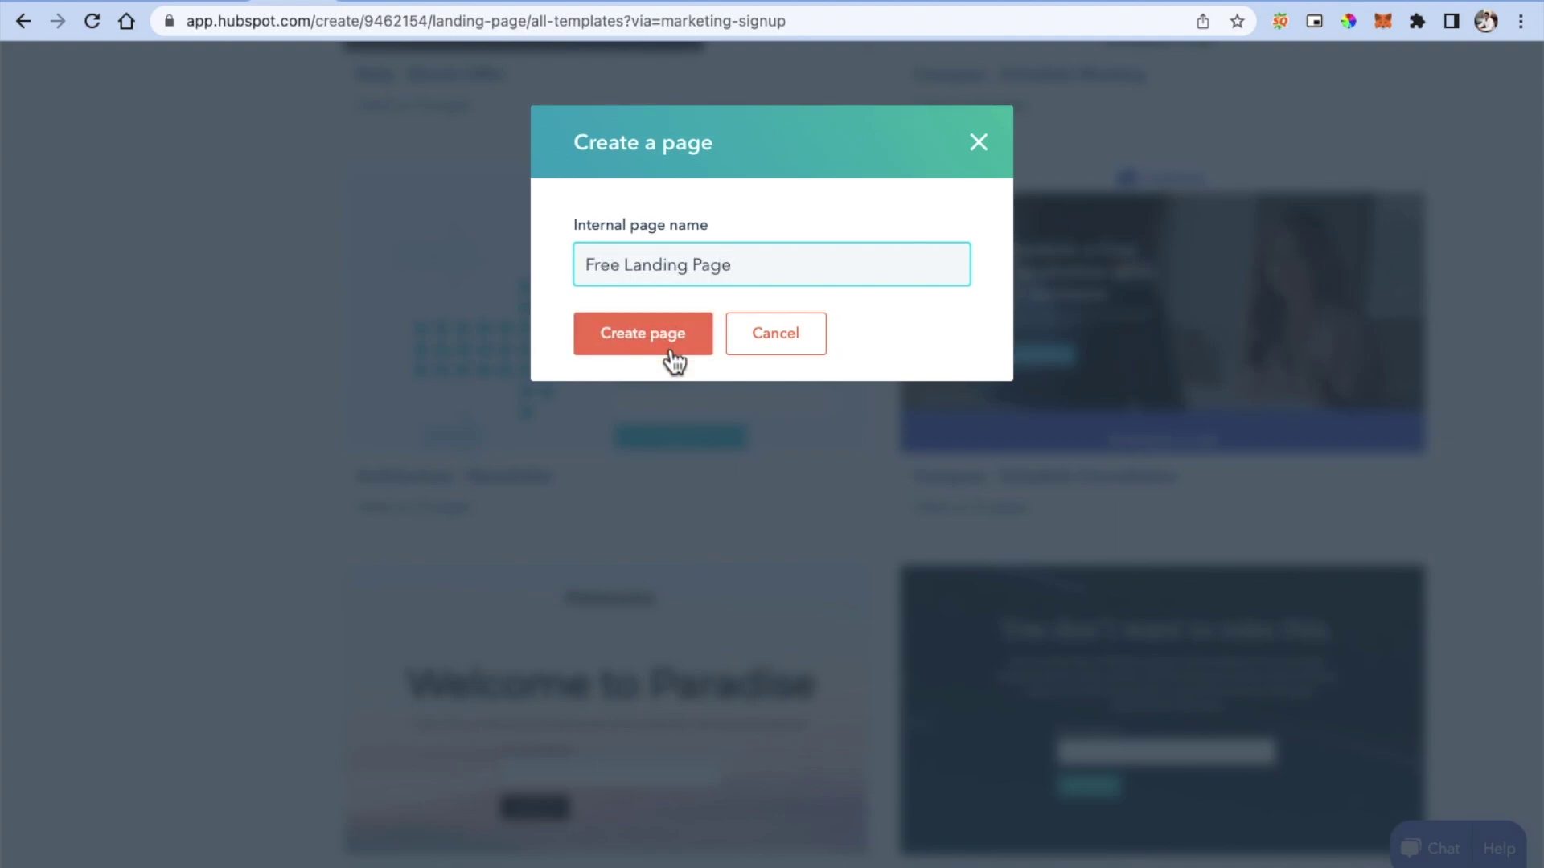
left_click(672, 360)
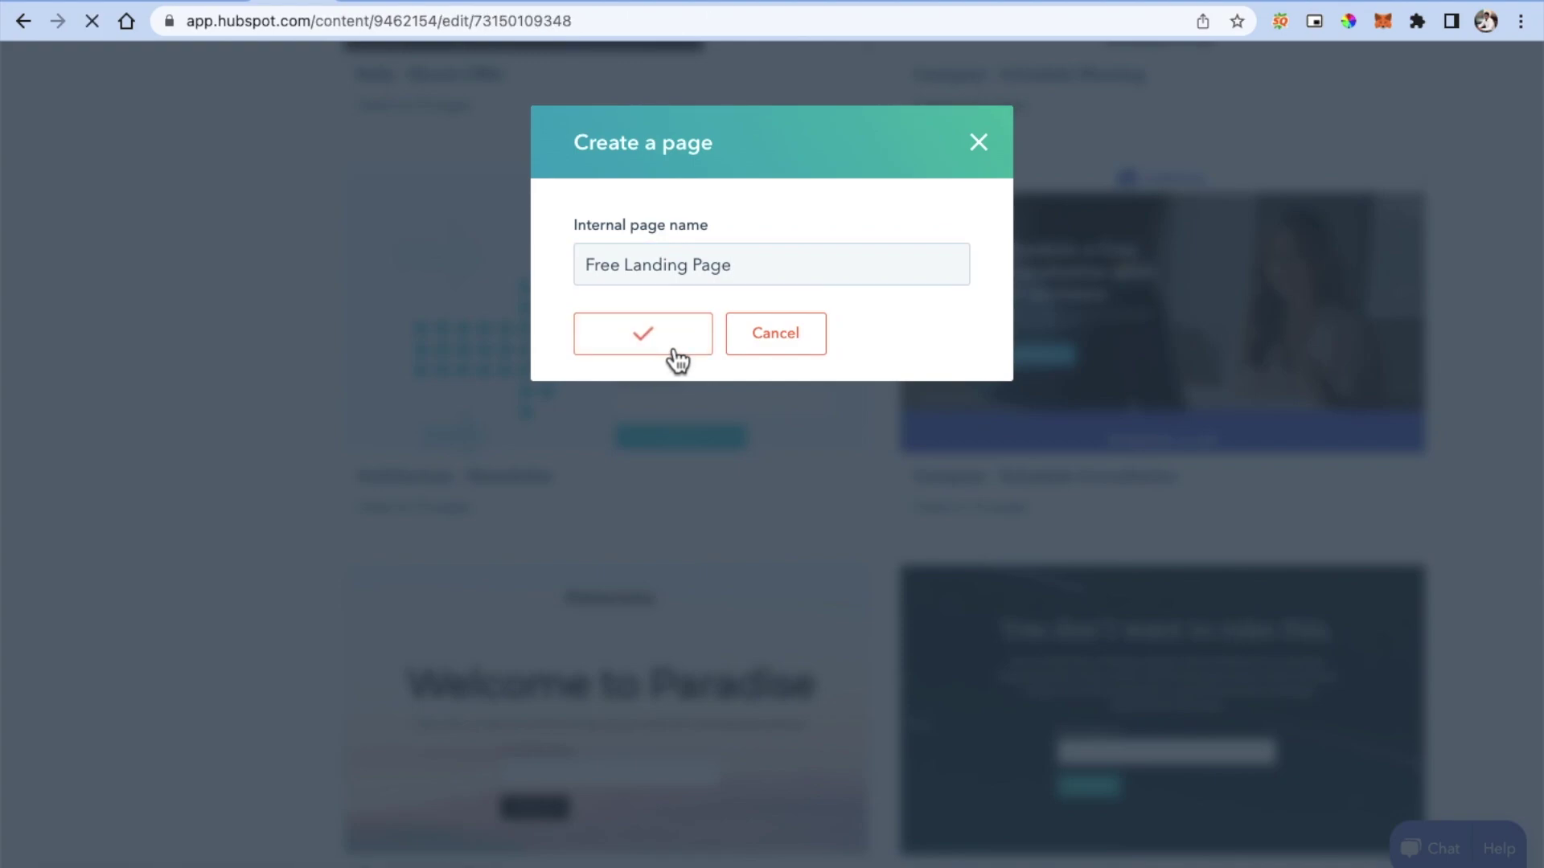
Step: Create a new form named Free Landing Page for the empty form module below the newsletter text
scroll(1069, 360, "down", 3)
scroll(1070, 361, "down", 1)
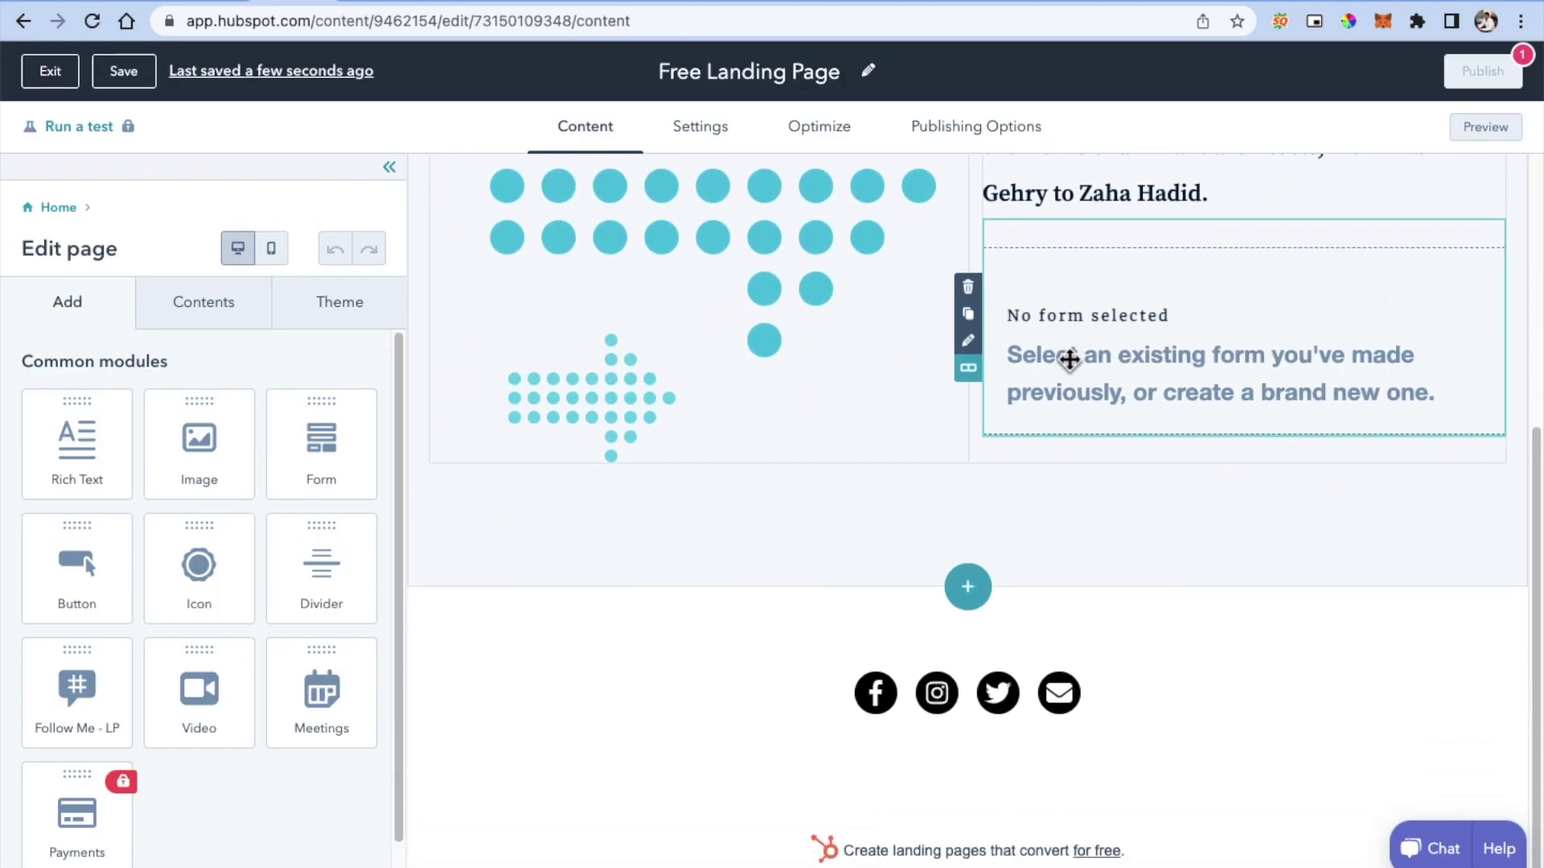
scroll(1106, 394, "up", 4)
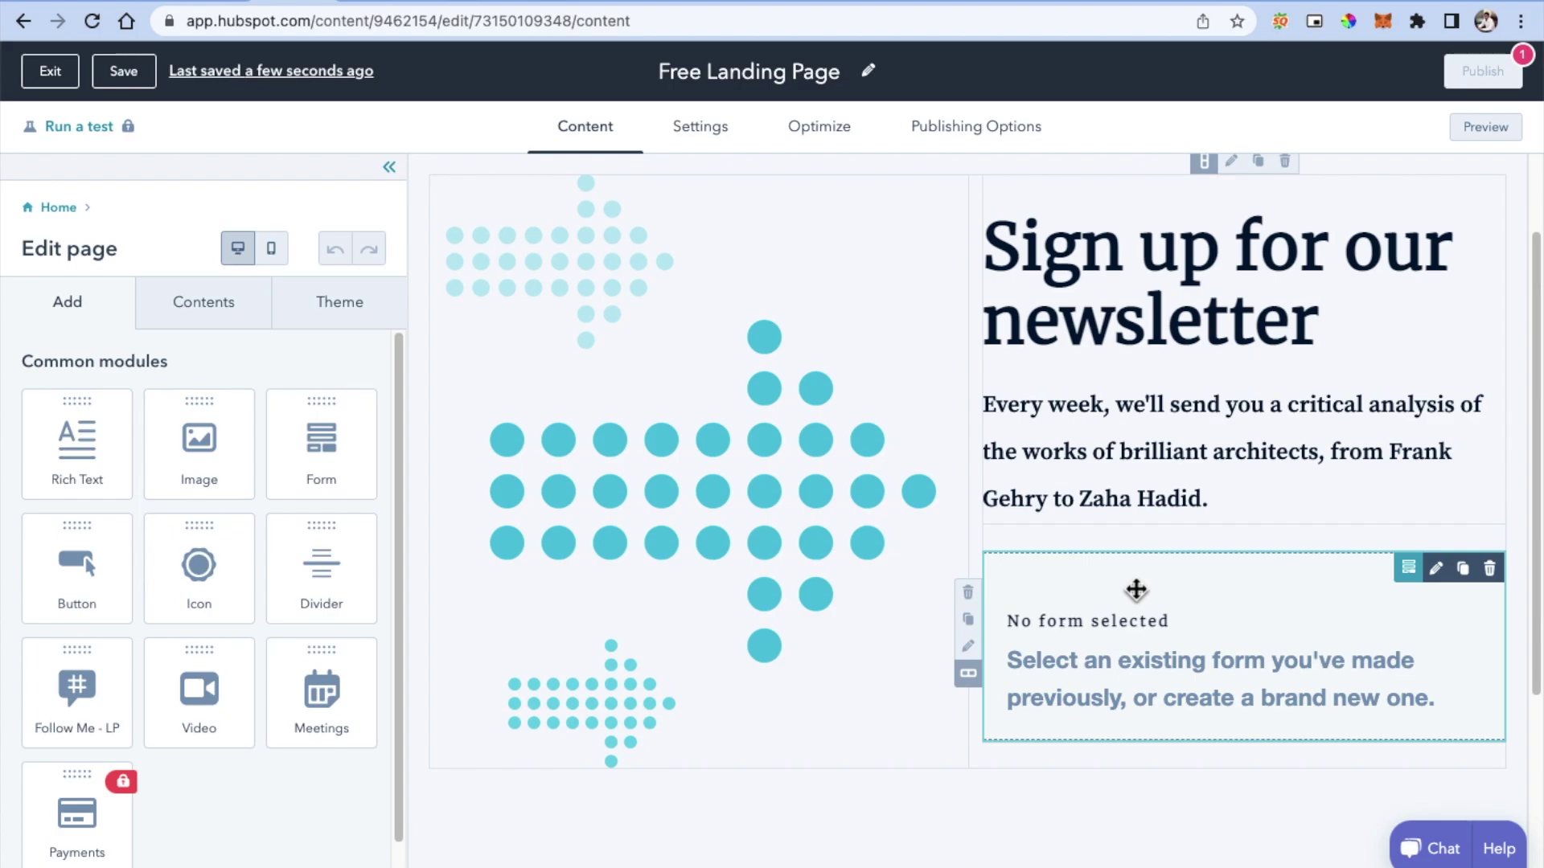
left_click(1173, 645)
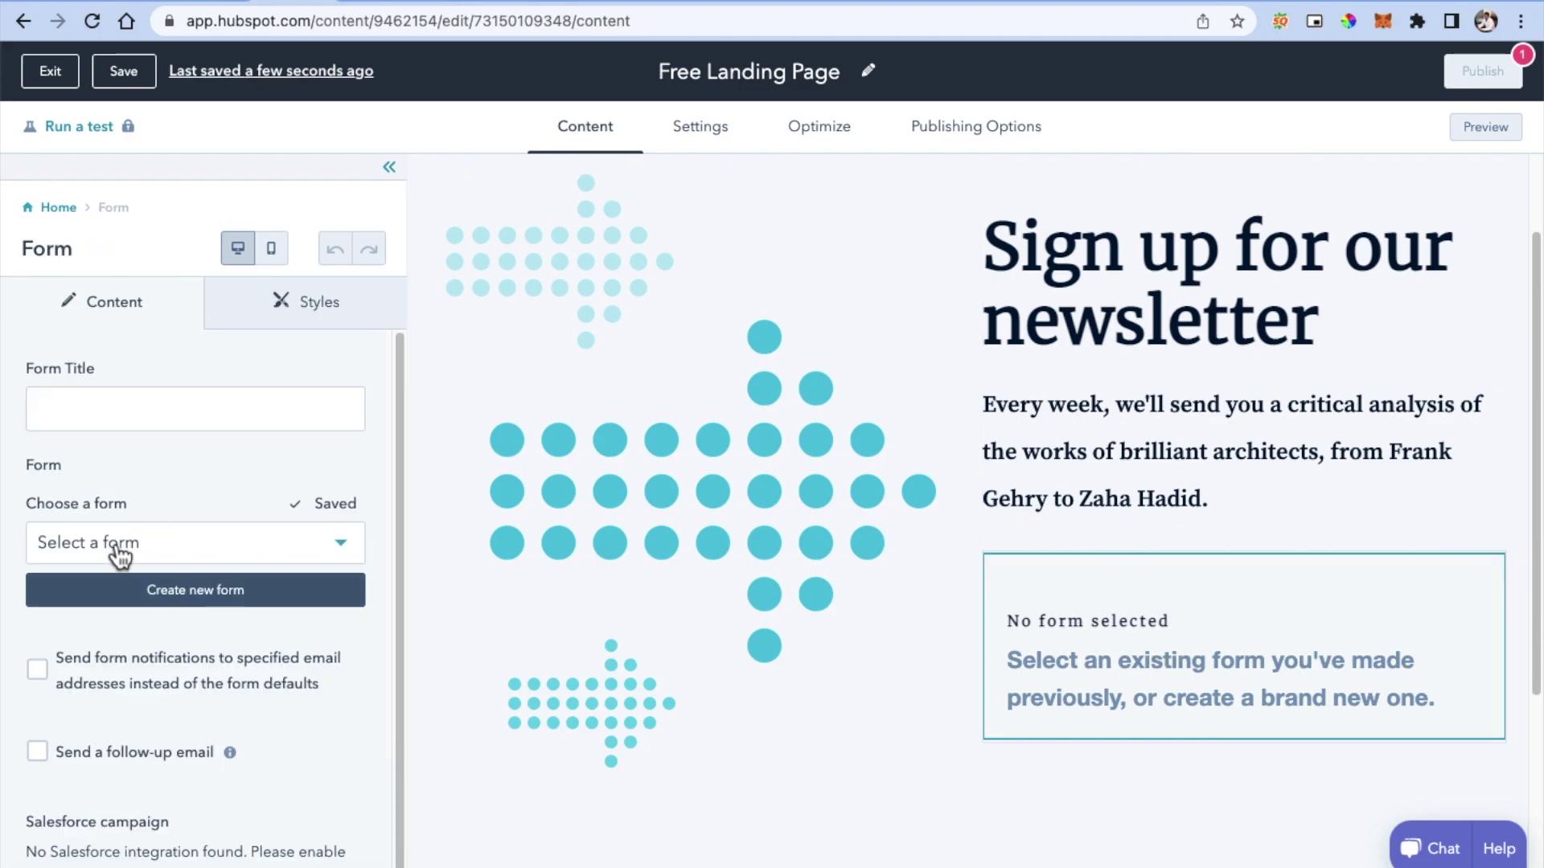
left_click(119, 546)
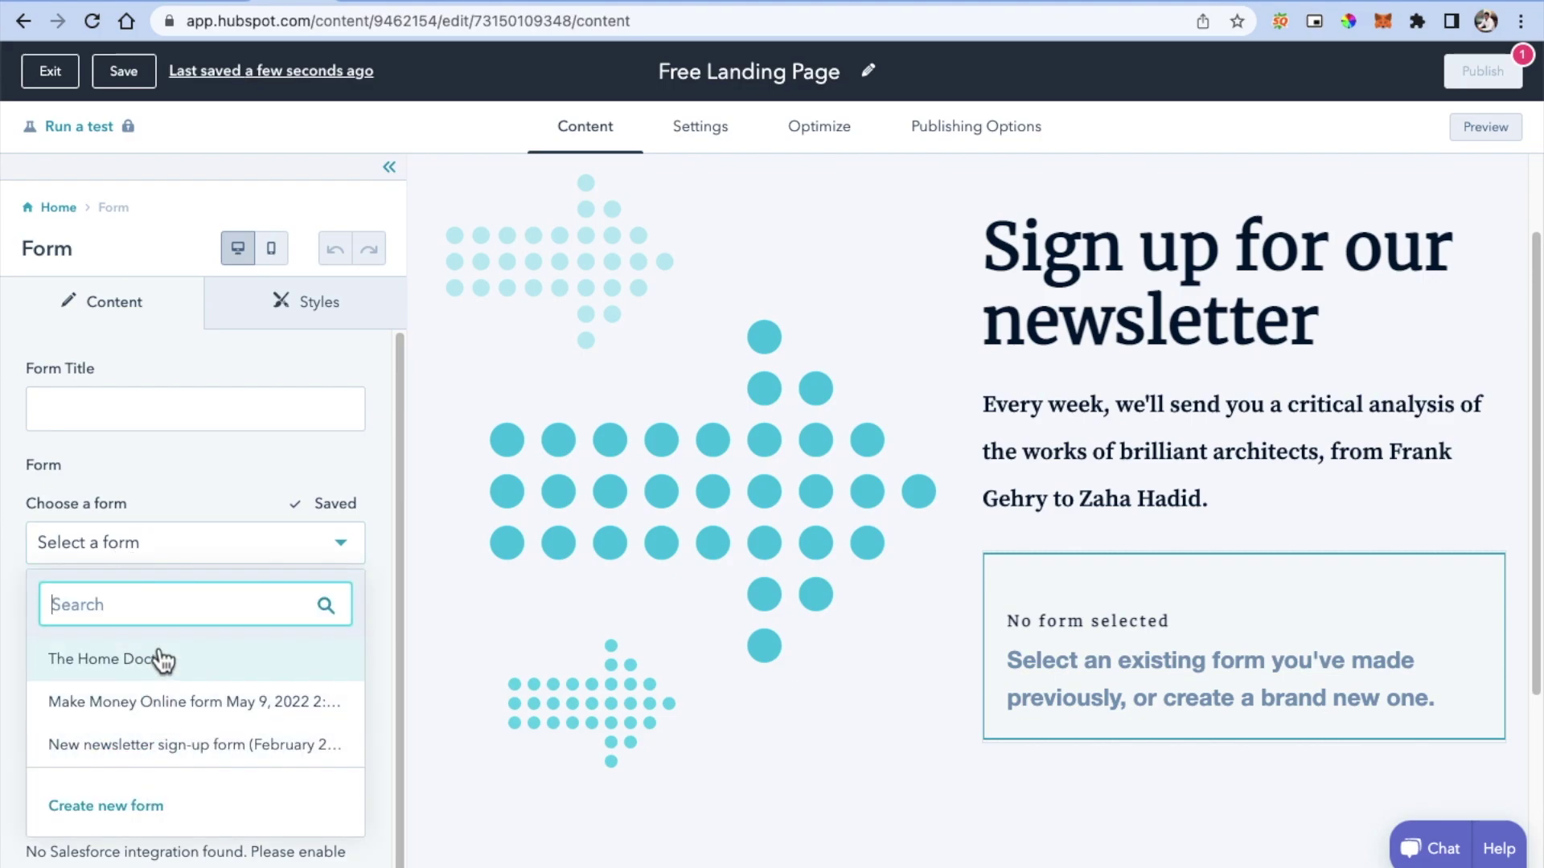
left_click(74, 807)
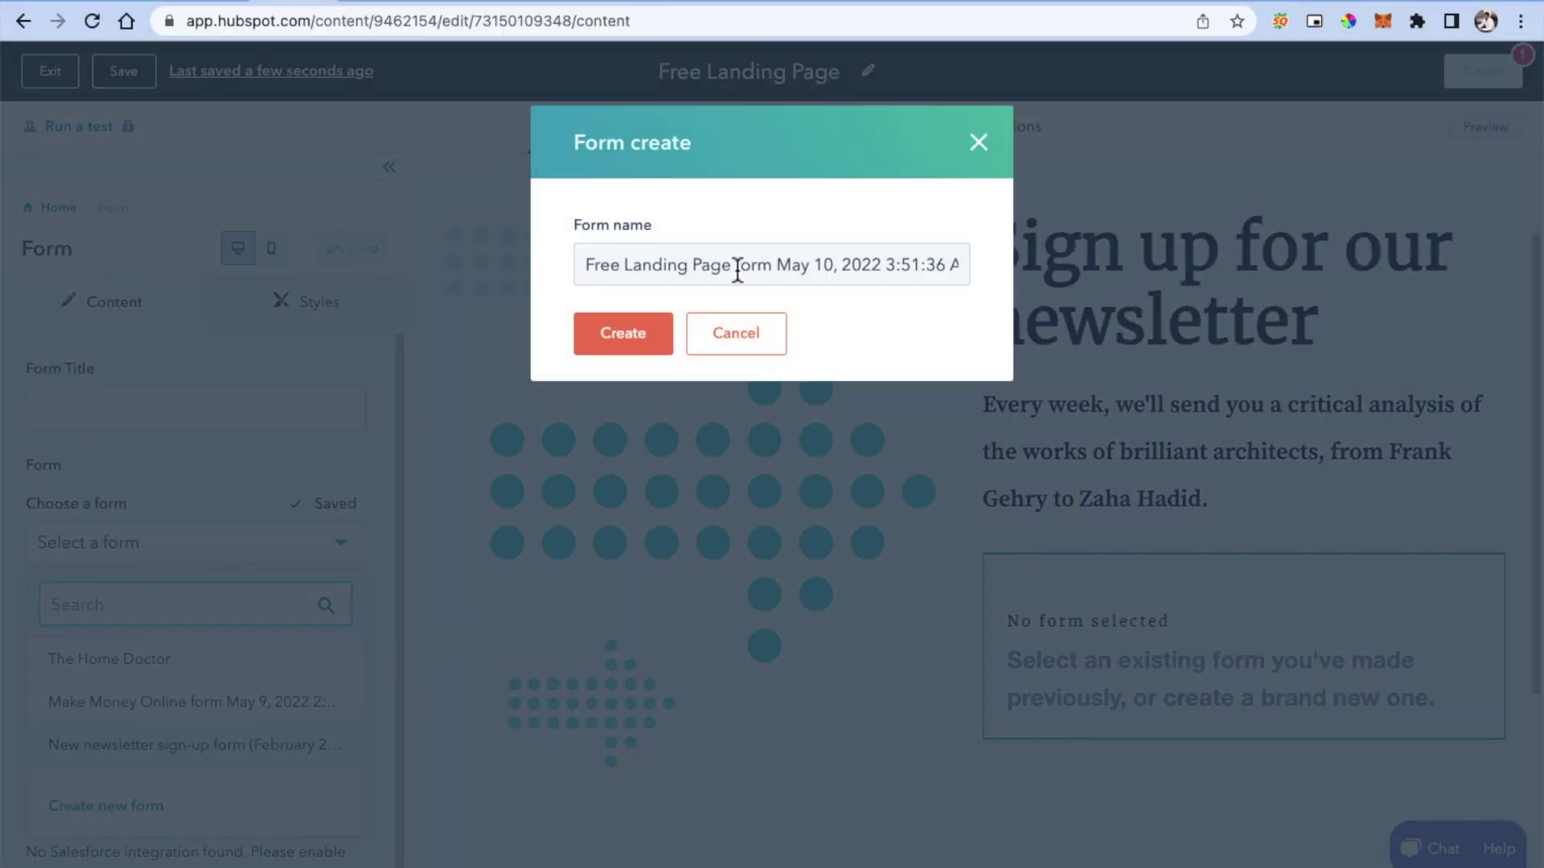
left_click_drag(737, 269, 975, 274)
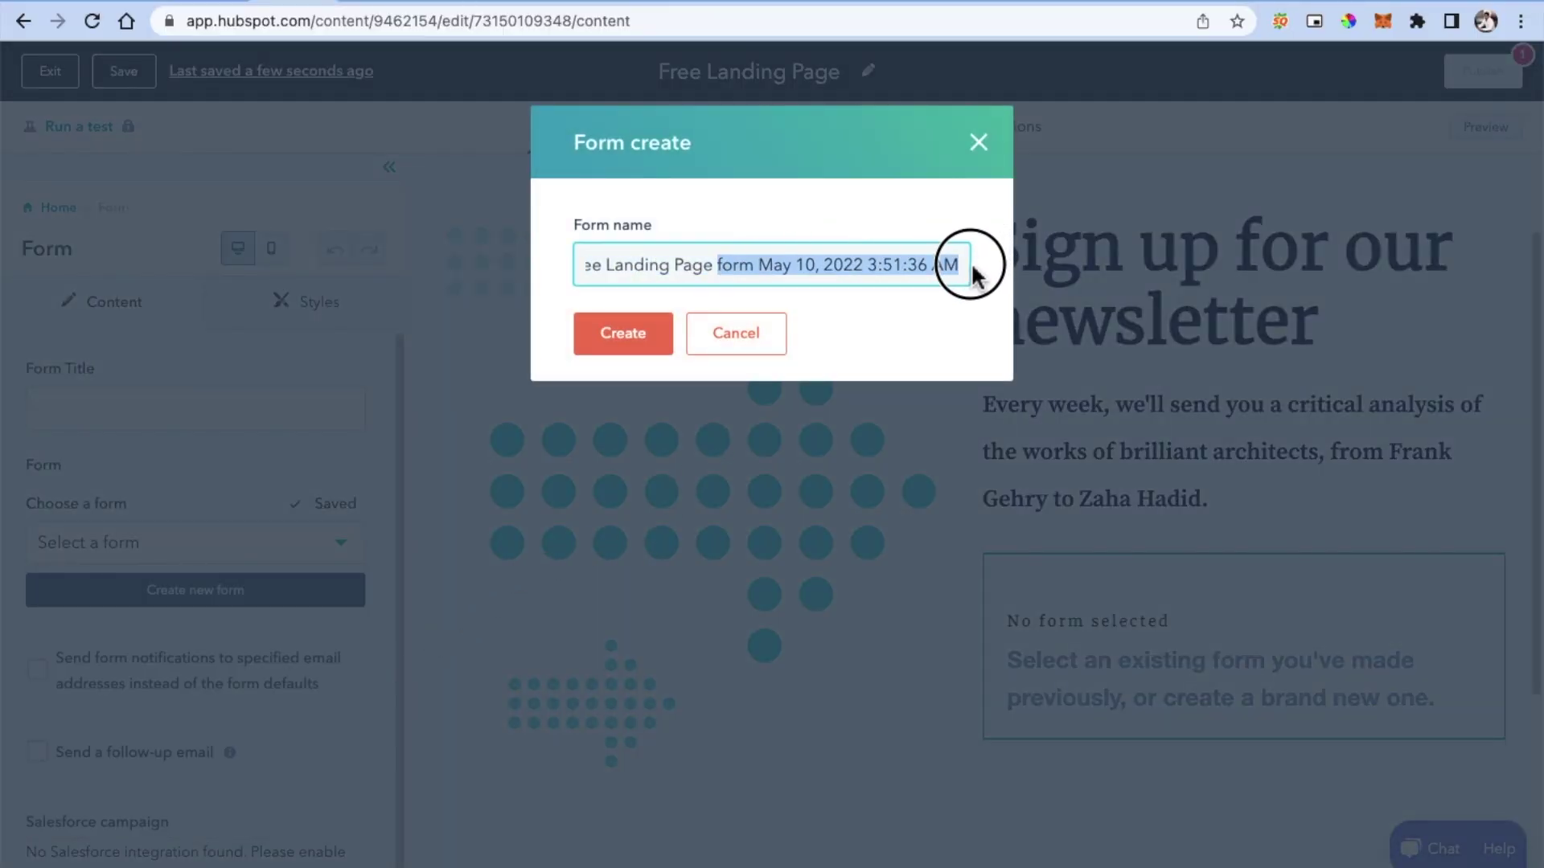
key("BackSpace")
left_click(621, 344)
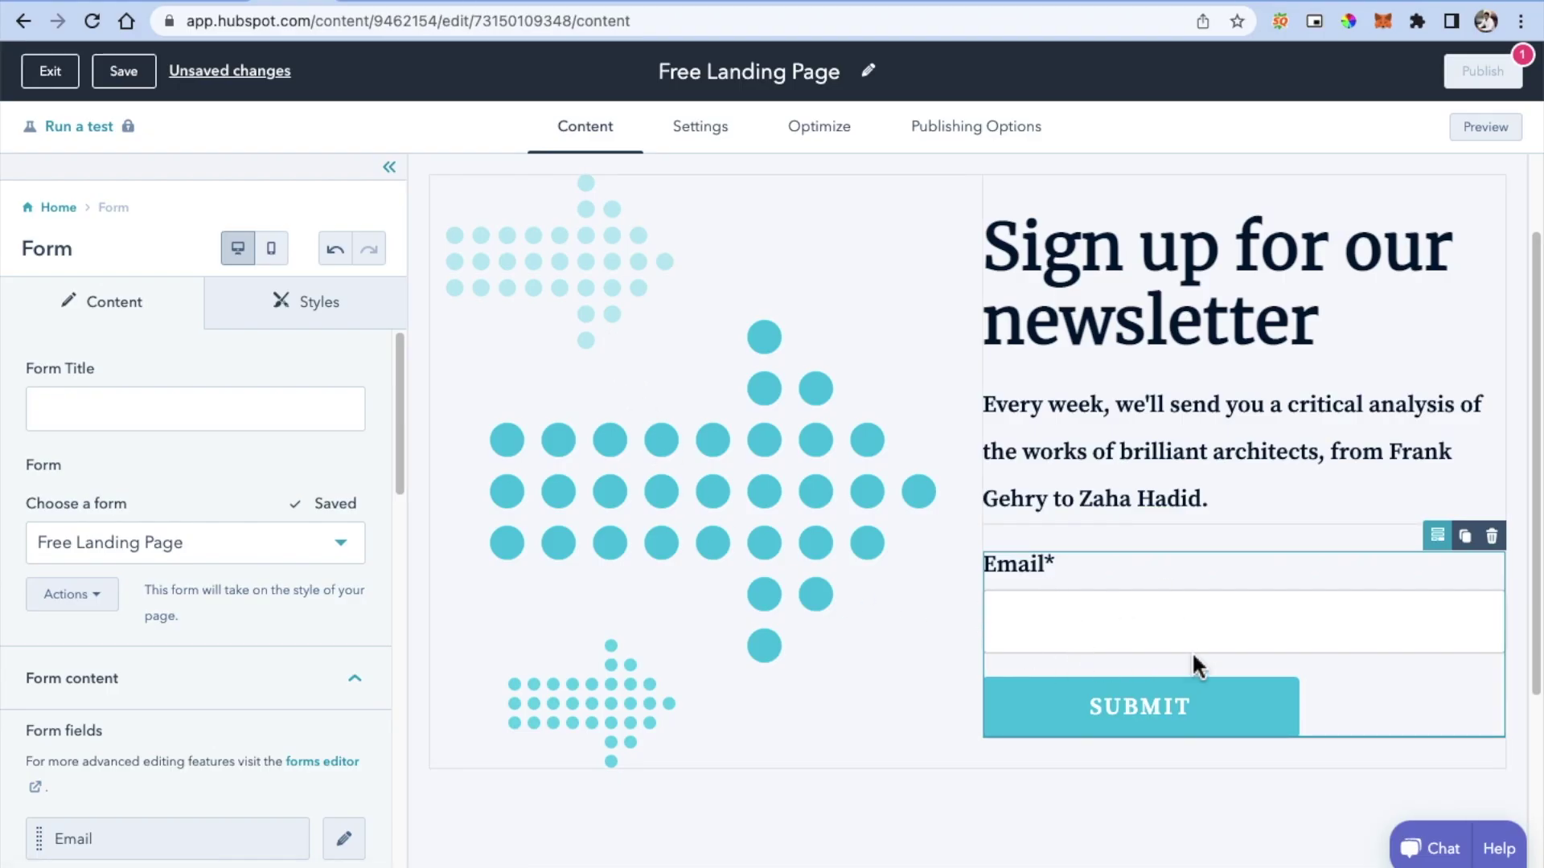
left_click(1506, 448)
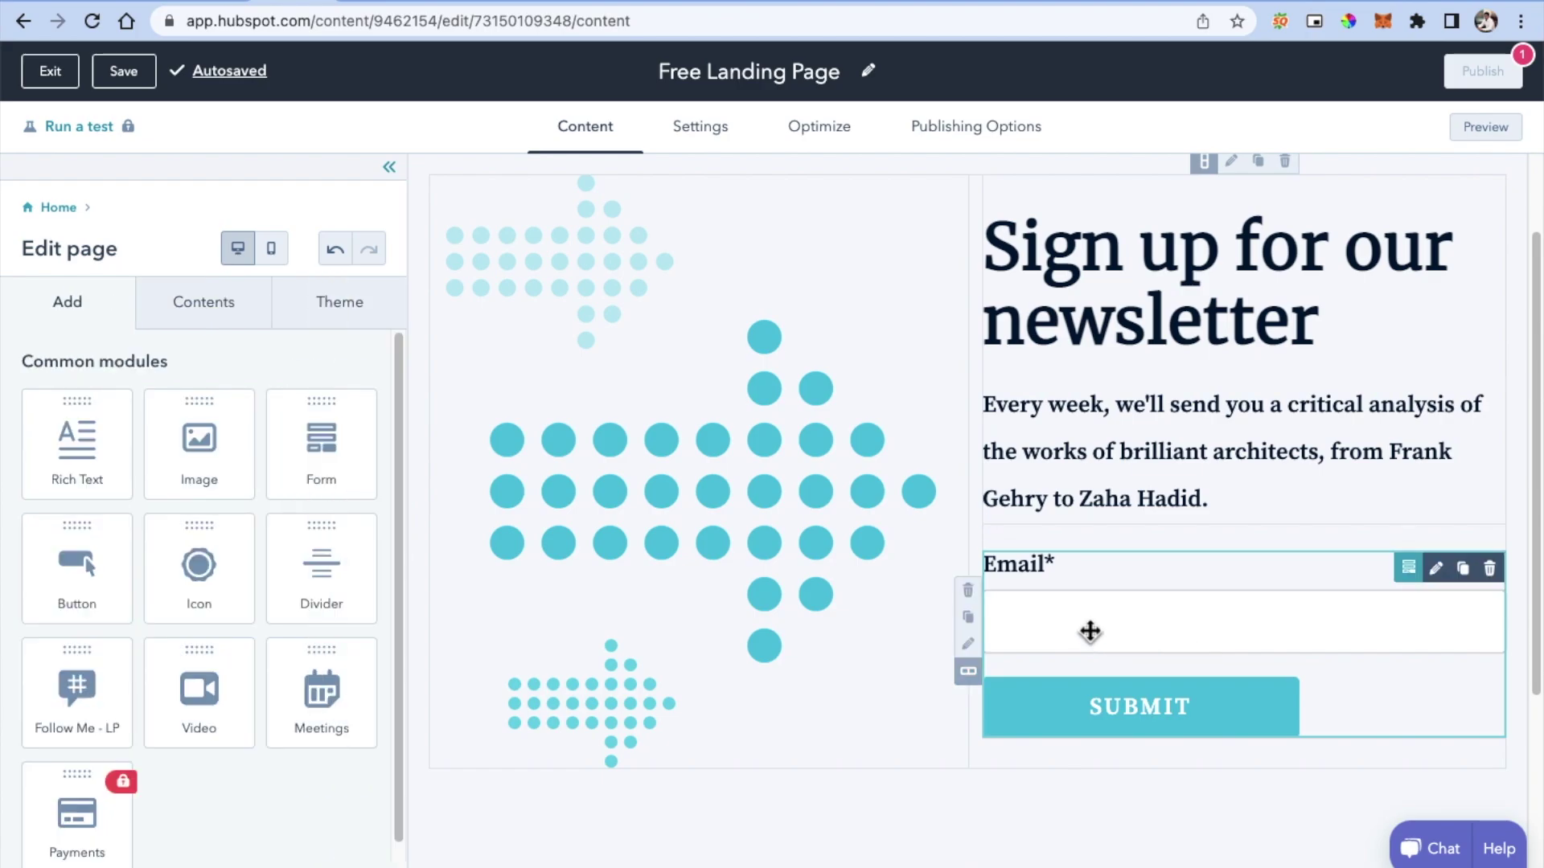
Step: Examine the sign-up form's content, styles, thank-you redirect and automation settings, and return to the page's module list
left_click(1036, 566)
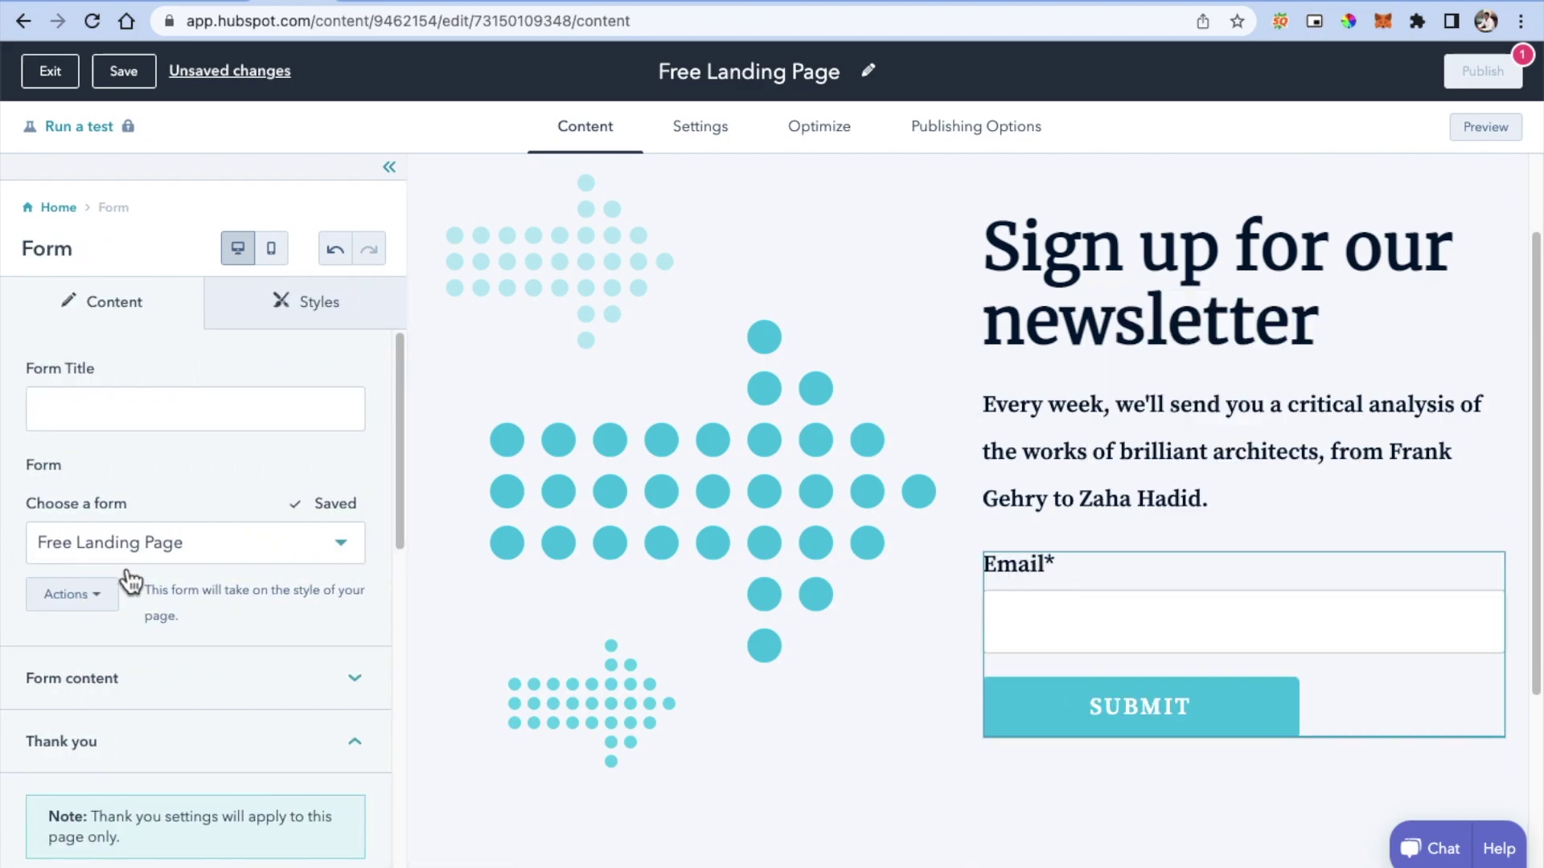
scroll(129, 581, "down", 3)
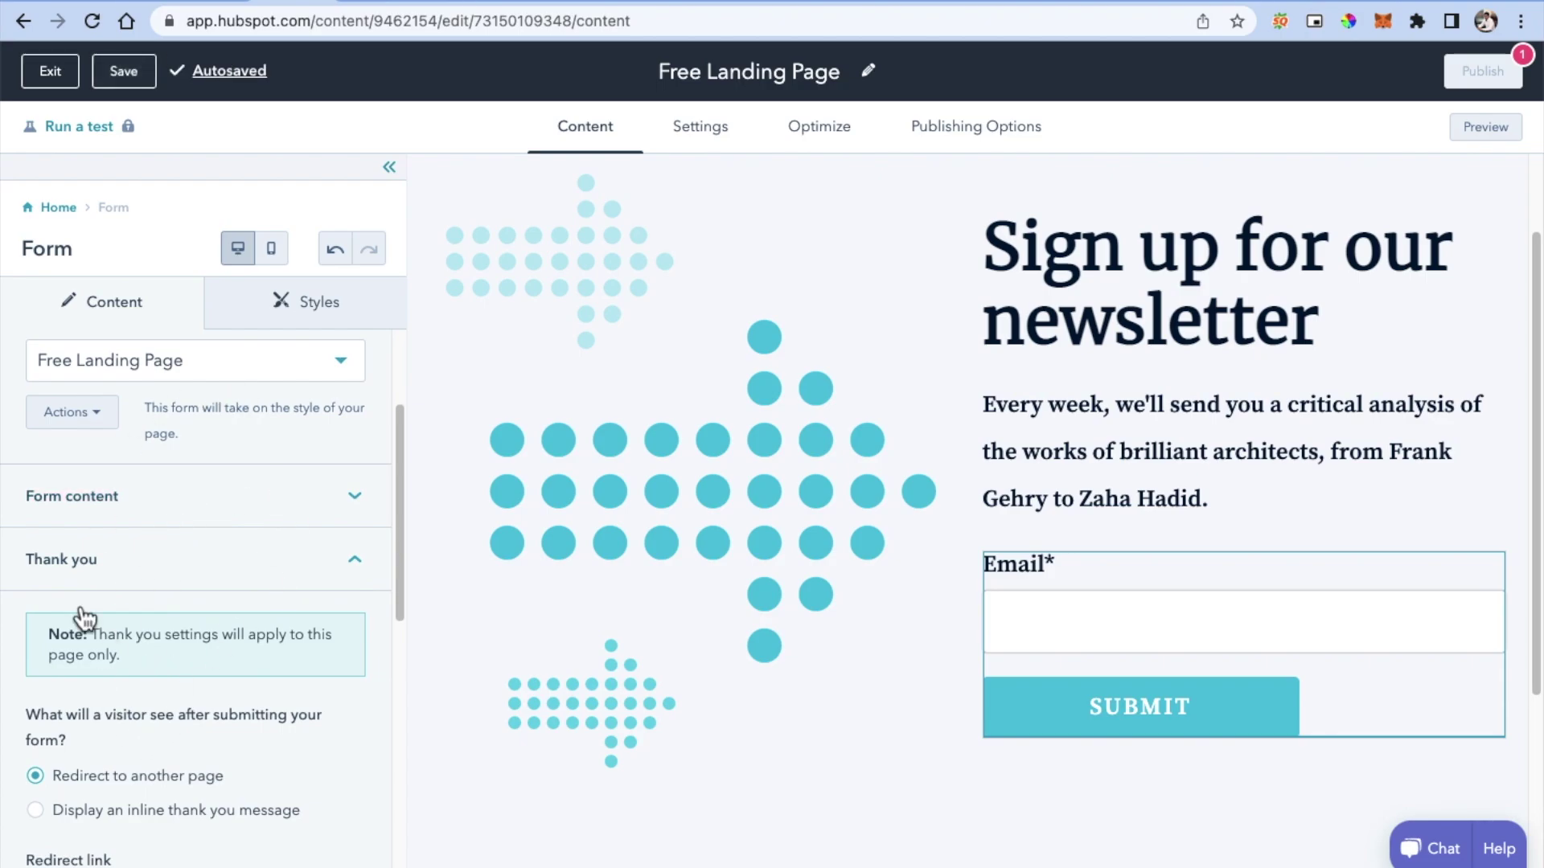
left_click(289, 303)
left_click(137, 321)
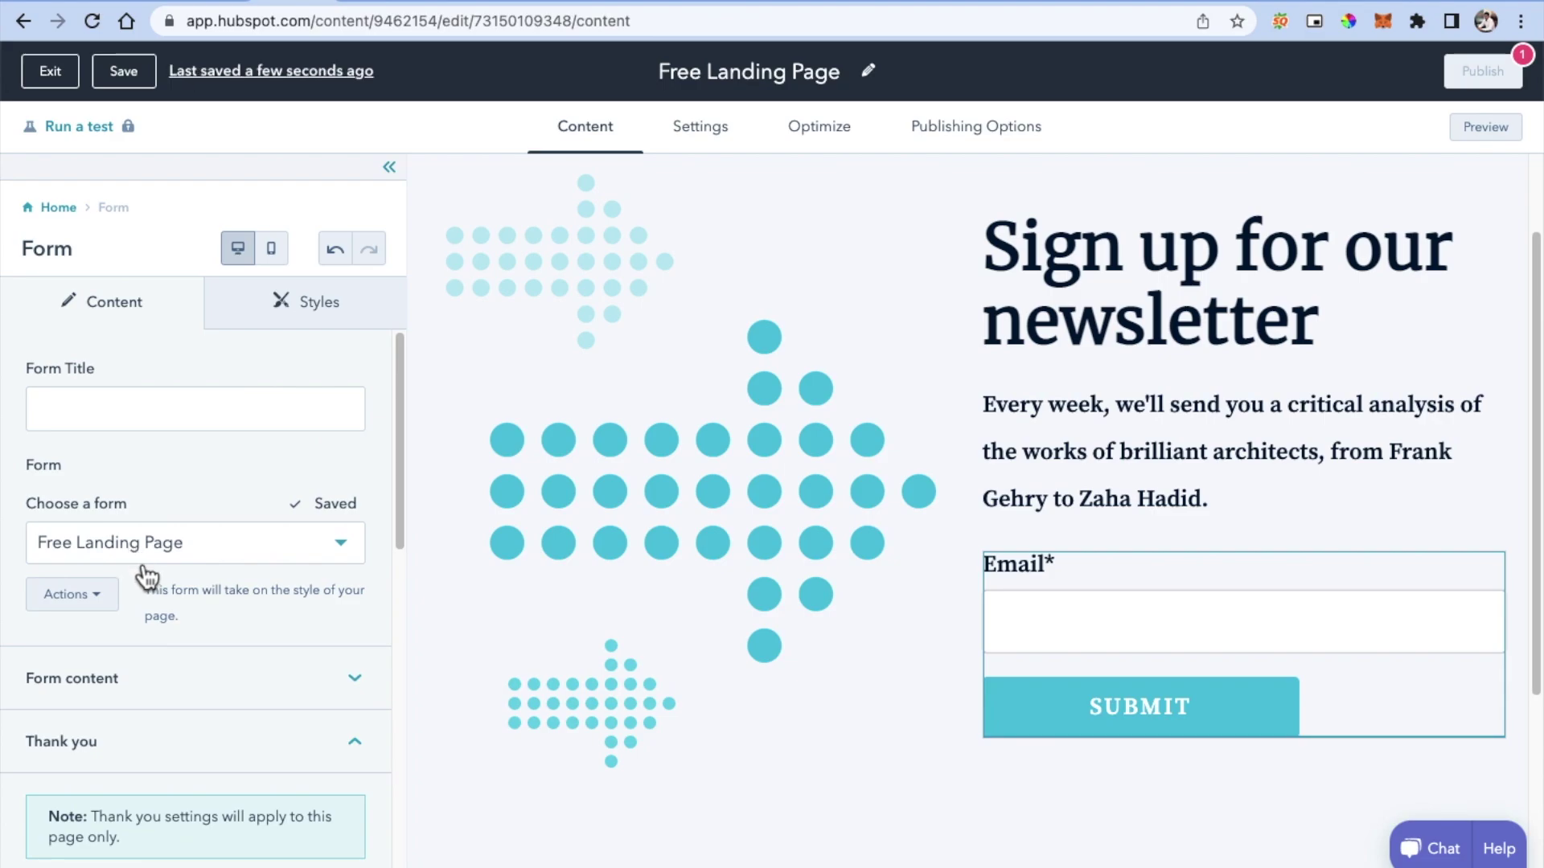
scroll(148, 576, "down", 3)
scroll(144, 572, "down", 1)
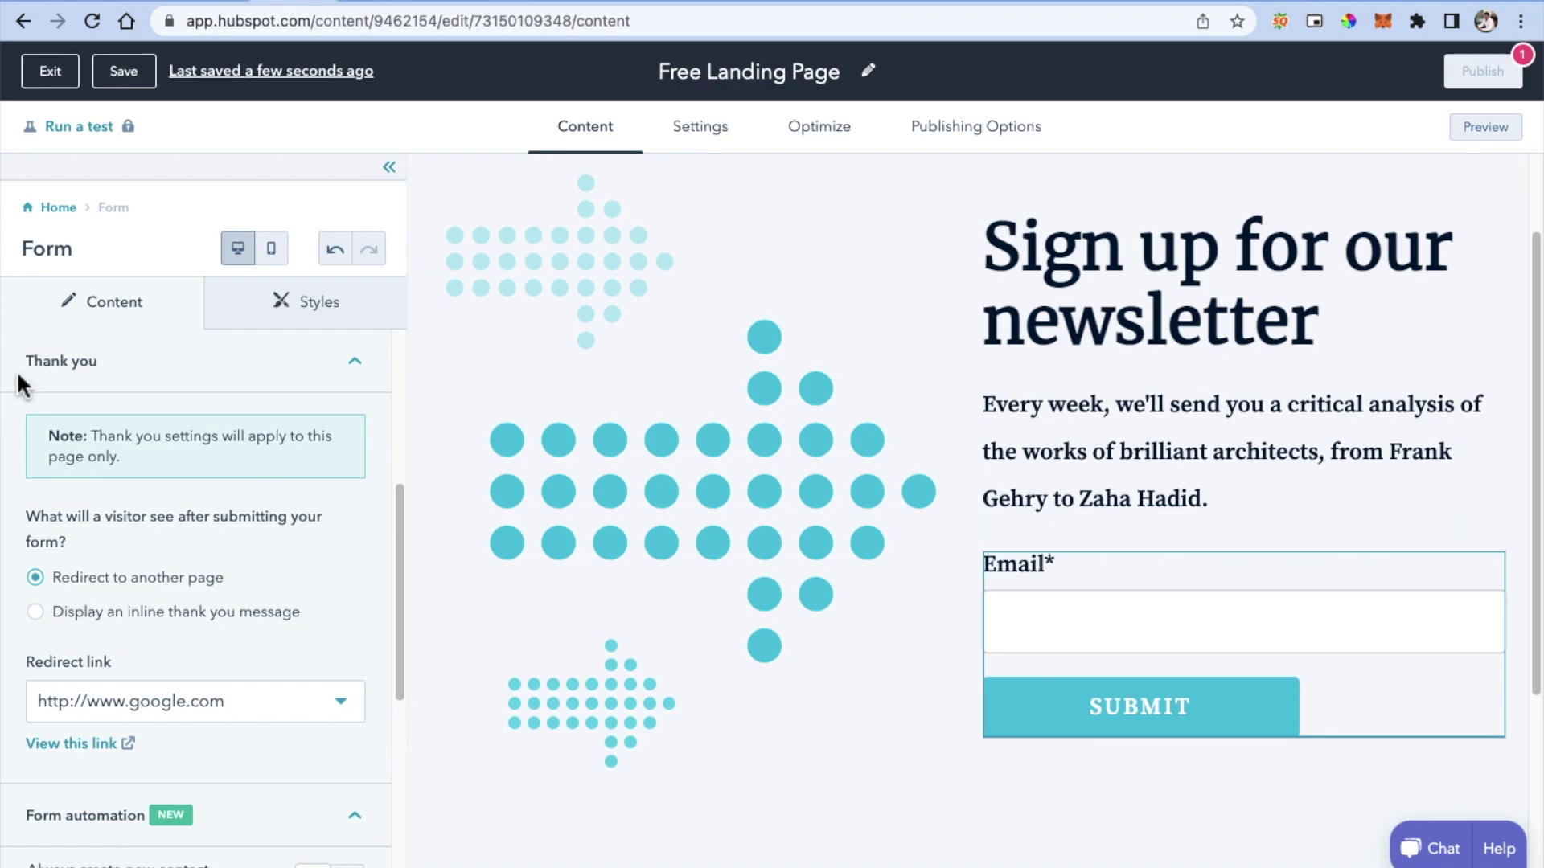
scroll(131, 420, "down", 3)
scroll(94, 424, "up", 2)
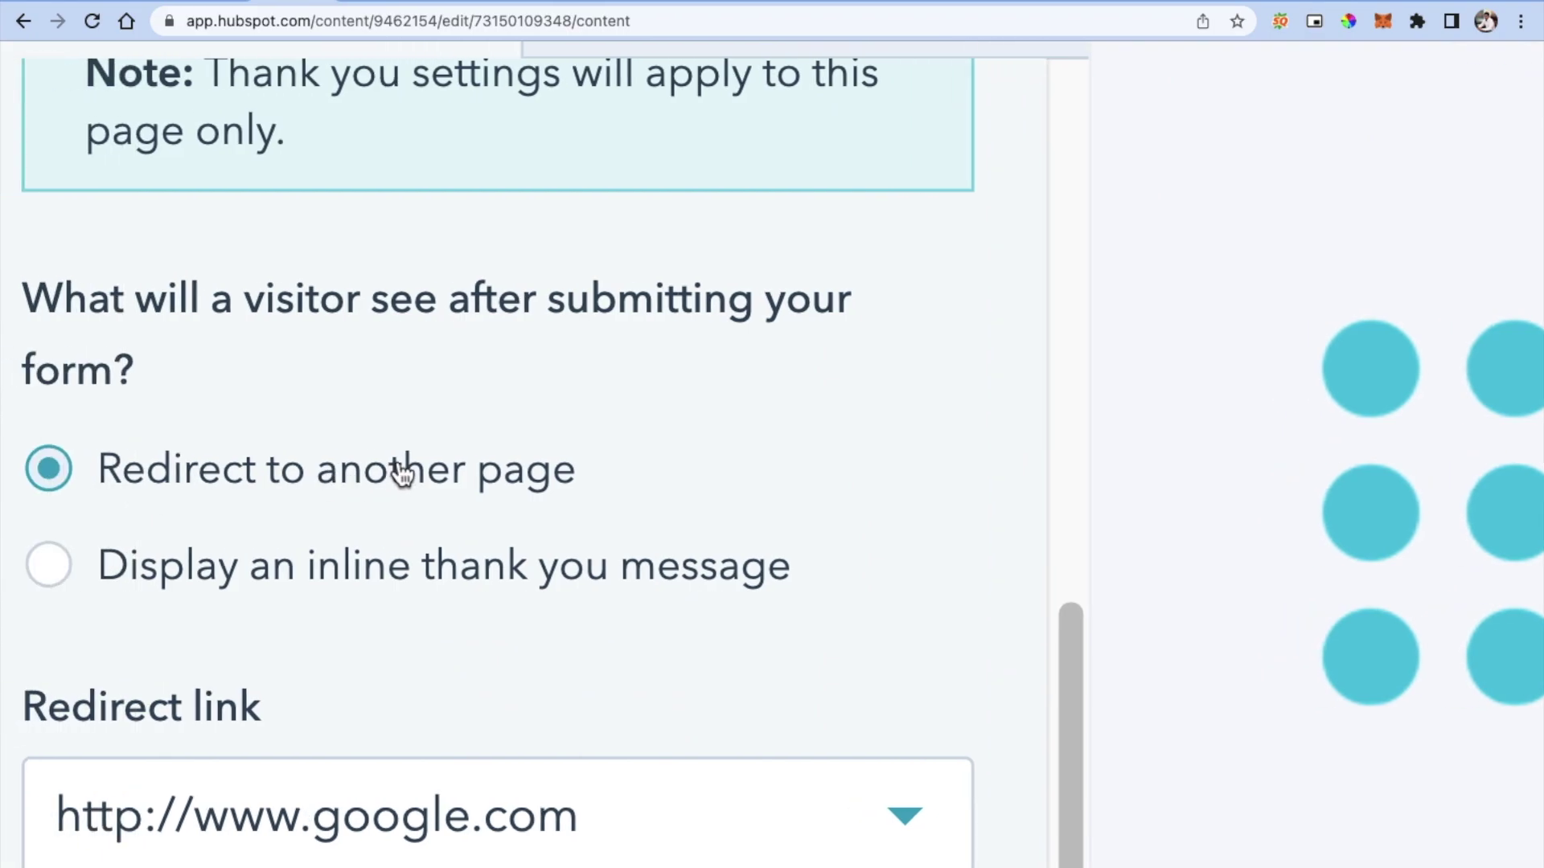
scroll(398, 474, "down", 3)
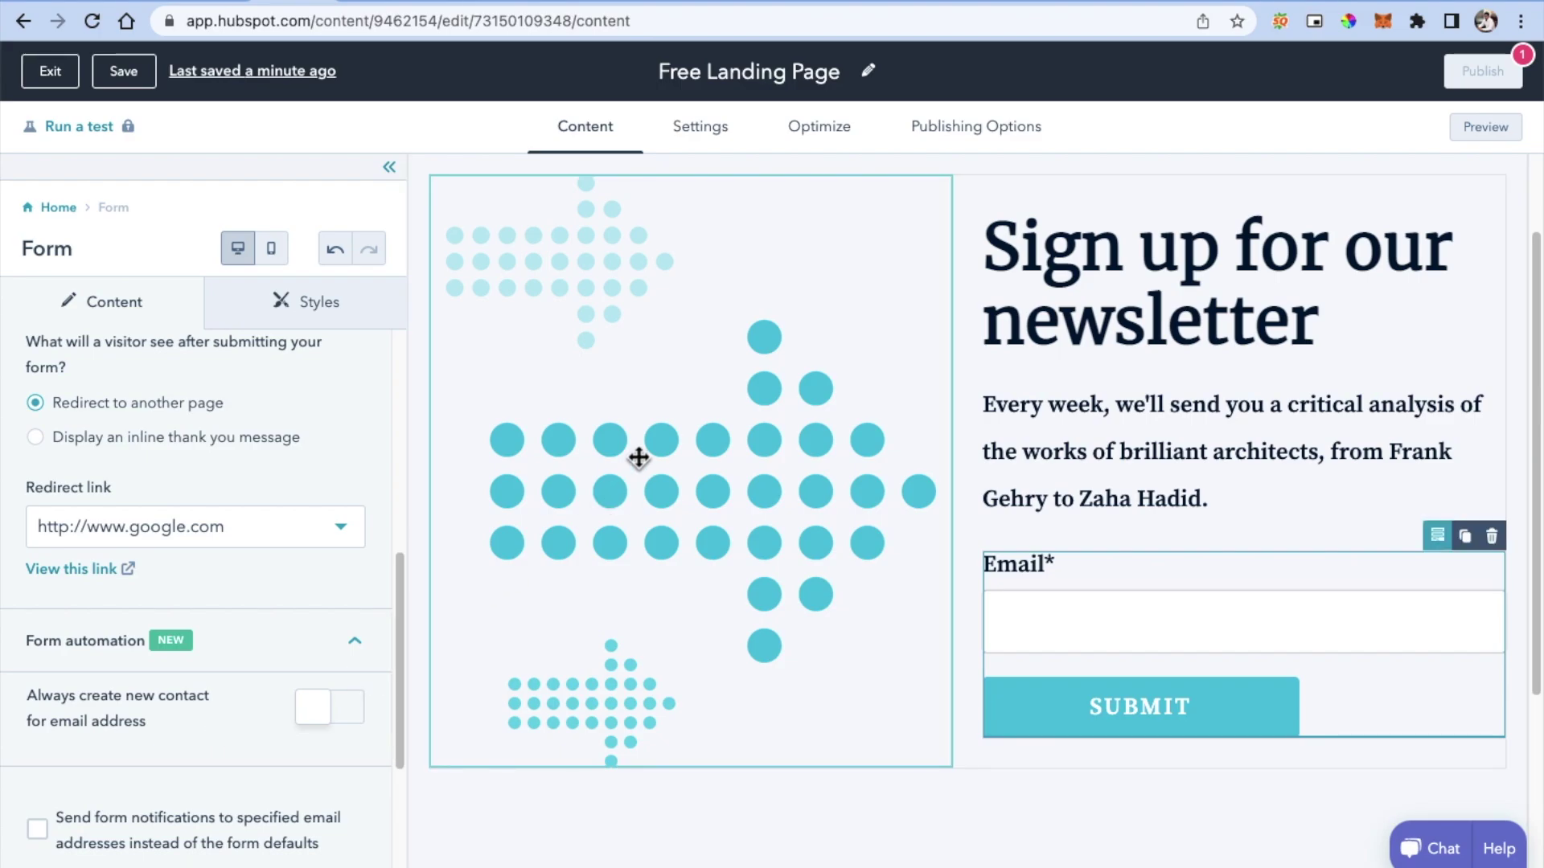
scroll(267, 415, "up", 1)
left_click(46, 209)
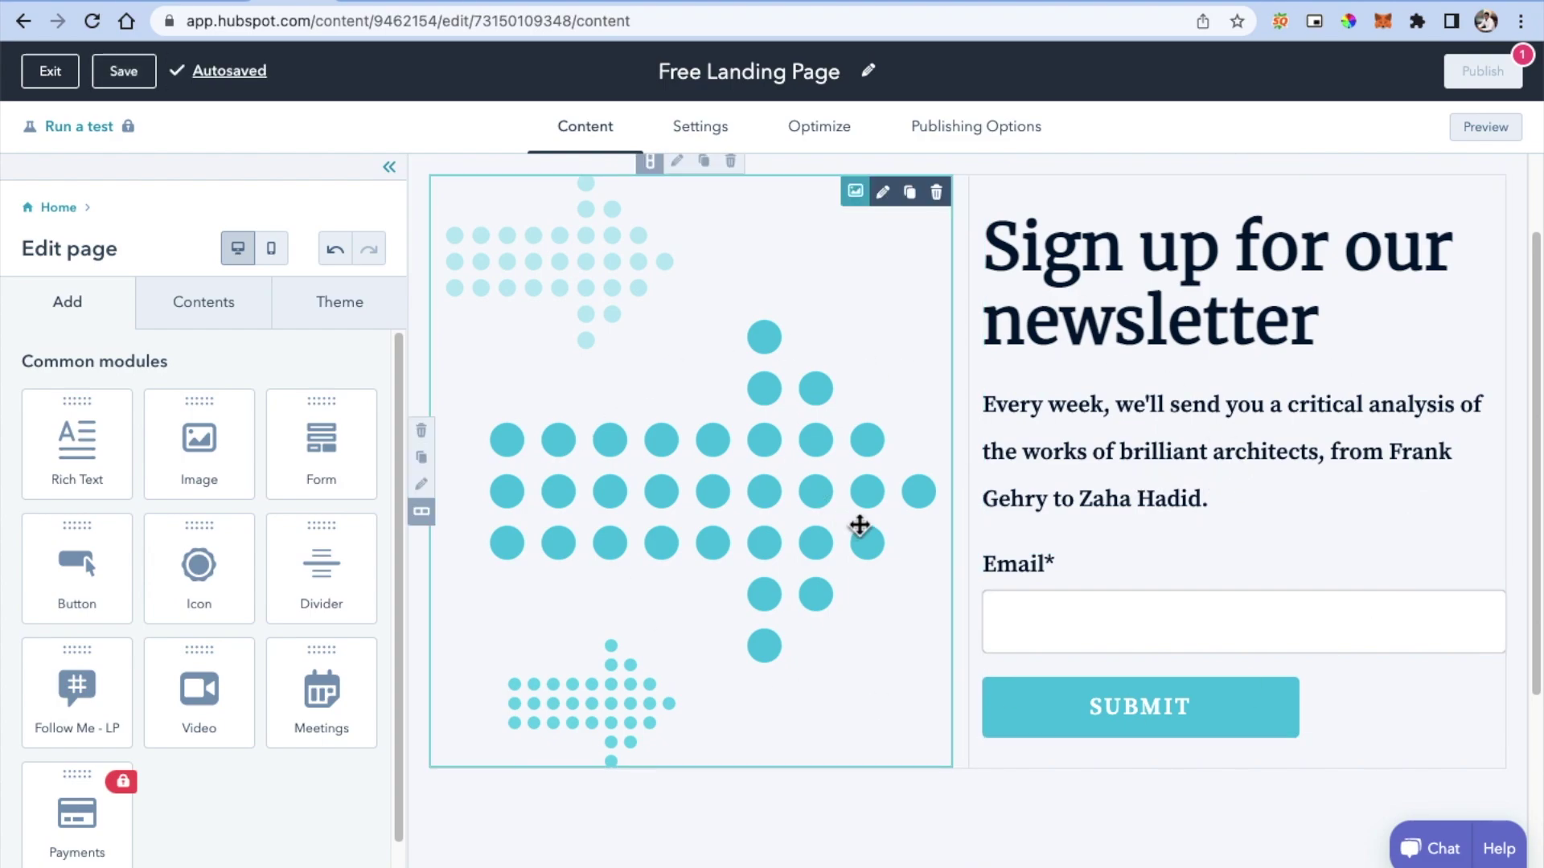
Step: Examine the newsletter text's editing options, the lower part of the page and the list of common modules
left_click(1174, 286)
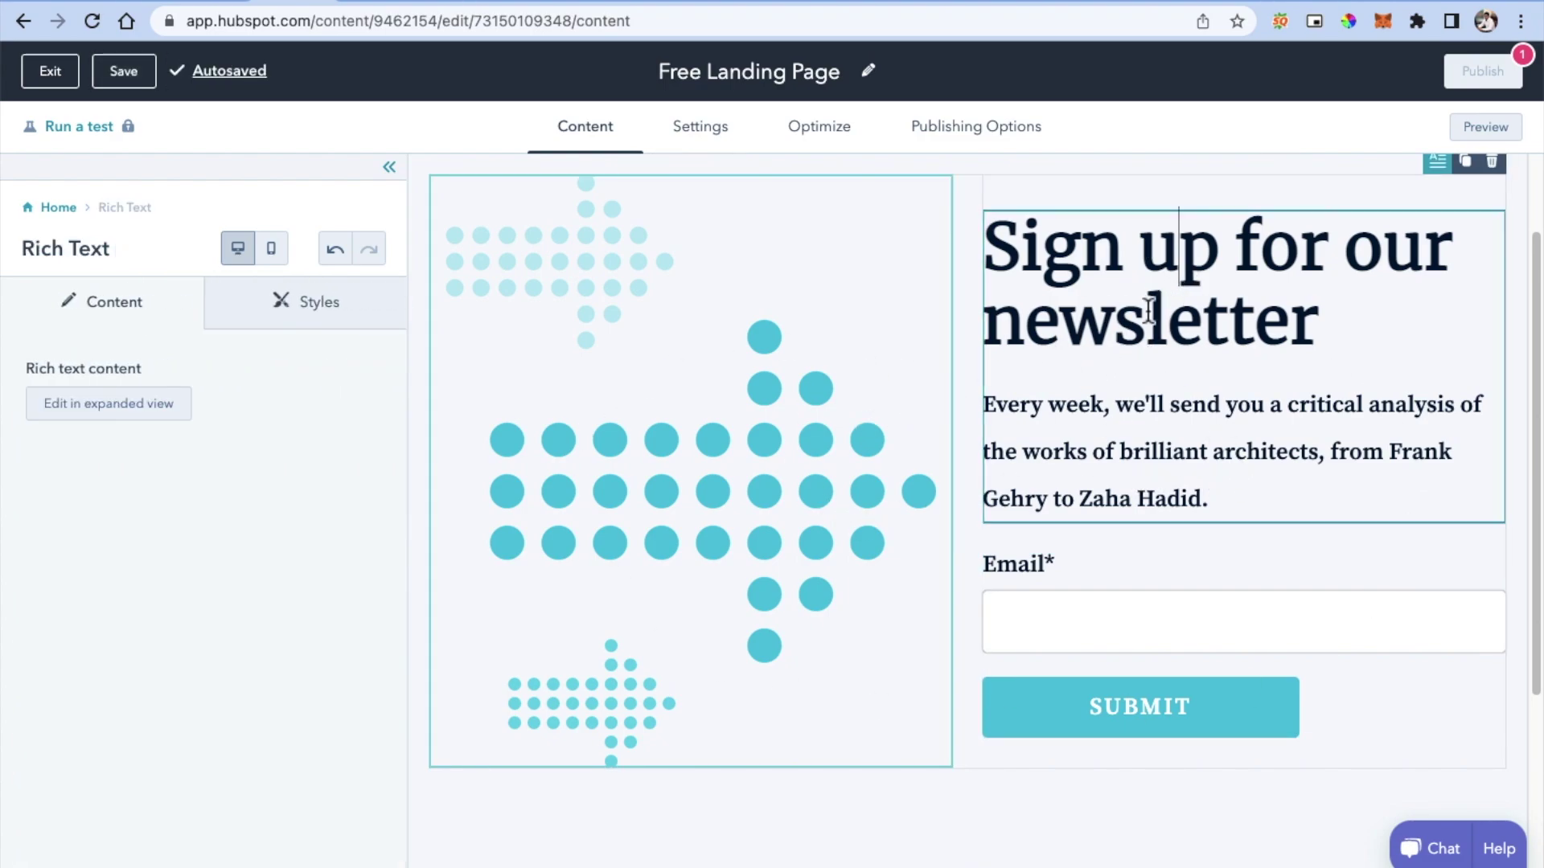
left_click(1144, 404)
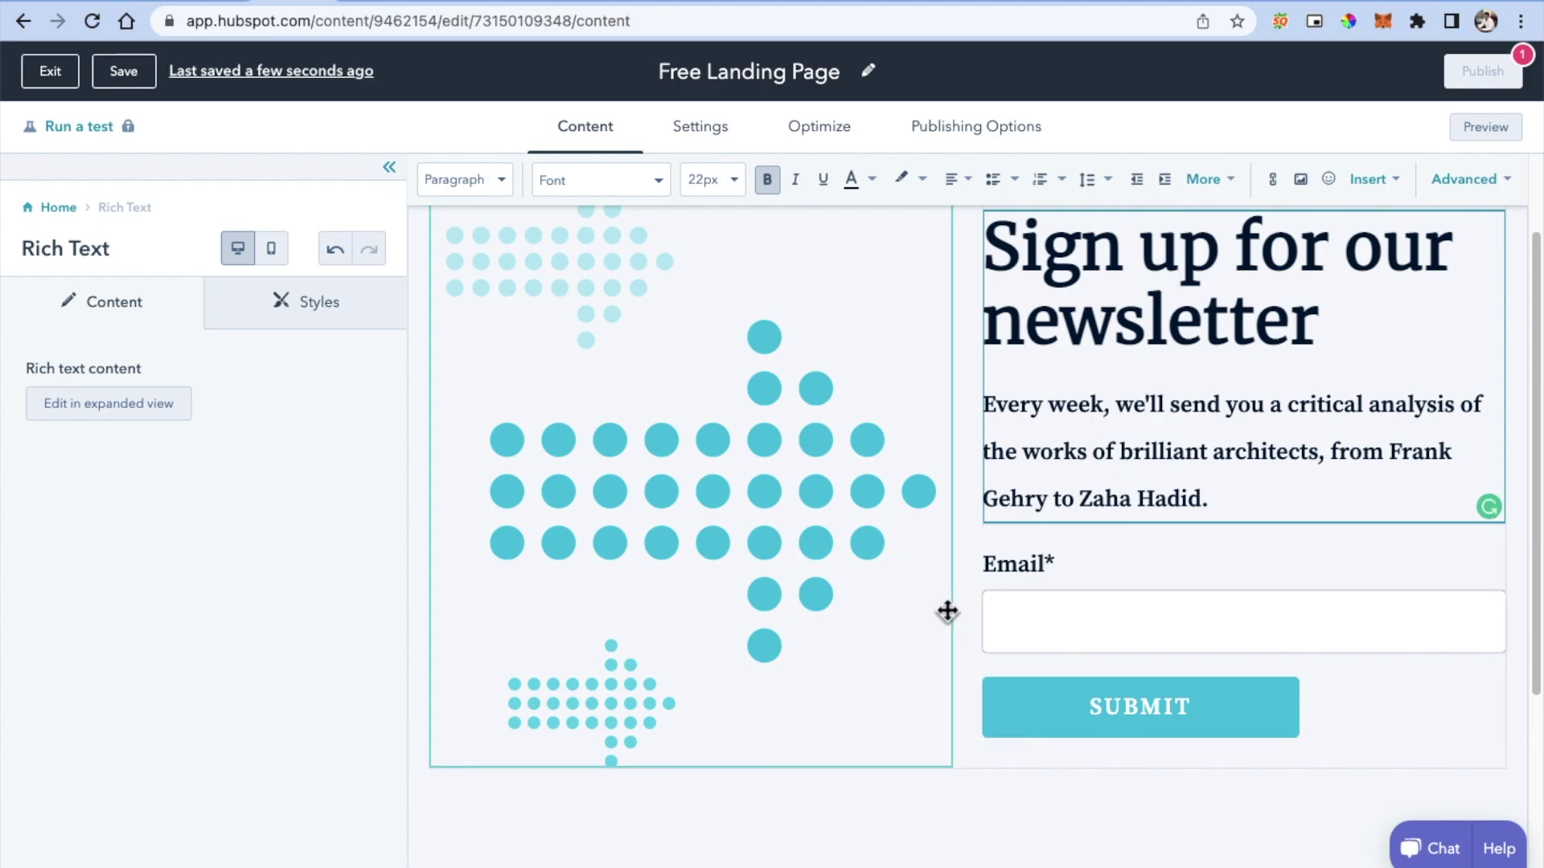
left_click(59, 207)
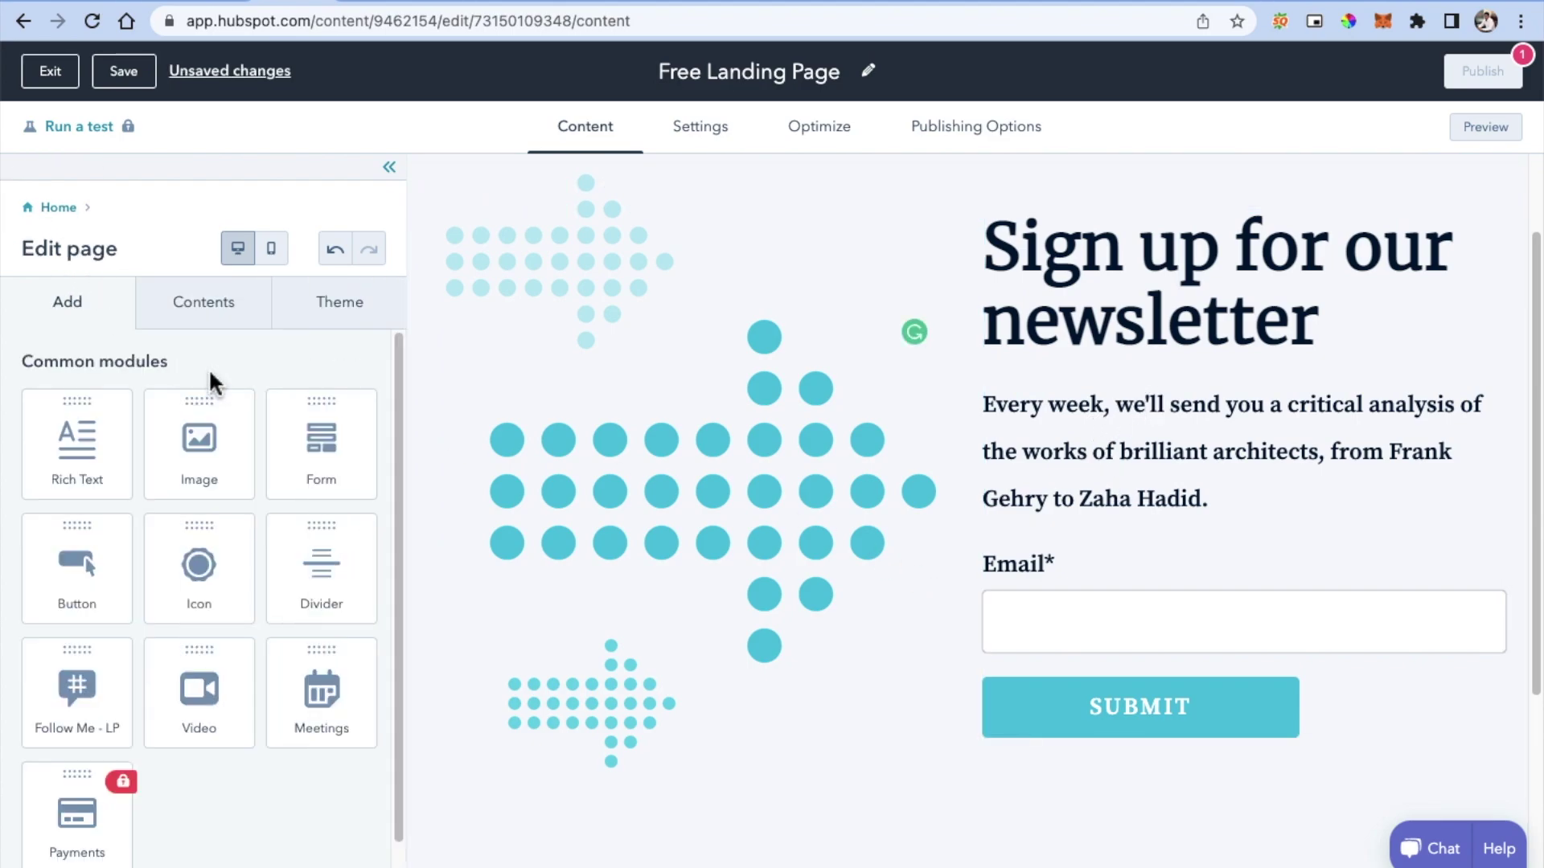
scroll(1055, 445, "down", 3)
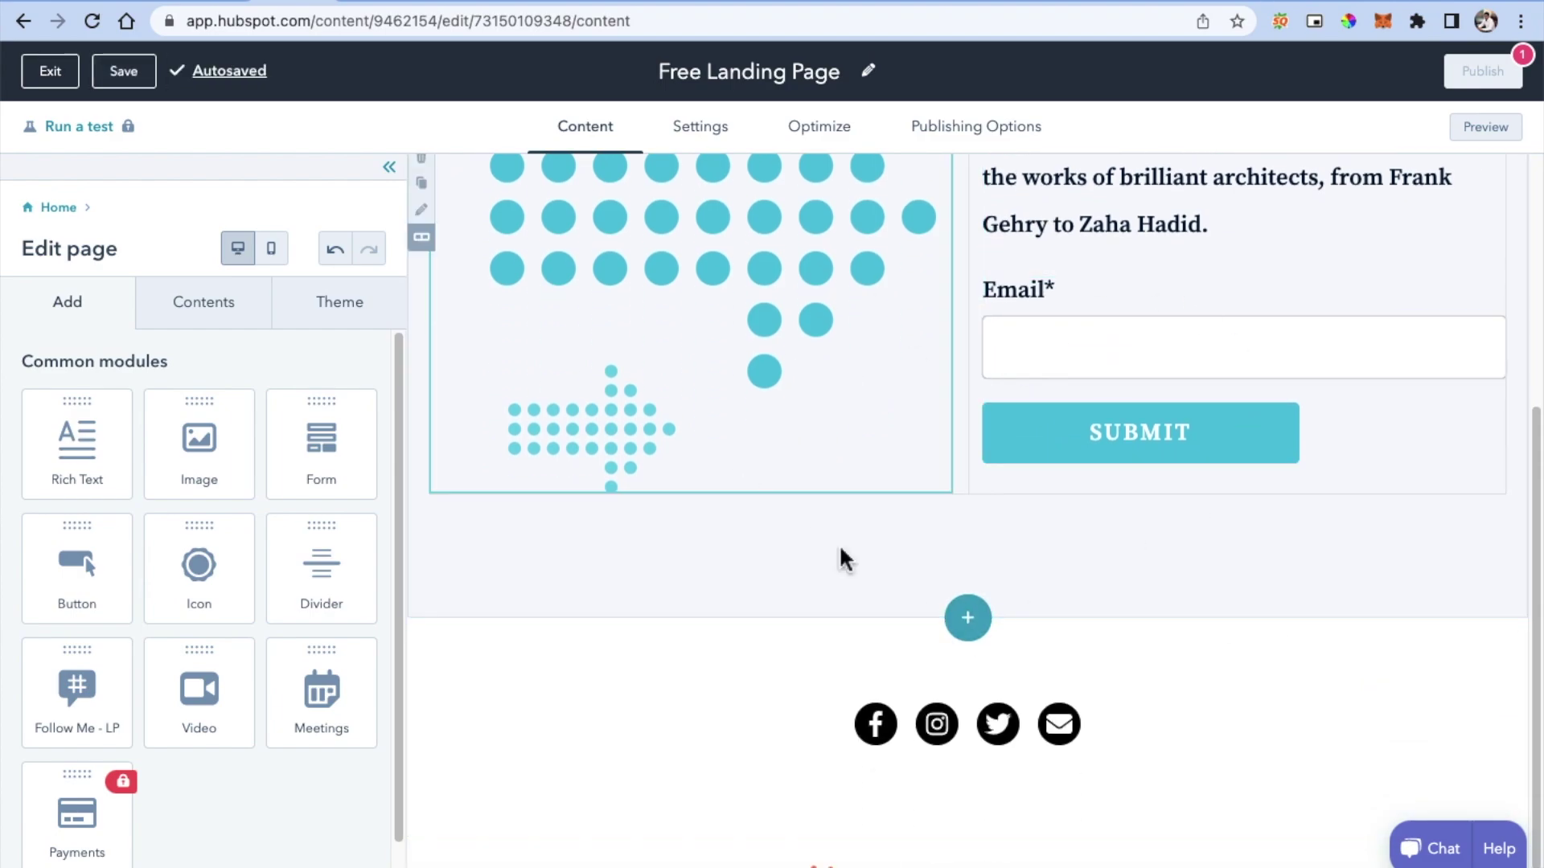
scroll(900, 573, "down", 1)
scroll(1237, 543, "up", 1)
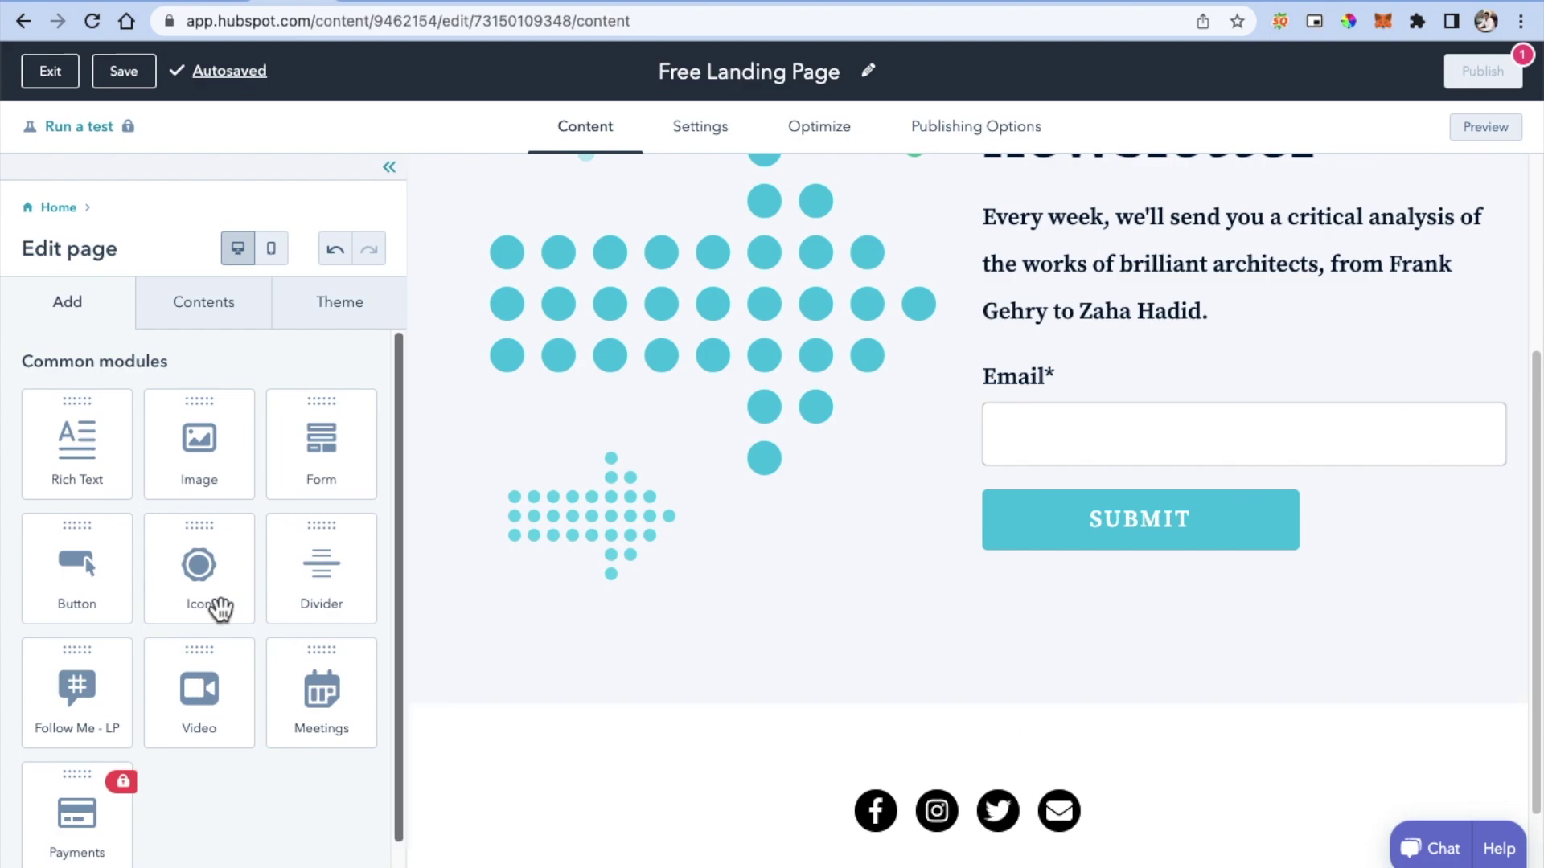
scroll(789, 658, "down", 1)
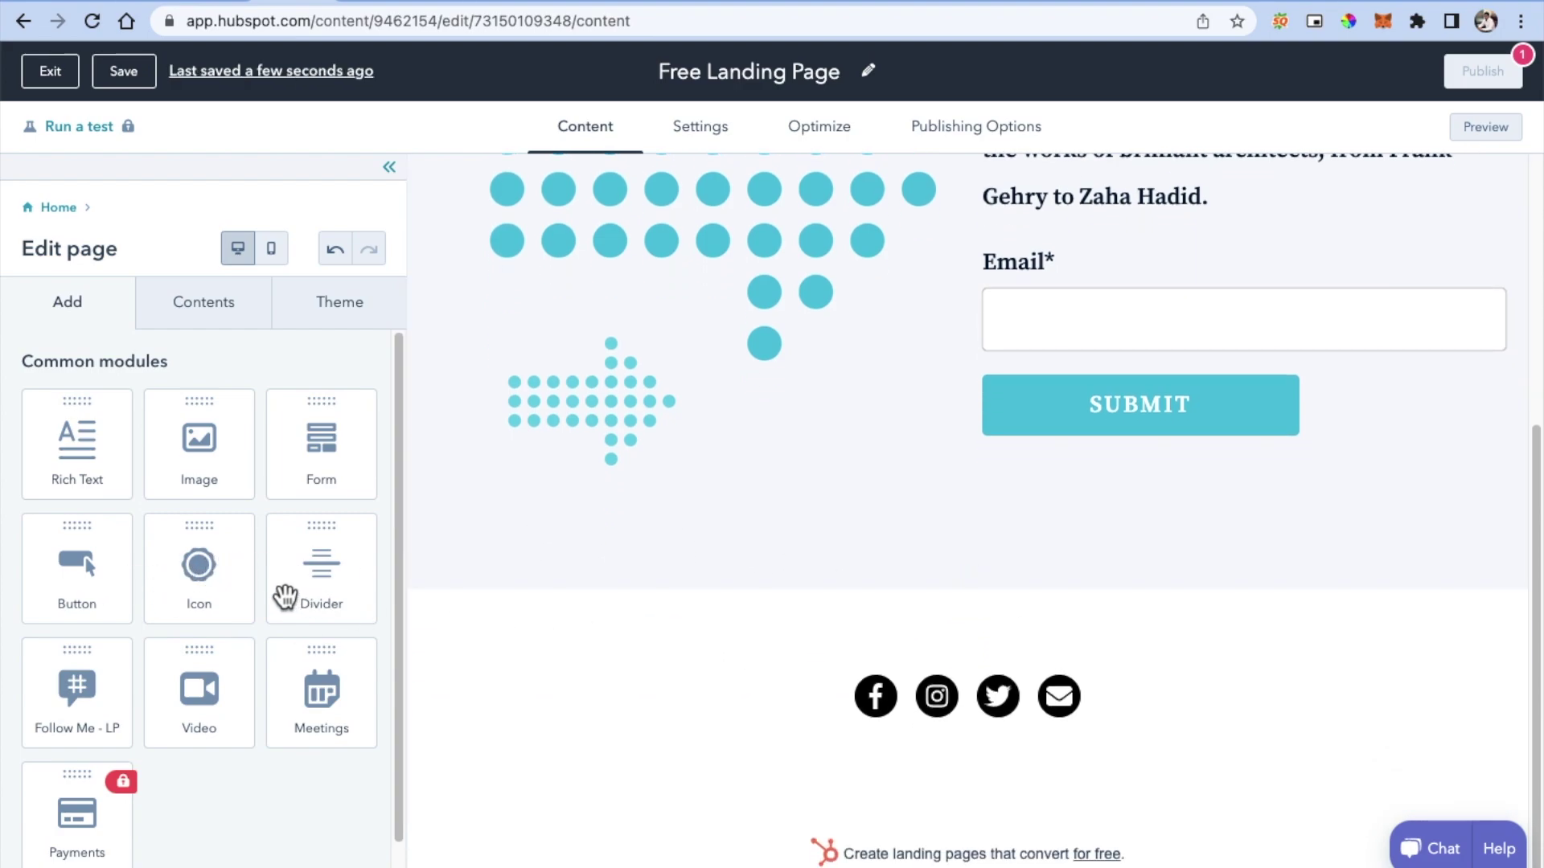
scroll(286, 596, "down", 1)
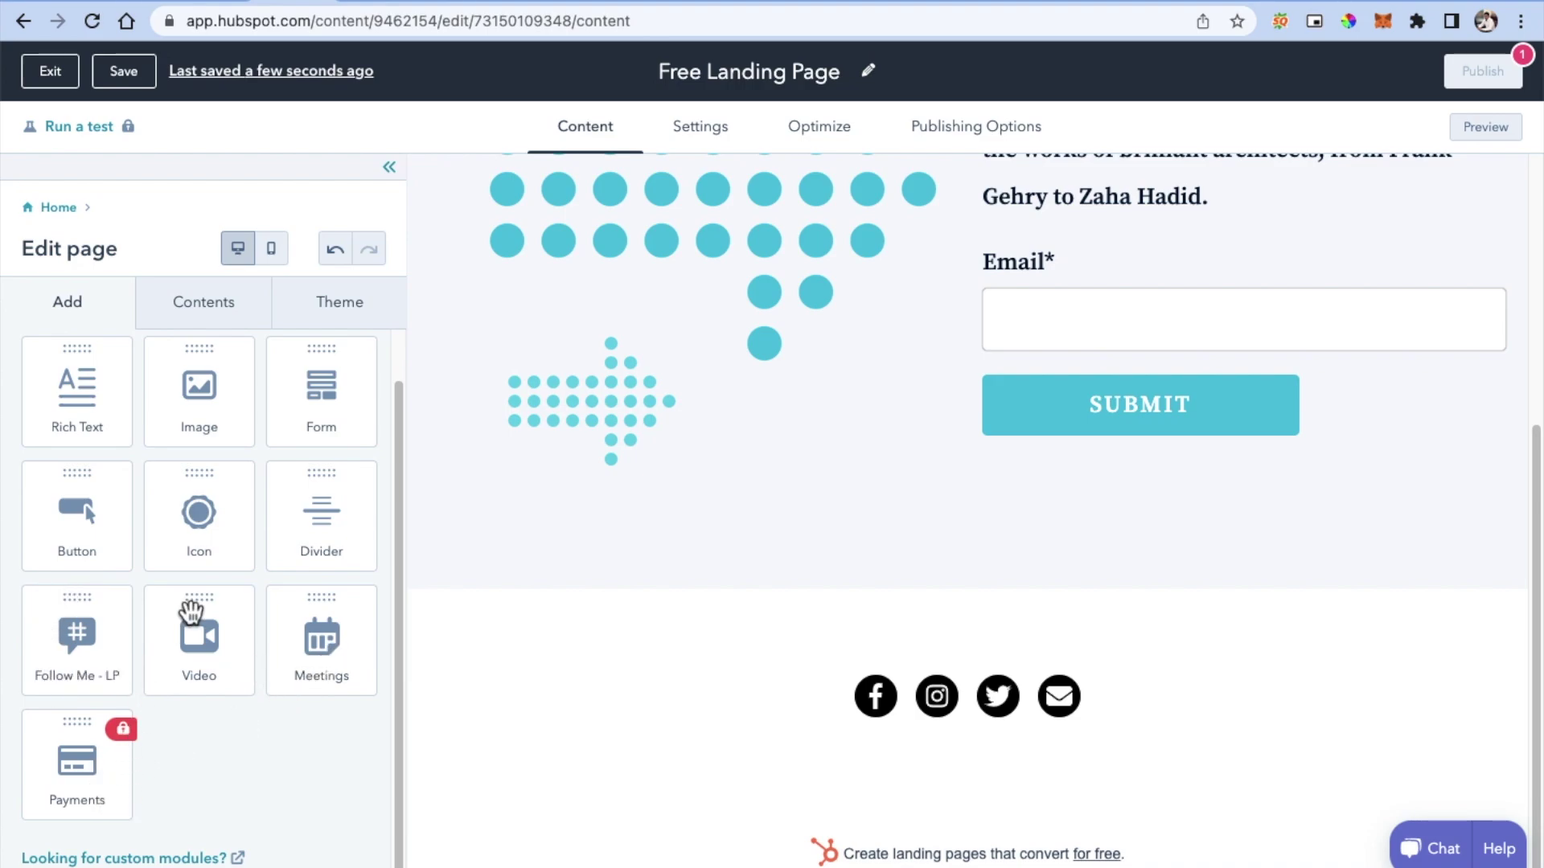
scroll(188, 555, "up", 1)
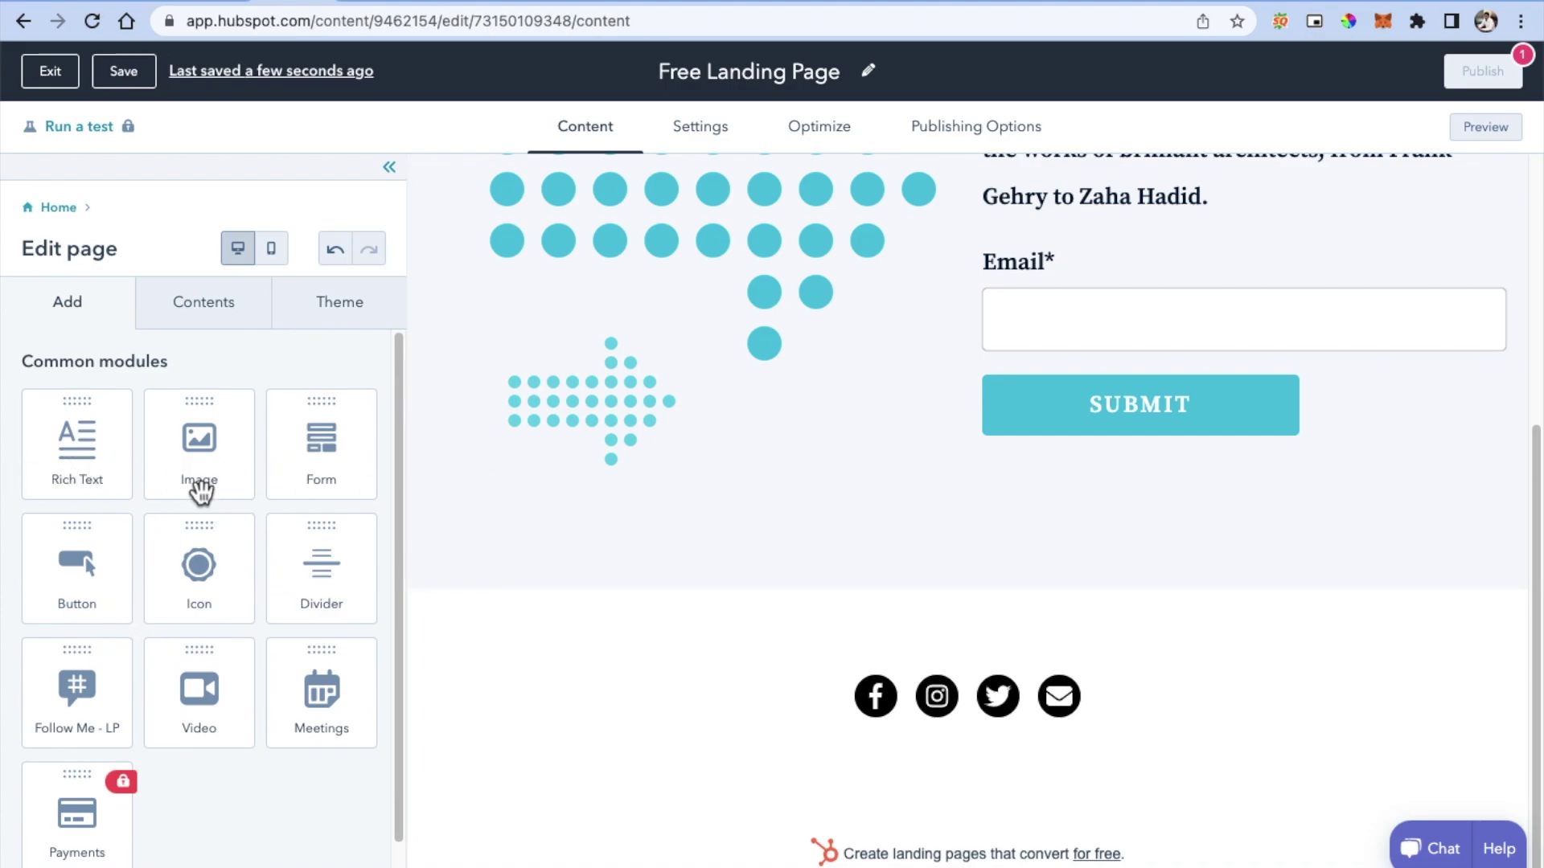
Step: Add an Image module below the newsletter section and replace its placeholder with the first recent image, the doctor's blood-pressure photo
left_click_drag(228, 455, 944, 592)
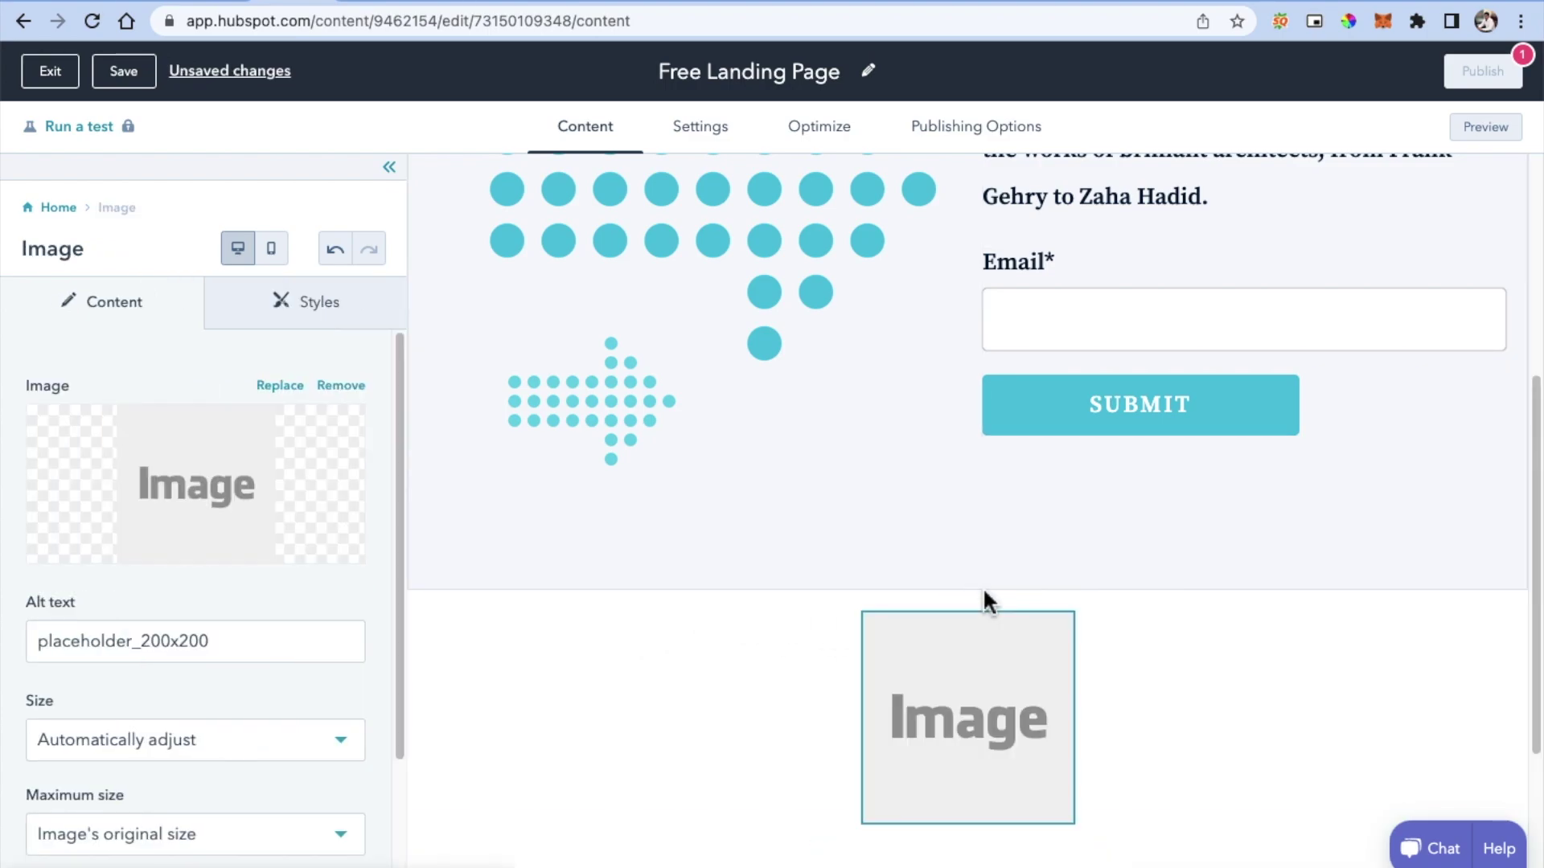
mouse_move(184, 521)
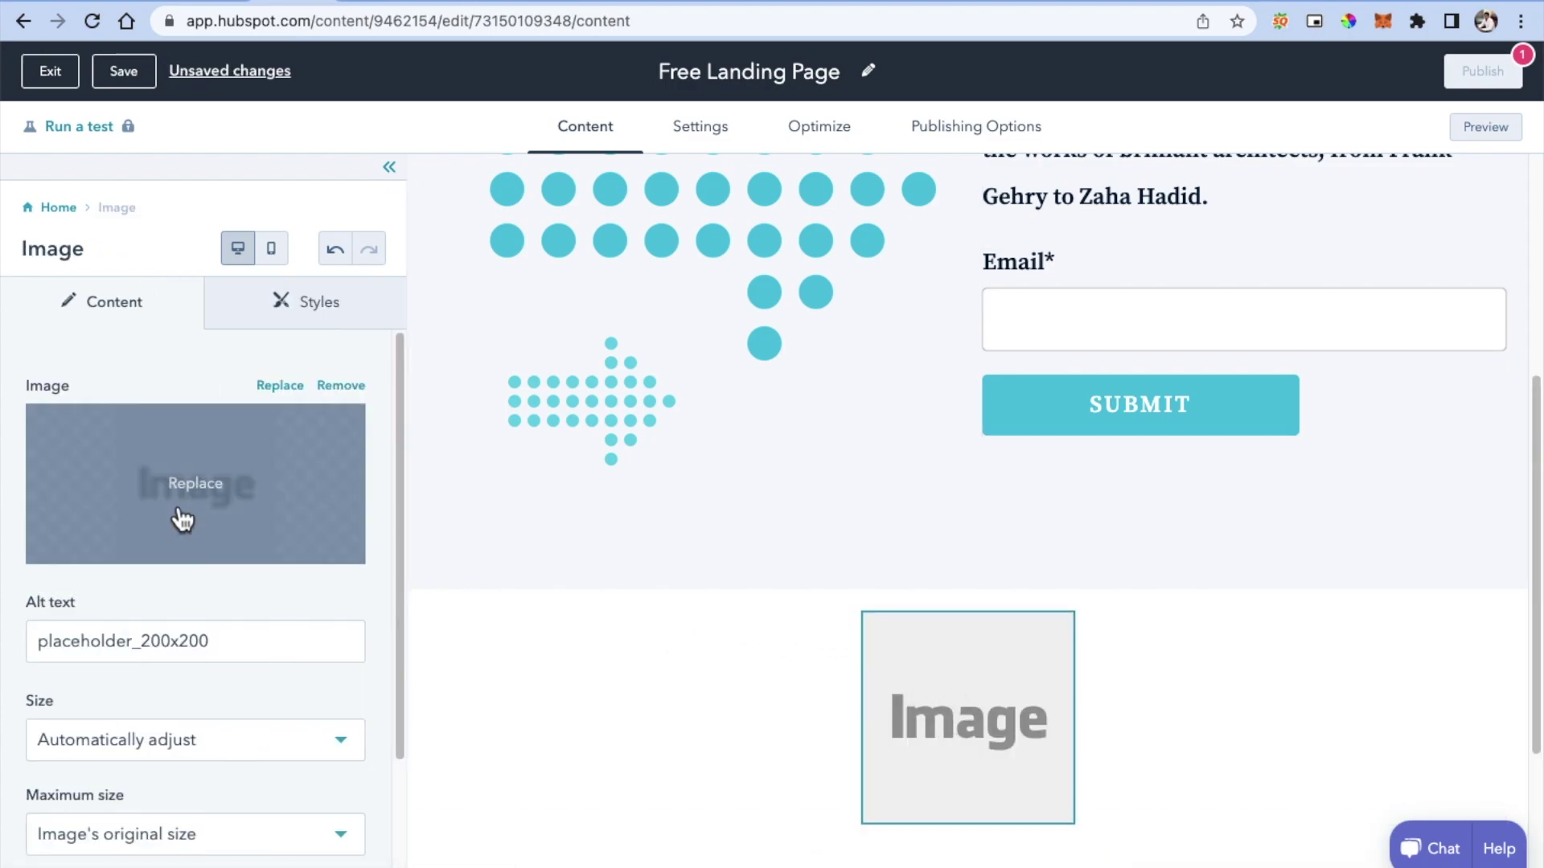
left_click(225, 482)
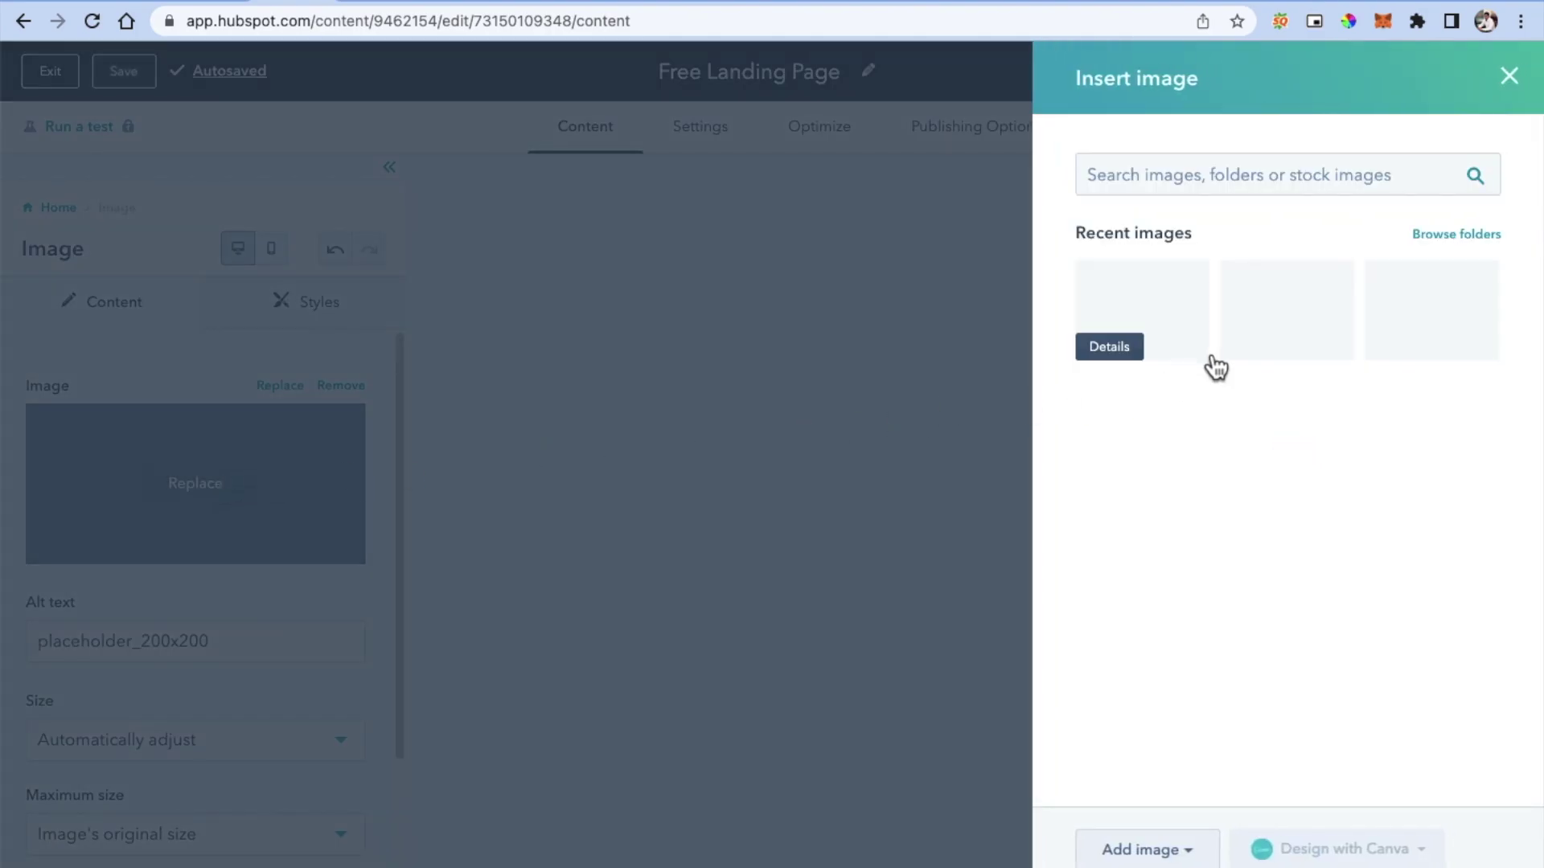
left_click(1175, 317)
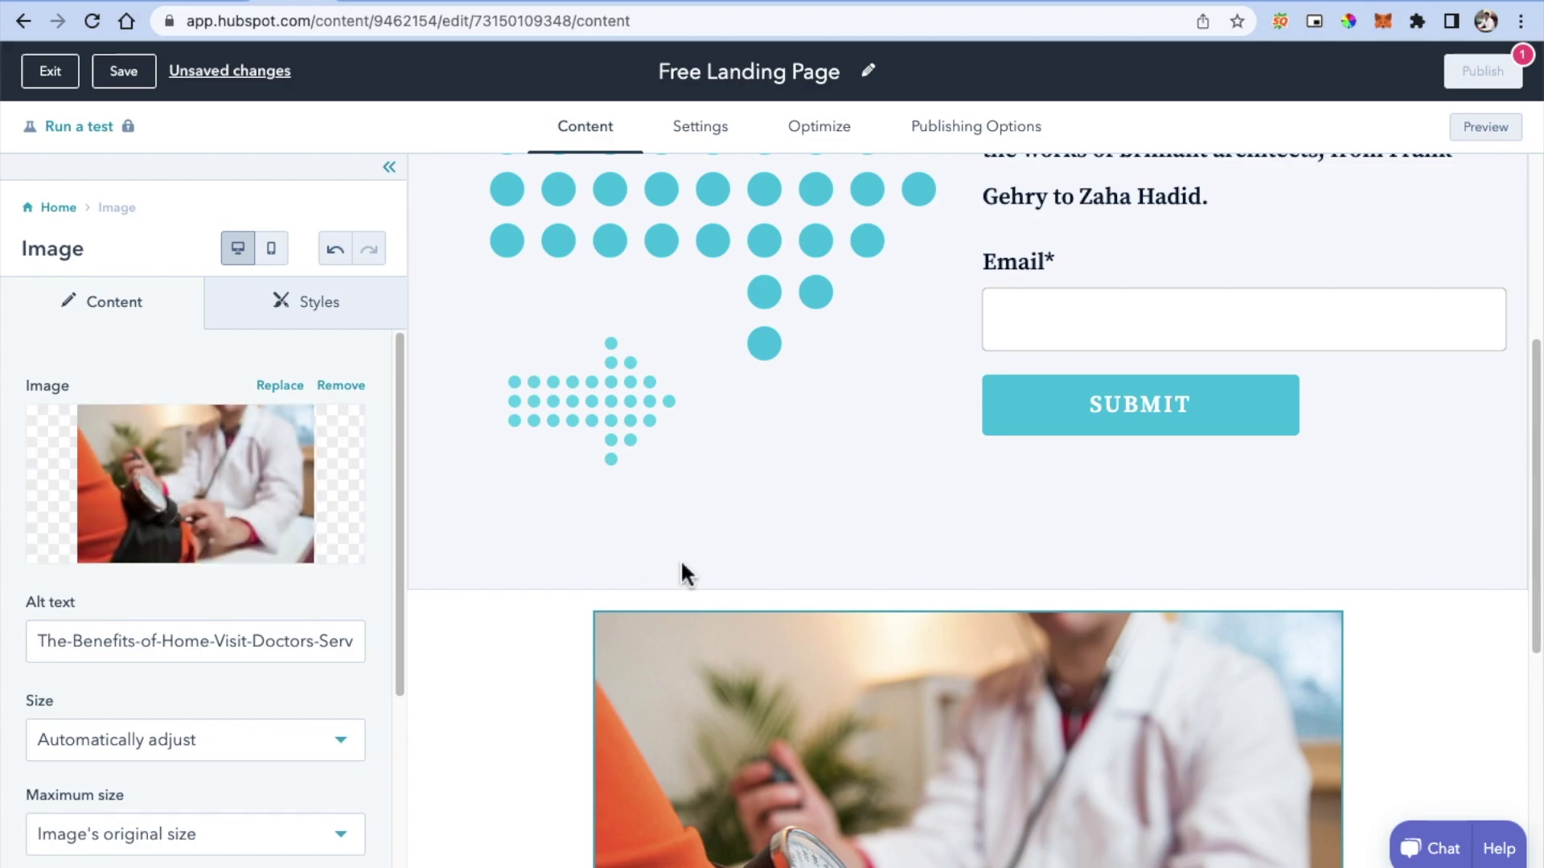
scroll(709, 557, "down", 4)
scroll(818, 532, "down", 3)
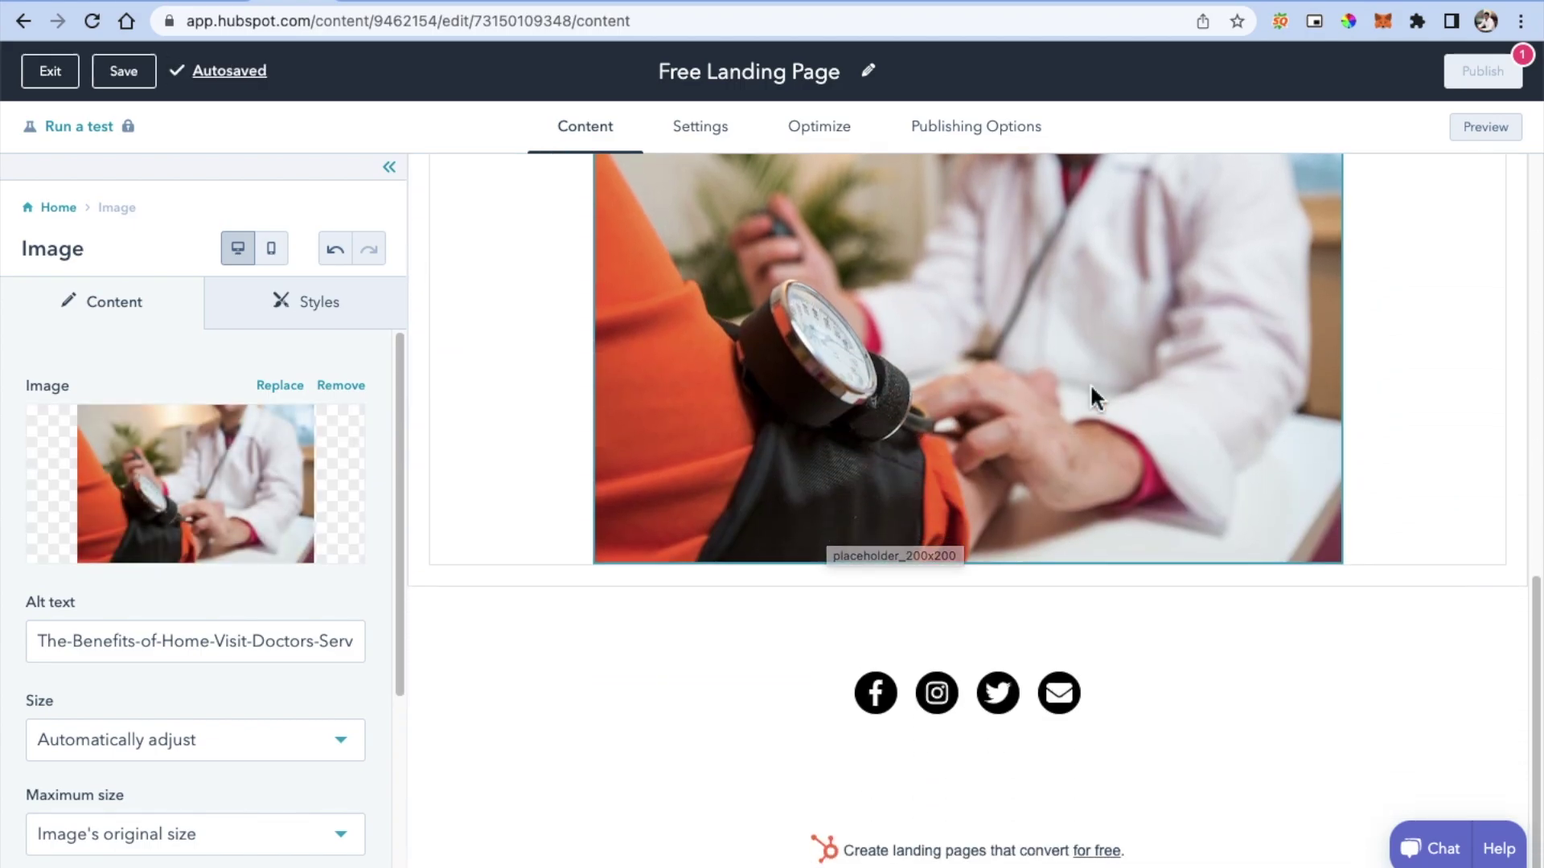
left_click(56, 209)
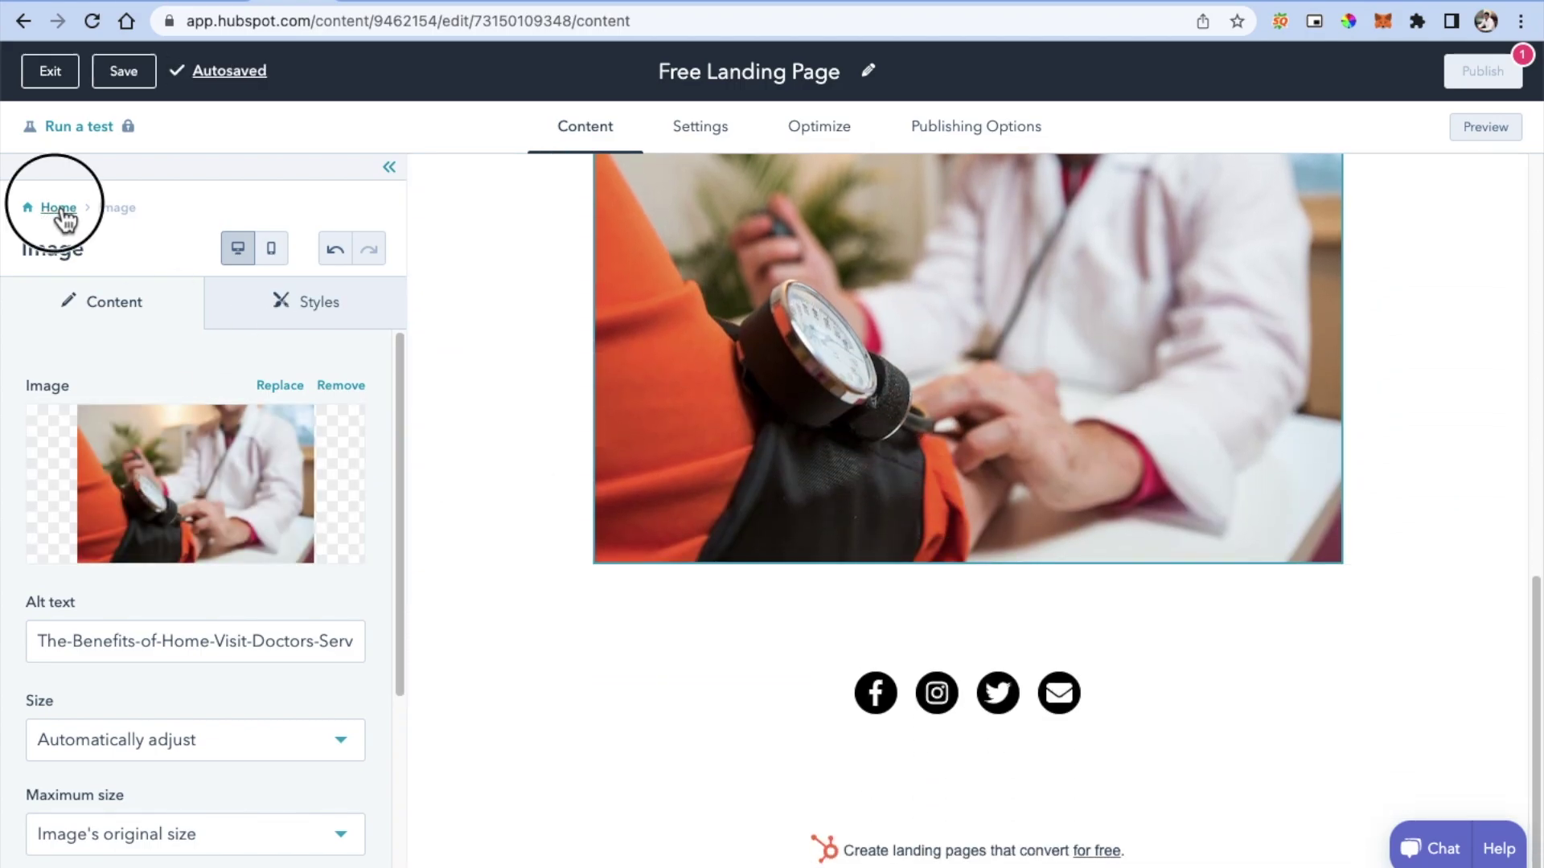
Step: Add a Button module below the doctor photo and review the link types available for it
left_click_drag(87, 574, 1010, 589)
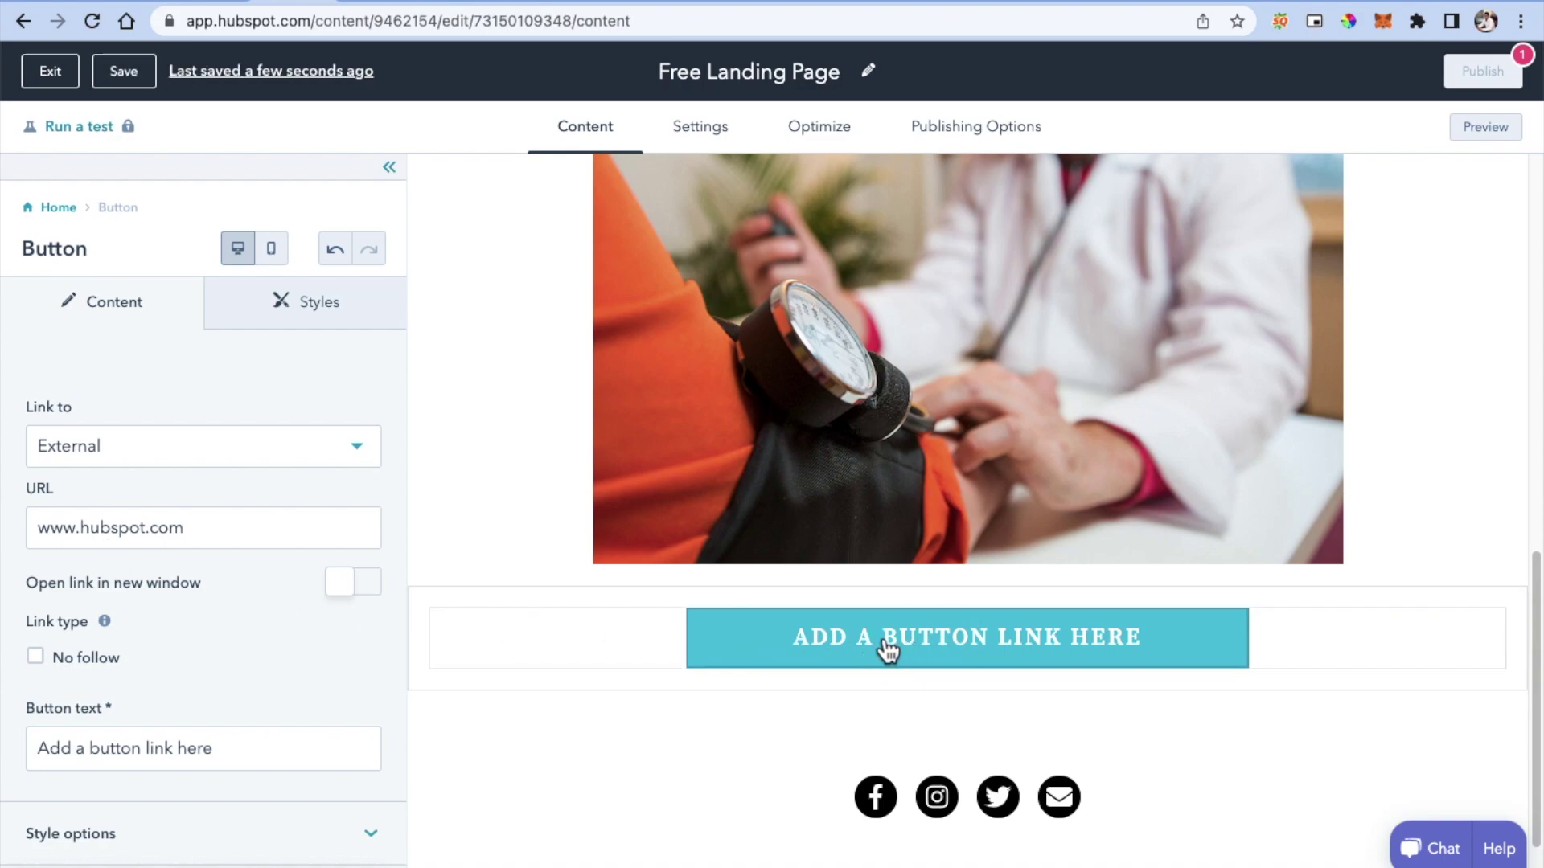
left_click(111, 464)
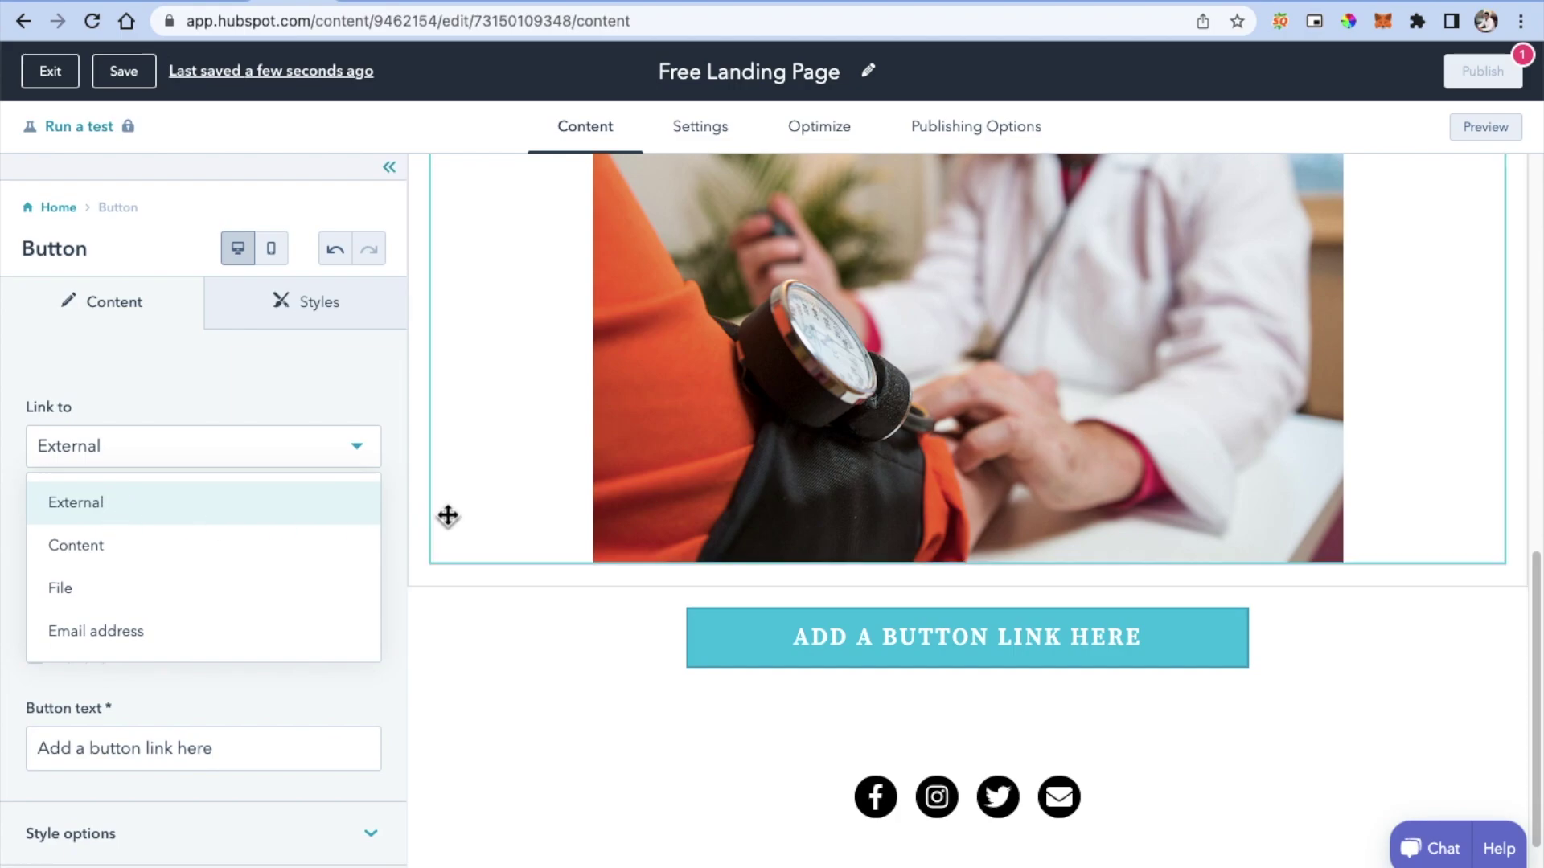
left_click(441, 517)
left_click(745, 646)
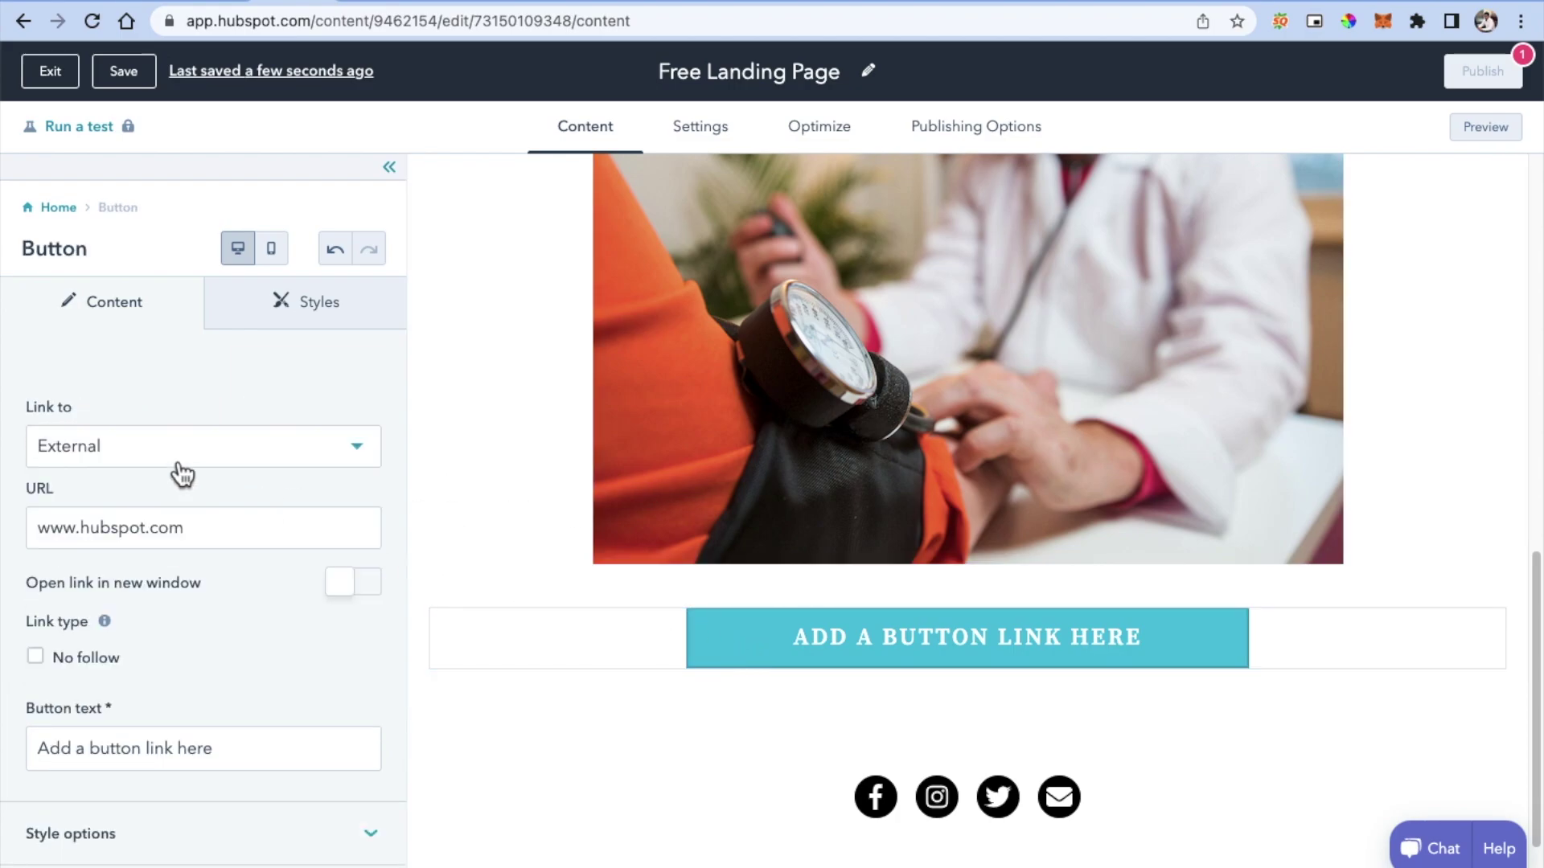
left_click(114, 528)
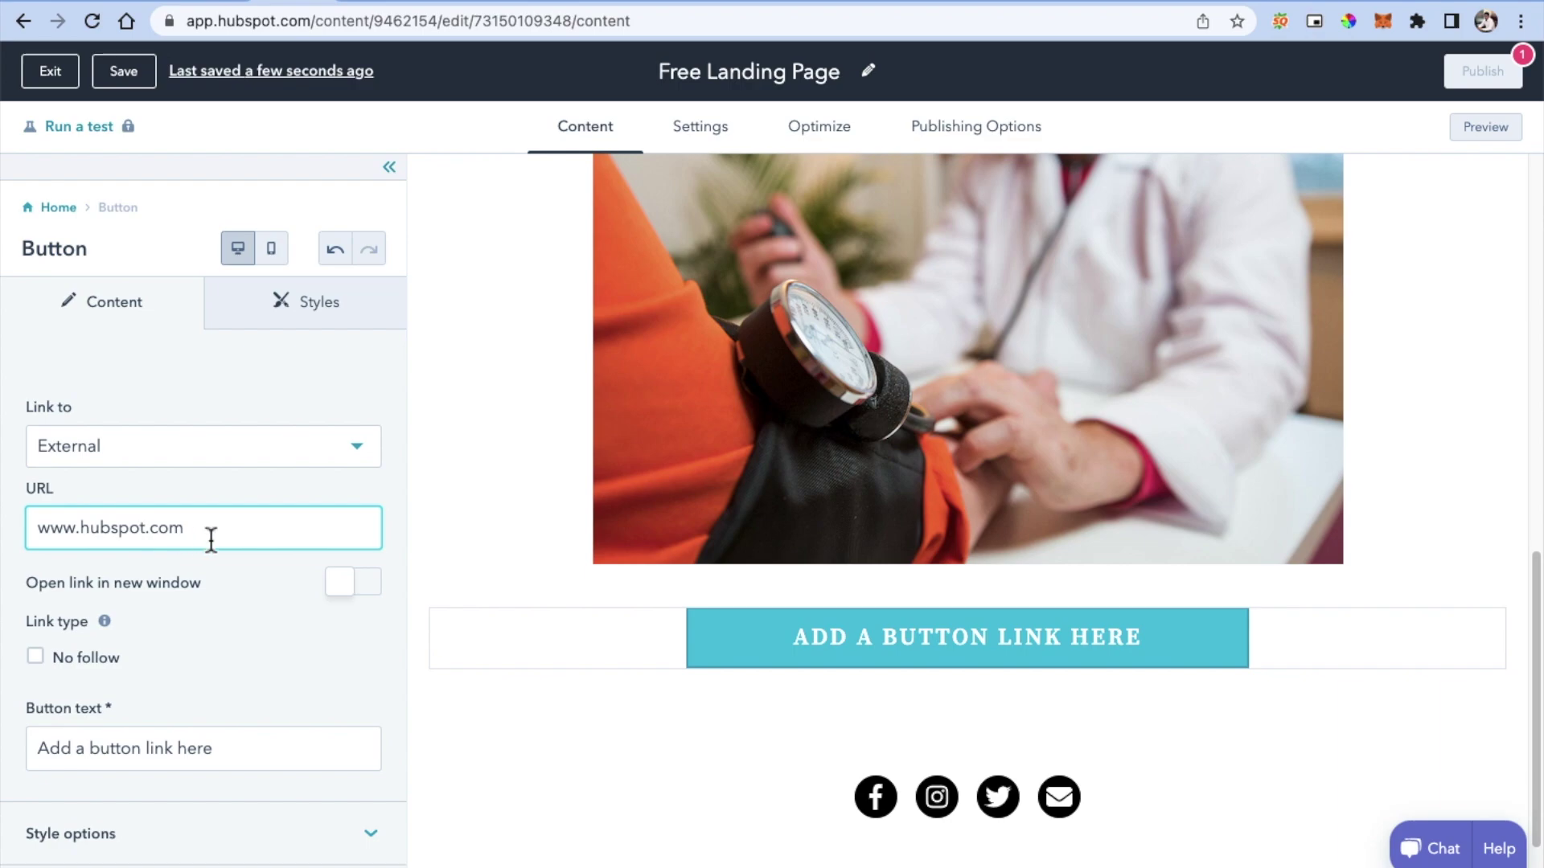
left_click_drag(190, 528, 52, 524)
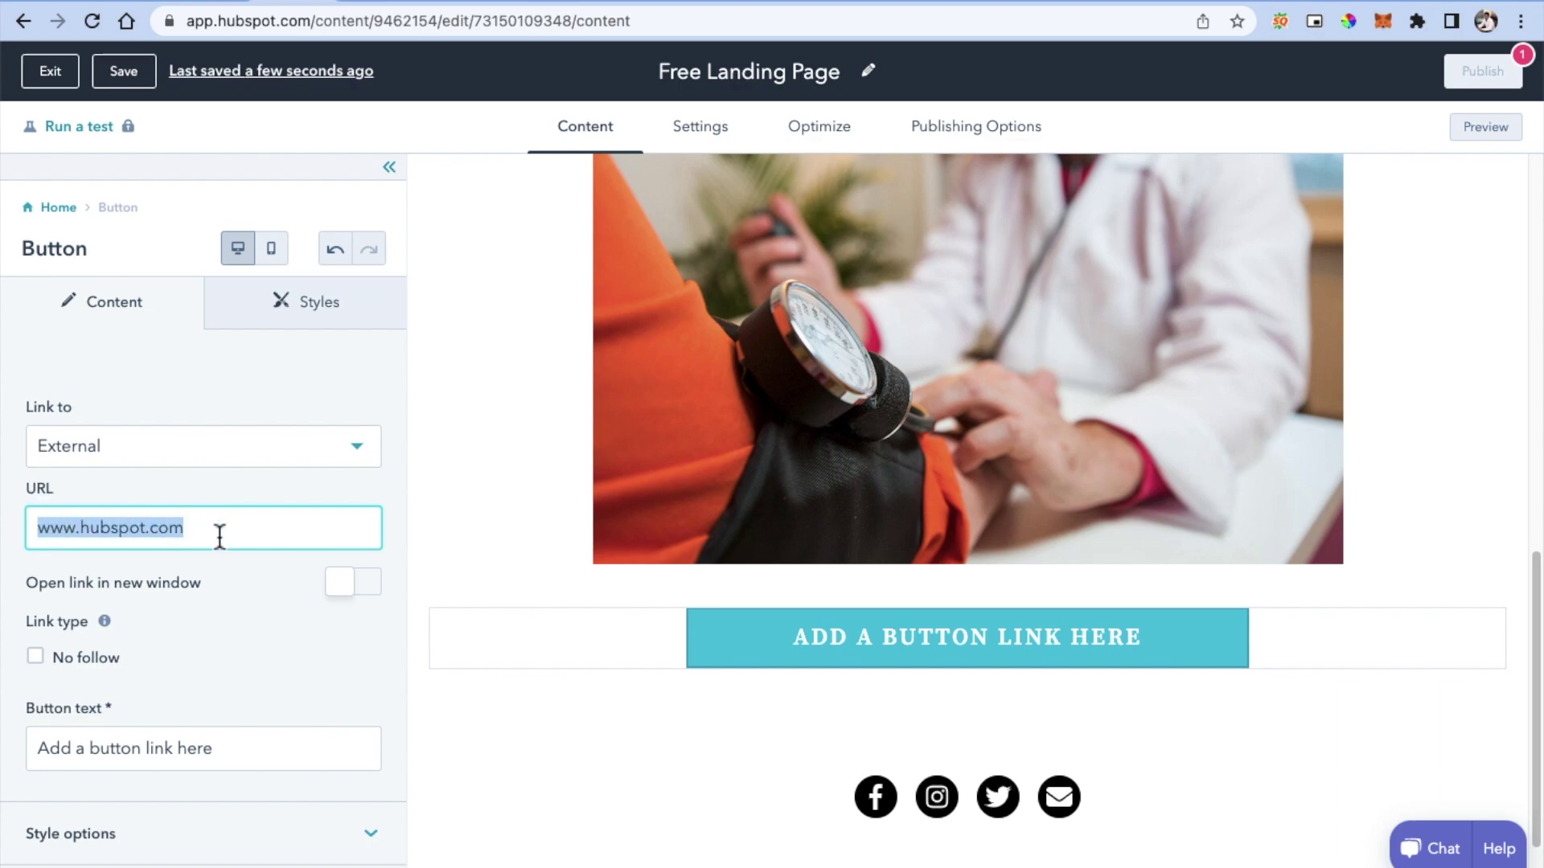
left_click_drag(84, 528, 337, 524)
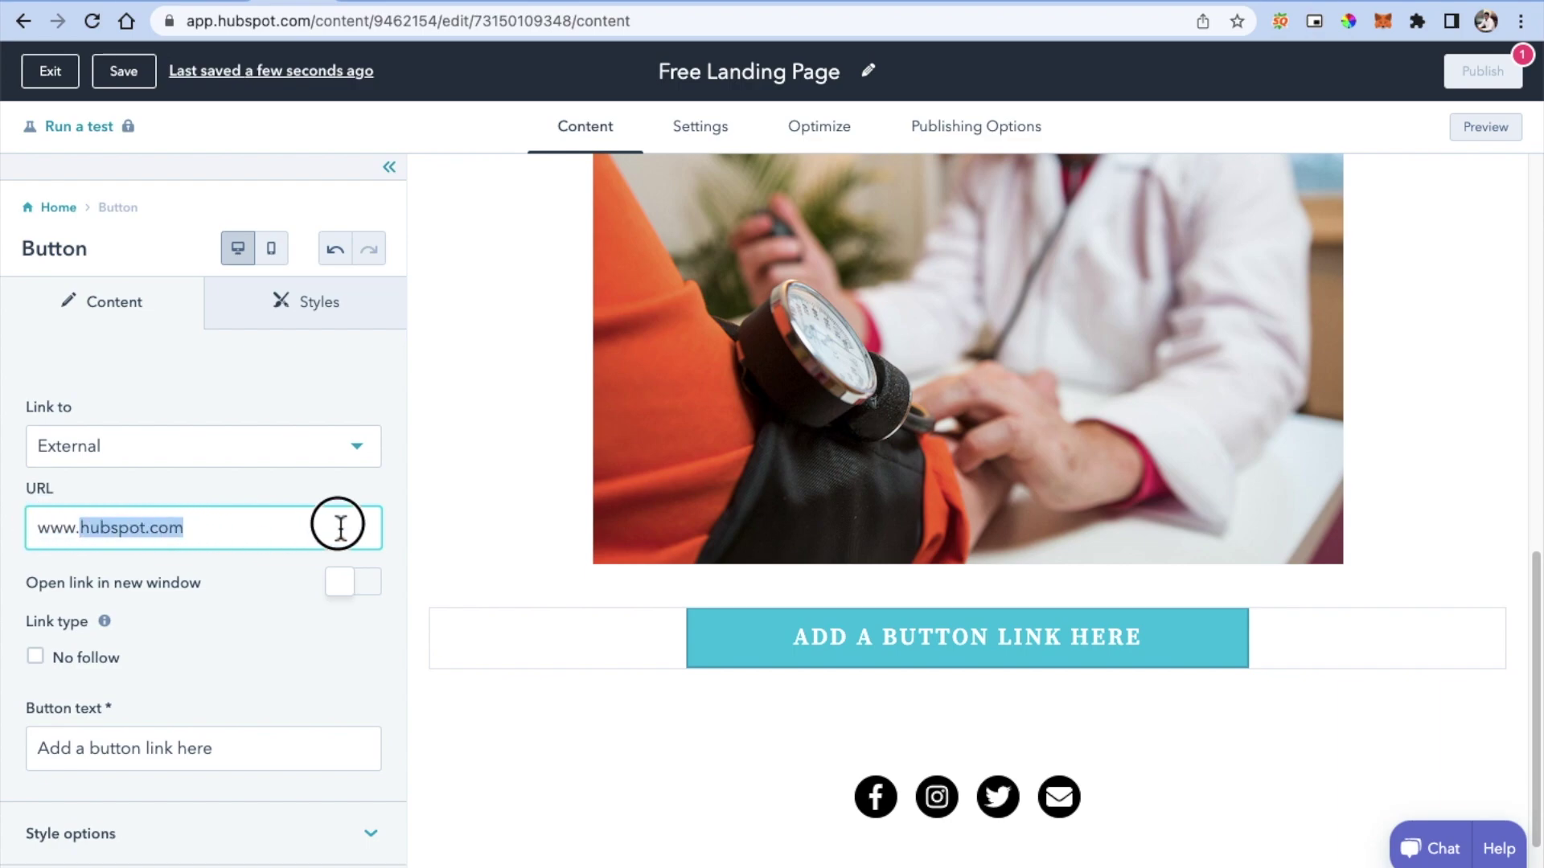
type("anantvijaysoni.in")
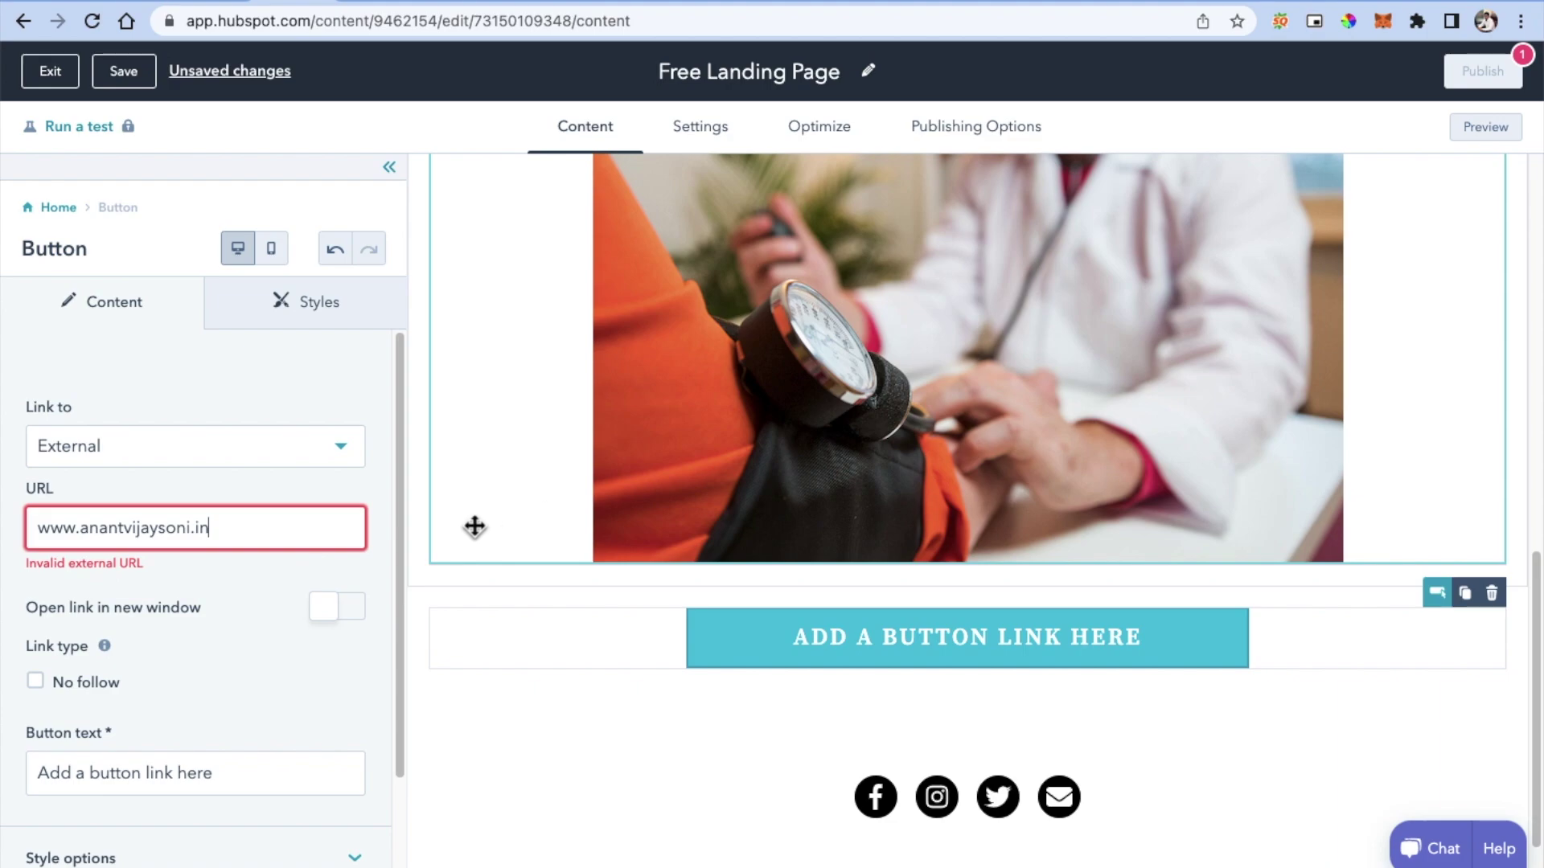
left_click(481, 625)
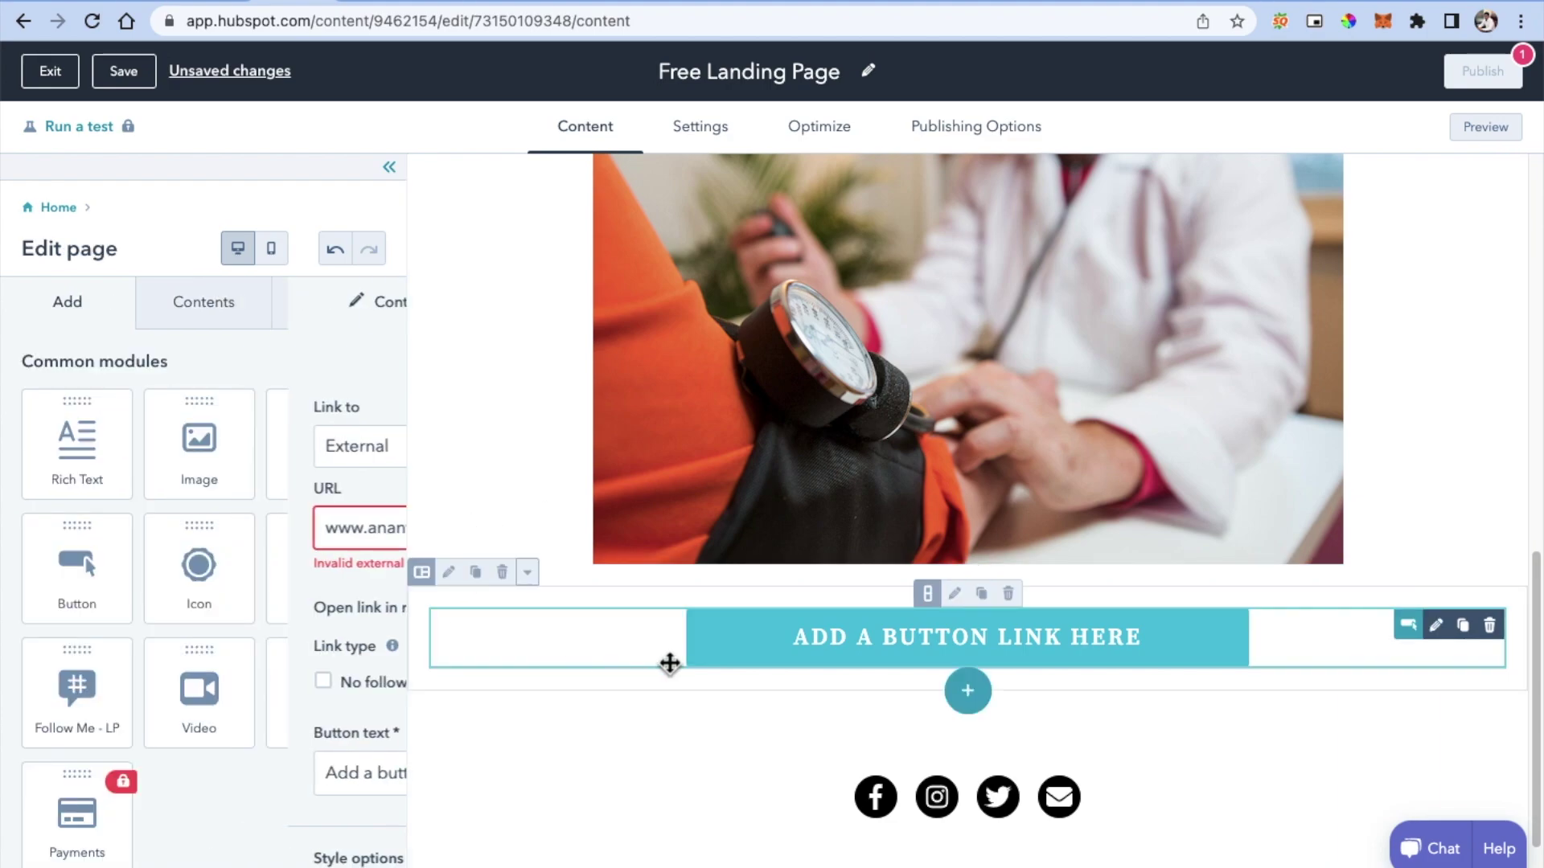
left_click(803, 645)
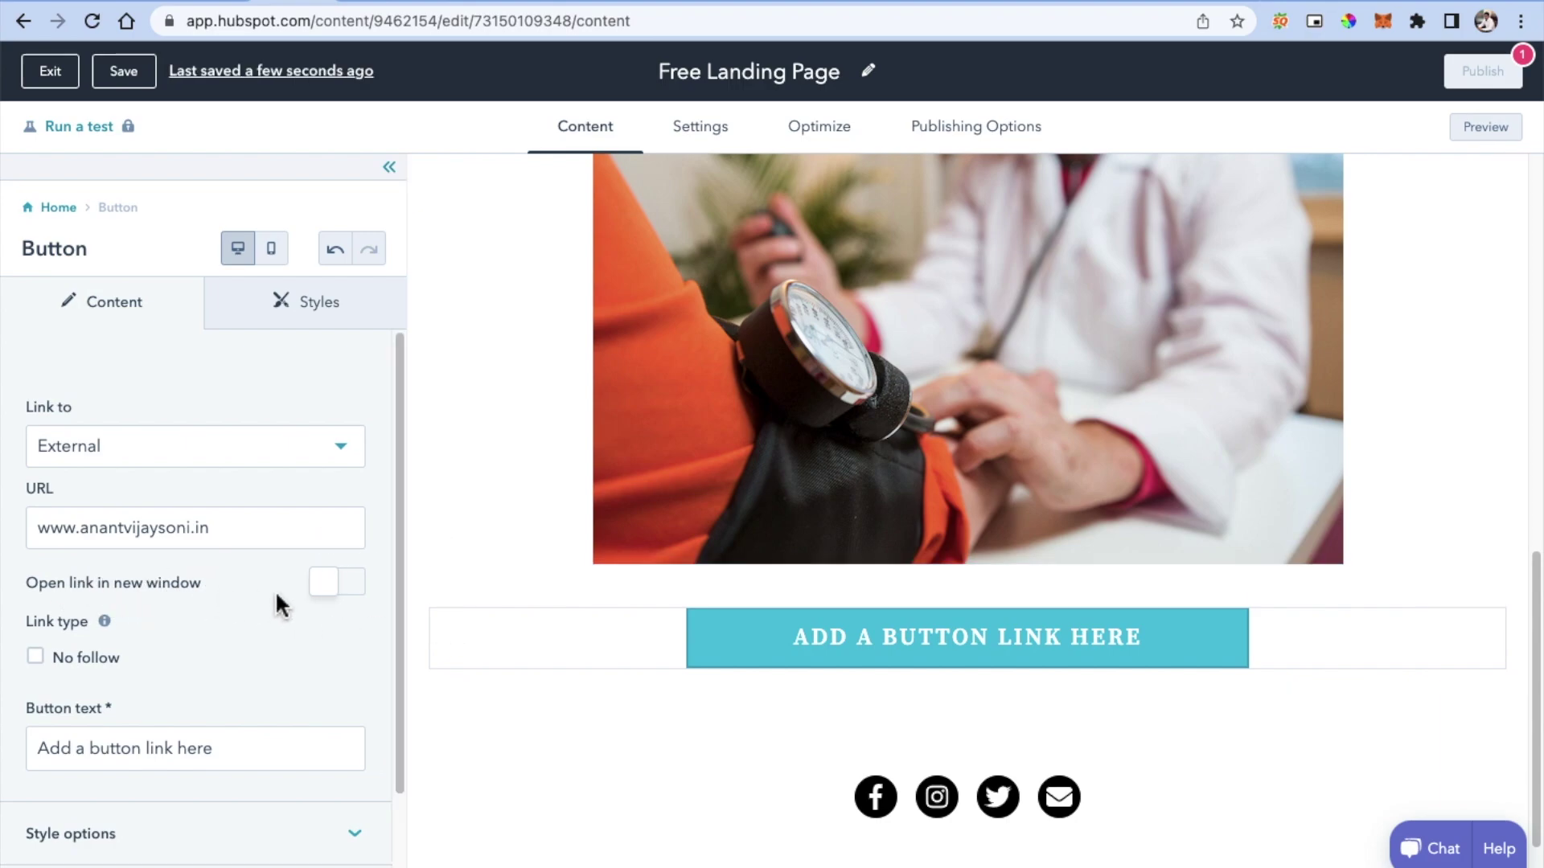
Step: Make the button's link open in a new window and set the button text to Read Blogs
left_click(334, 586)
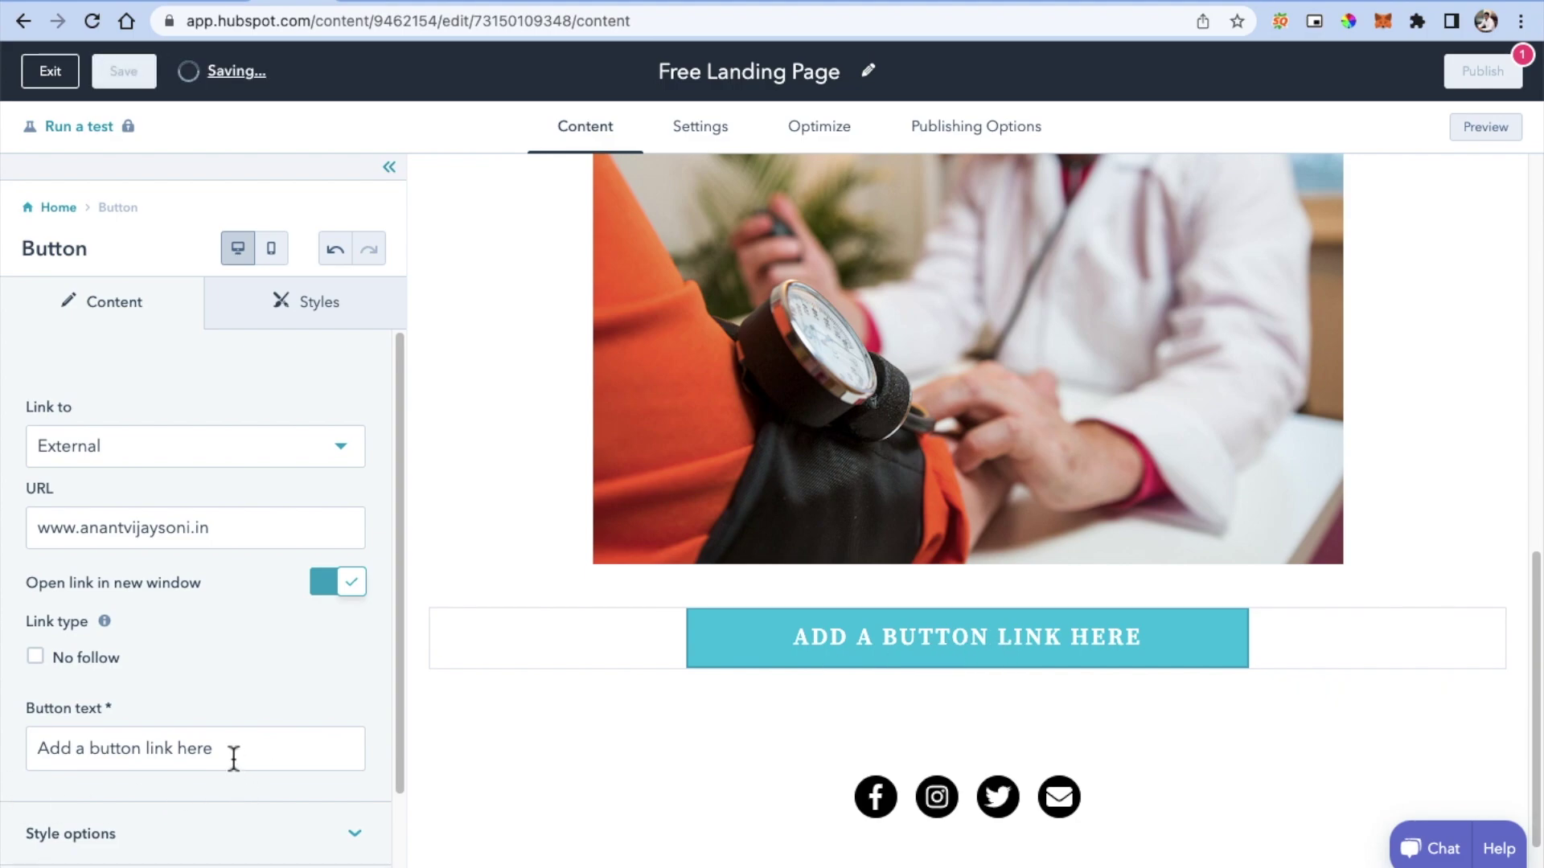
left_click_drag(234, 756, 27, 743)
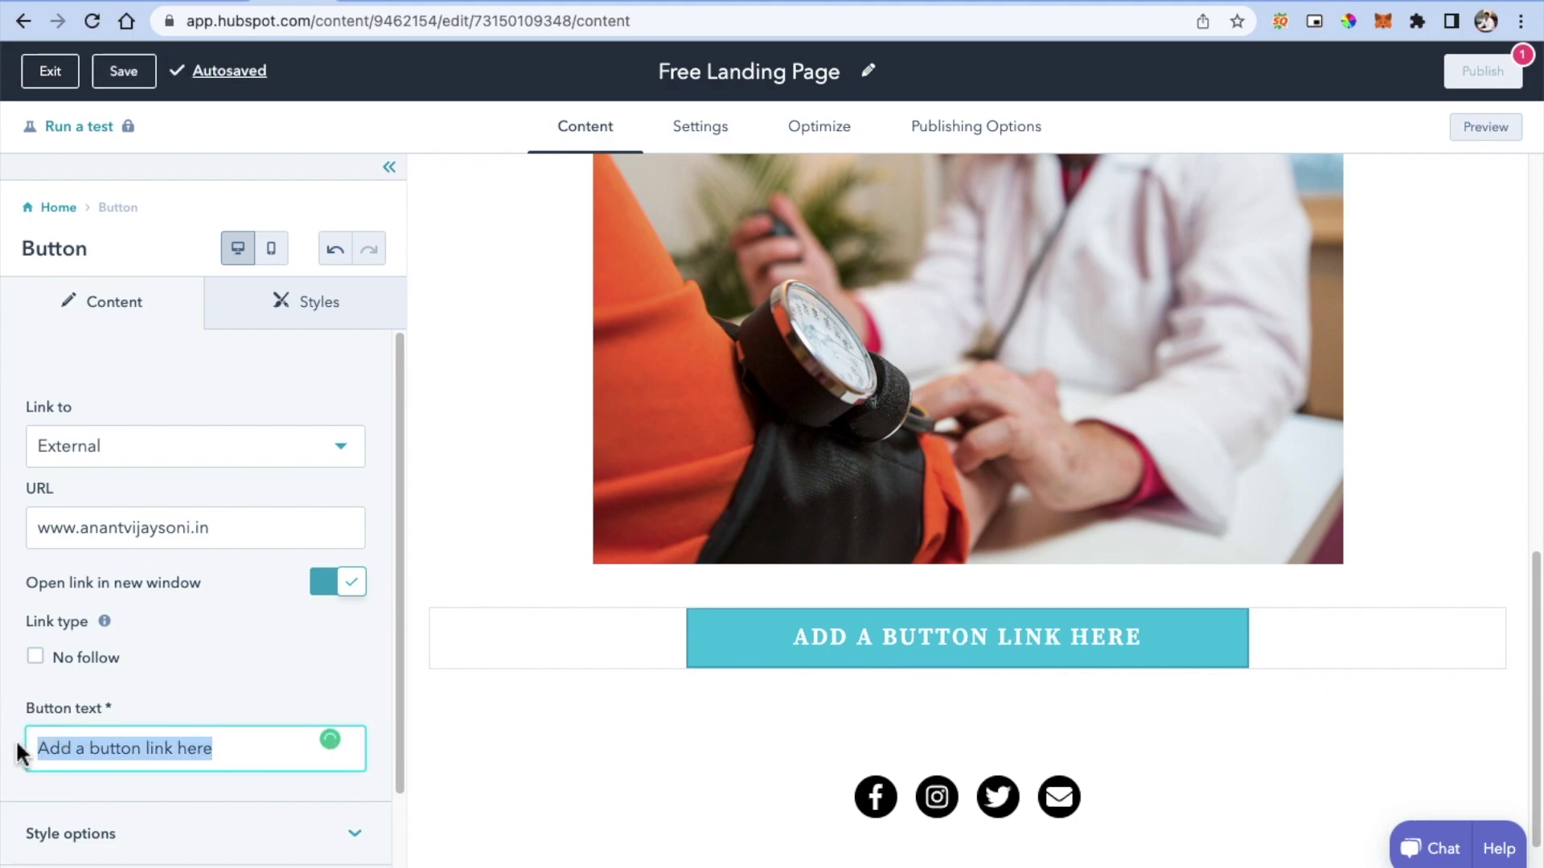
type("W")
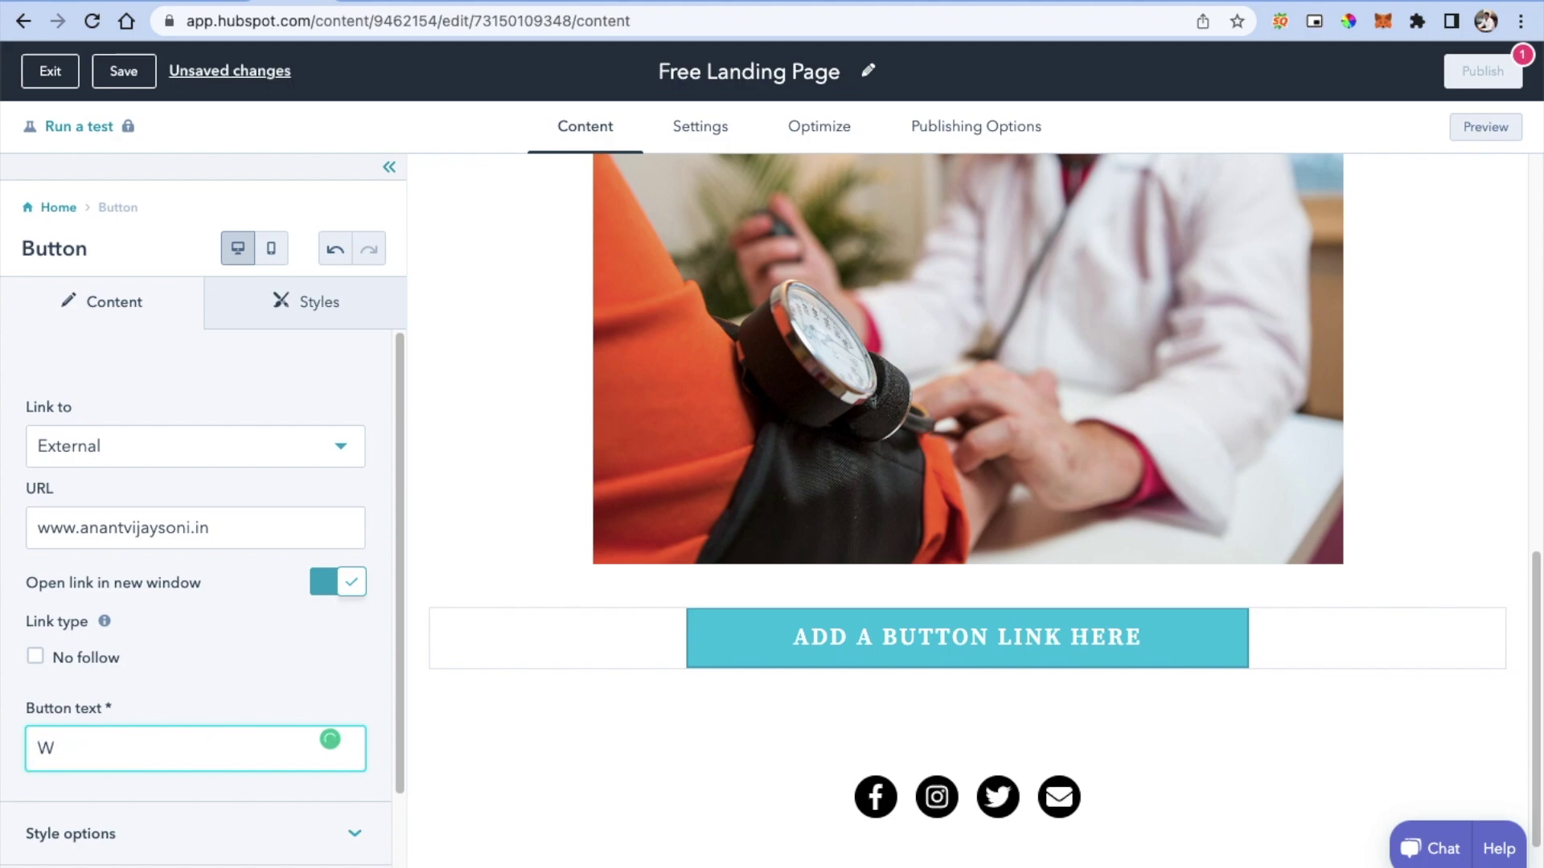
key("BackSpace")
type("Read Blogs")
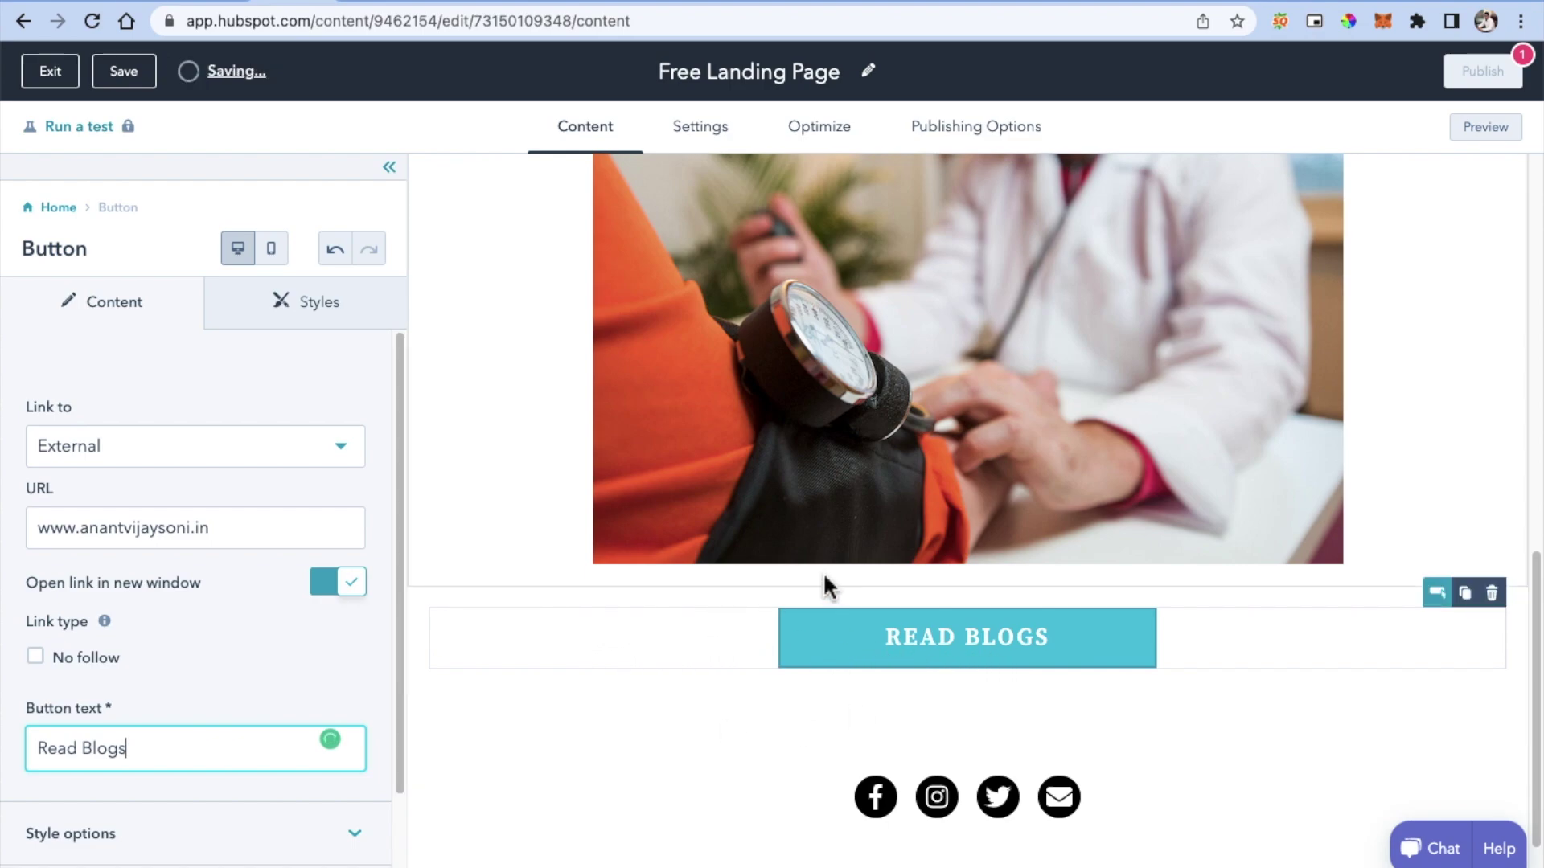
left_click(64, 211)
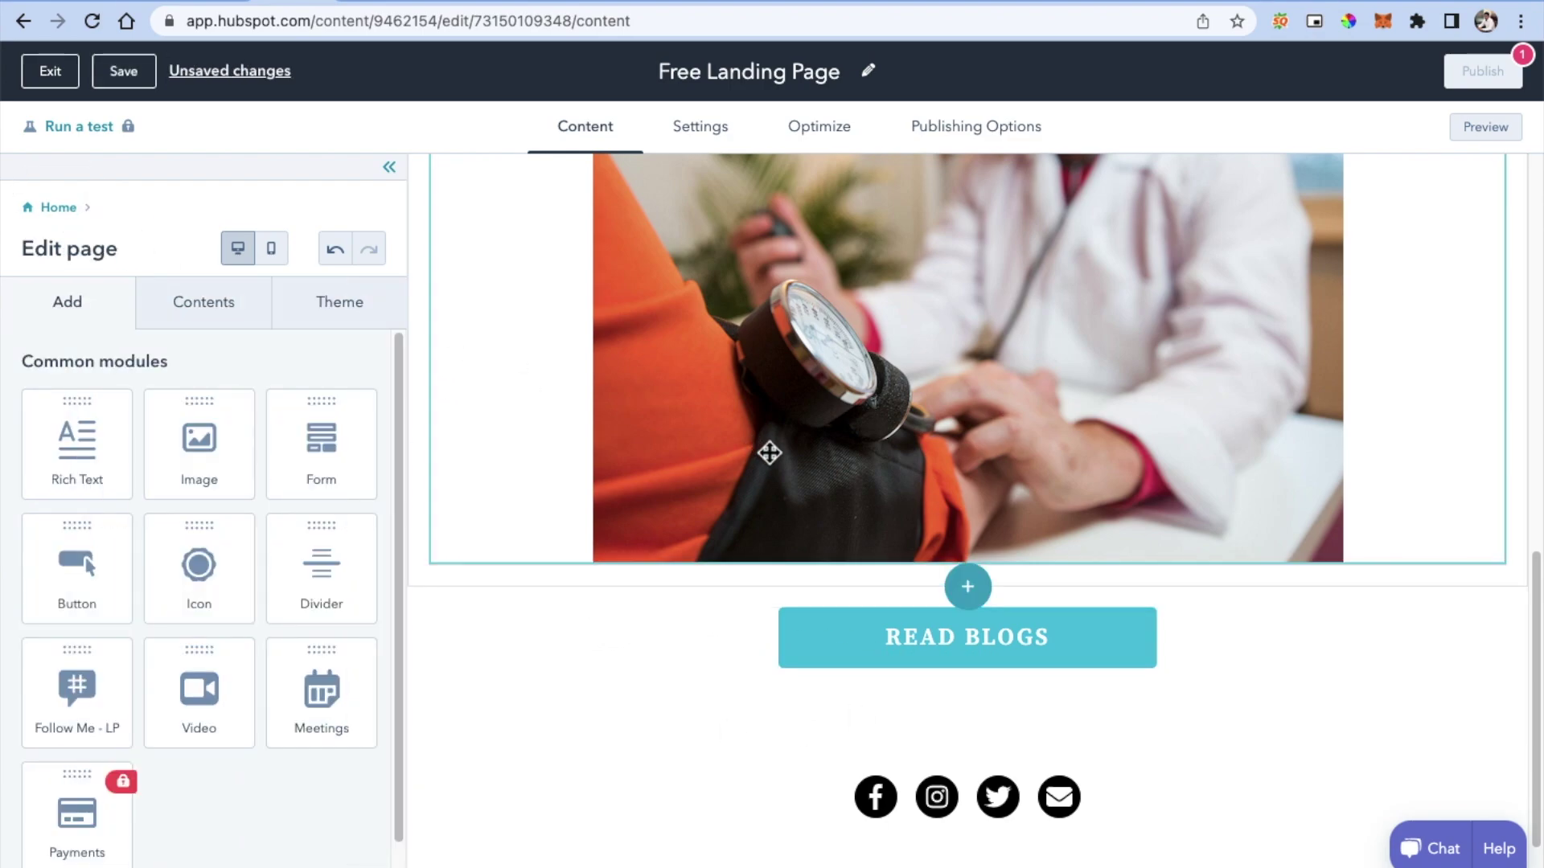
Step: Add a Video module below the Read Blogs button, and copy the link address of the newest video on the YouTube channel page
scroll(286, 535, "down", 1)
left_click_drag(206, 662, 955, 713)
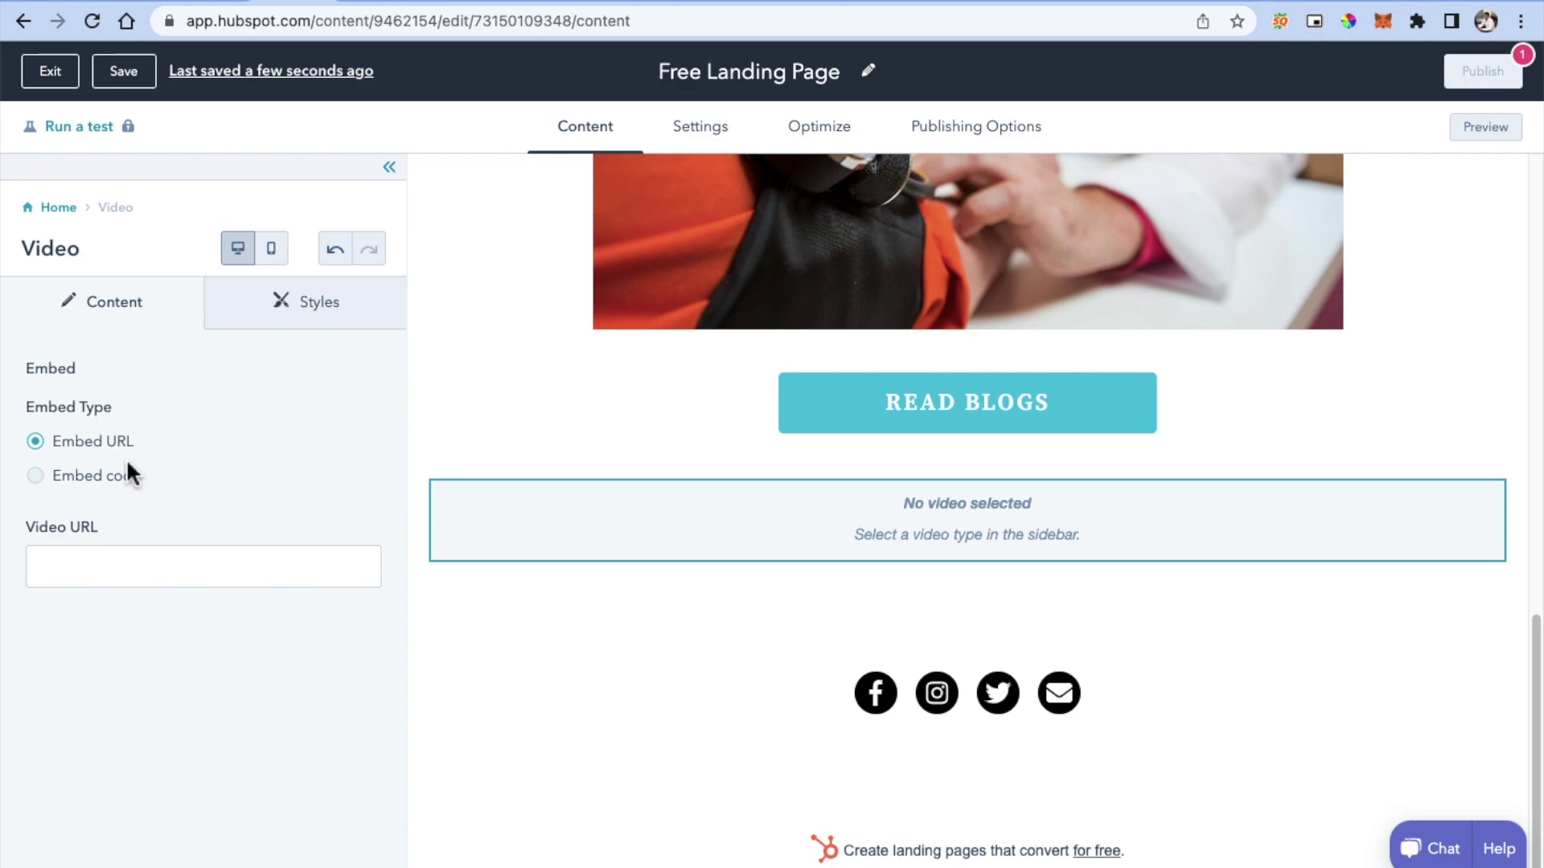
left_click(145, 2)
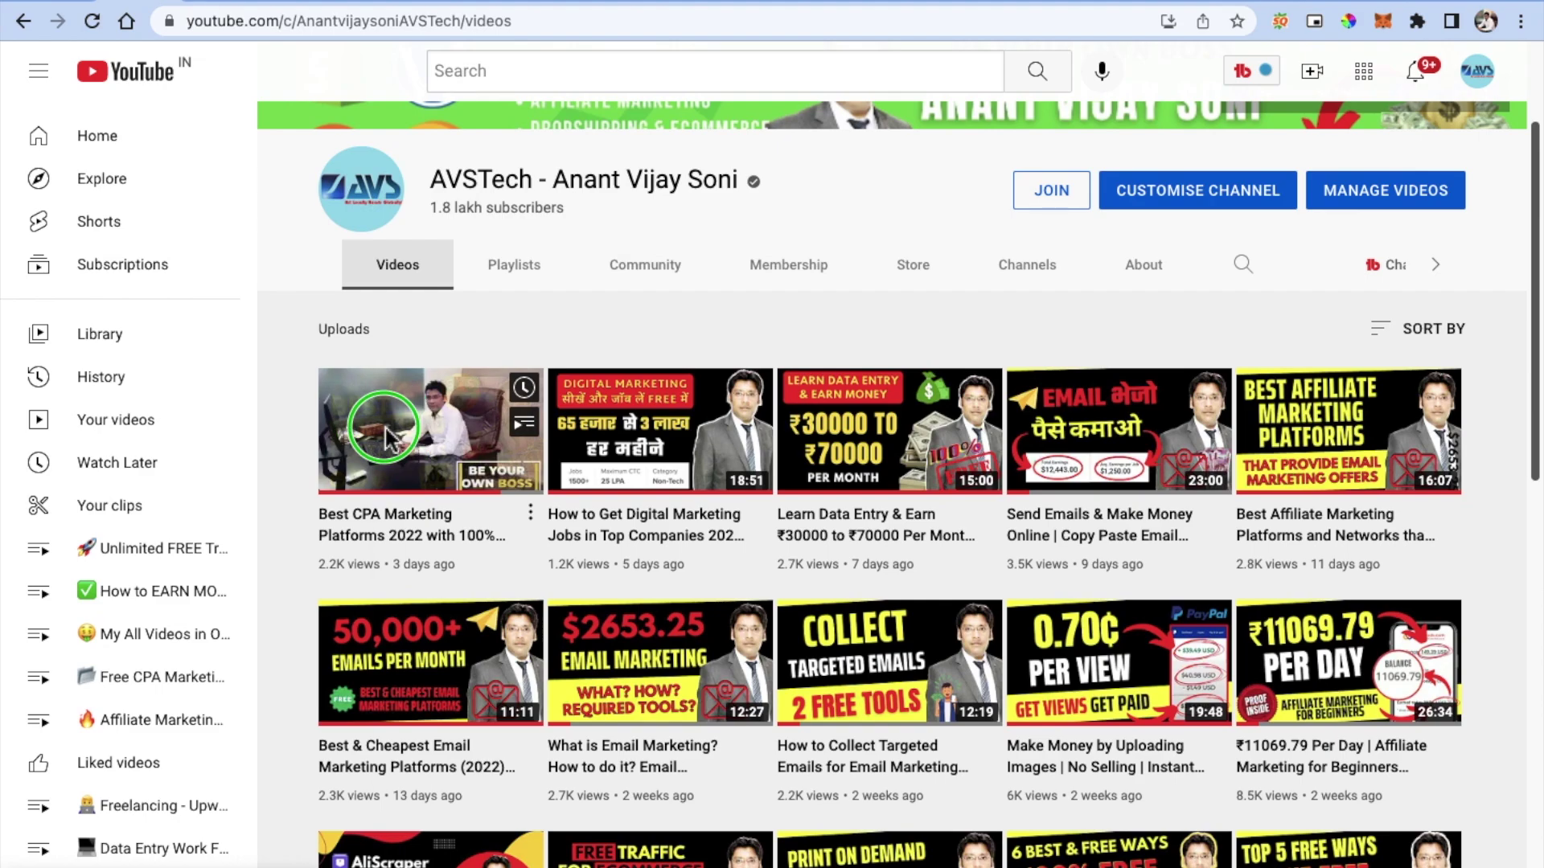
right_click(388, 427)
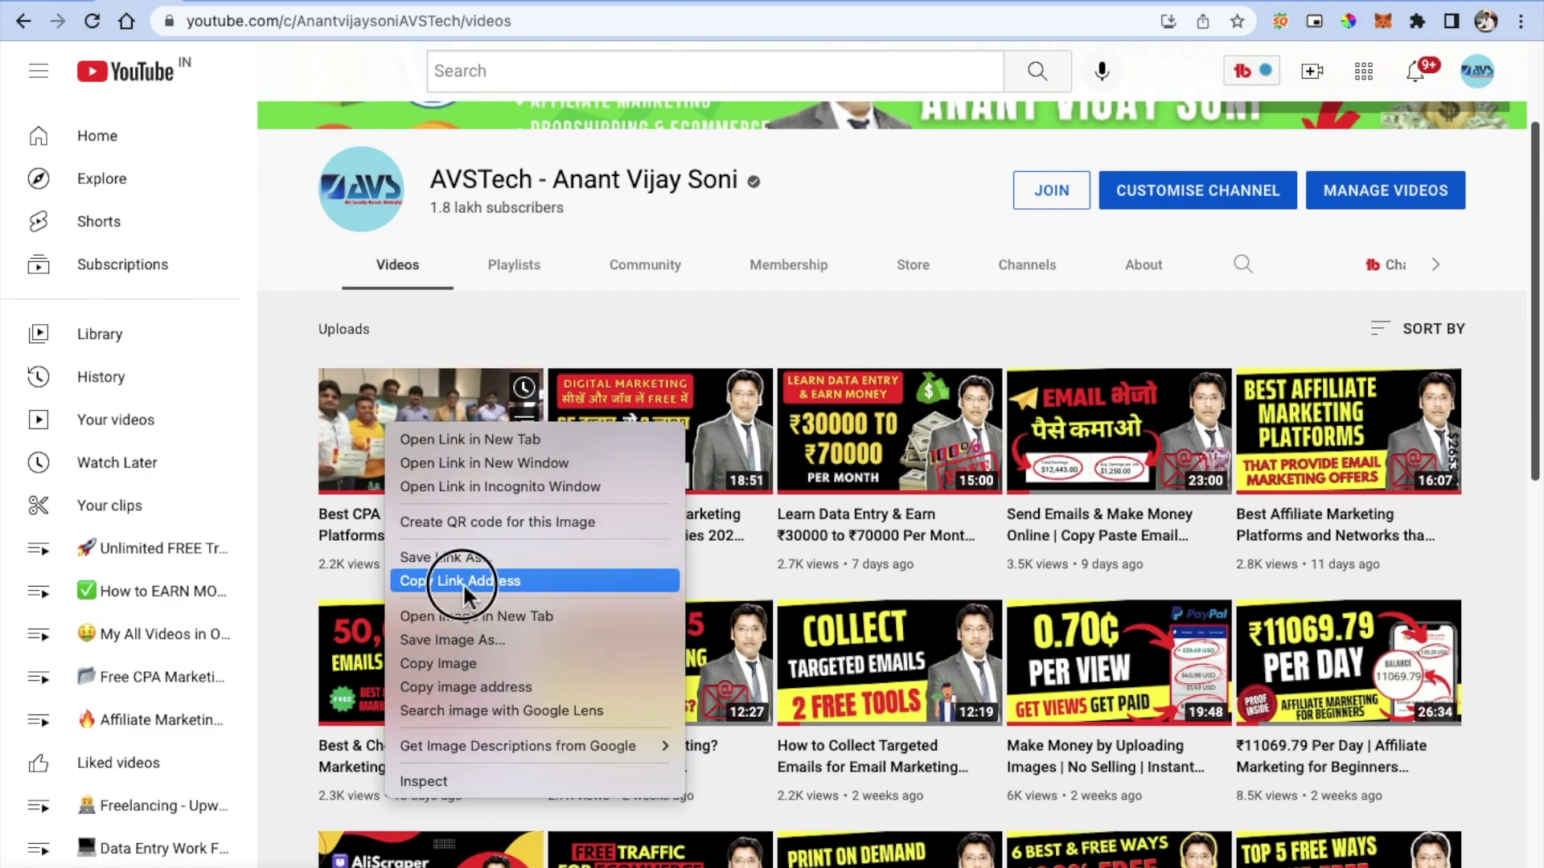
left_click(462, 581)
Step: Embed the copied YouTube video link as the Video module's URL and apply the change
left_click(73, 1)
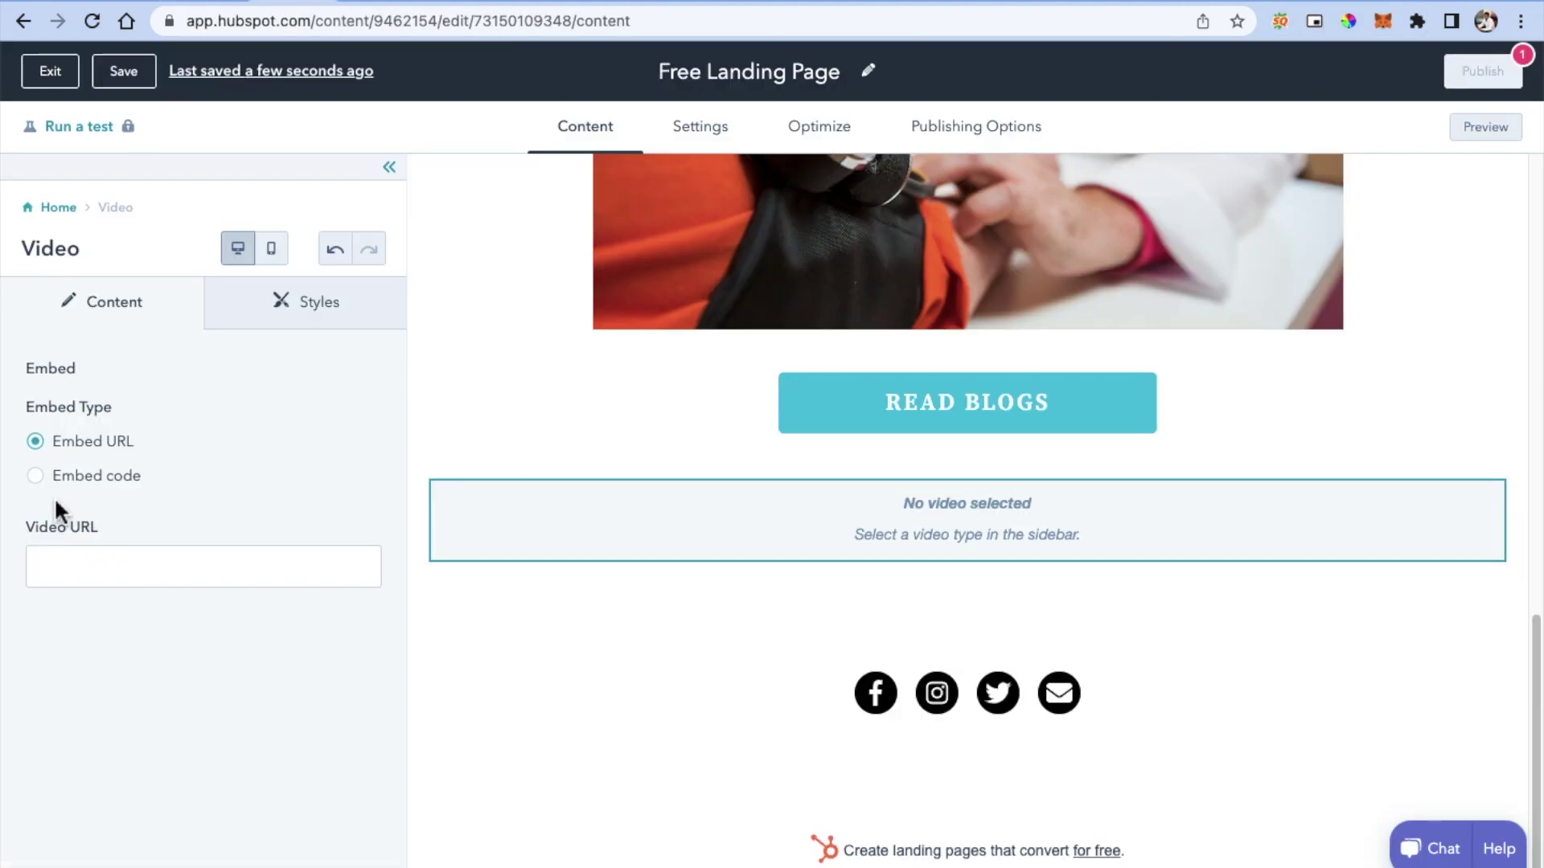
left_click(67, 574)
type("https://www.youtube.com/watch?v=CTlL0yslApg&t=1134s")
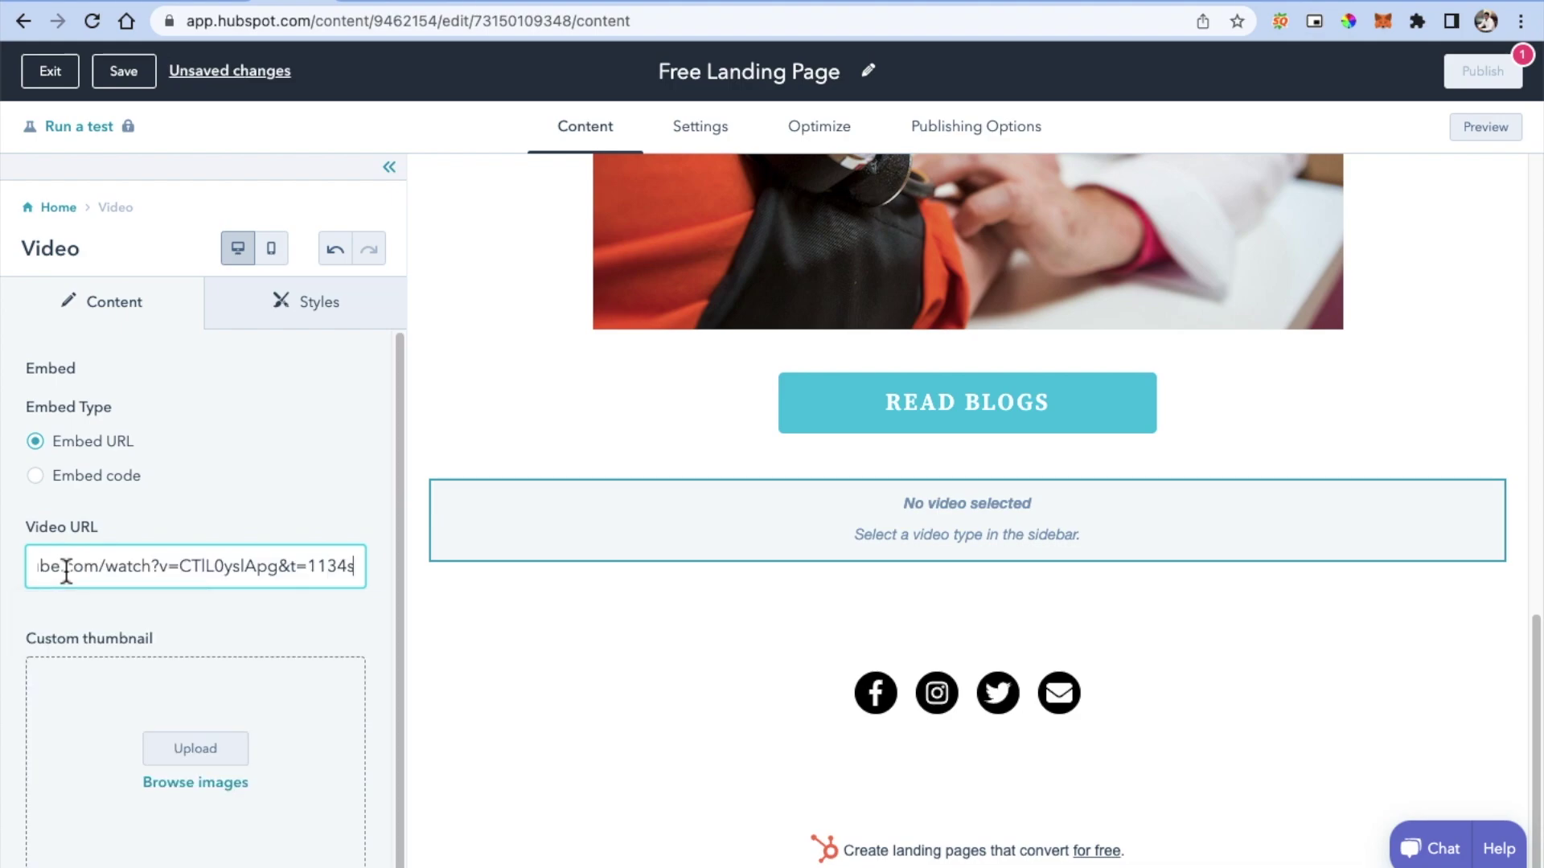
scroll(200, 640, "down", 2)
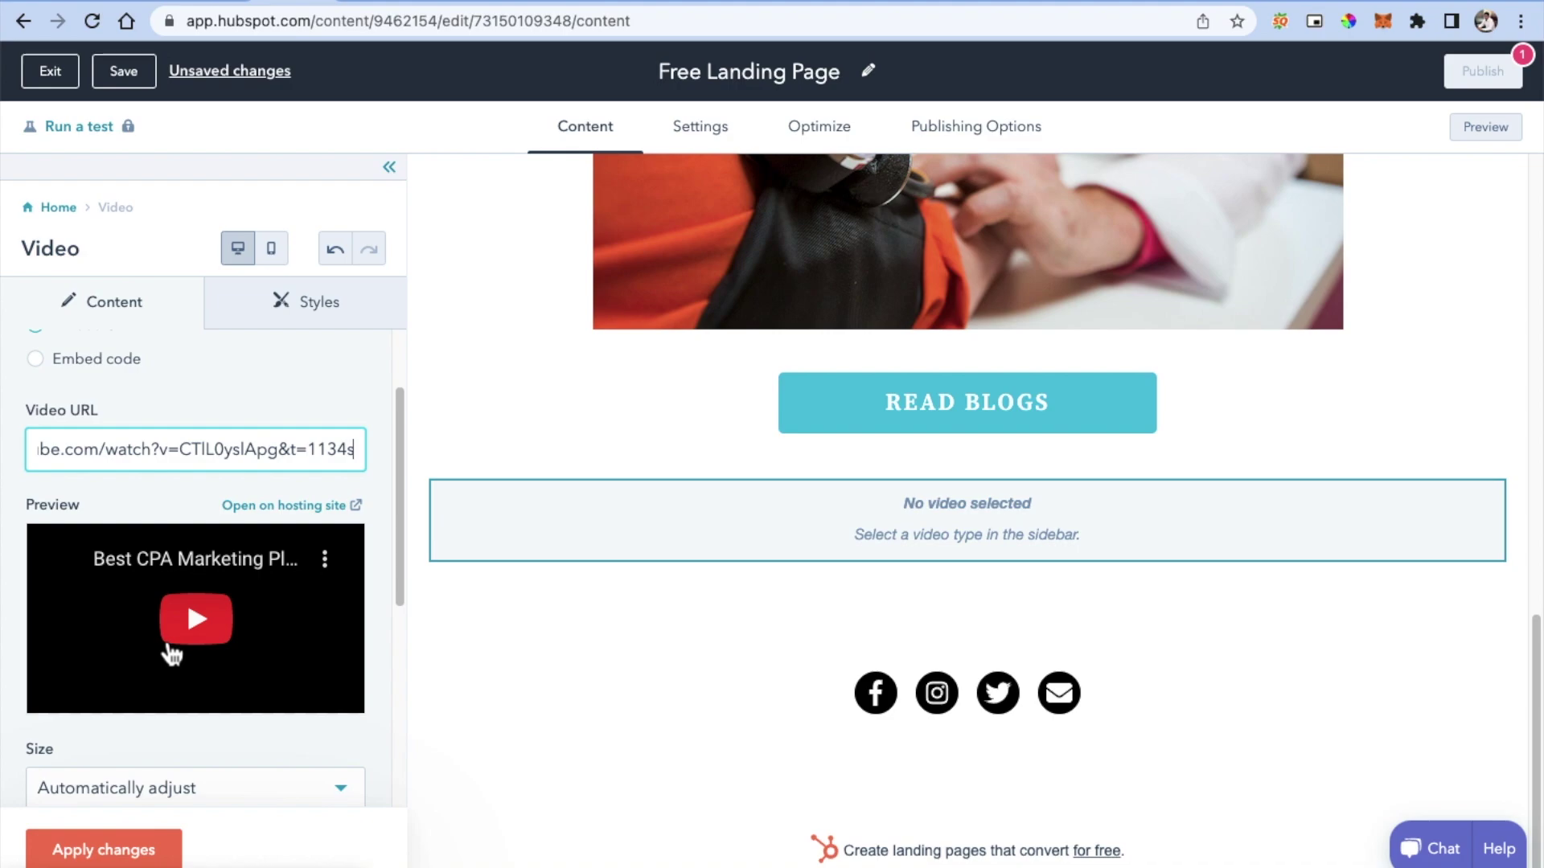
scroll(175, 664, "down", 2)
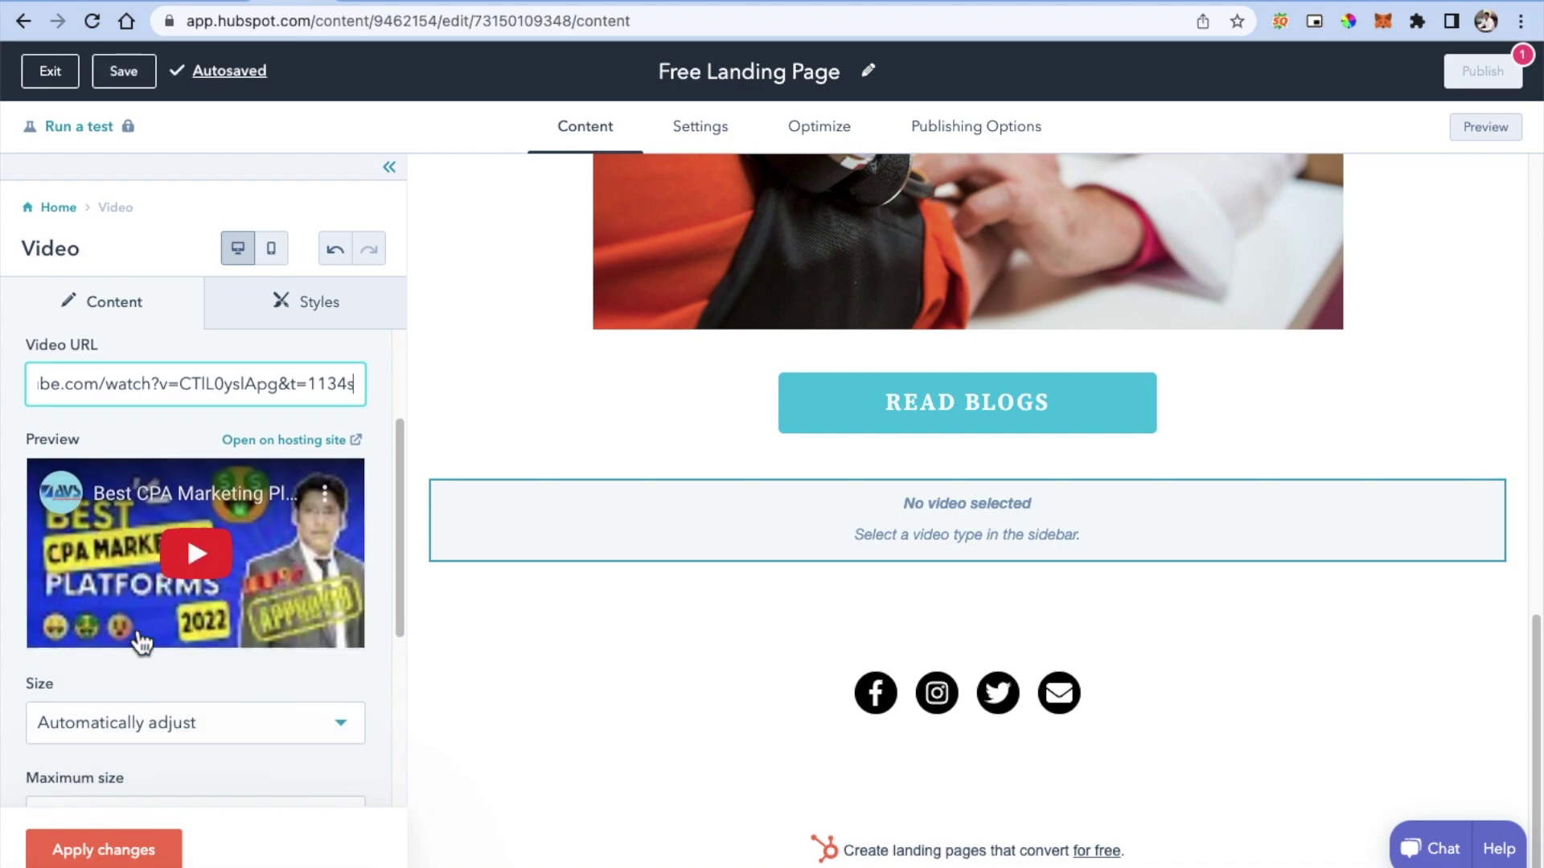
scroll(157, 661, "down", 1)
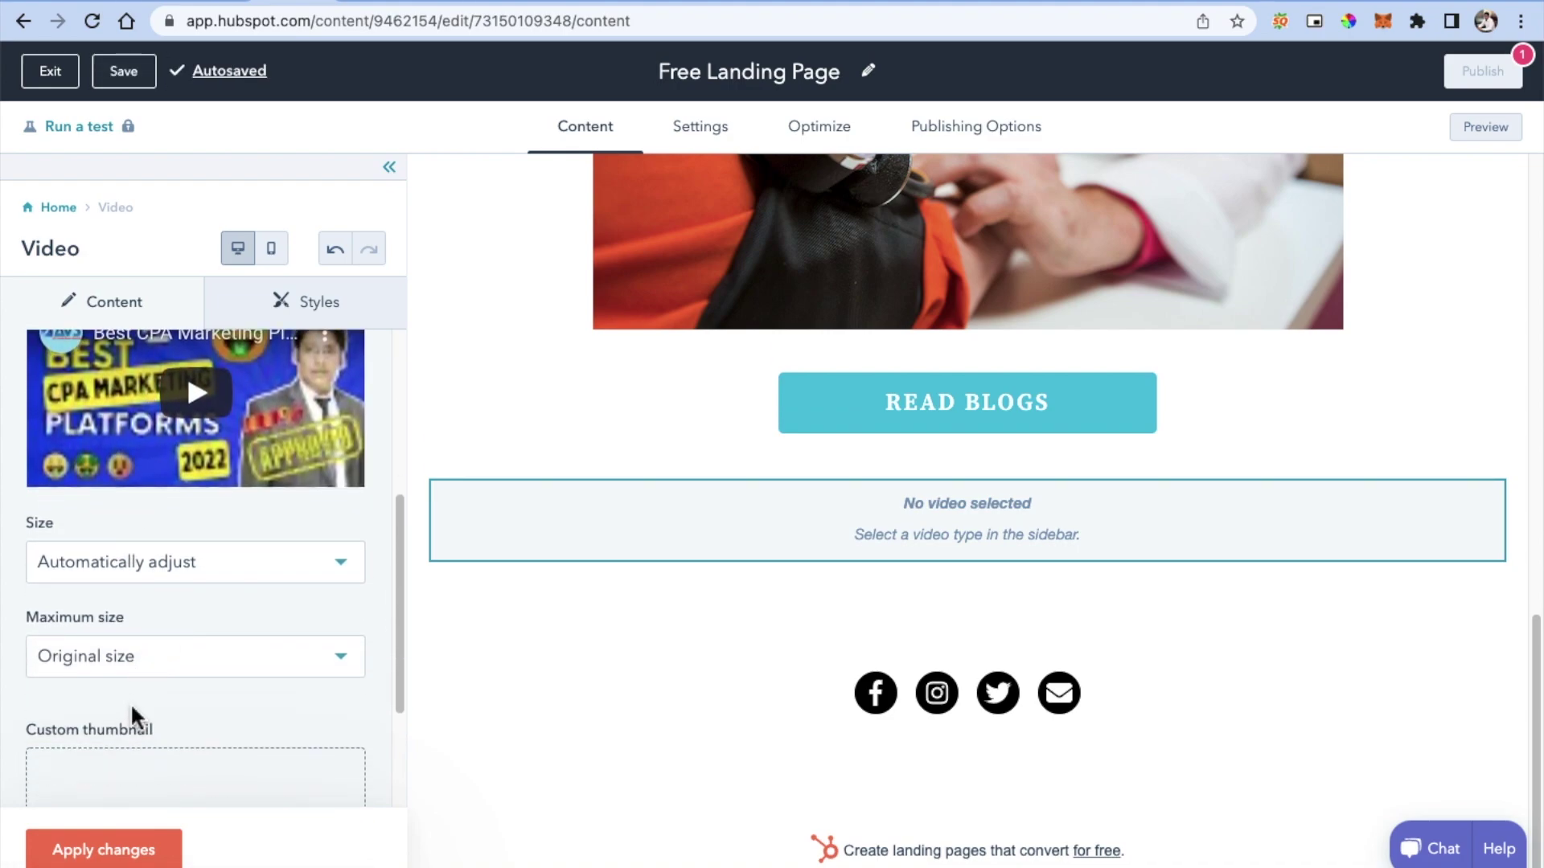
scroll(152, 667, "down", 3)
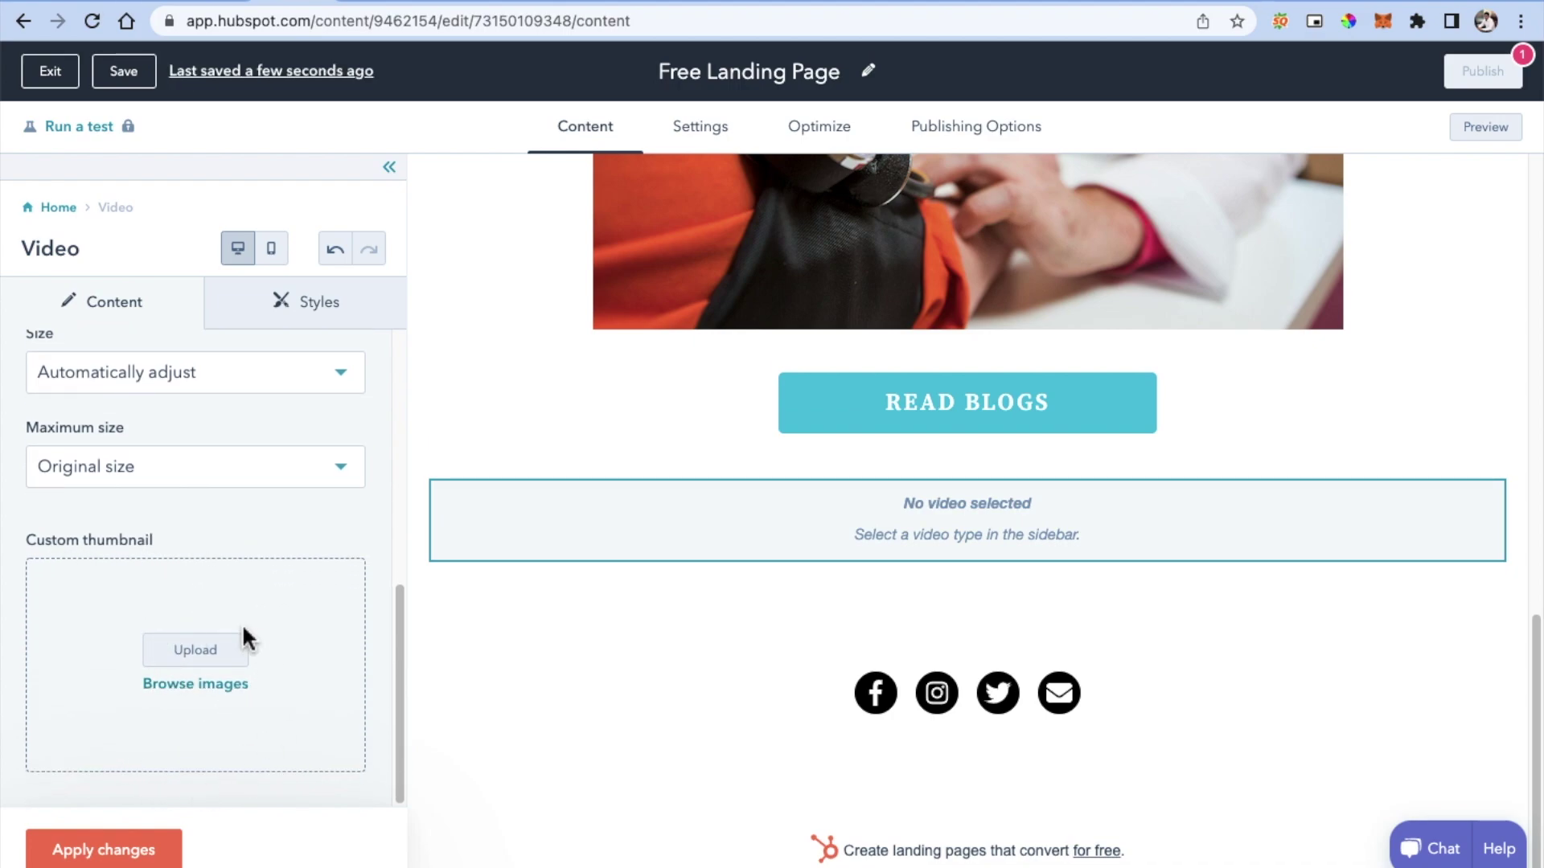
left_click(104, 850)
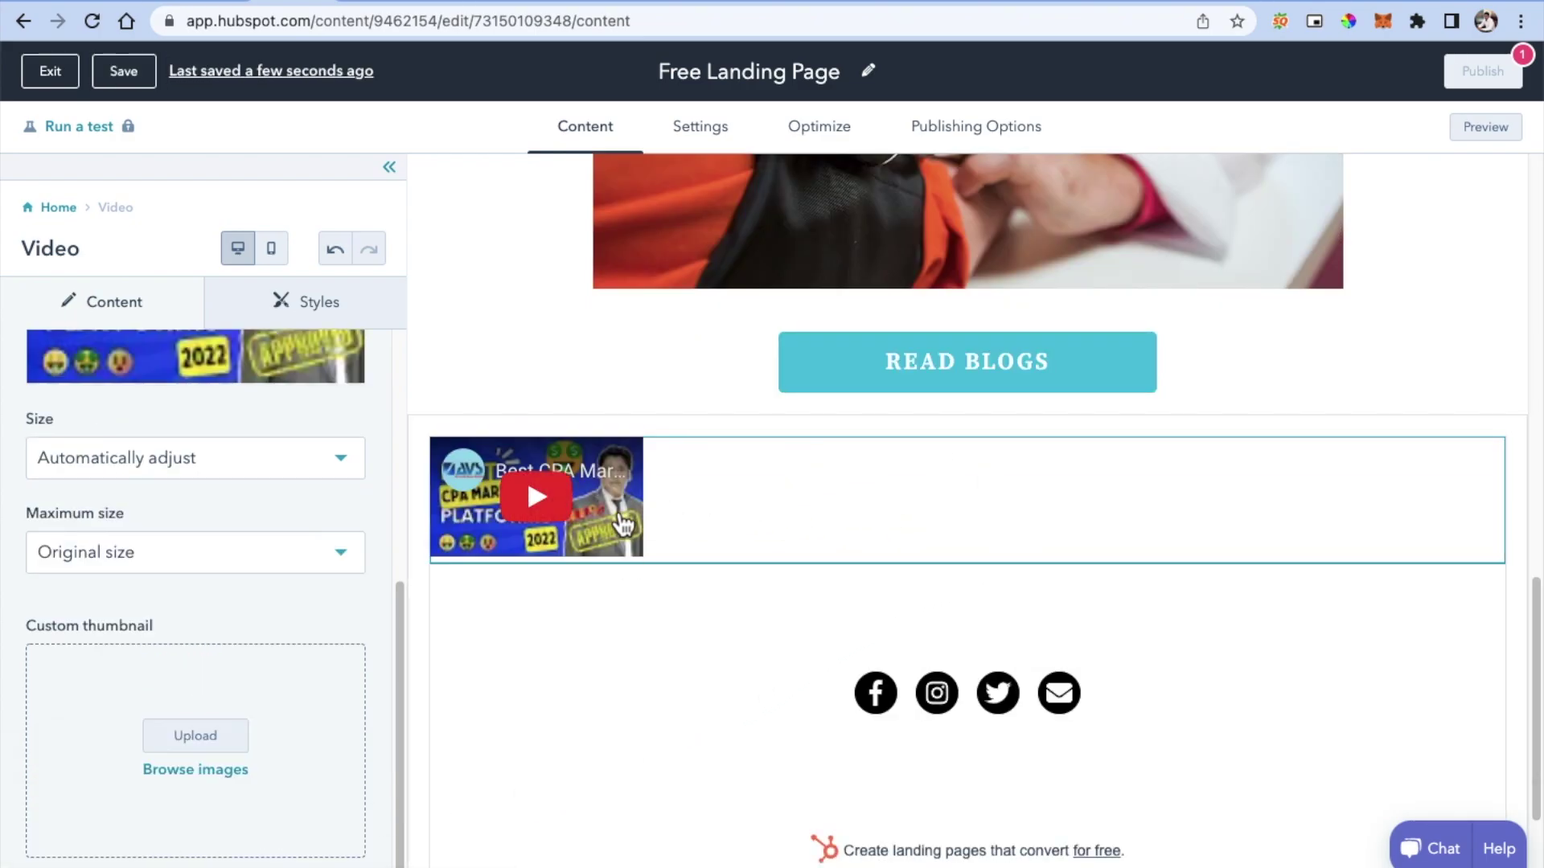
Step: Give the embedded video an exact width of 500 with proportional height and apply the change
left_click(179, 469)
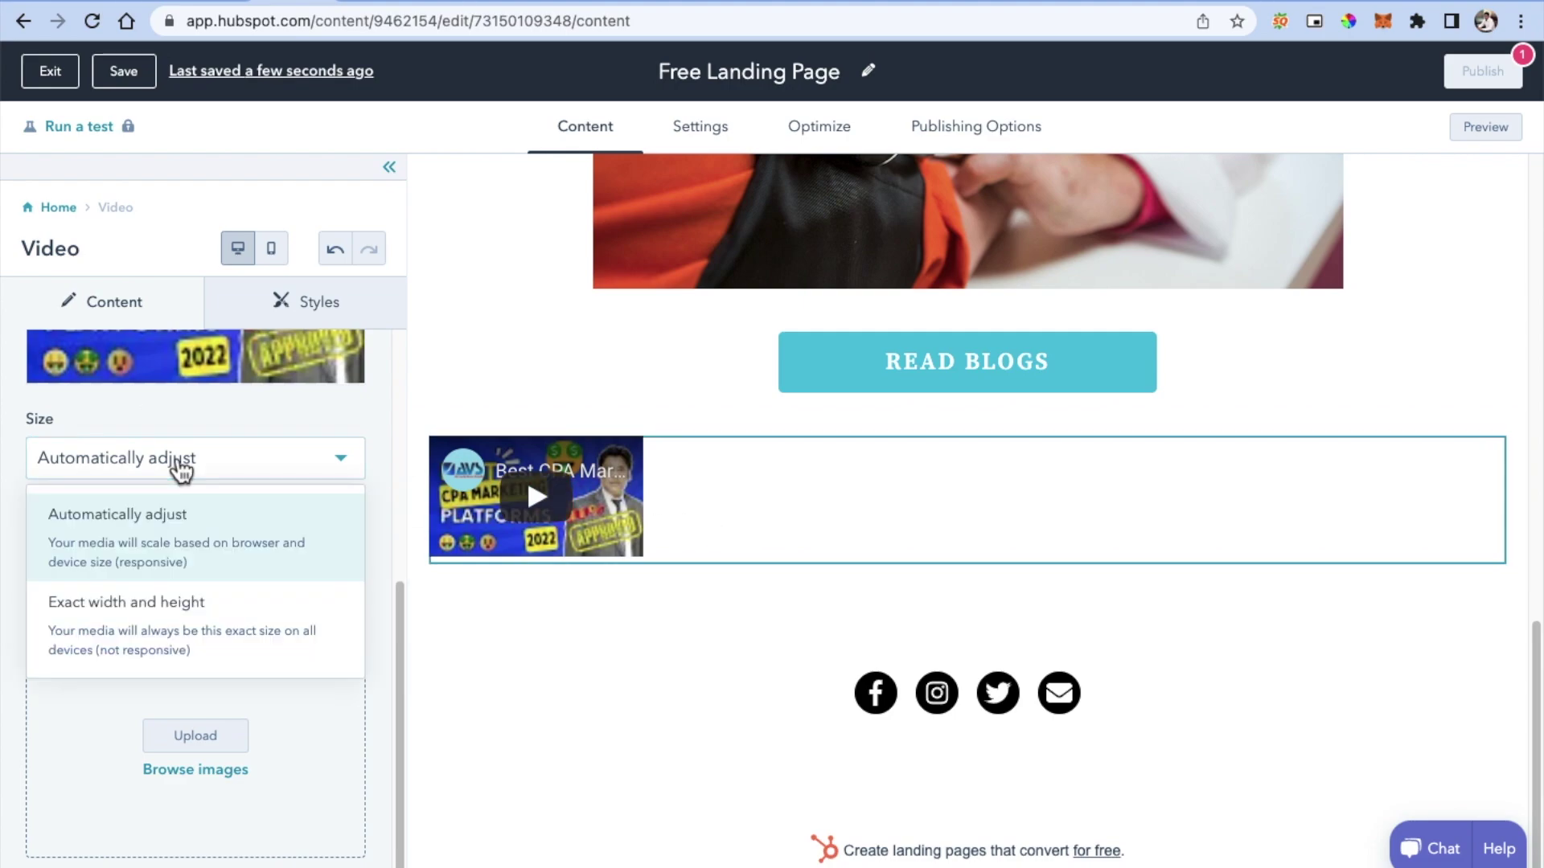
left_click(168, 633)
double_click(71, 553)
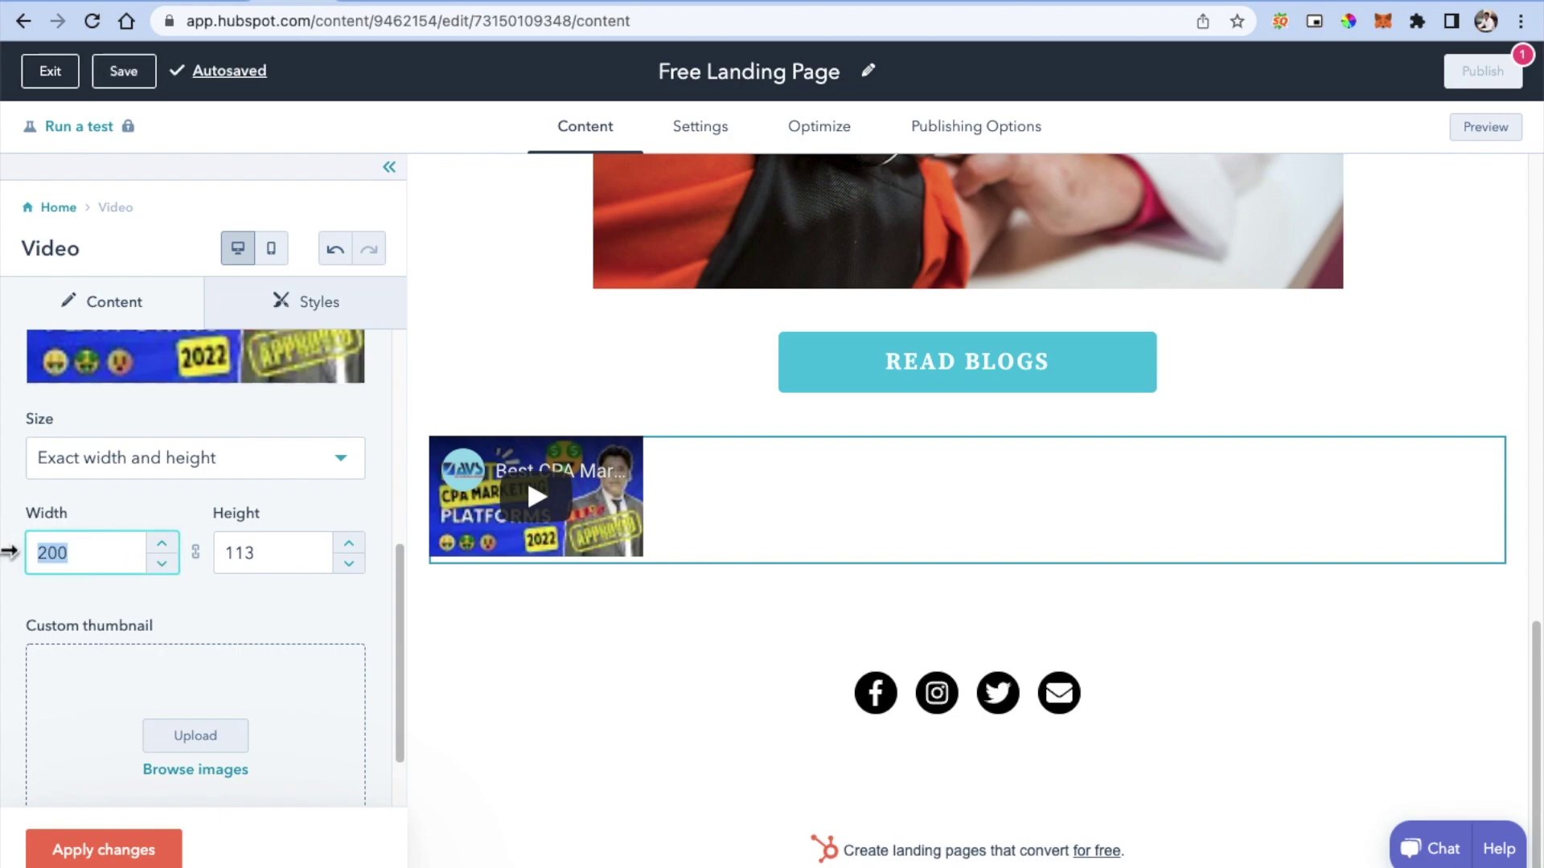
type("5")
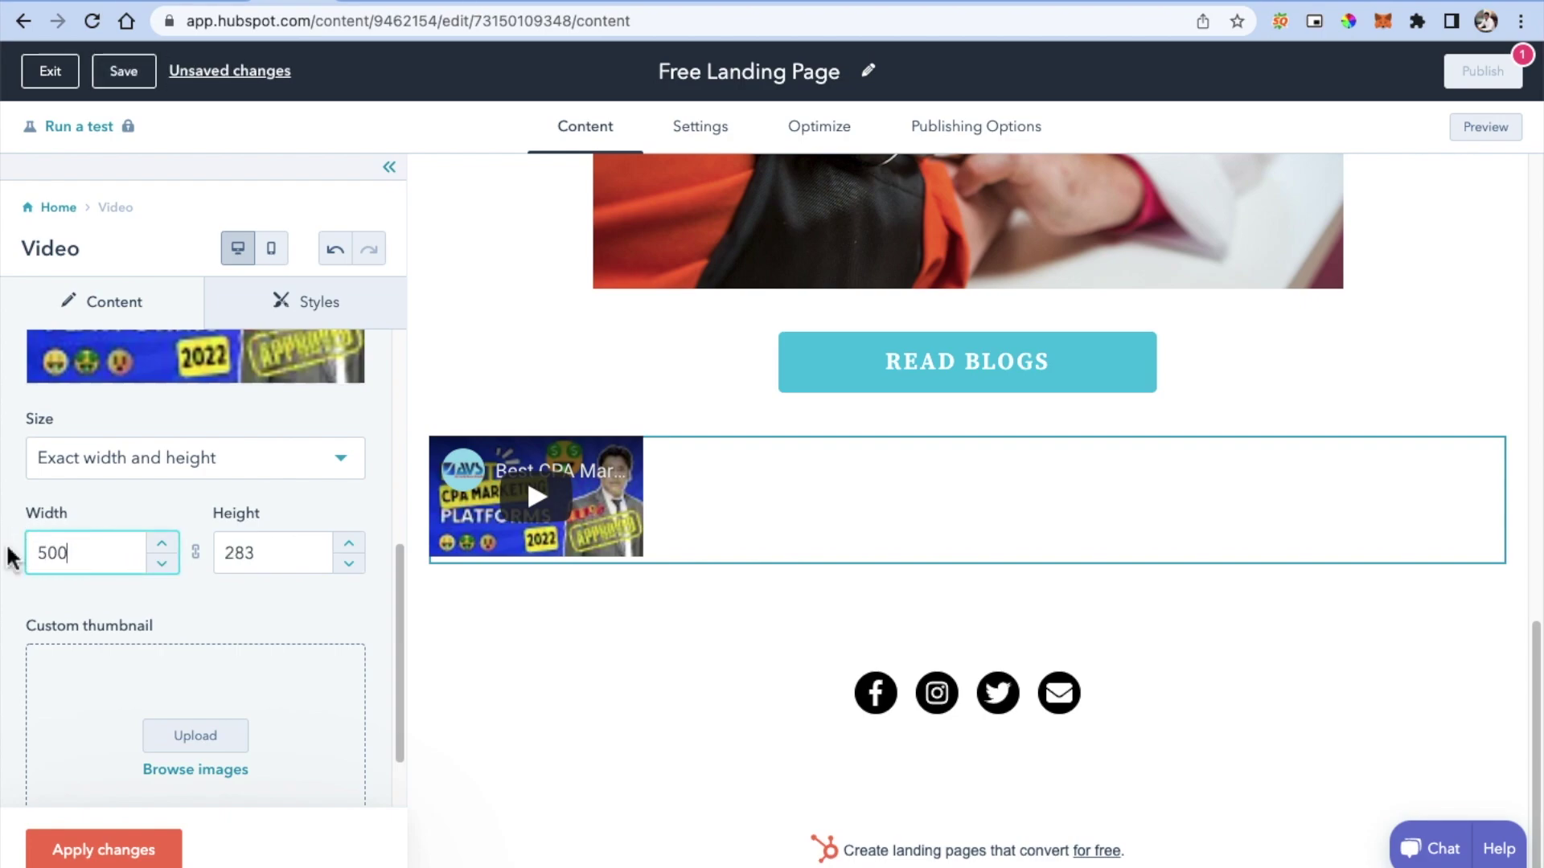
left_click(120, 859)
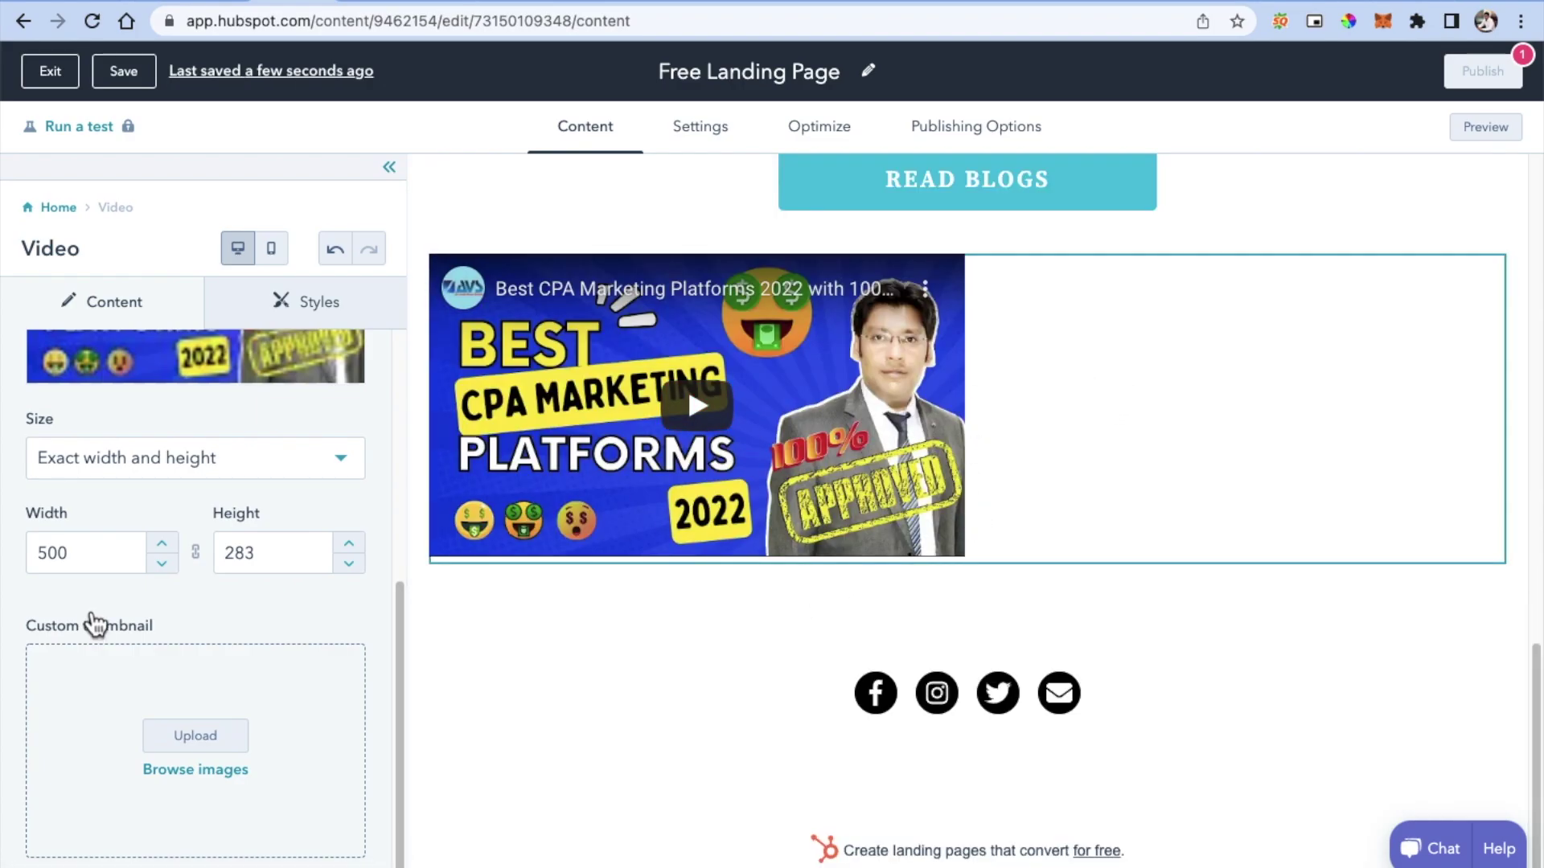
scroll(209, 591, "up", 3)
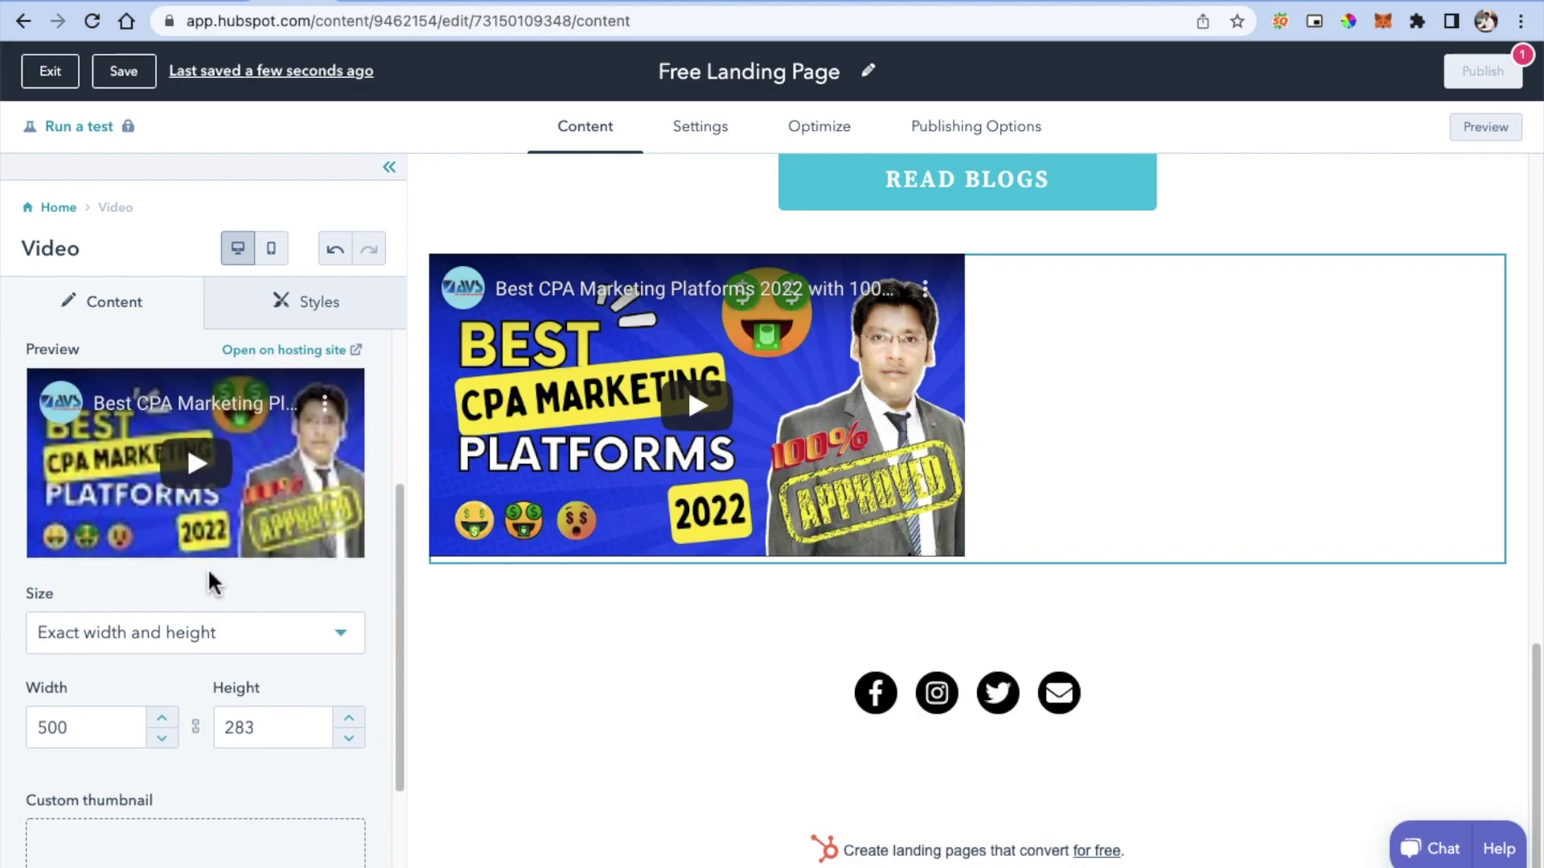
Step: Test playback of the embedded video on the page and review the module's style options
left_click(906, 394)
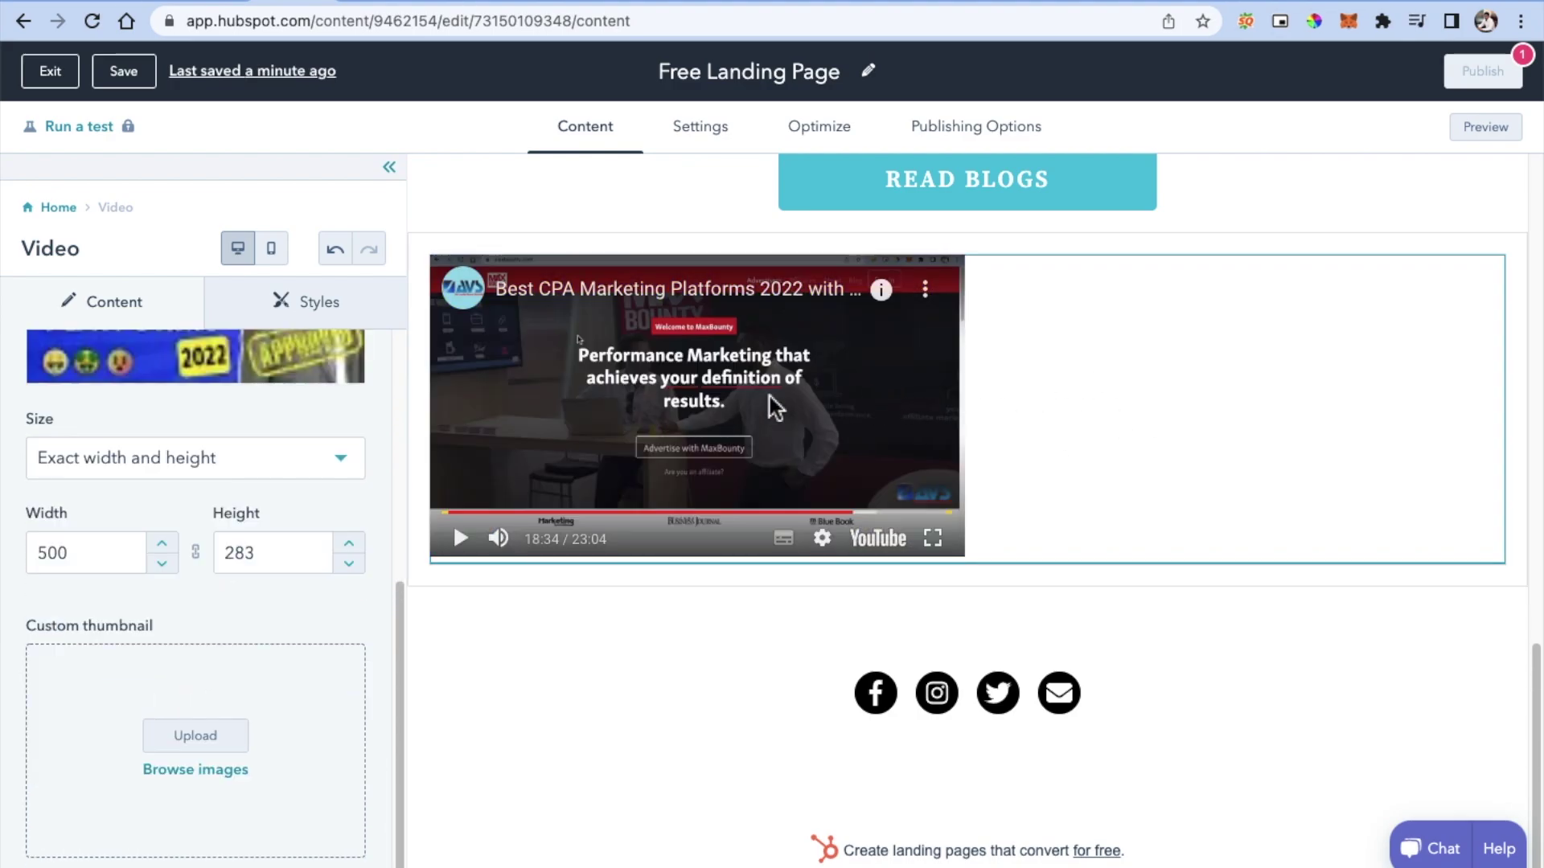
left_click(285, 303)
left_click(47, 423)
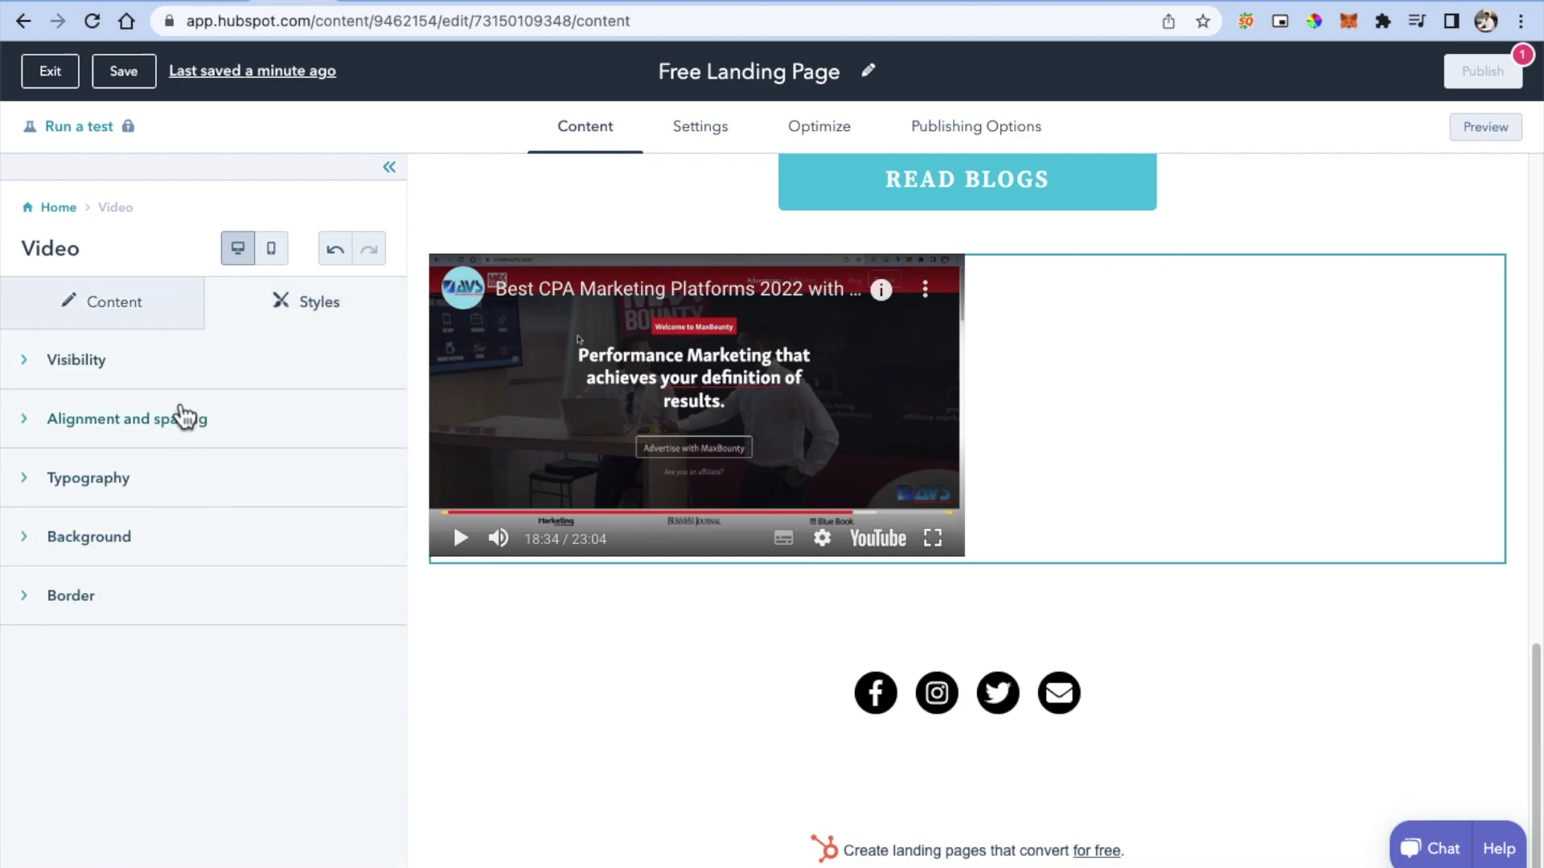
left_click(139, 318)
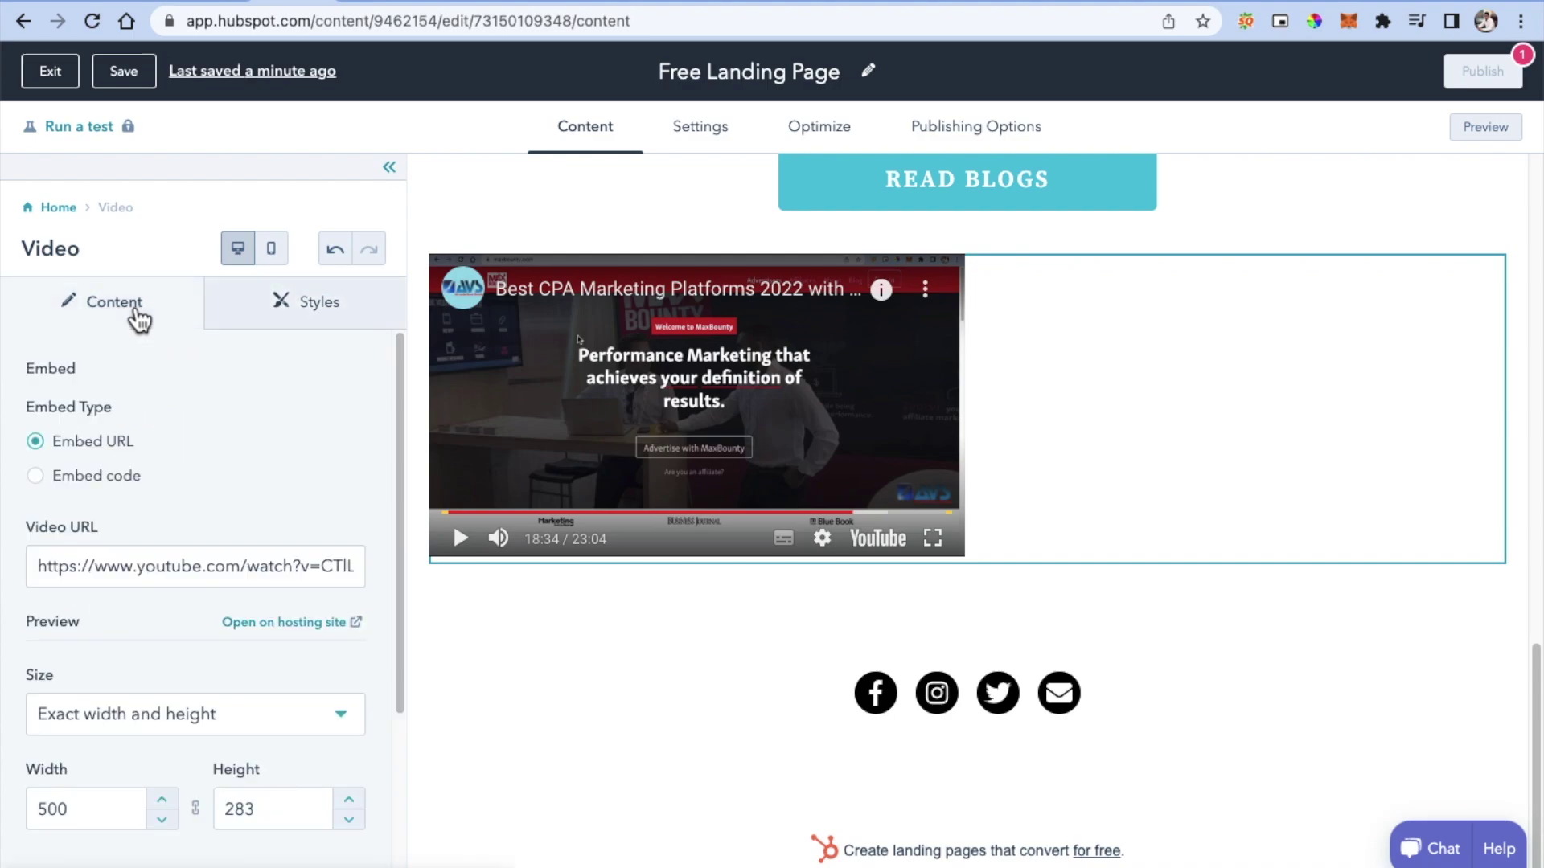
Step: Set the video to adjust its size automatically, with Full width as its maximum size, and apply the change
scroll(179, 465, "down", 5)
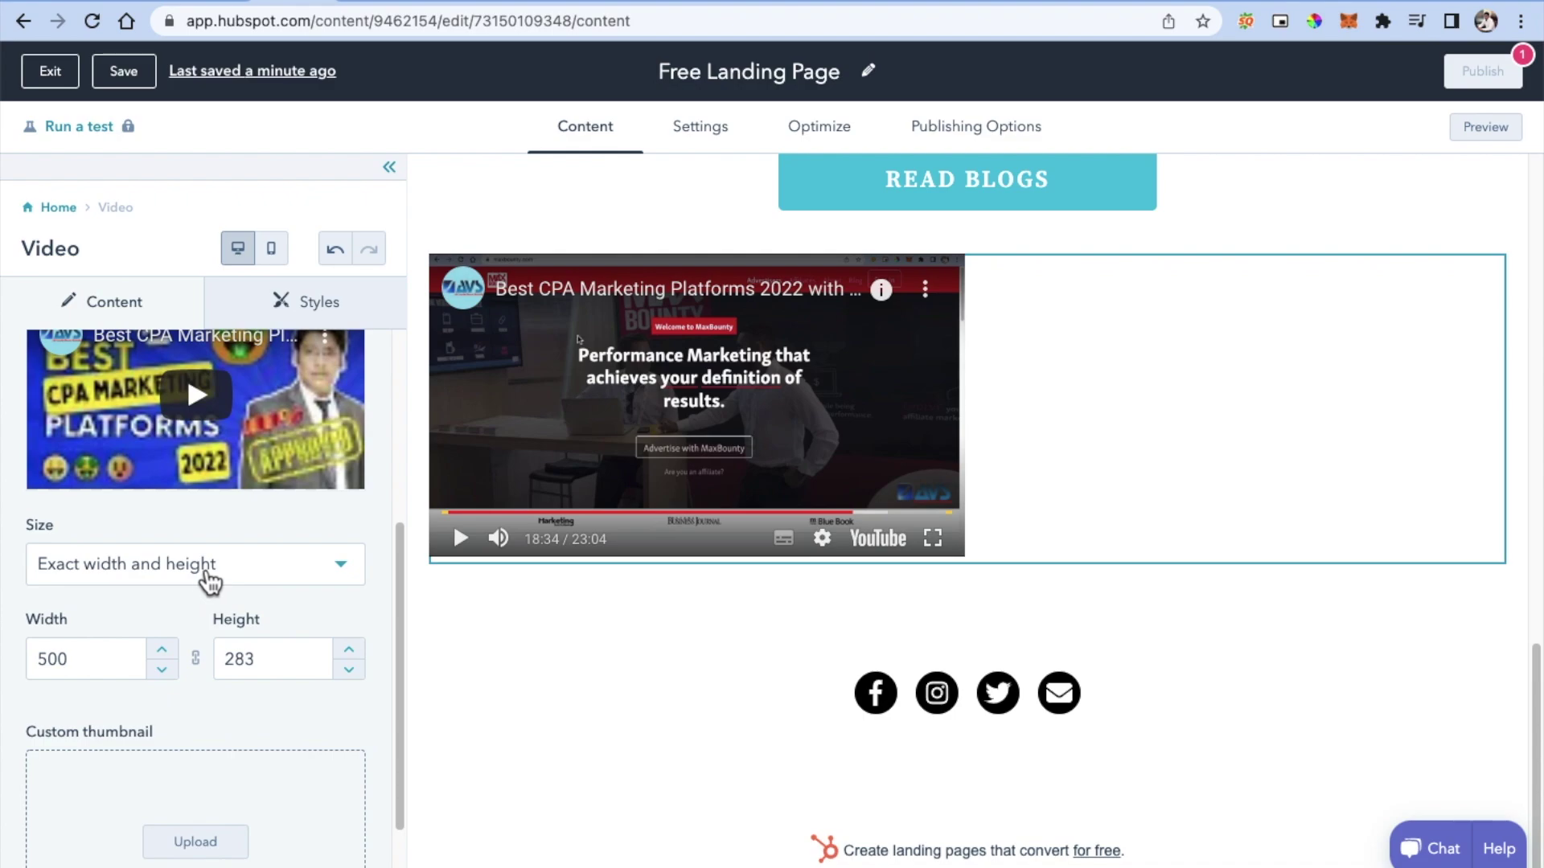
left_click(127, 574)
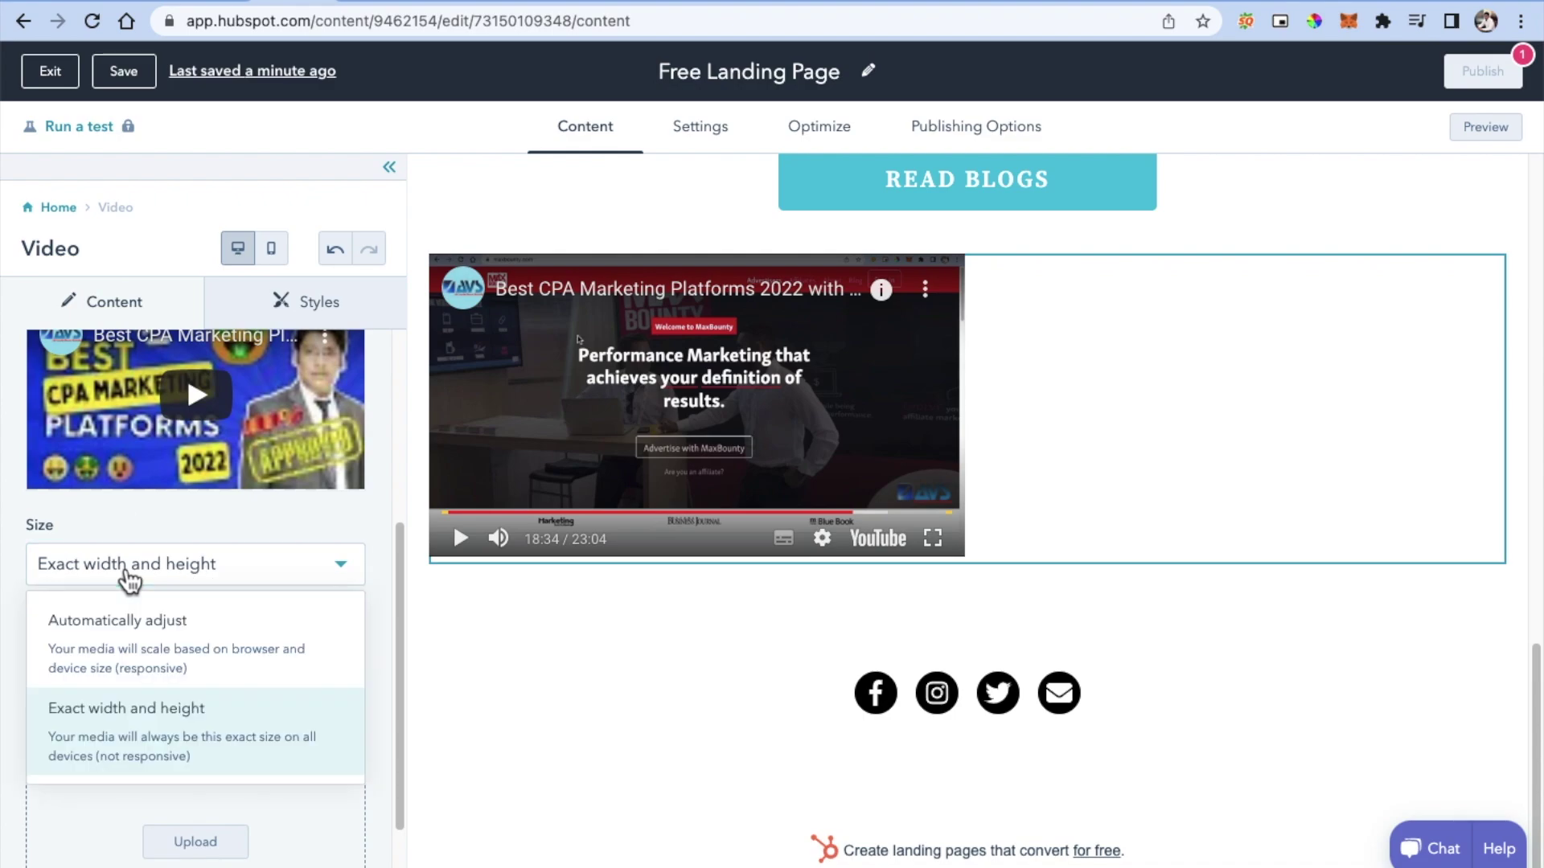
left_click(137, 651)
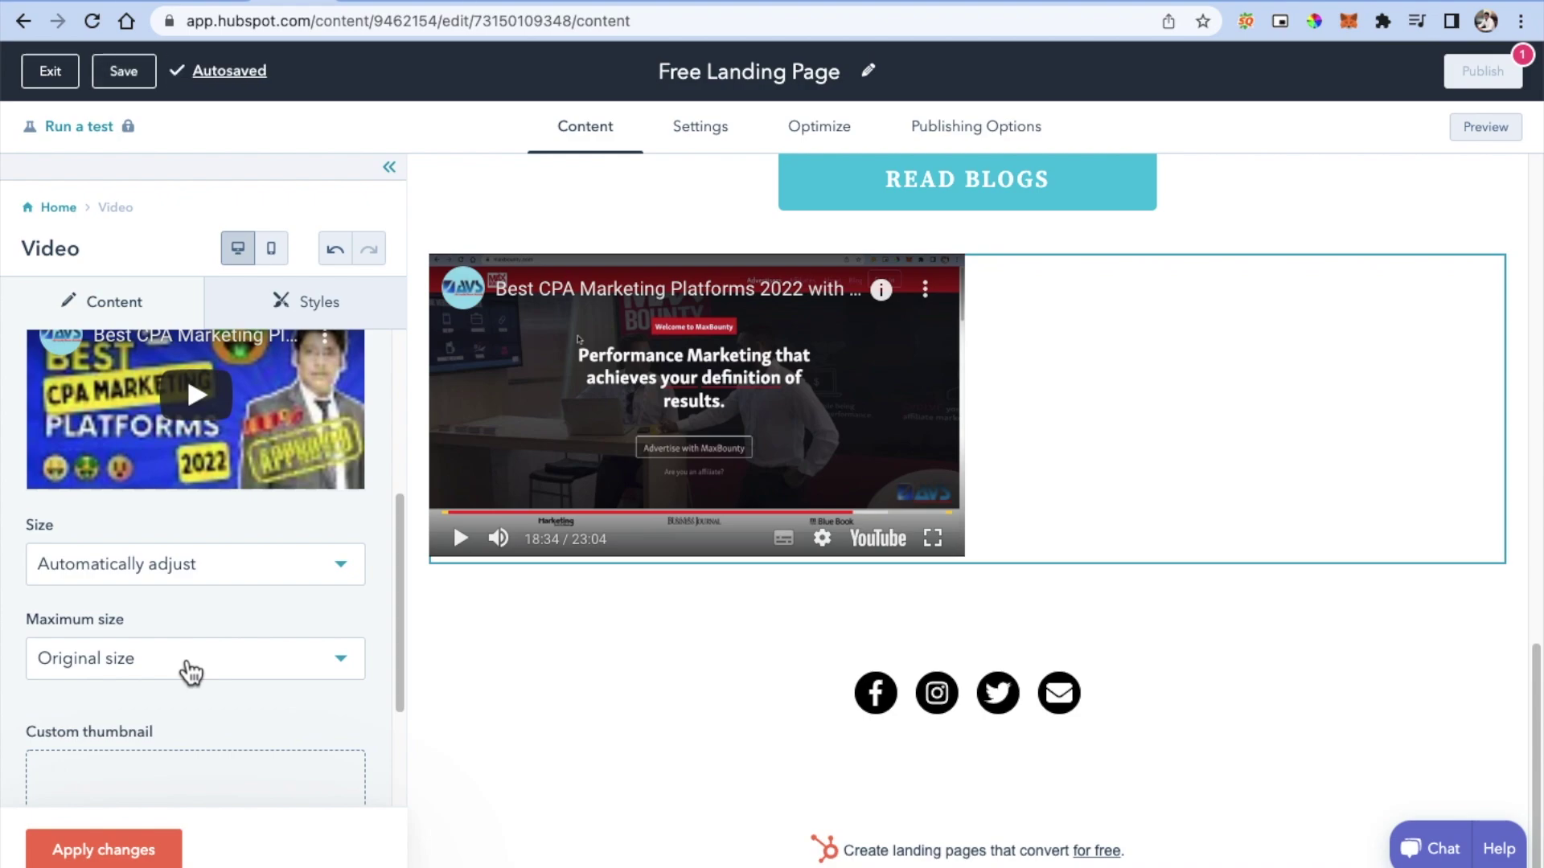
left_click(222, 577)
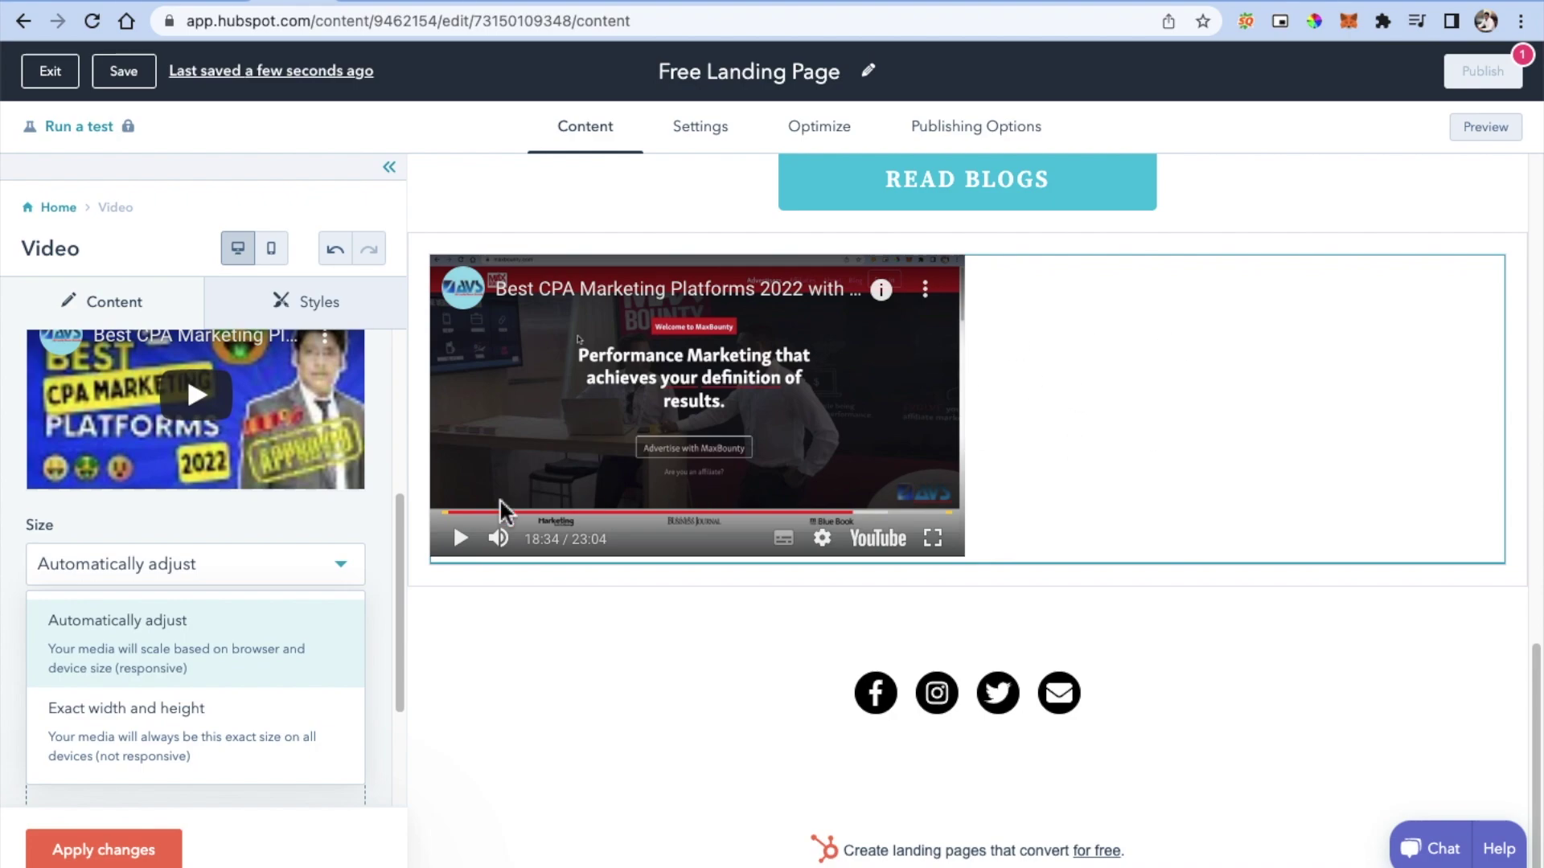
left_click(220, 648)
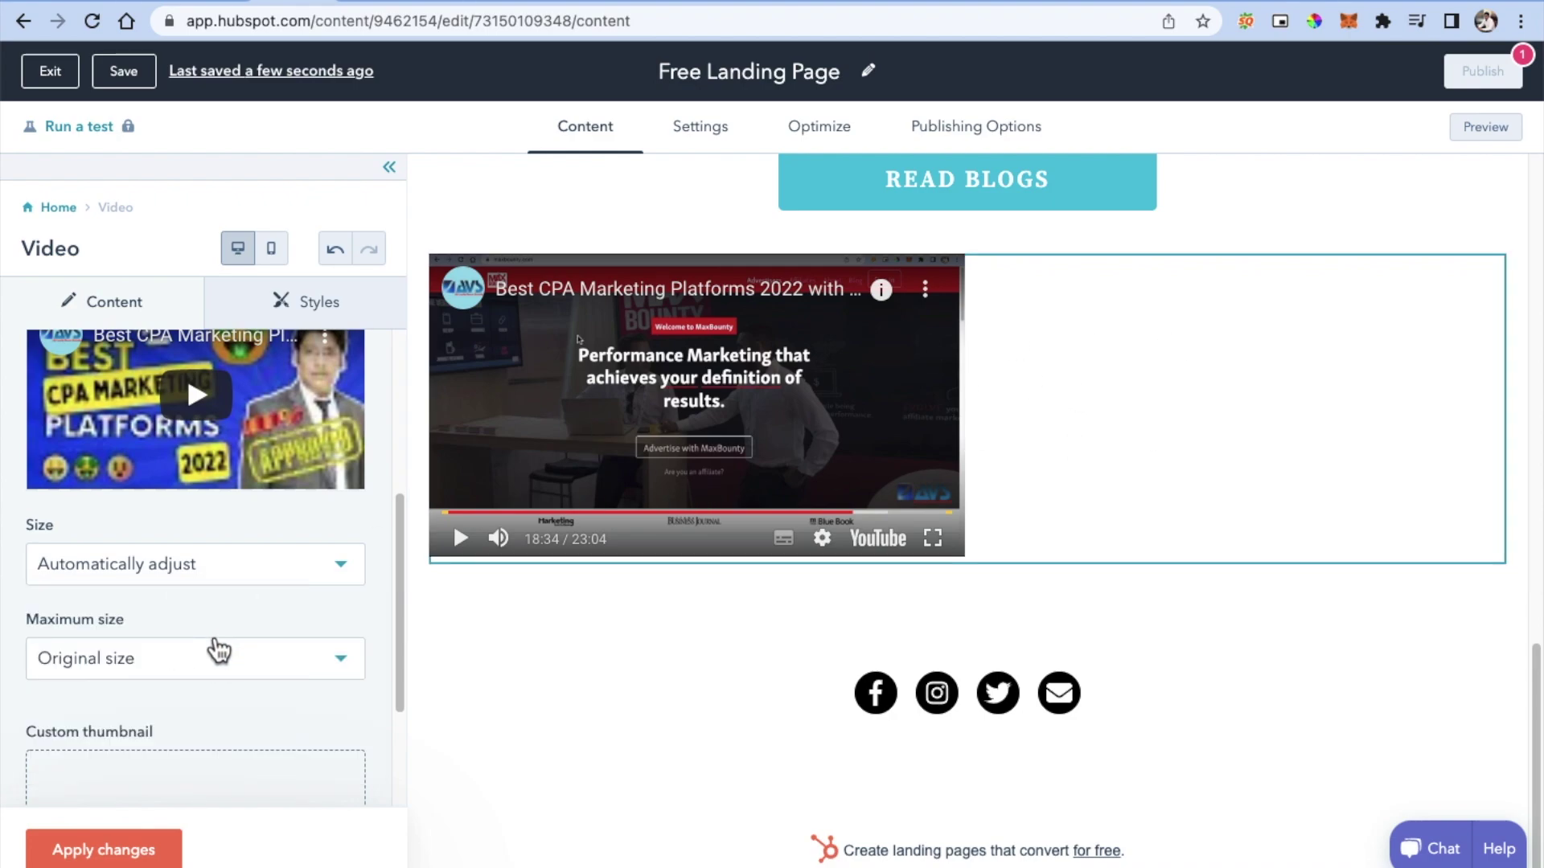
left_click(186, 661)
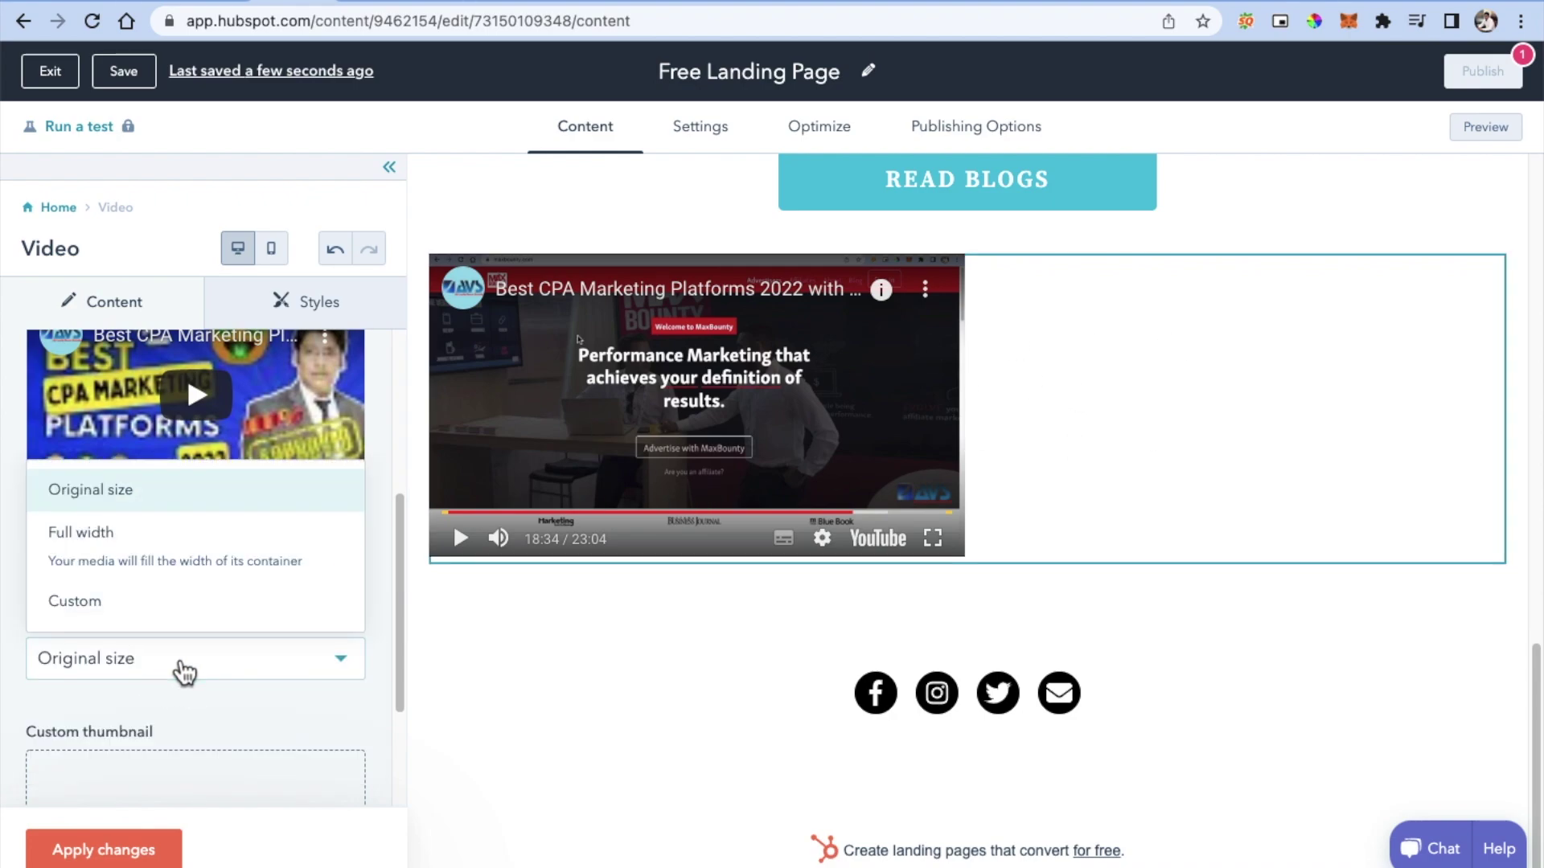
left_click(195, 559)
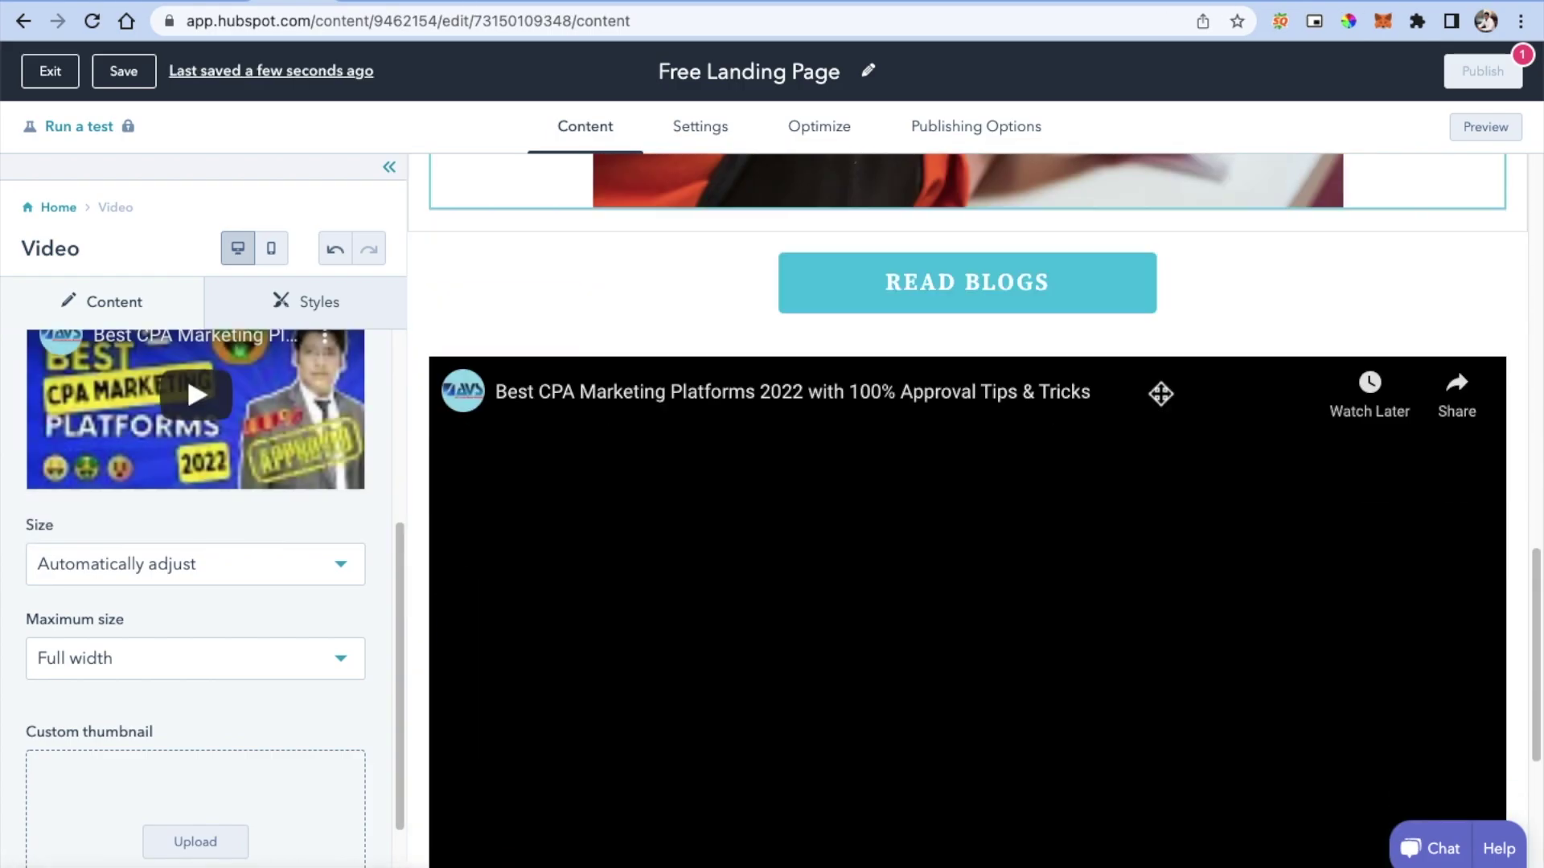
Step: Add a Rich Text module between the Read Blogs button and the video
scroll(913, 450, "up", 10)
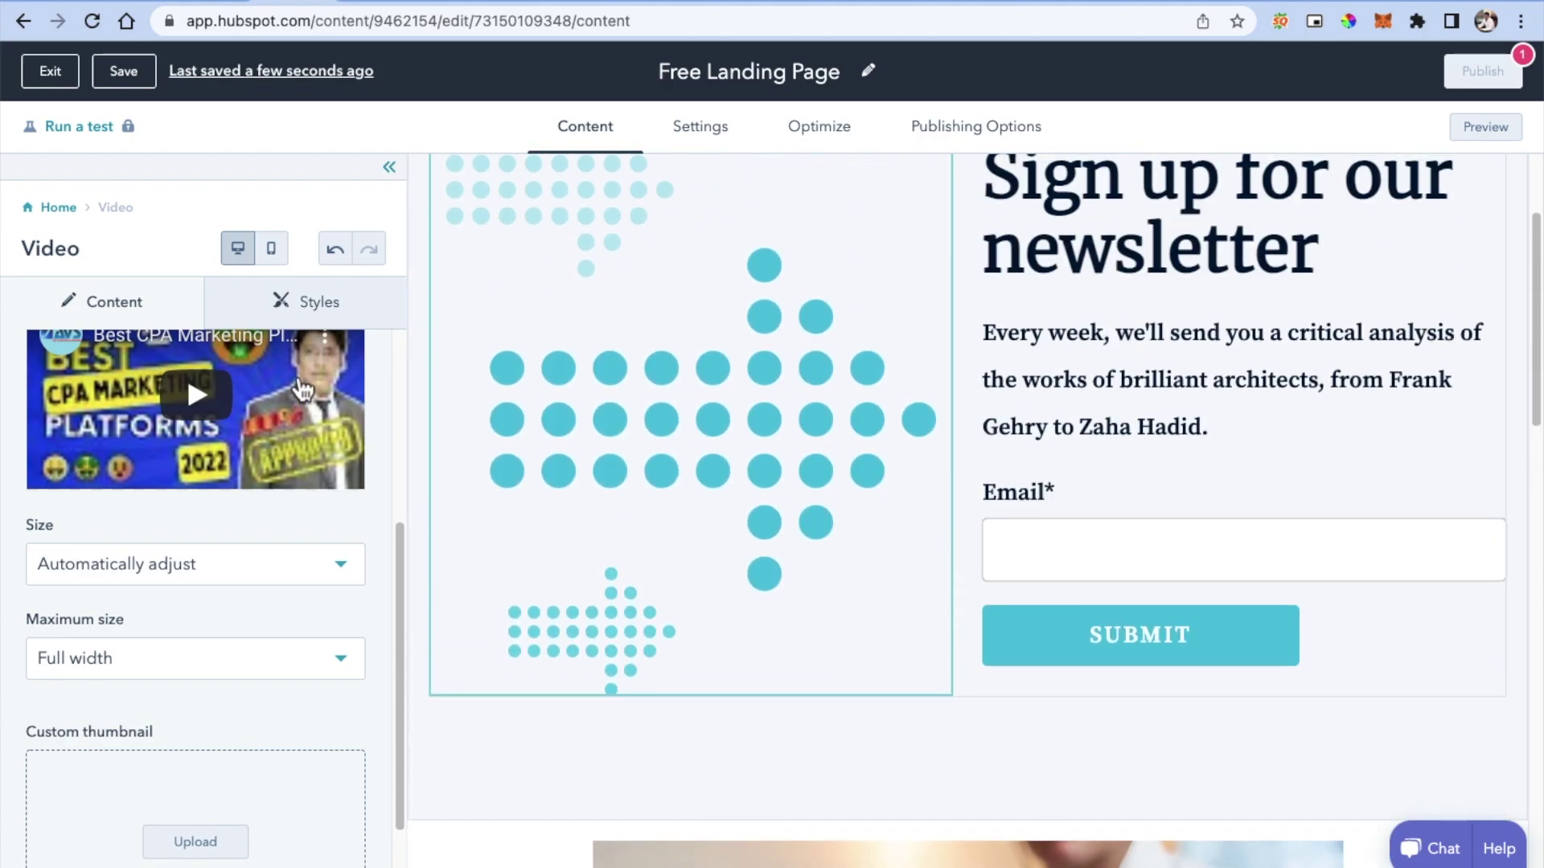
left_click(60, 211)
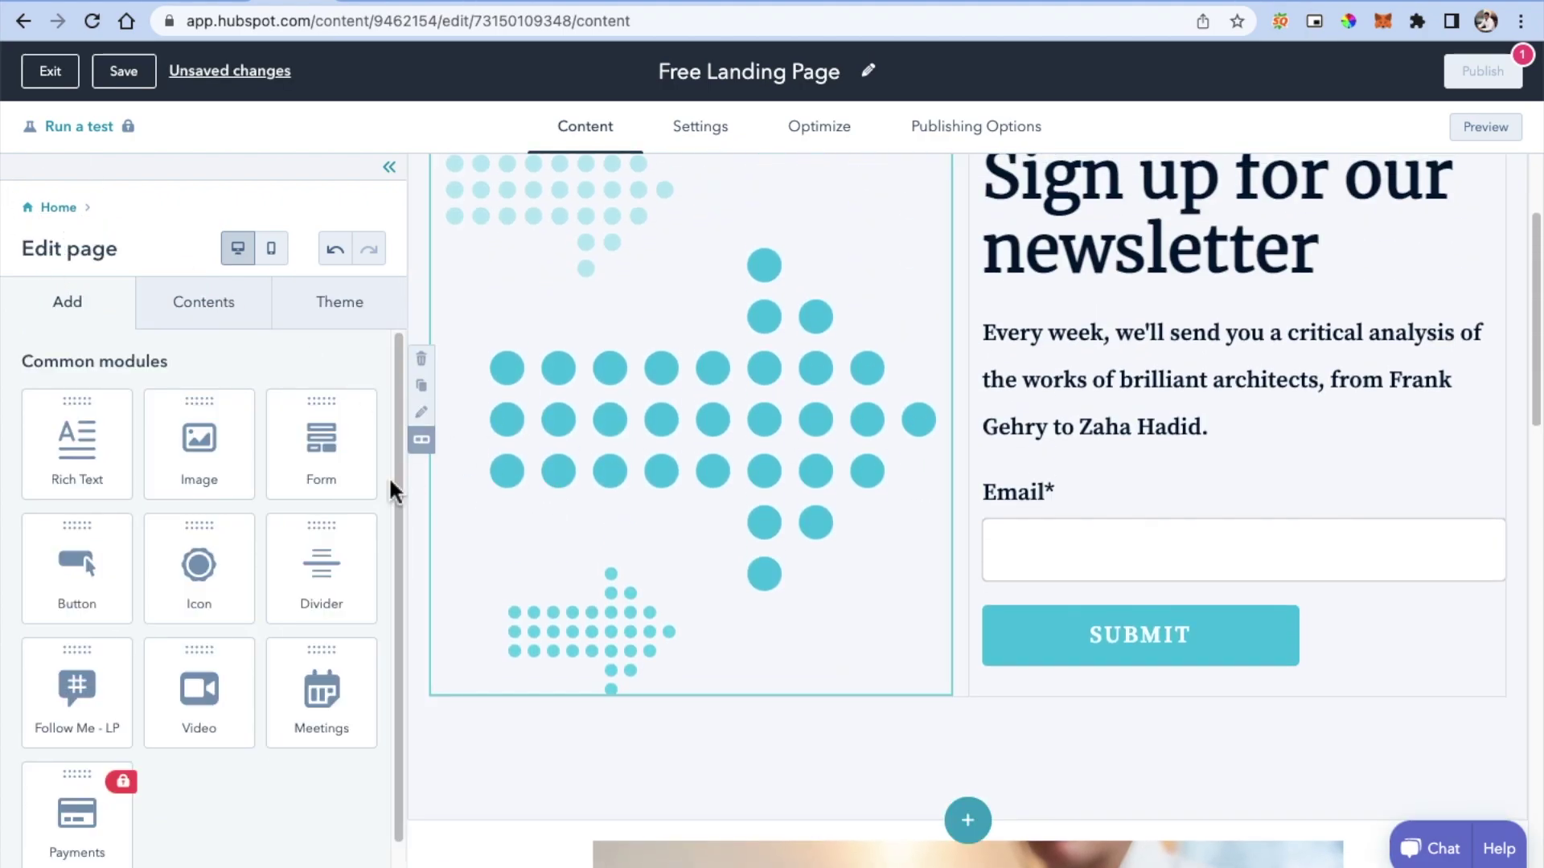
scroll(913, 451, "down", 10)
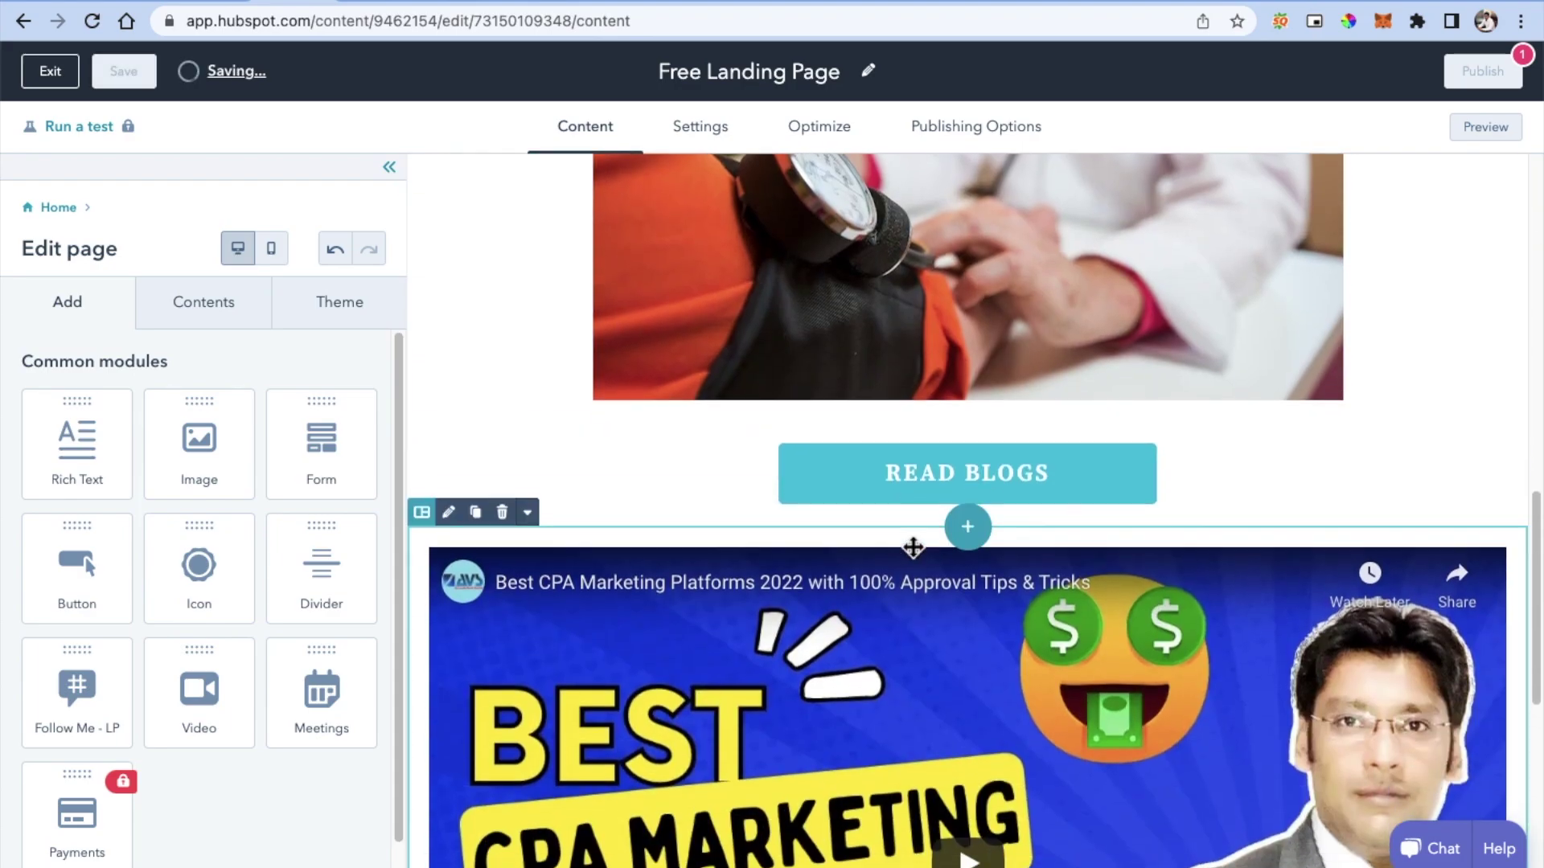
scroll(914, 547, "down", 2)
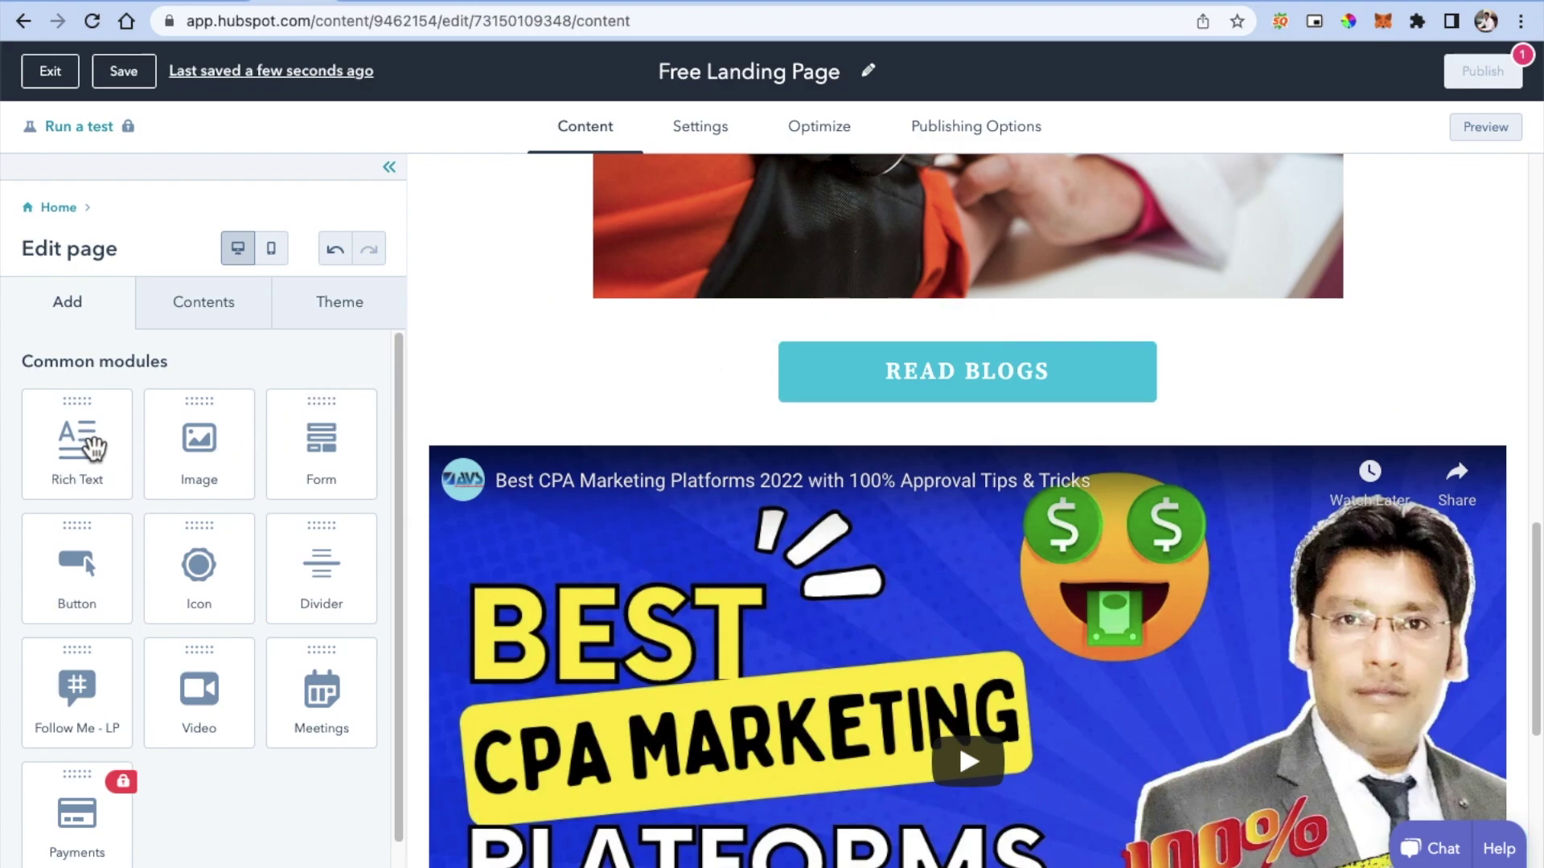
left_click_drag(90, 460, 962, 437)
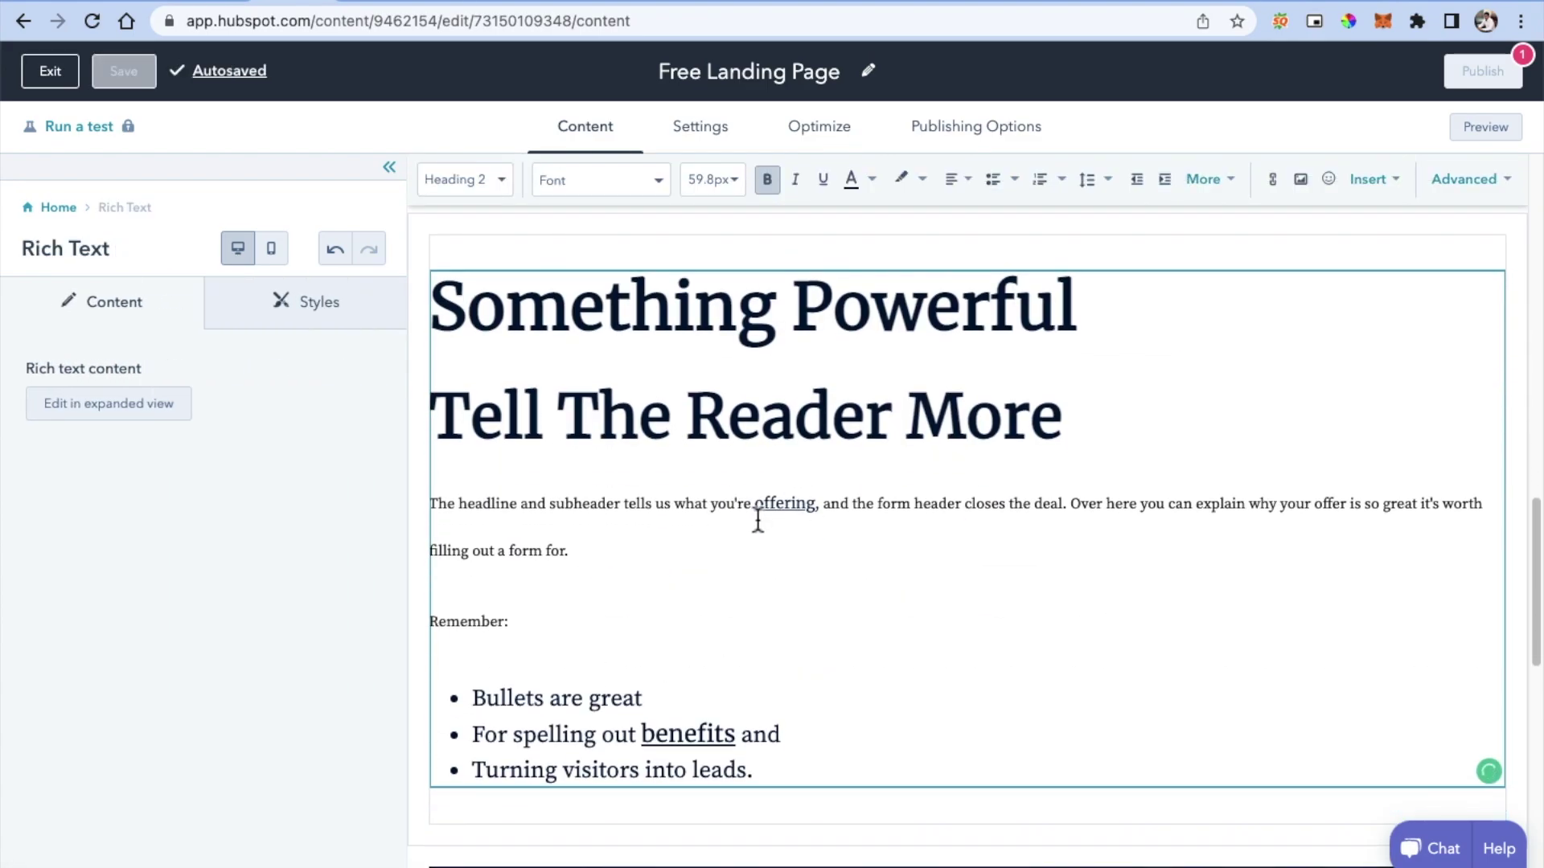
Step: Delete the placeholder paragraphs and bullet list from the Rich Text module, keeping only its two headings
left_click_drag(756, 755, 427, 468)
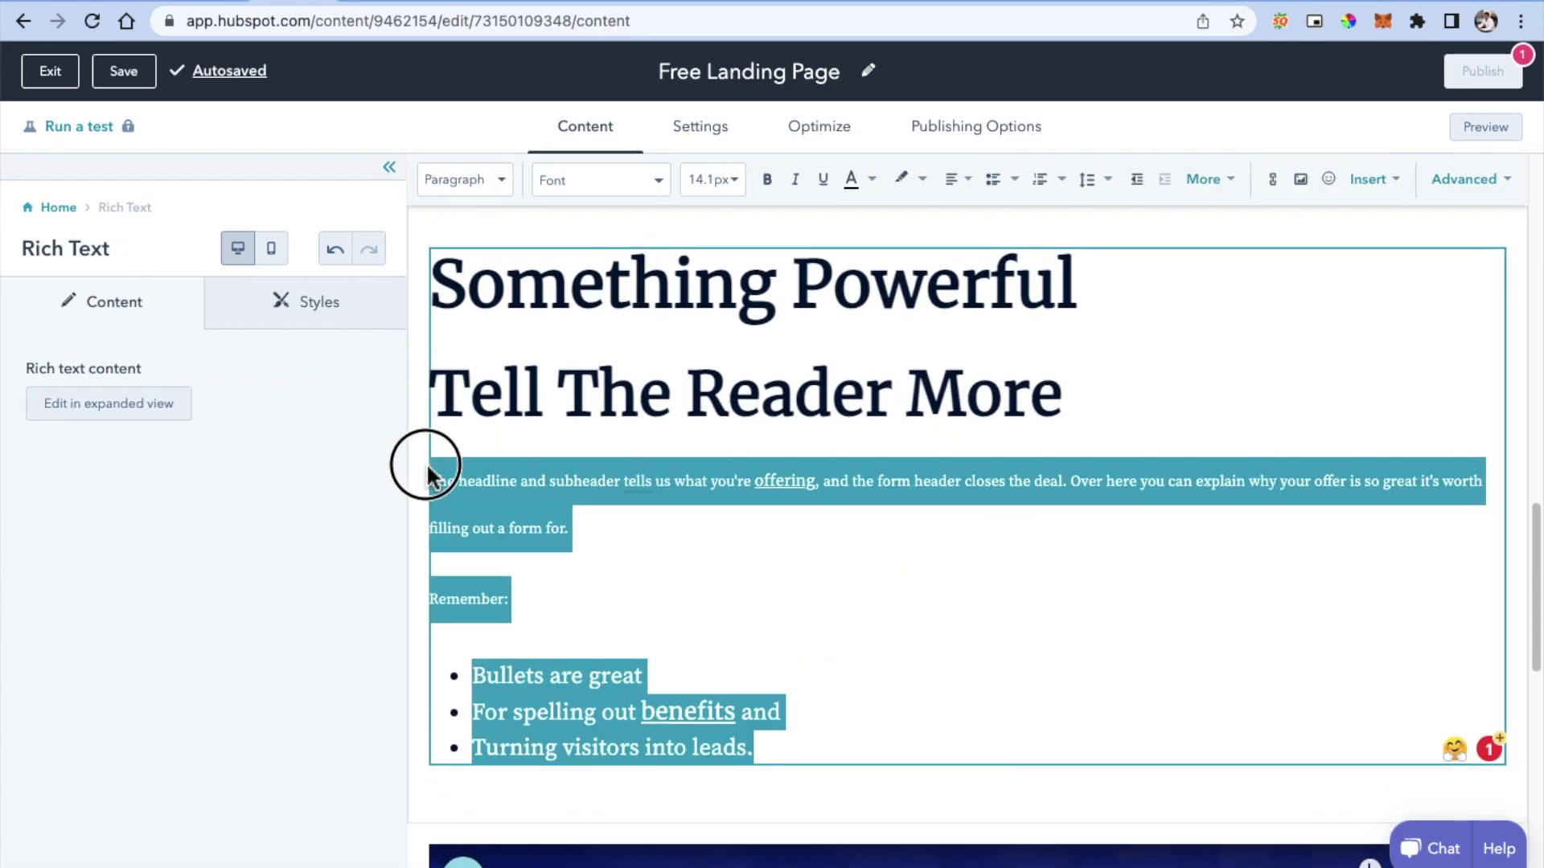
key("BackSpace")
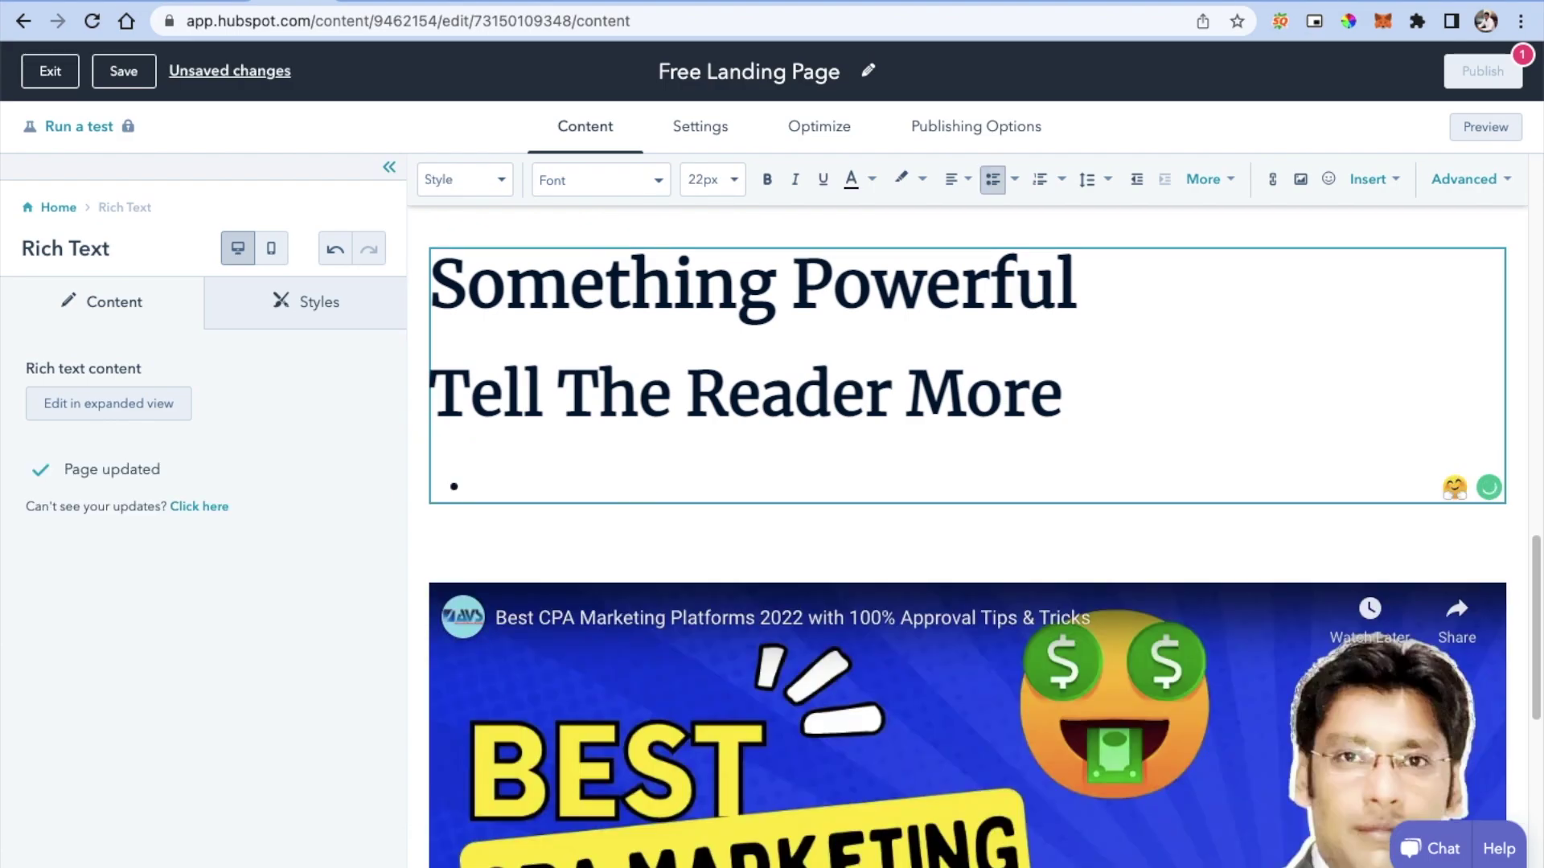
key("BackSpace")
key("BackSpace")
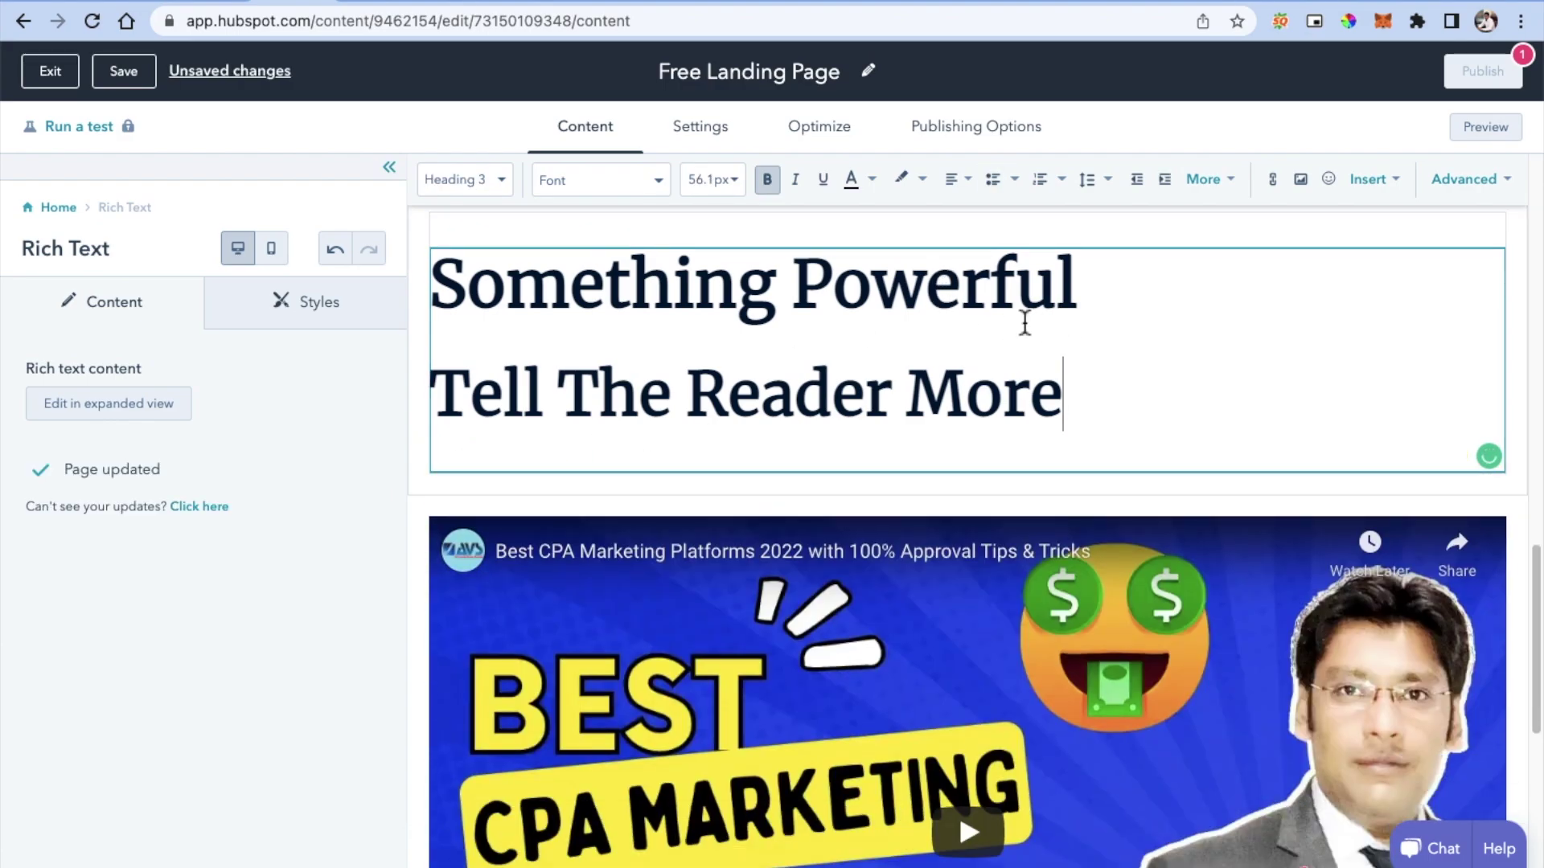
Step: Center both headings, Something Powerful and Tell The Reader More, in the Rich Text module
left_click_drag(1063, 394, 432, 278)
left_click(960, 187)
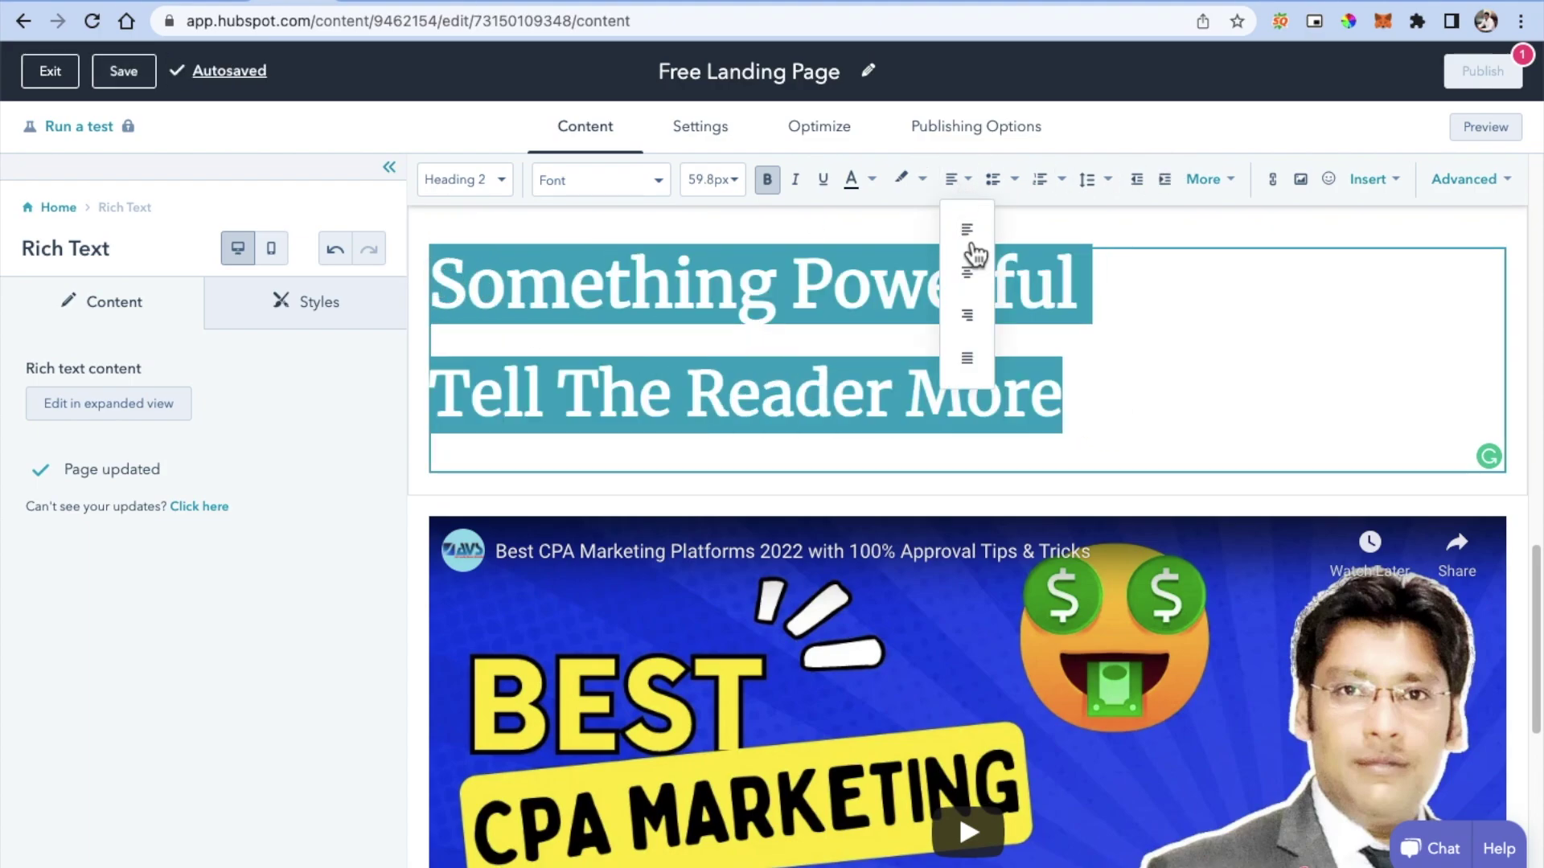
left_click(982, 297)
left_click(986, 405)
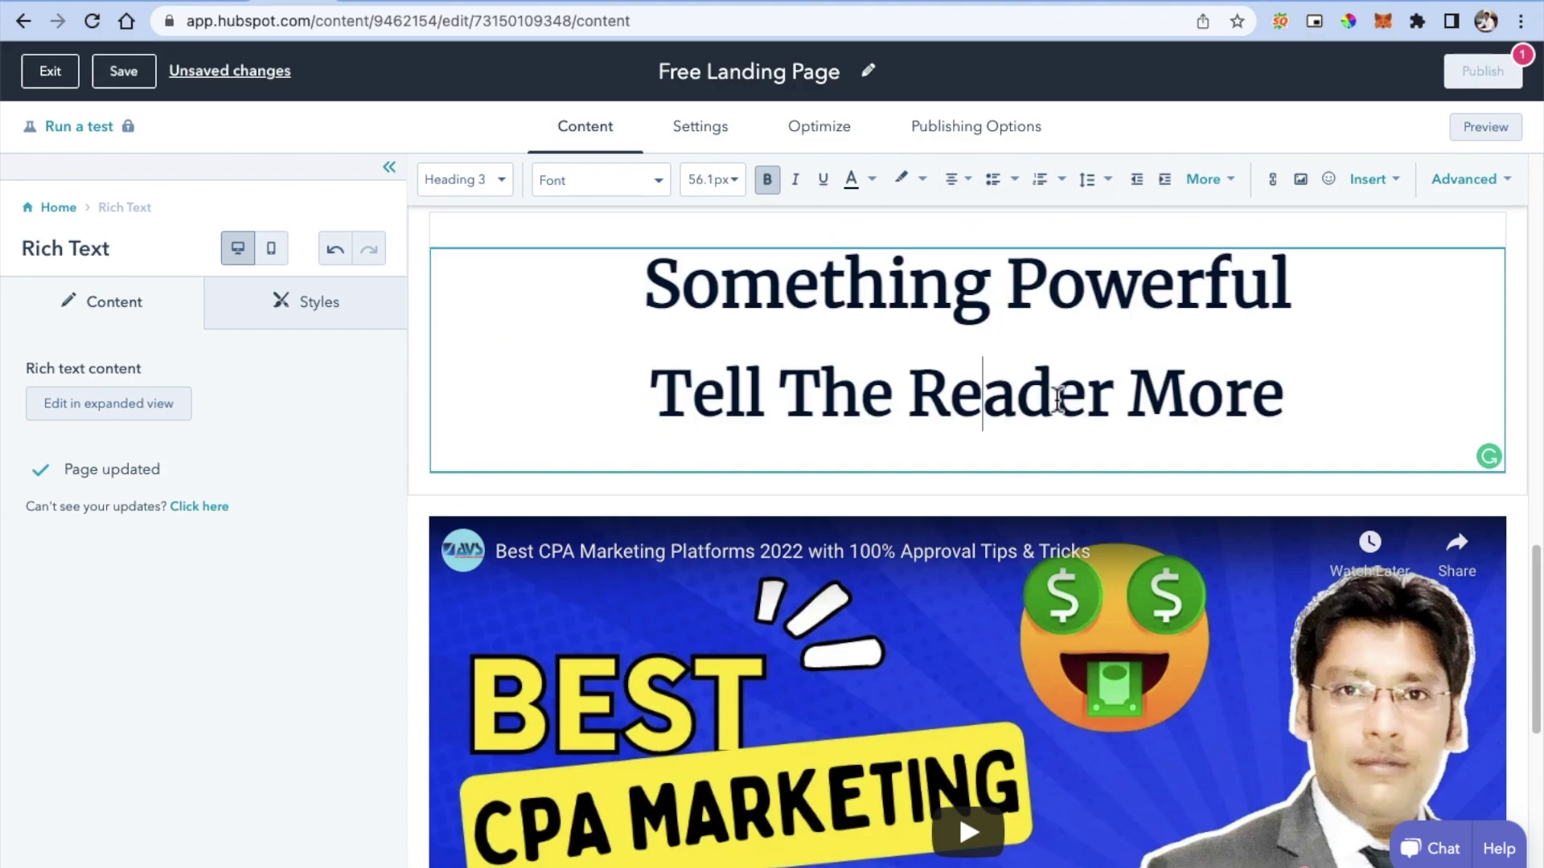
scroll(1058, 403, "up", 4)
scroll(1058, 398, "down", 9)
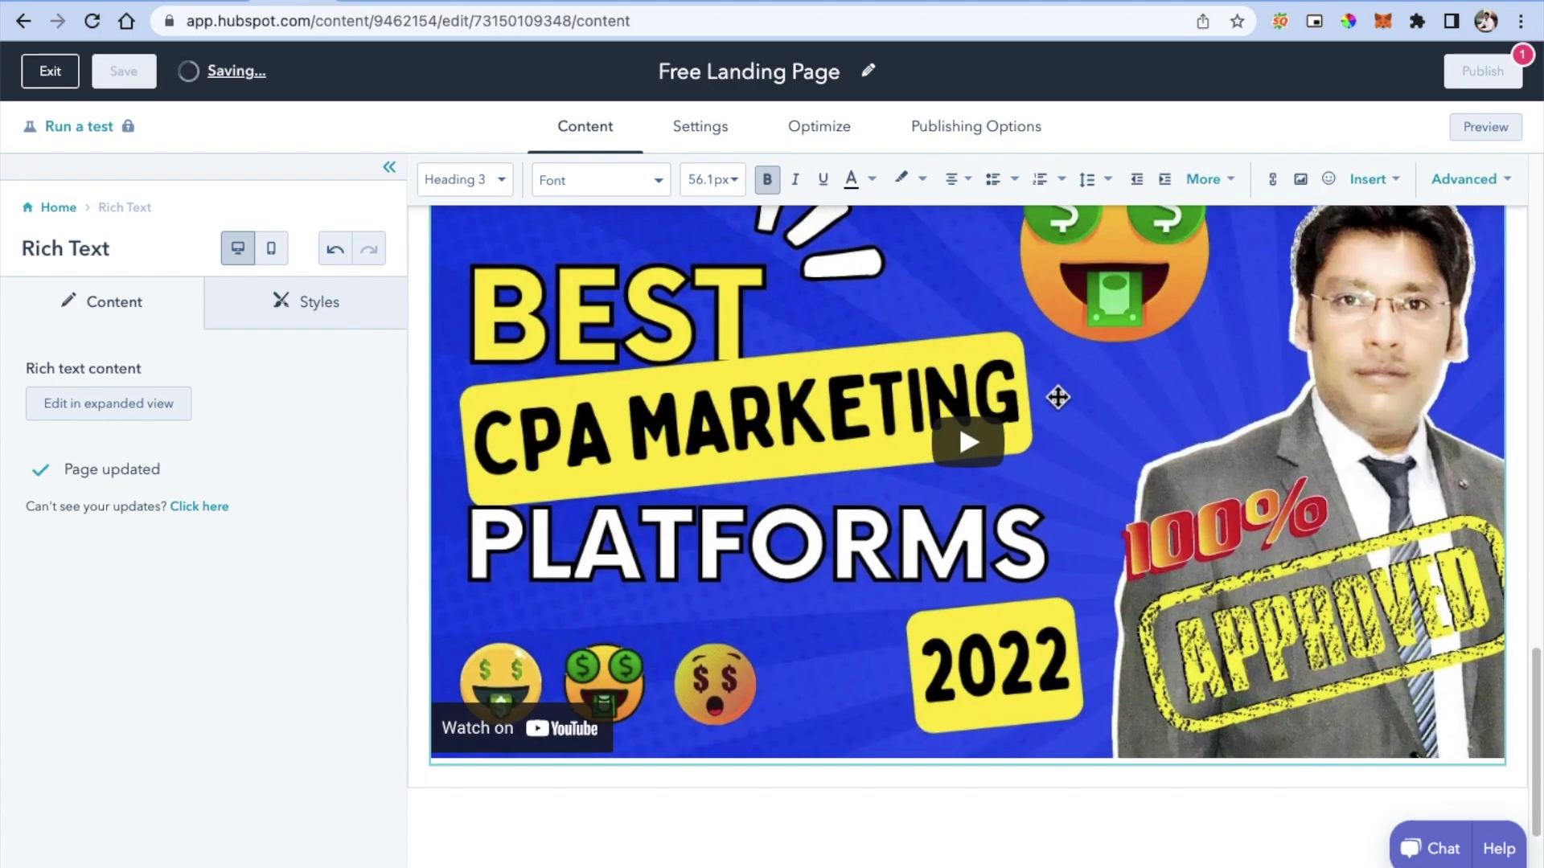
scroll(1077, 441, "down", 3)
scroll(1085, 445, "up", 15)
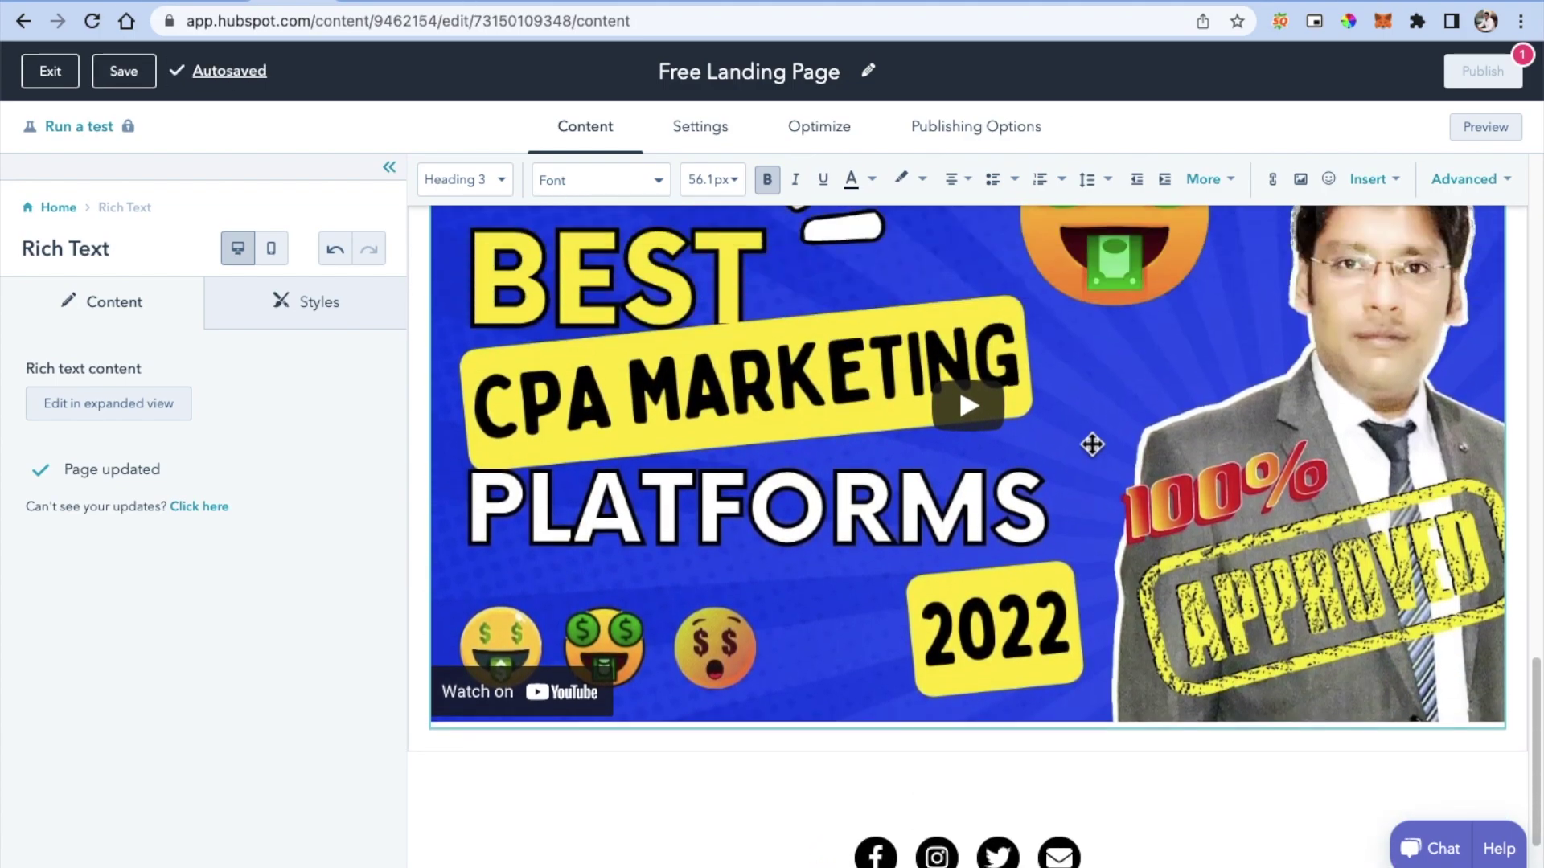
scroll(1190, 455, "up", 6)
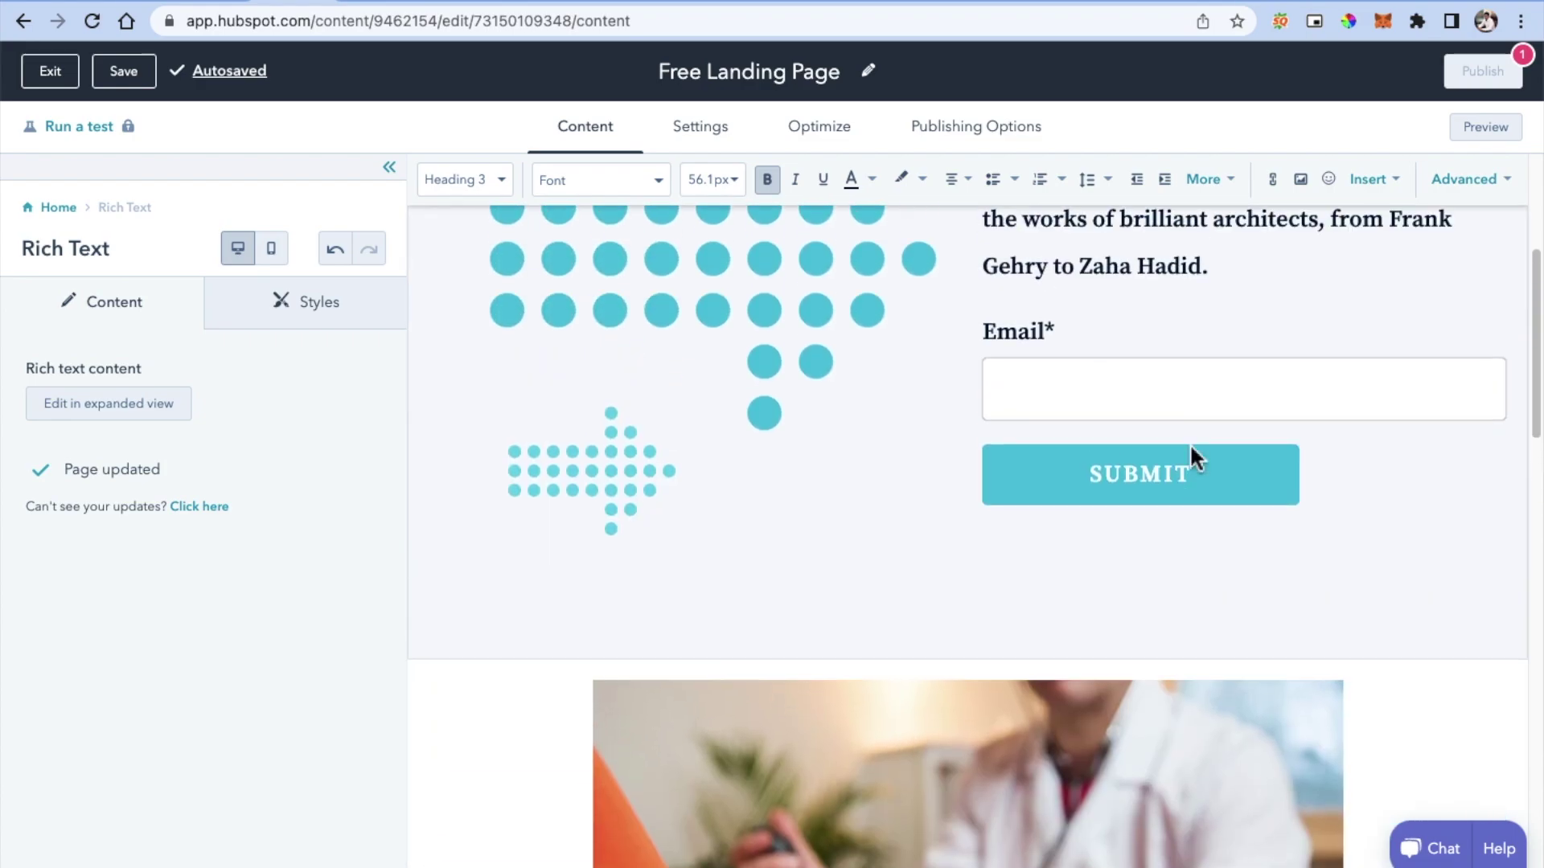
Step: Close the Rich Text editing and add an Icon module below the video, above the social media icons
left_click(1196, 391)
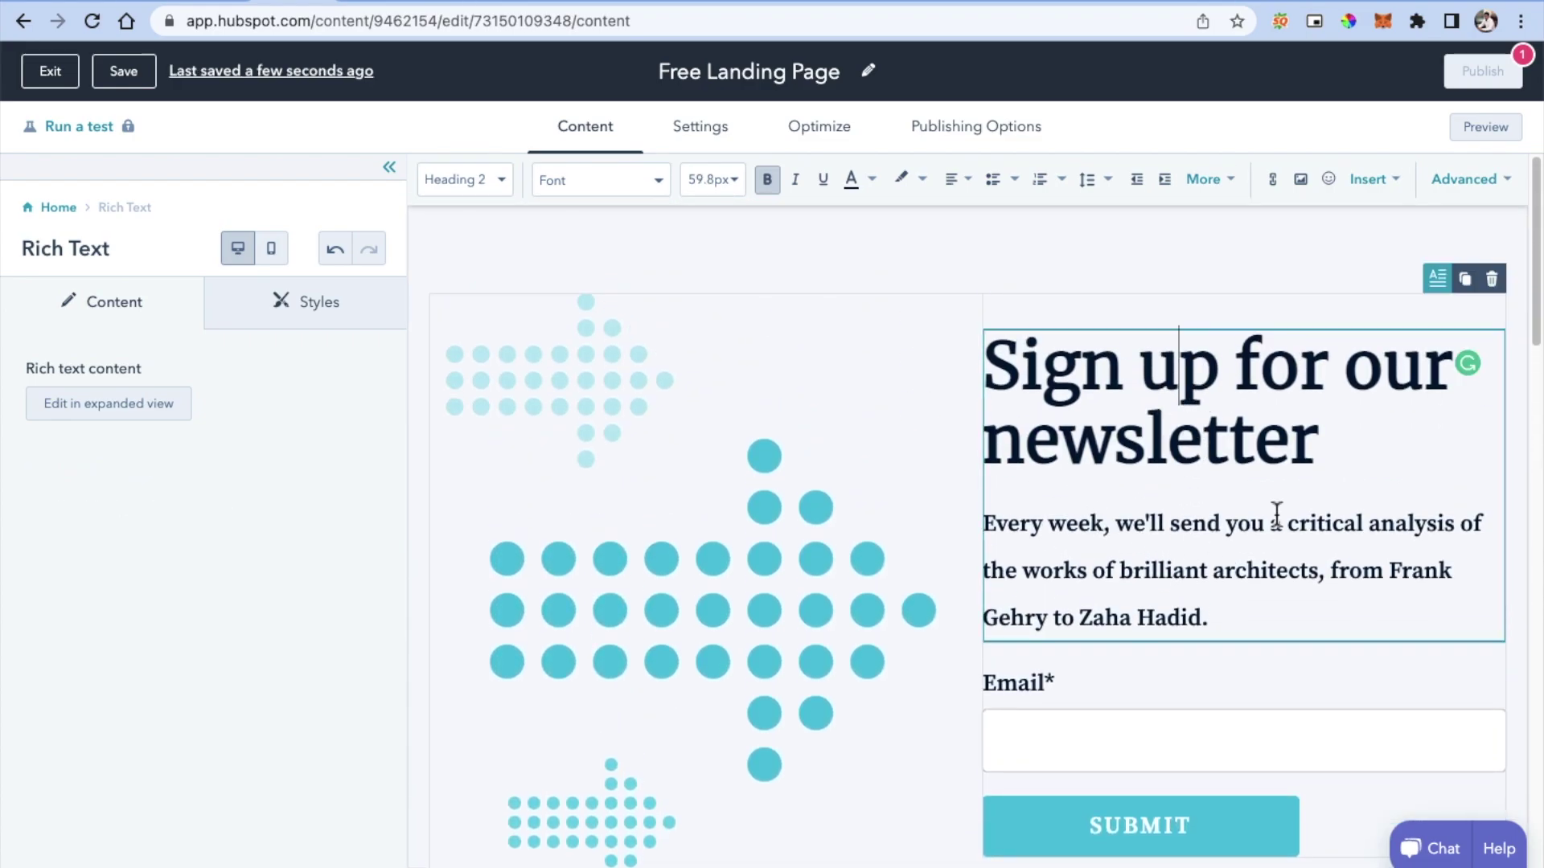
left_click(58, 206)
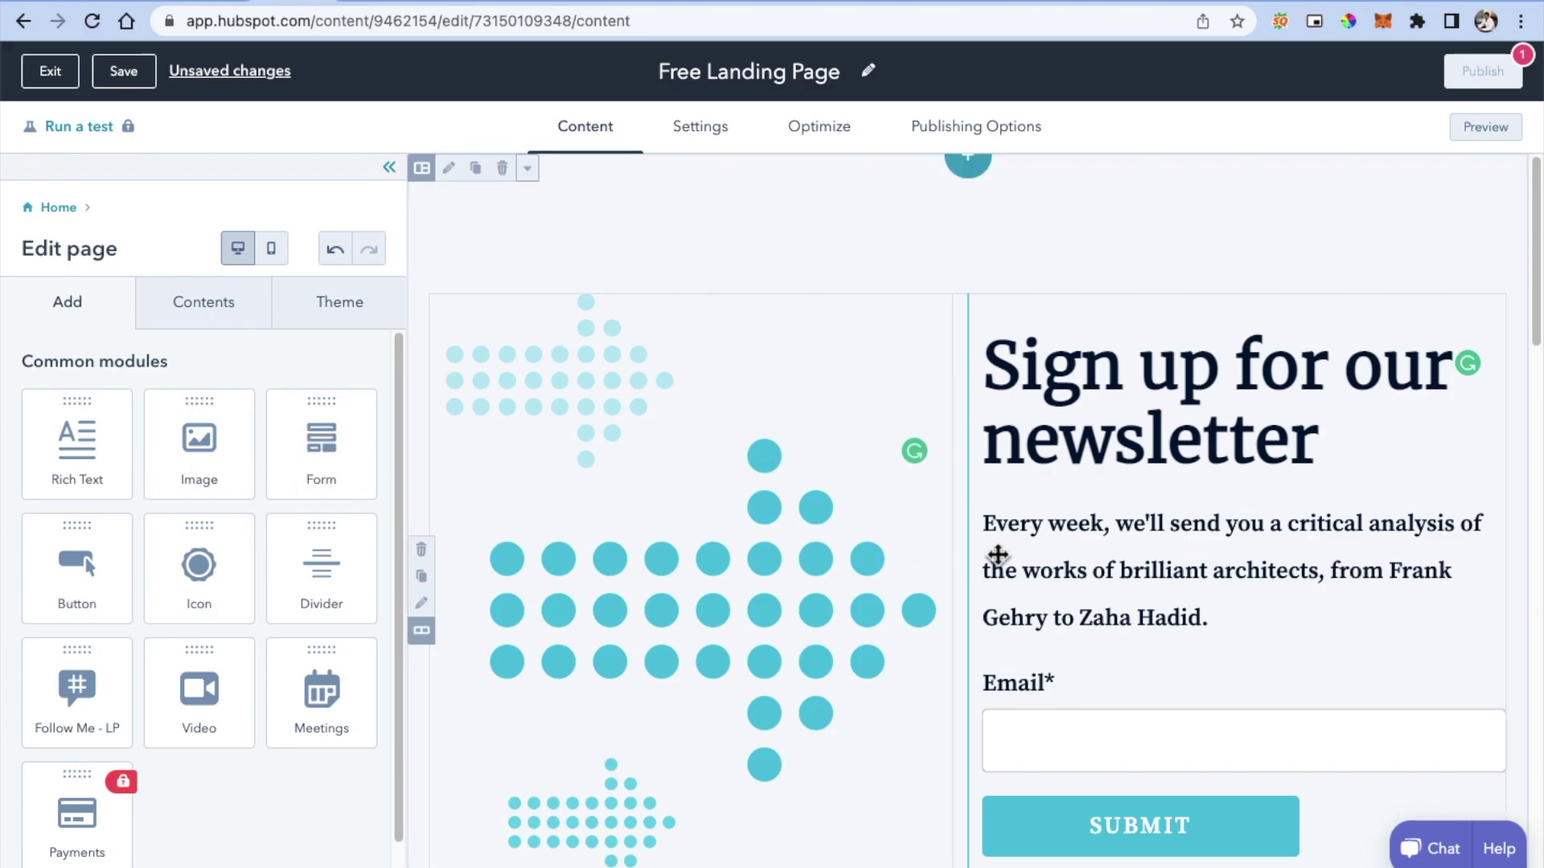
scroll(995, 552, "down", 10)
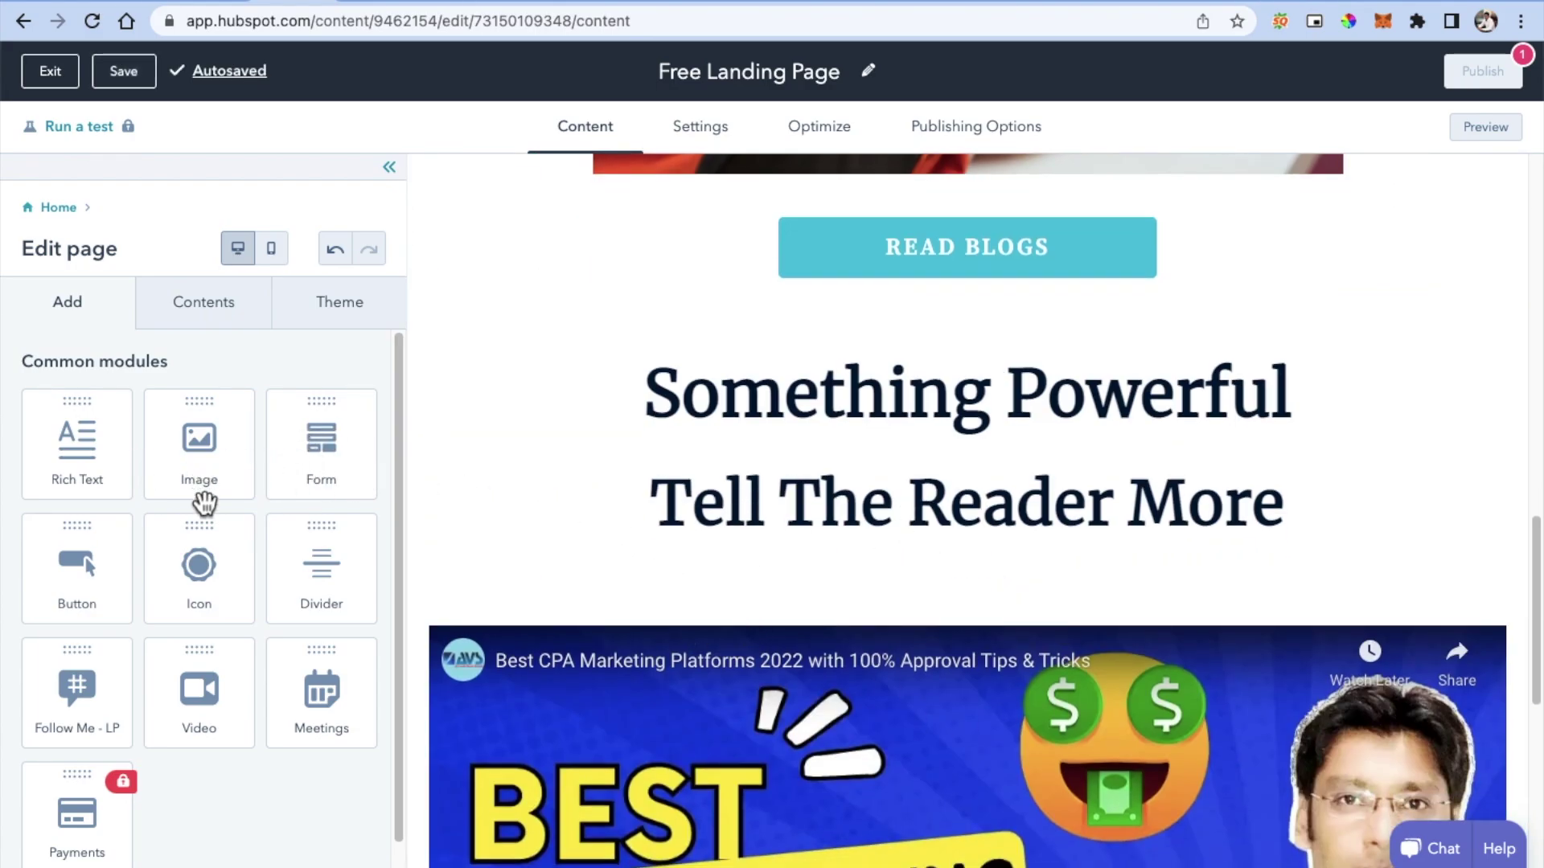
scroll(200, 503, "down", 1)
scroll(875, 520, "down", 8)
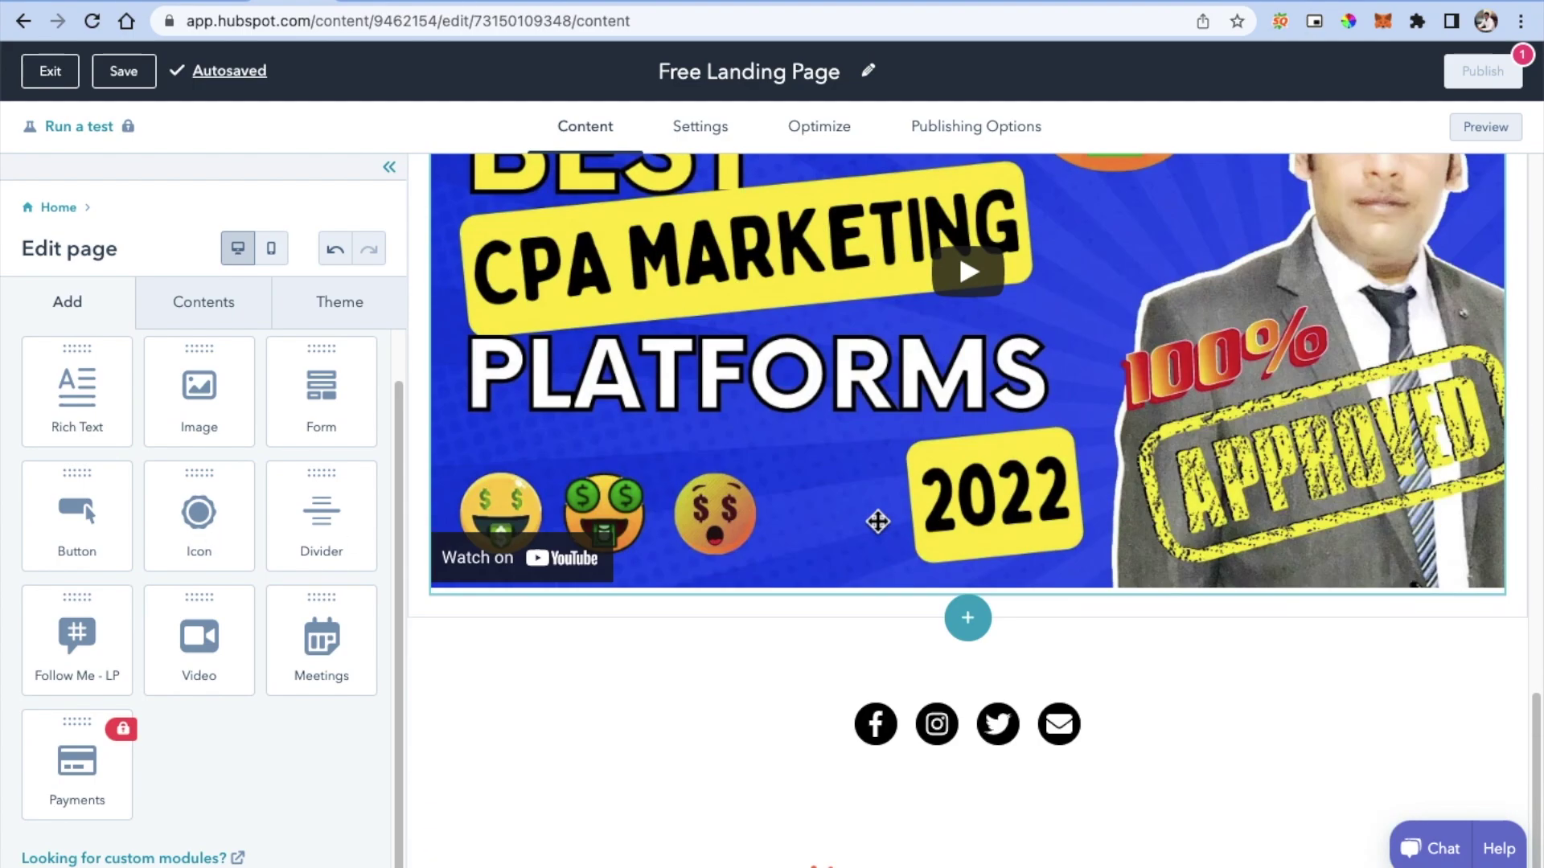
left_click_drag(205, 385, 948, 603)
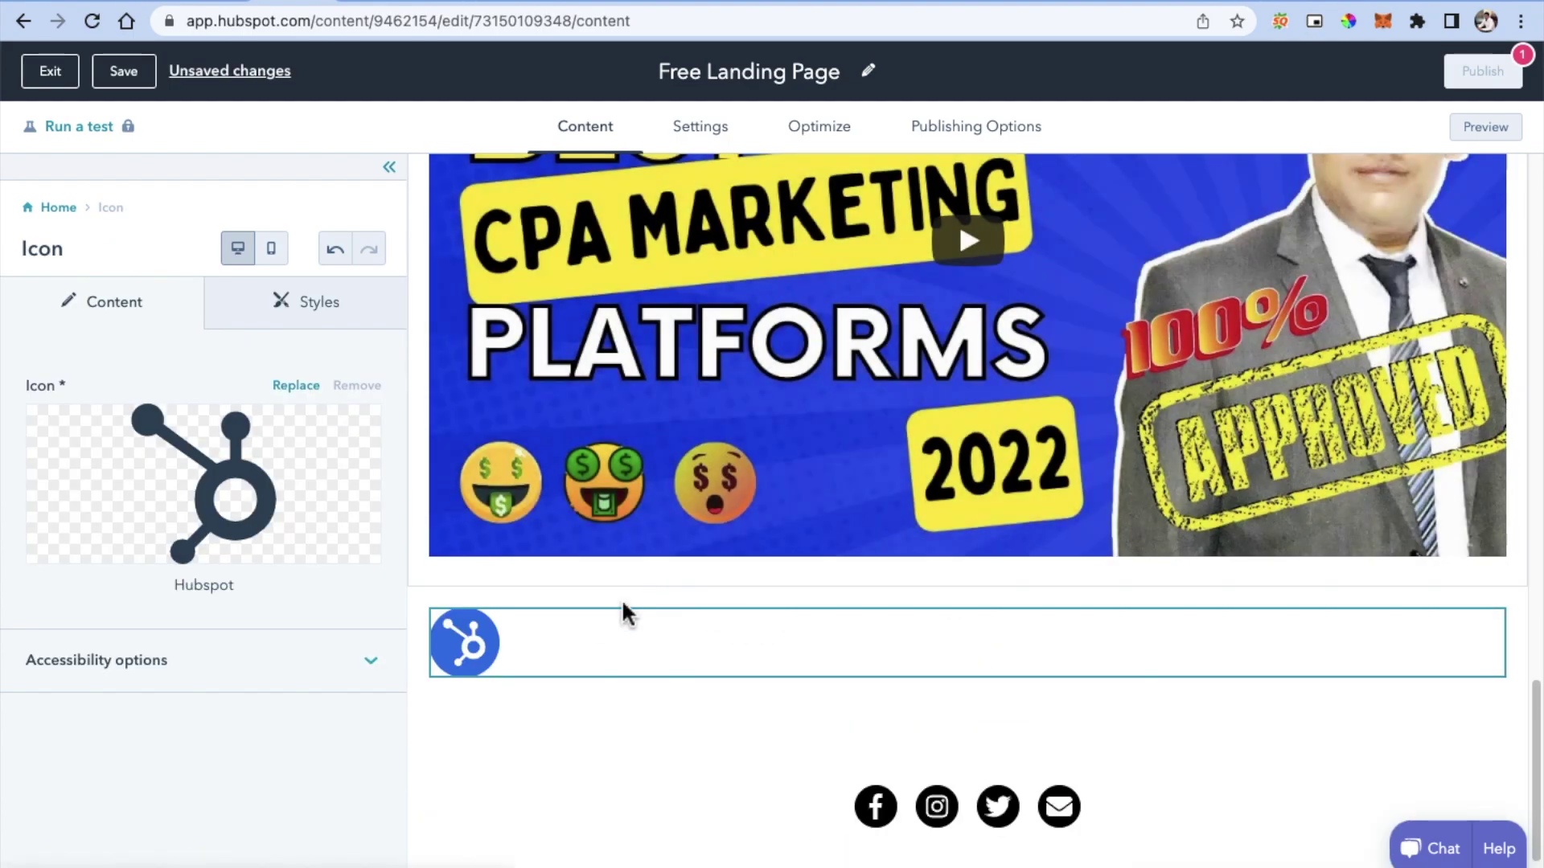
mouse_move(131, 527)
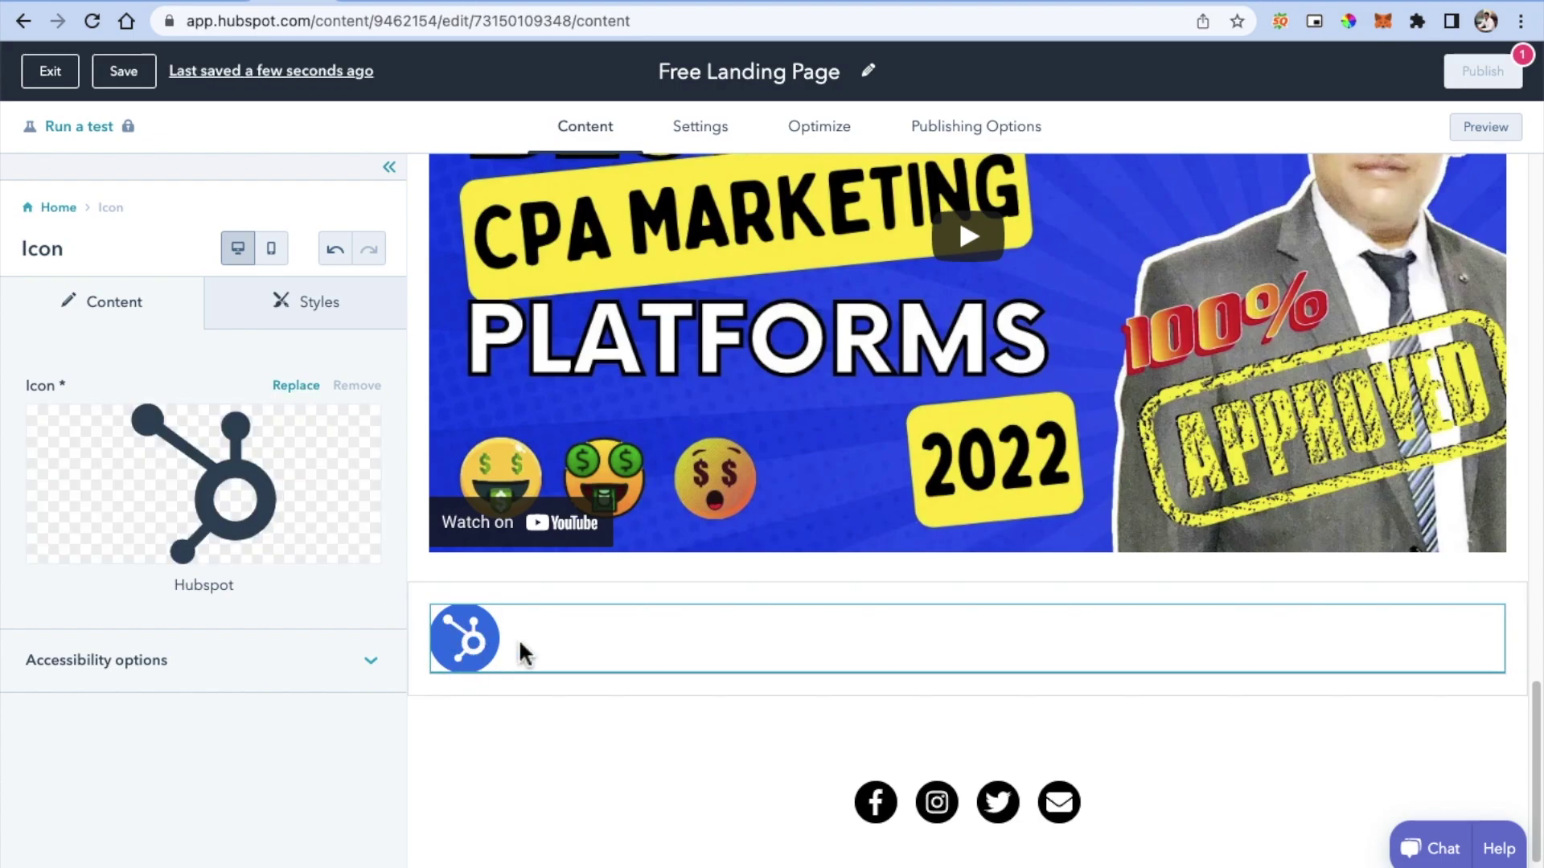
Step: Delete the Icon module below the video
left_click(475, 587)
left_click(472, 634)
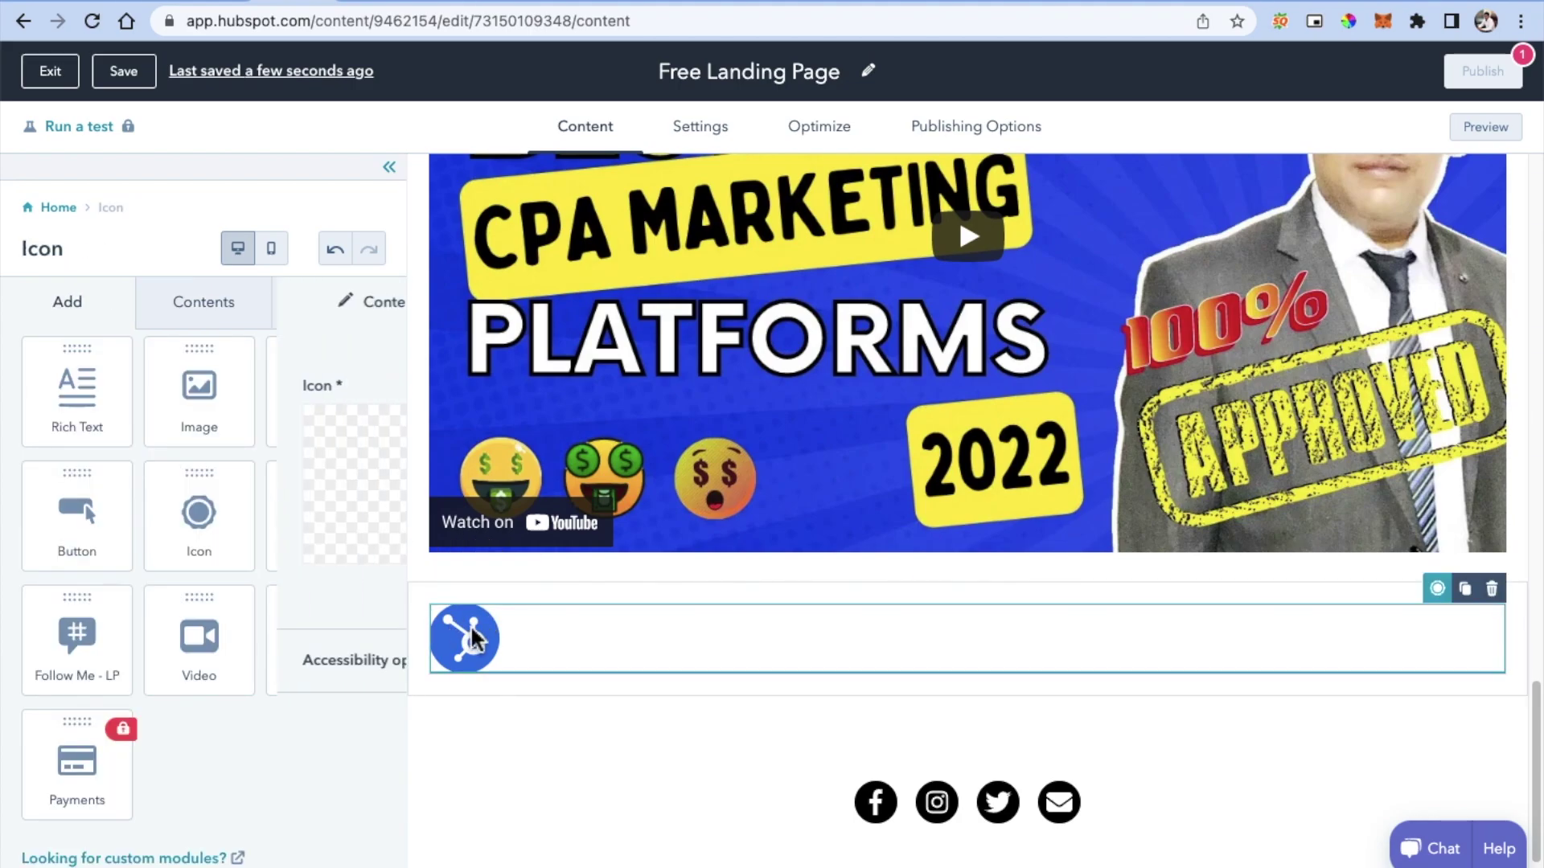
left_click(1494, 592)
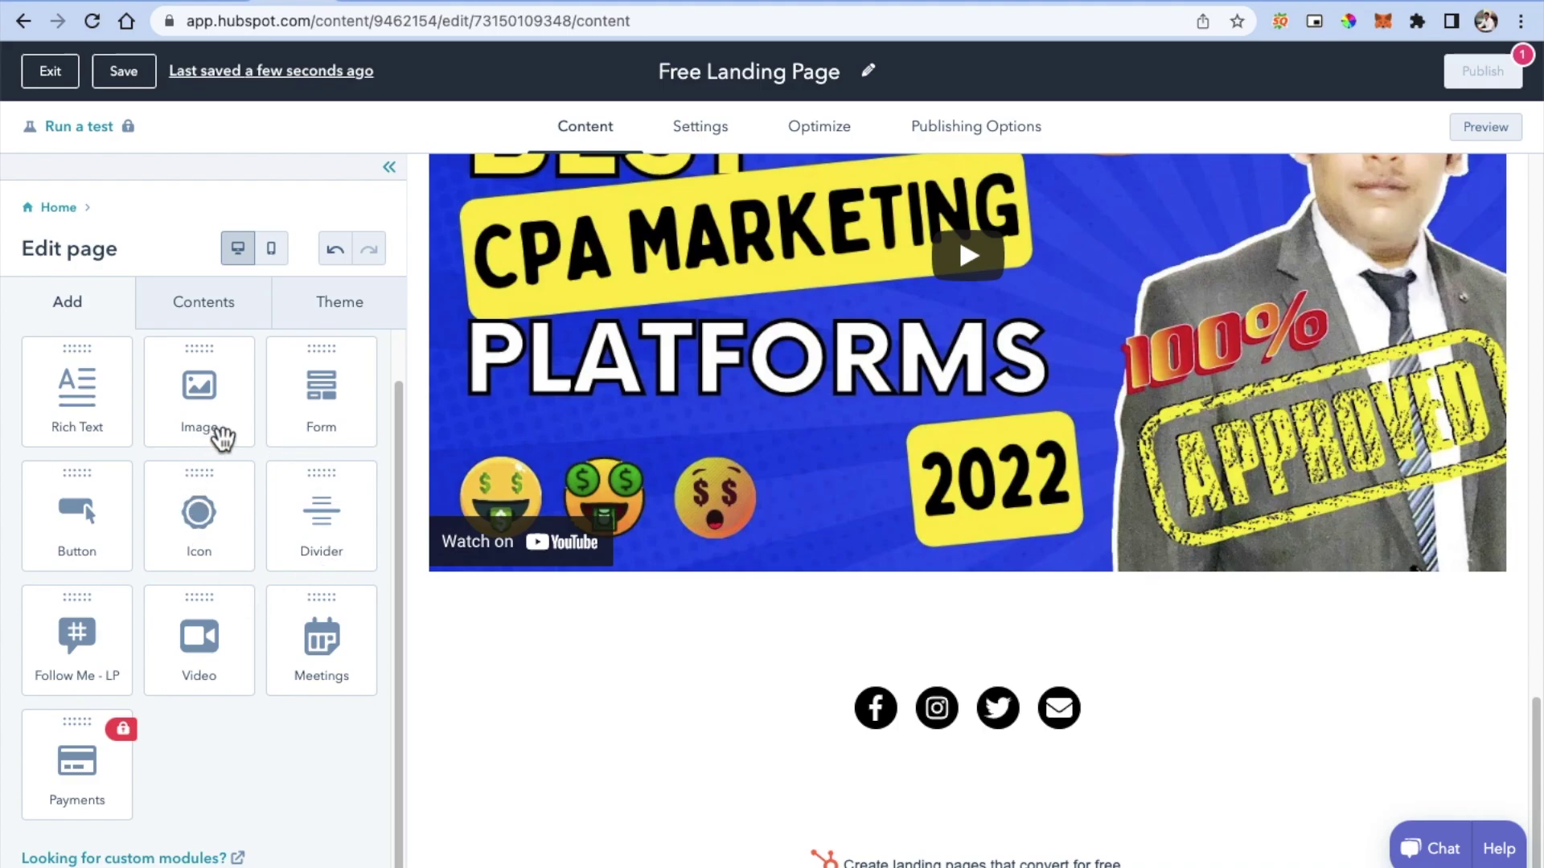
Step: Examine the list of modules in the page's main and footer areas
left_click(227, 322)
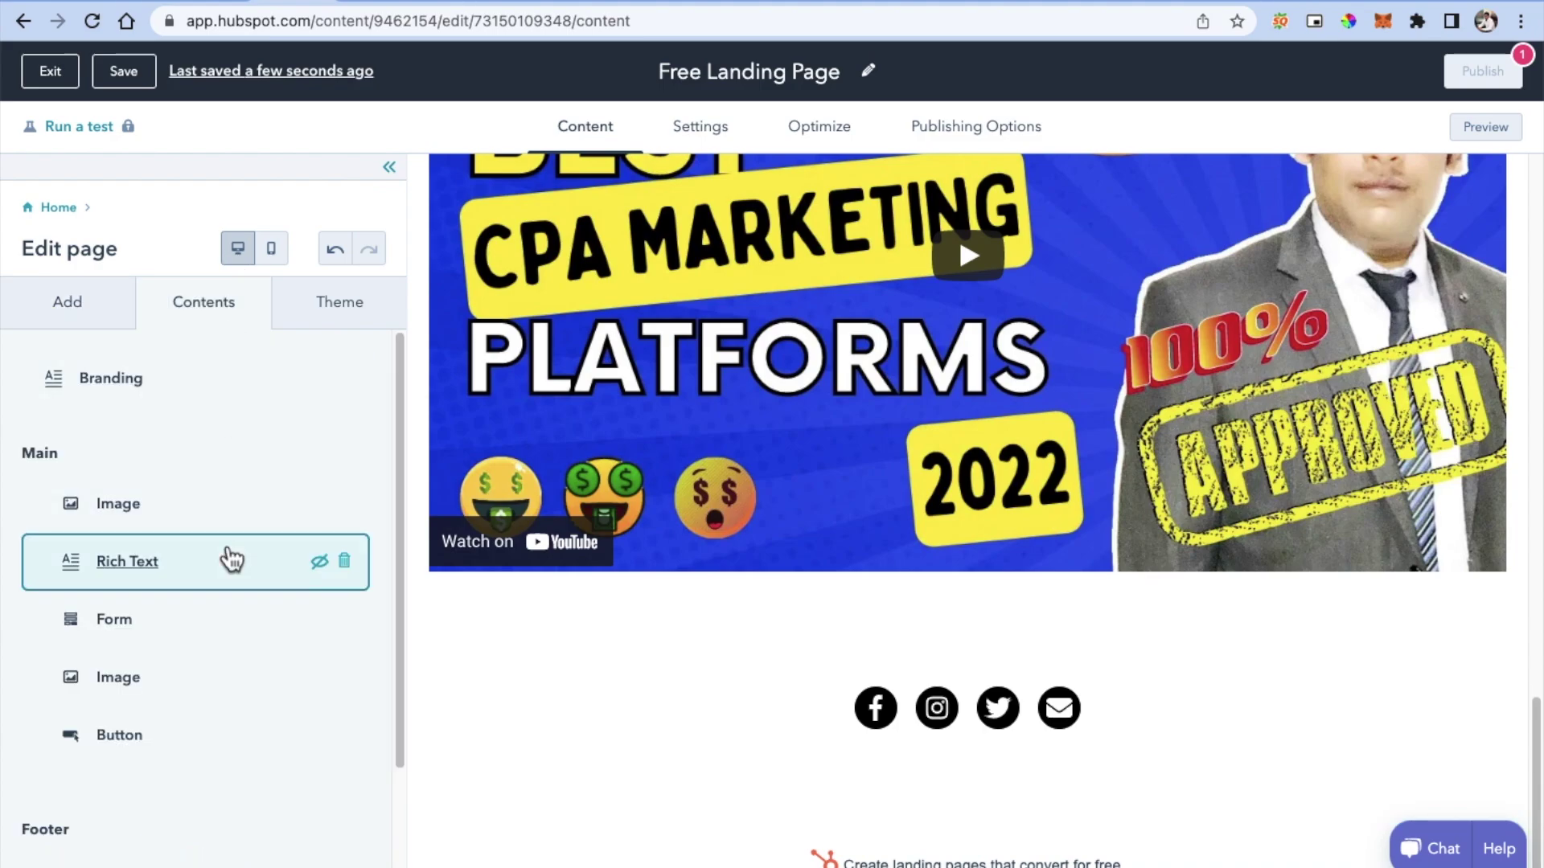
scroll(235, 561, "down", 3)
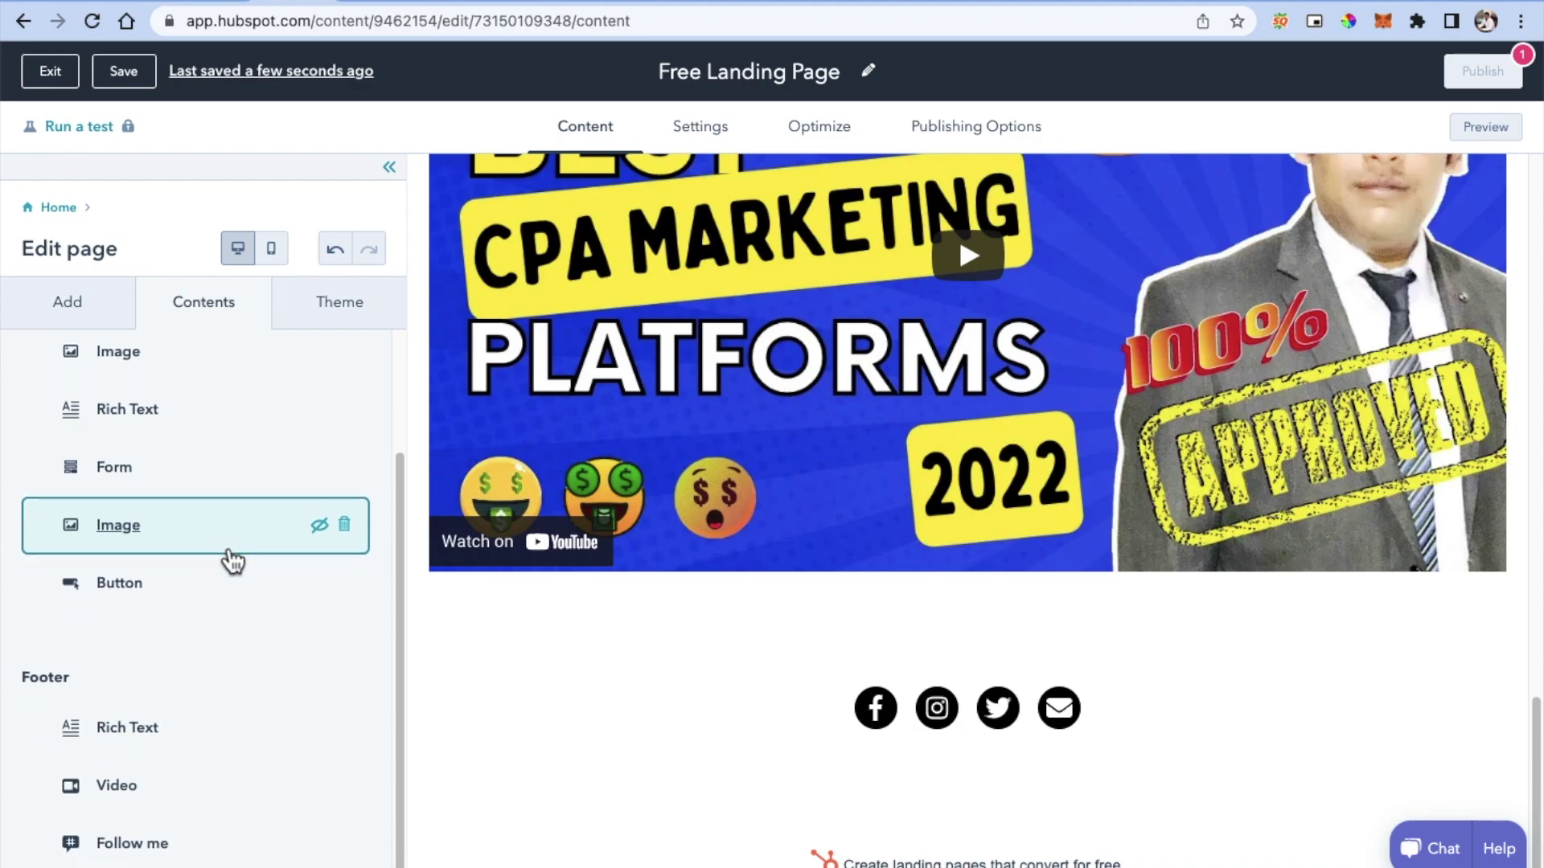
scroll(249, 466, "up", 2)
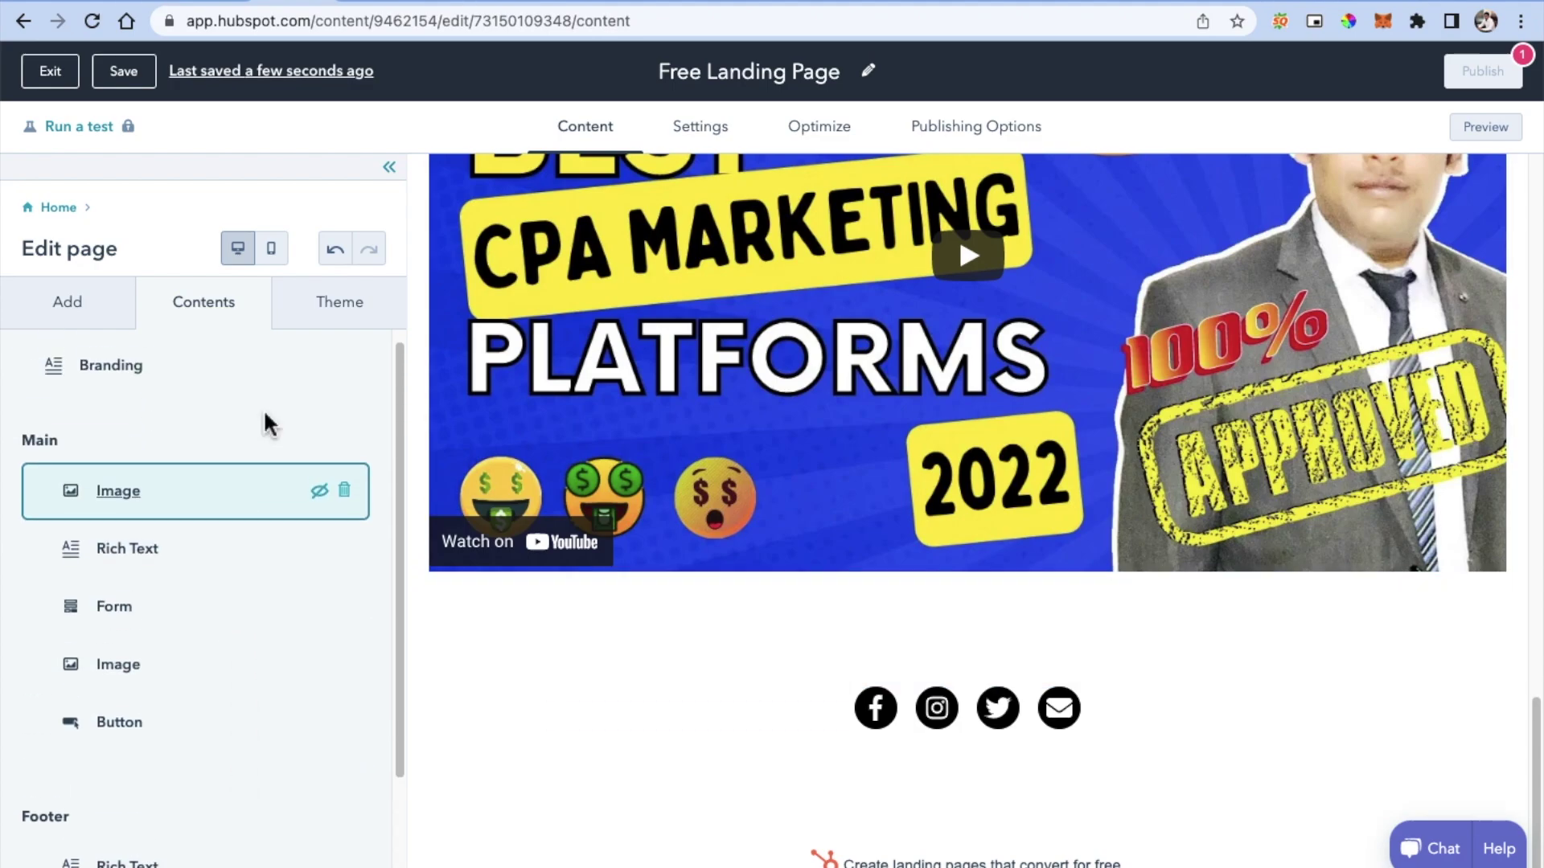
Step: Set the body text font in the theme's typography settings to Impact and check it across the page
left_click(351, 313)
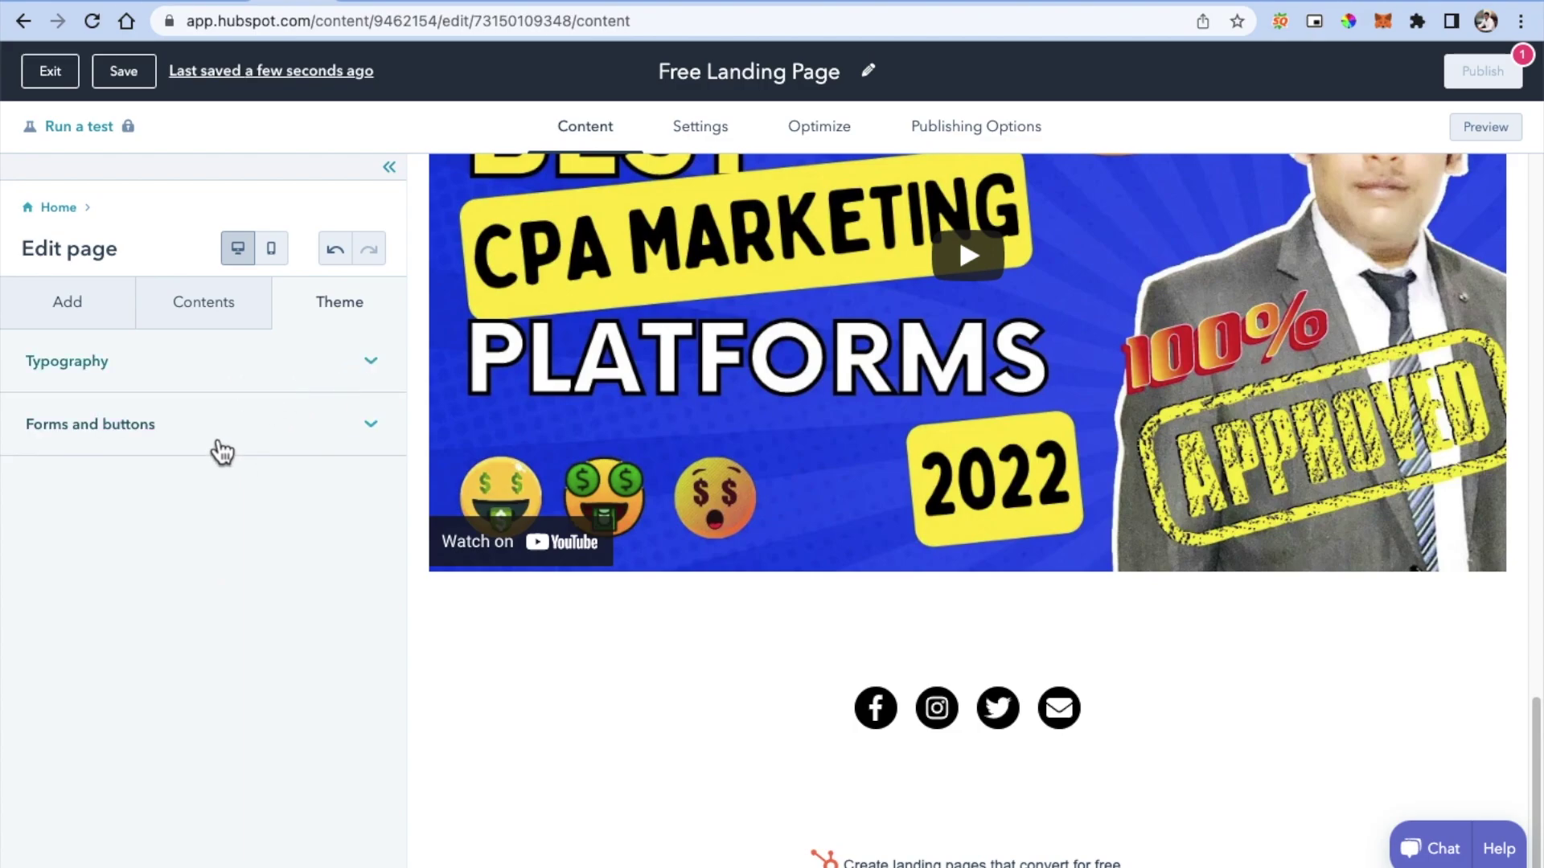
left_click(370, 368)
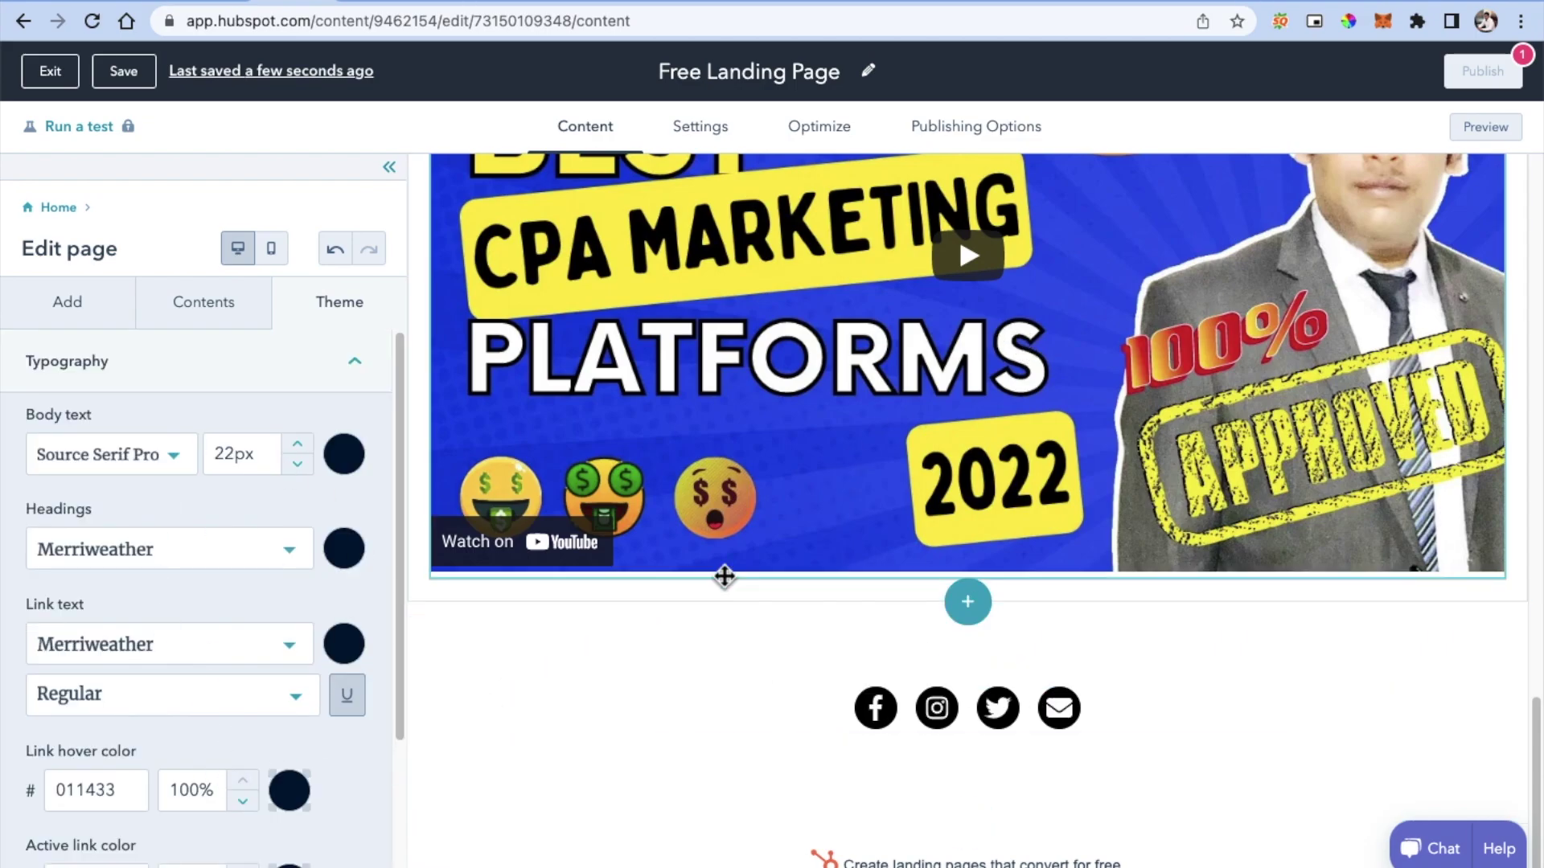
scroll(716, 571, "up", 10)
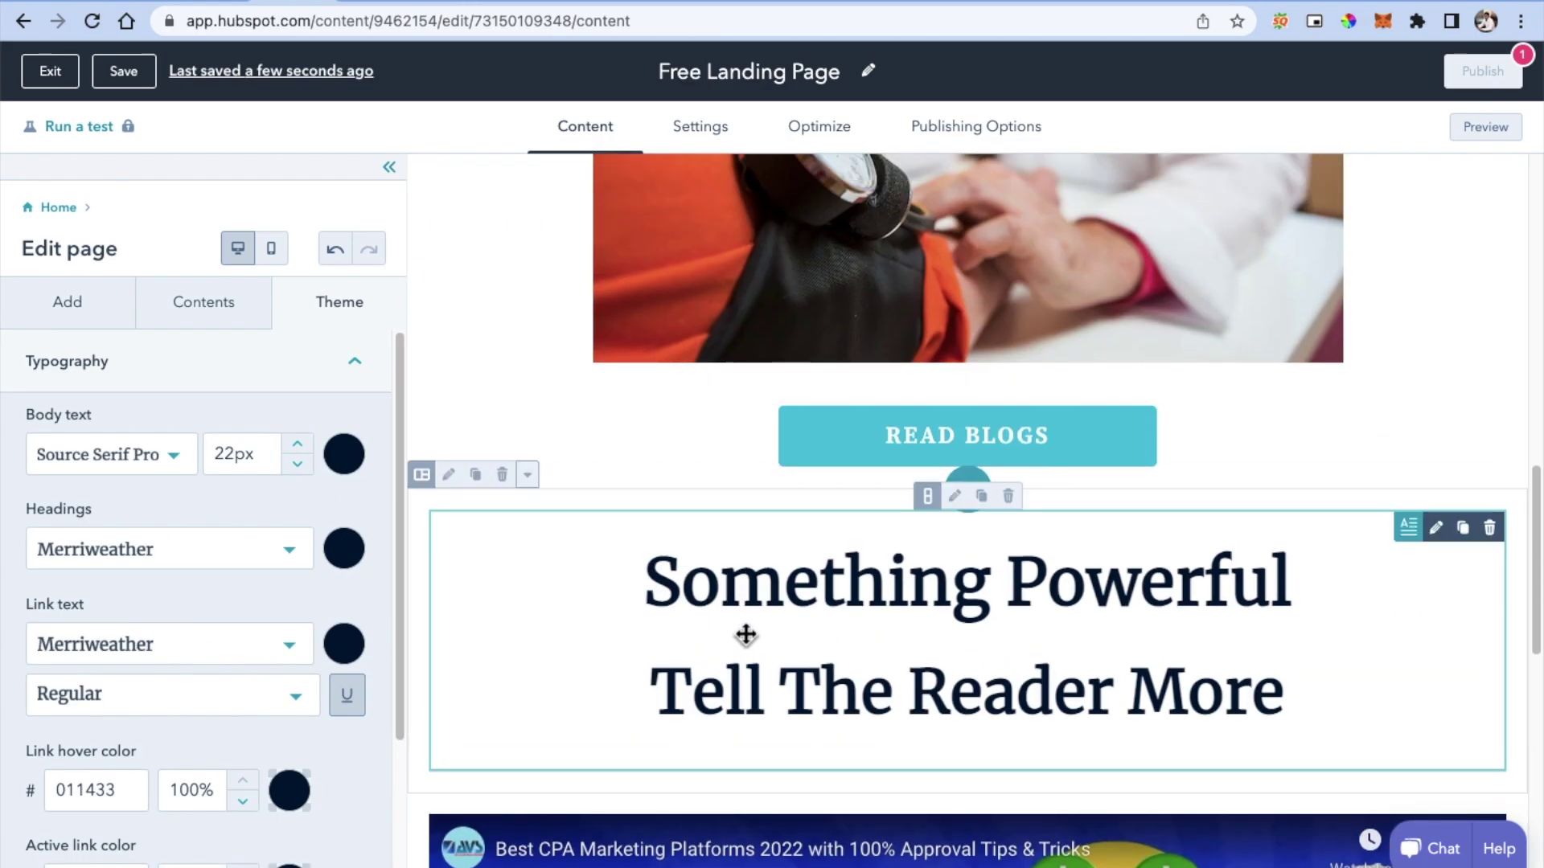
scroll(1023, 456, "up", 8)
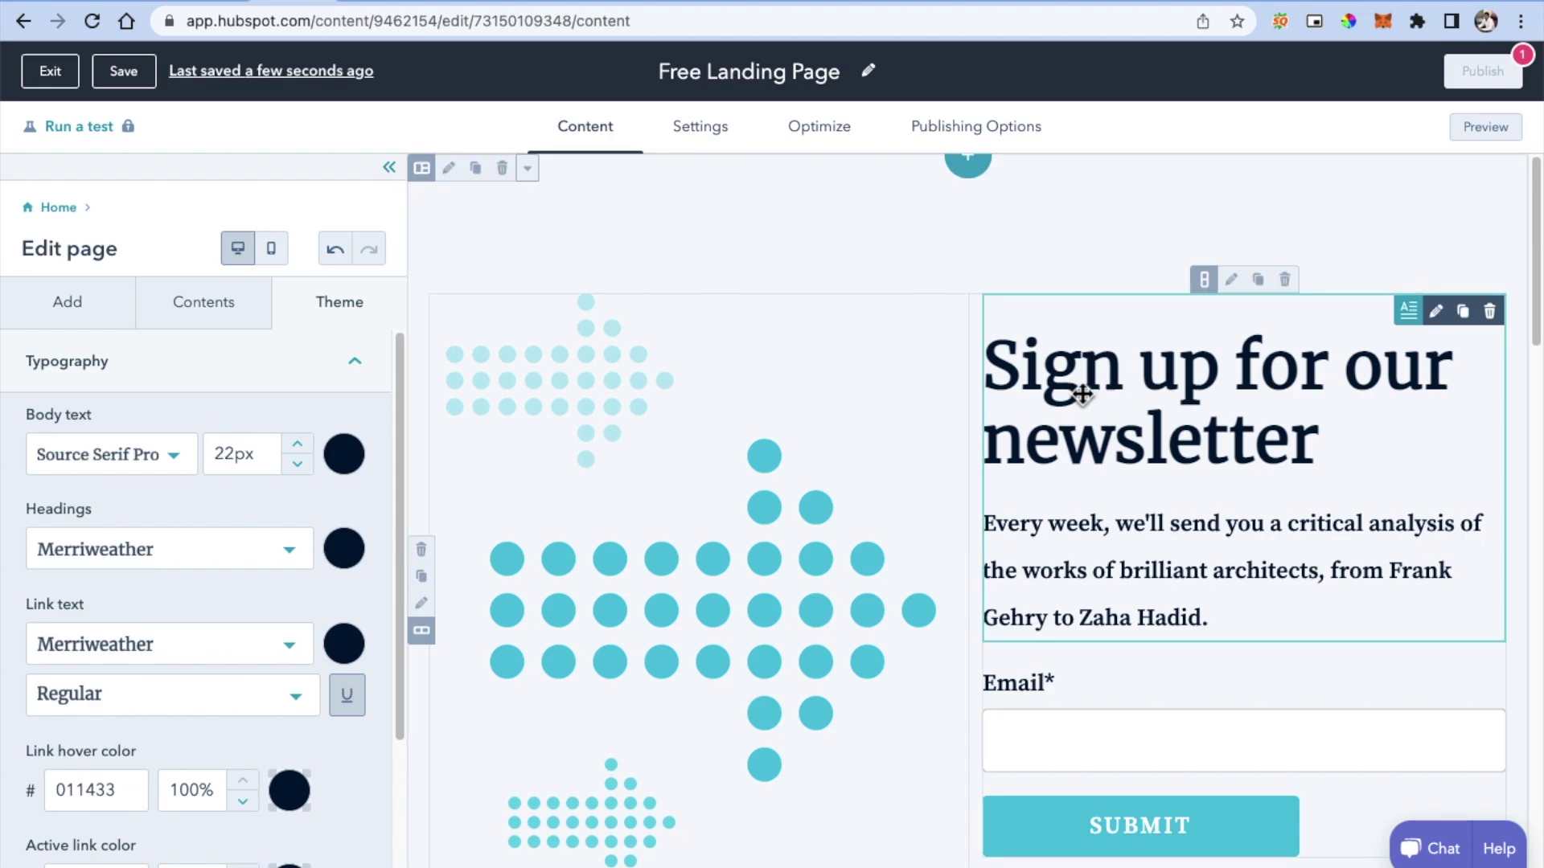
left_click(155, 473)
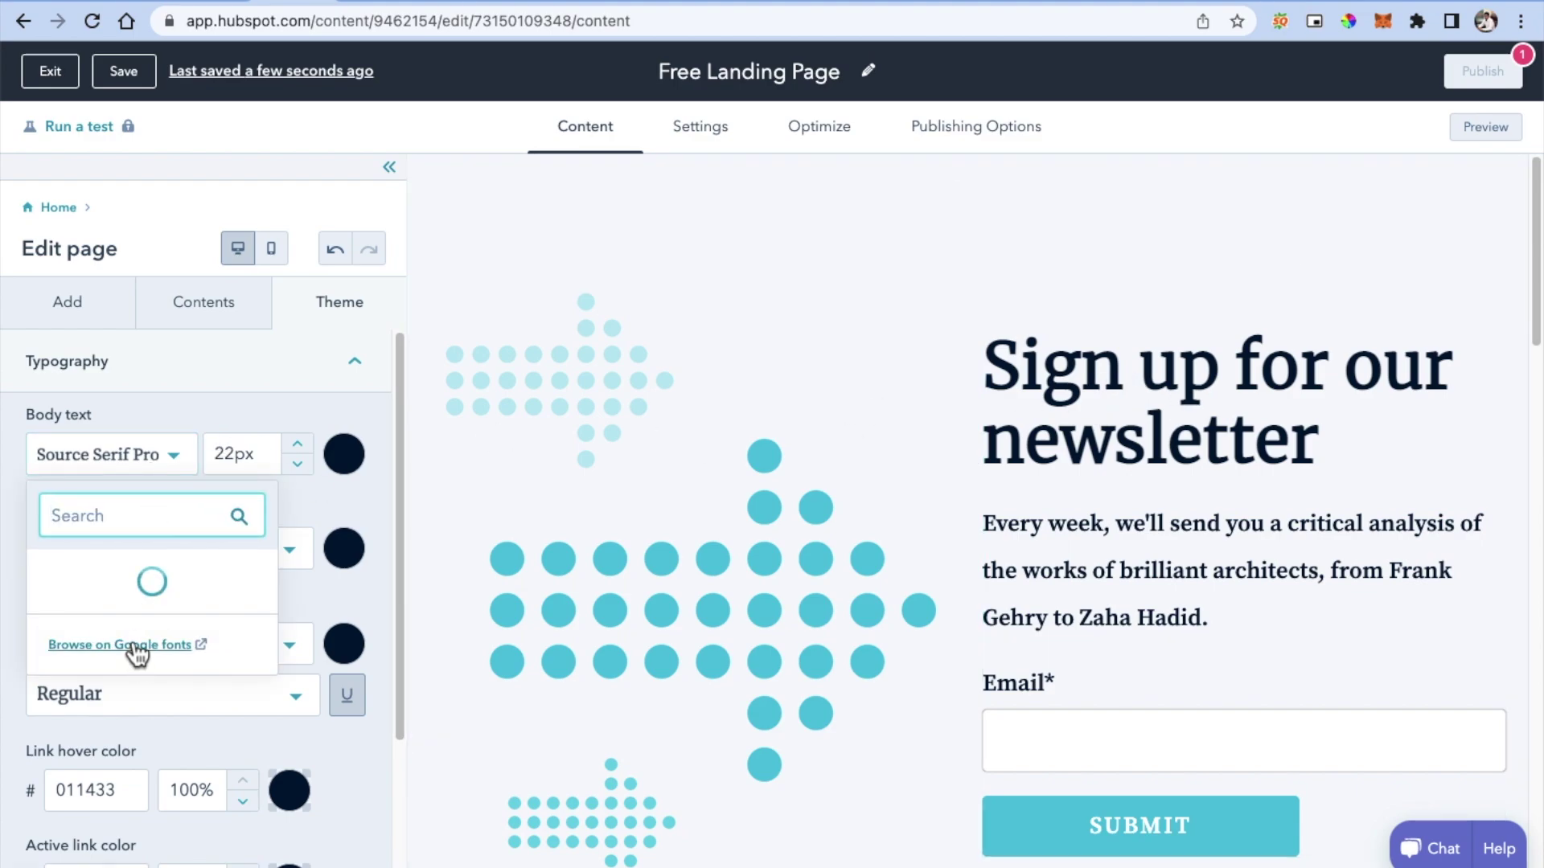
left_click(115, 809)
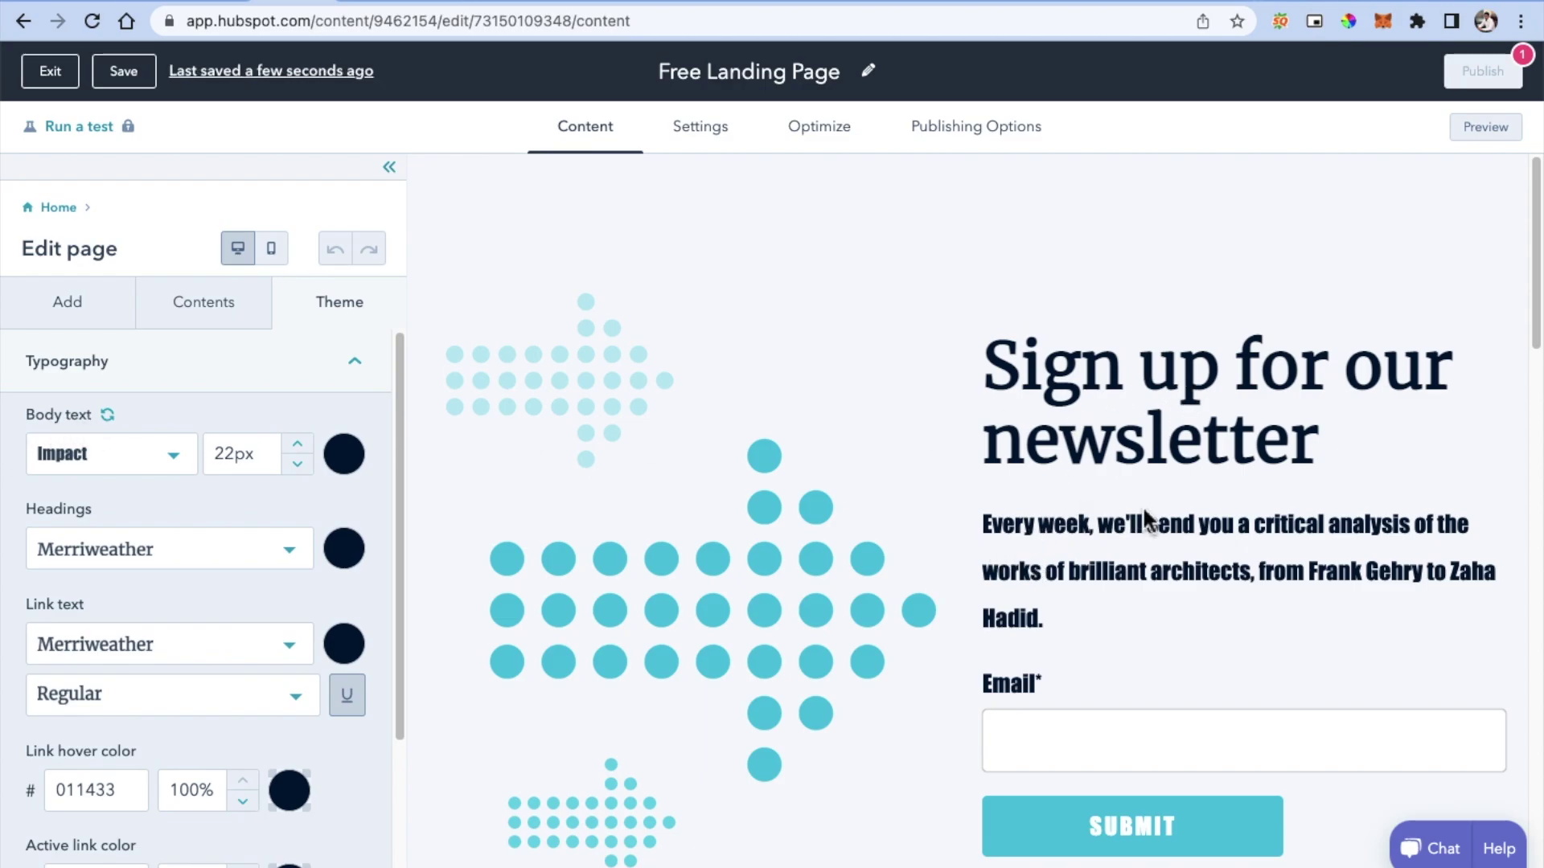
scroll(1076, 563, "down", 15)
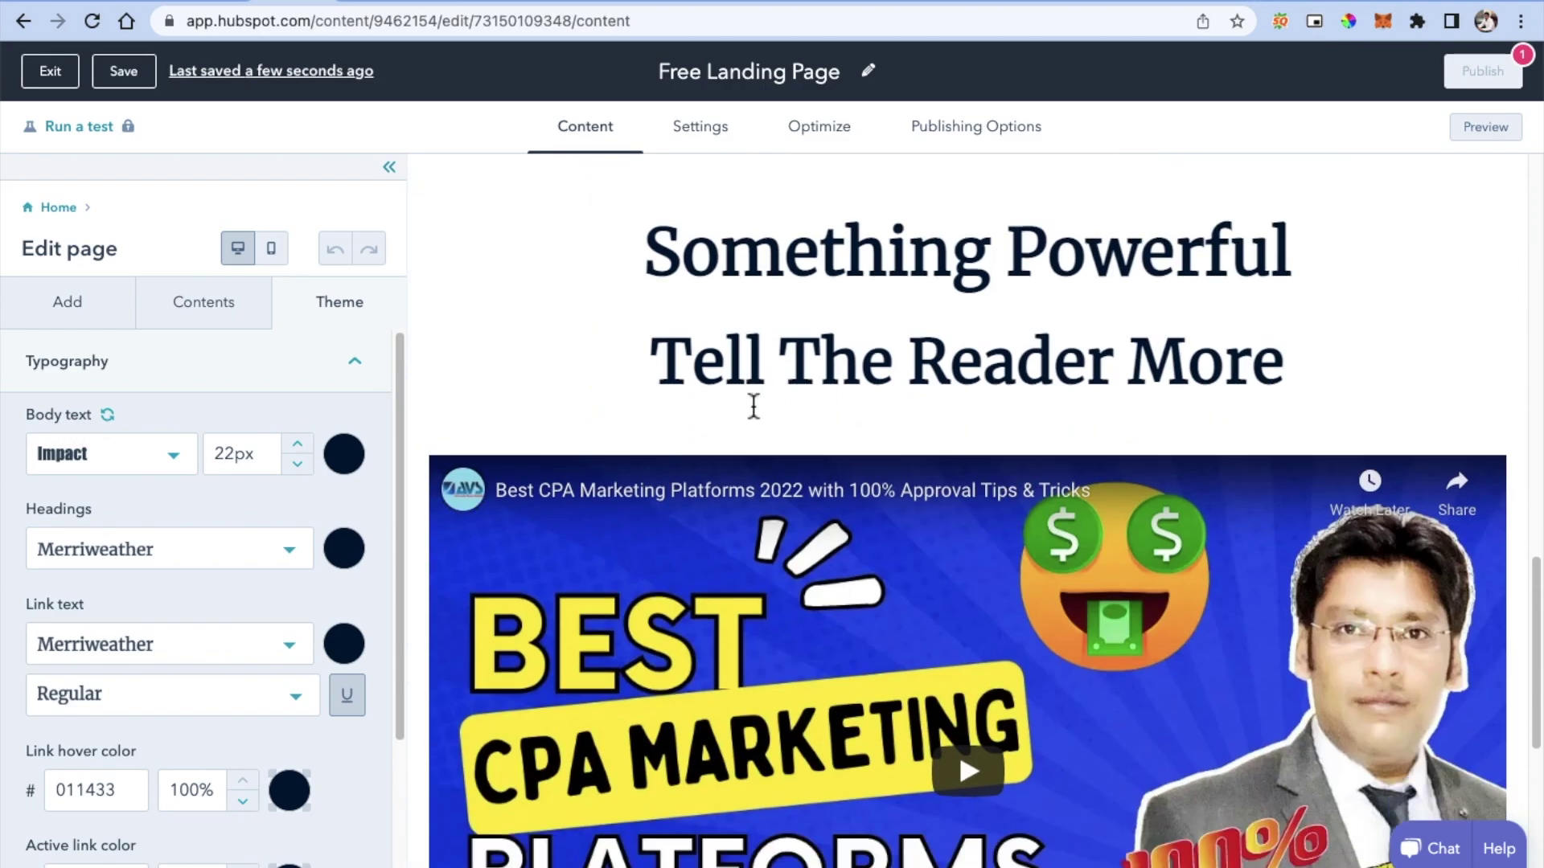
scroll(879, 472, "up", 15)
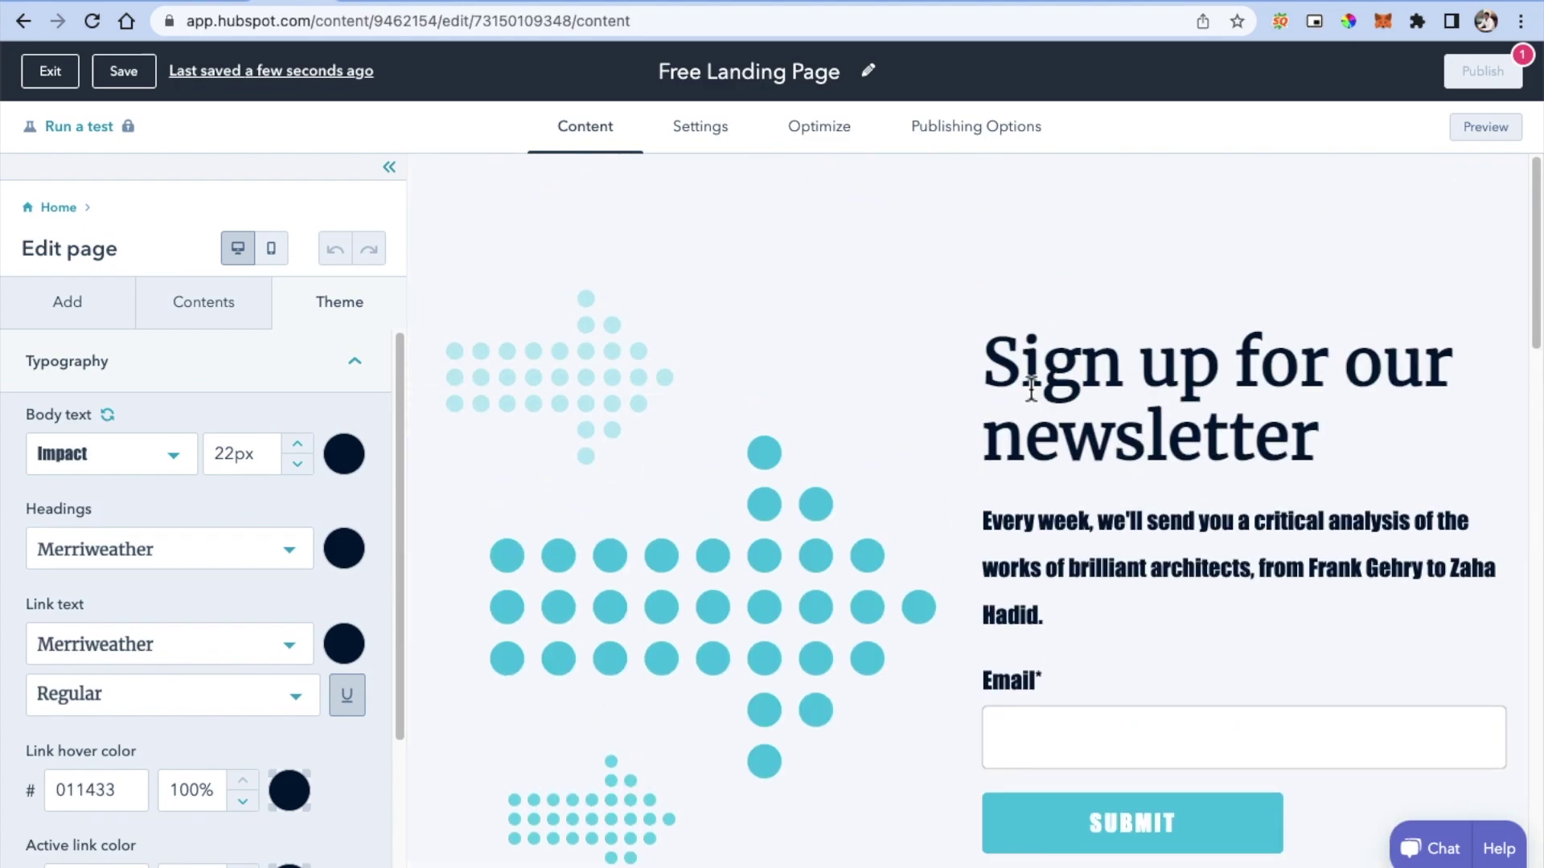
Step: Set the theme's headings font to Helvetica and check the headings across the page
left_click(185, 572)
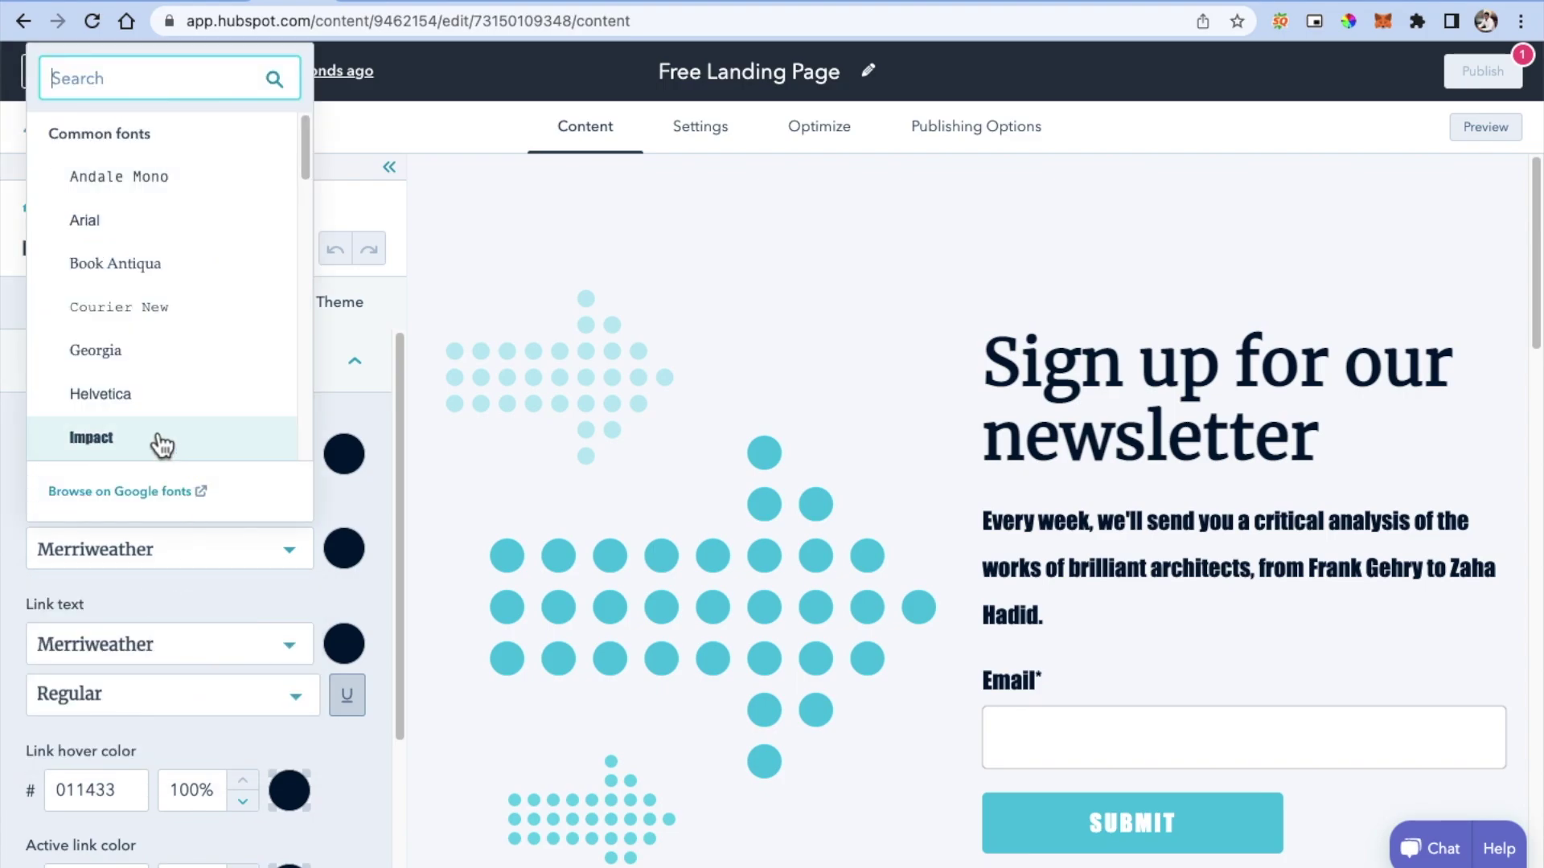
scroll(1044, 515, "down", 15)
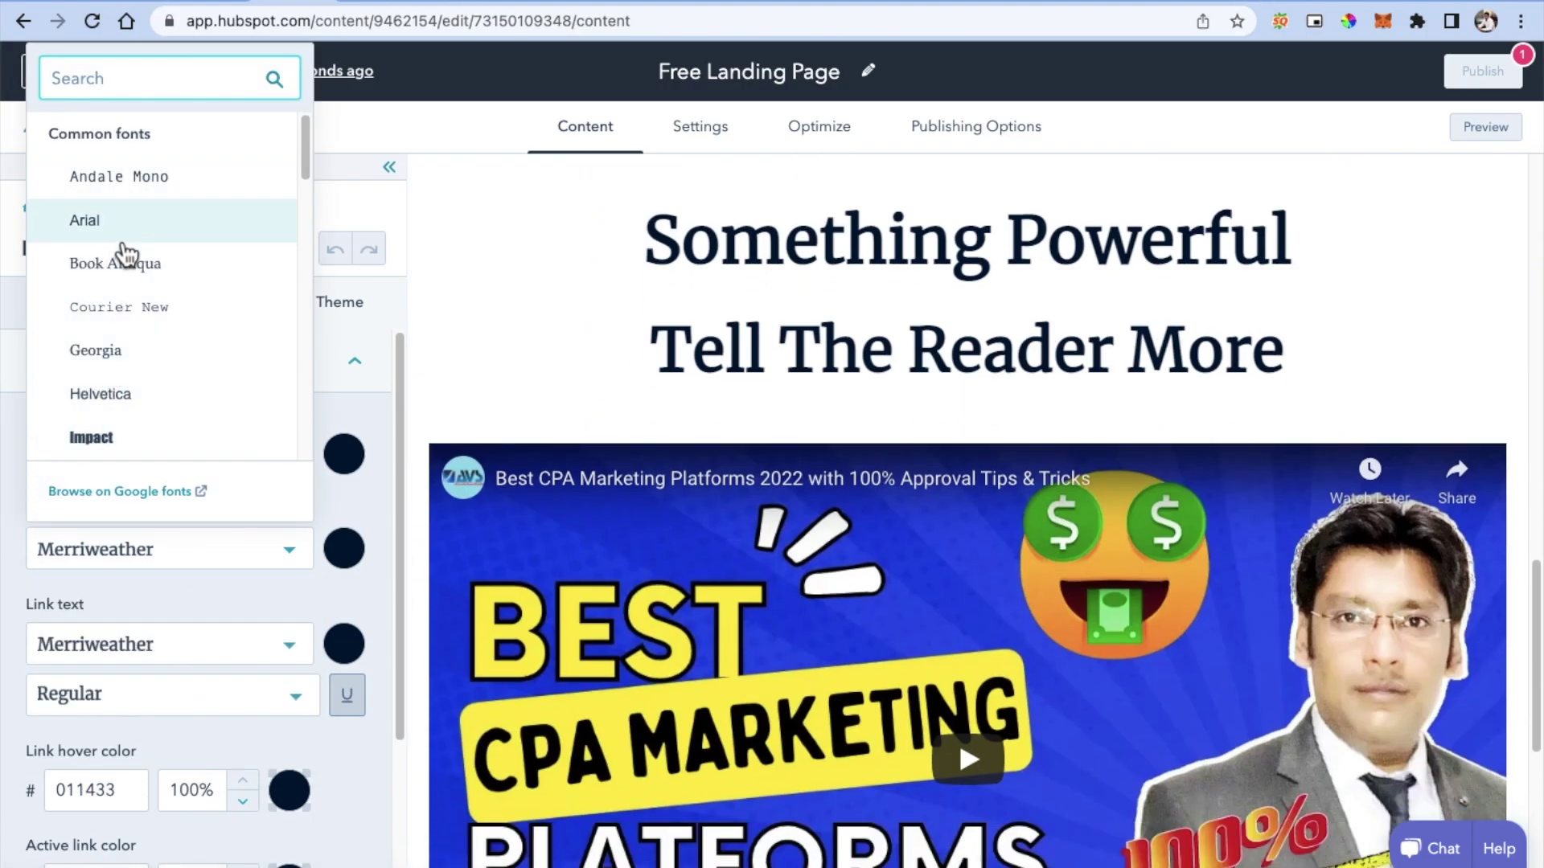
left_click(115, 396)
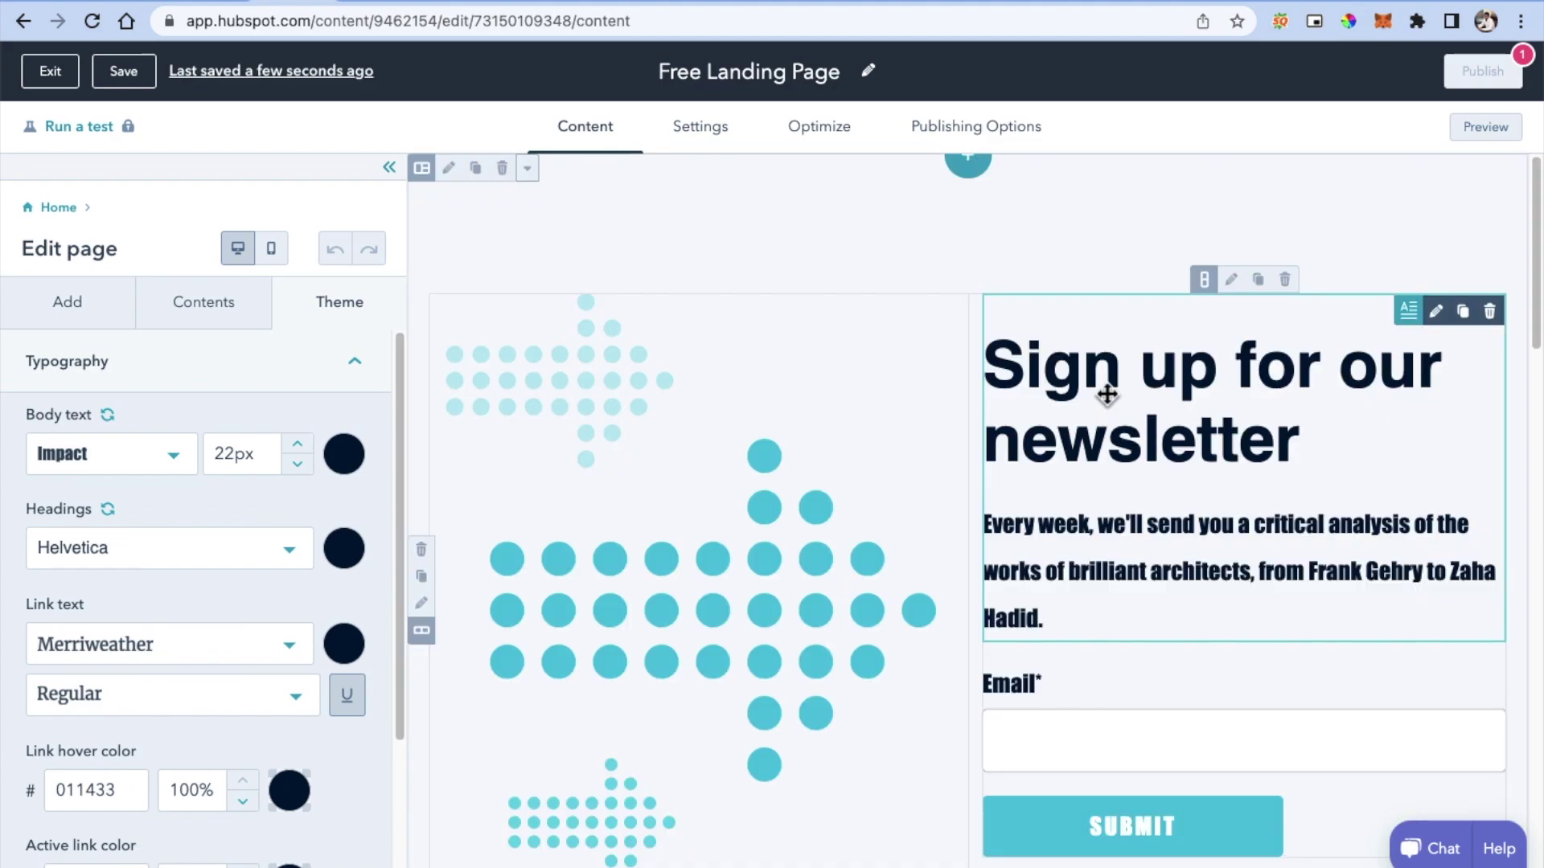
scroll(1091, 418, "down", 15)
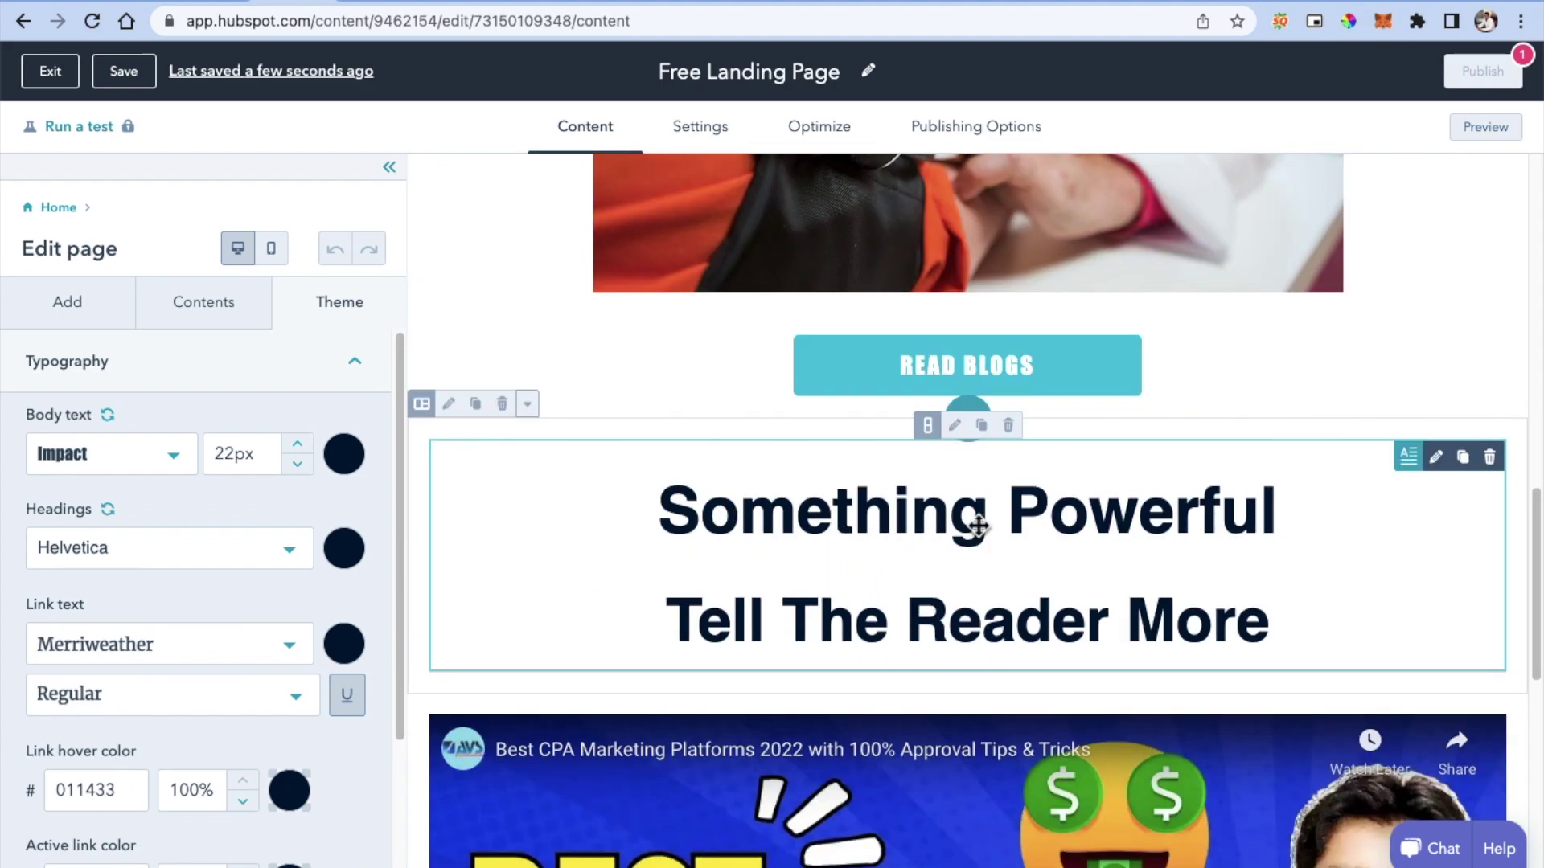
scroll(977, 519, "up", 3)
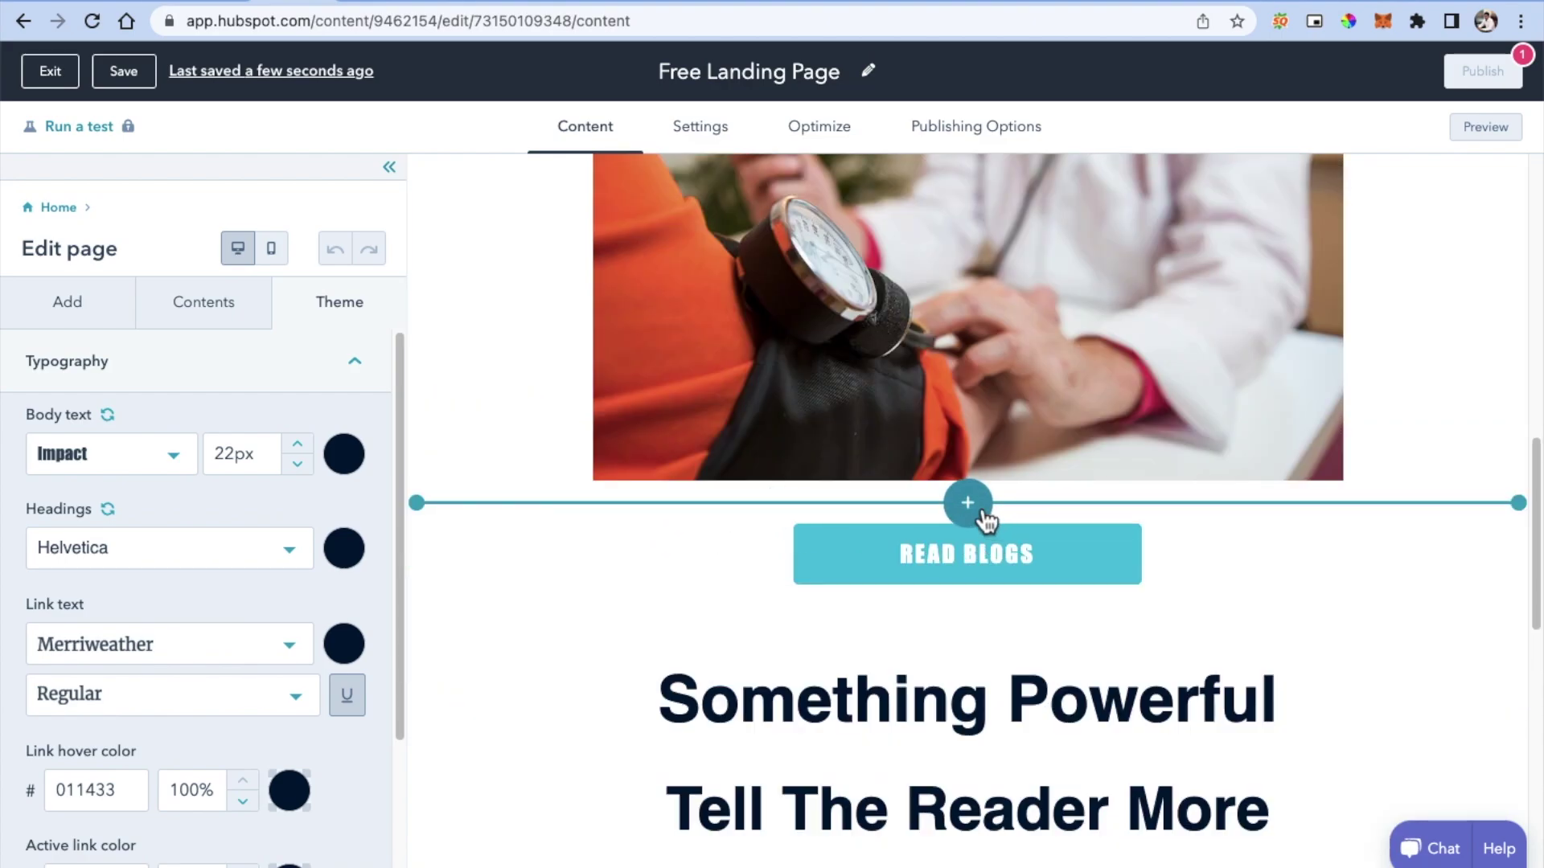
Step: Set the theme's headings color to dark red
left_click(354, 559)
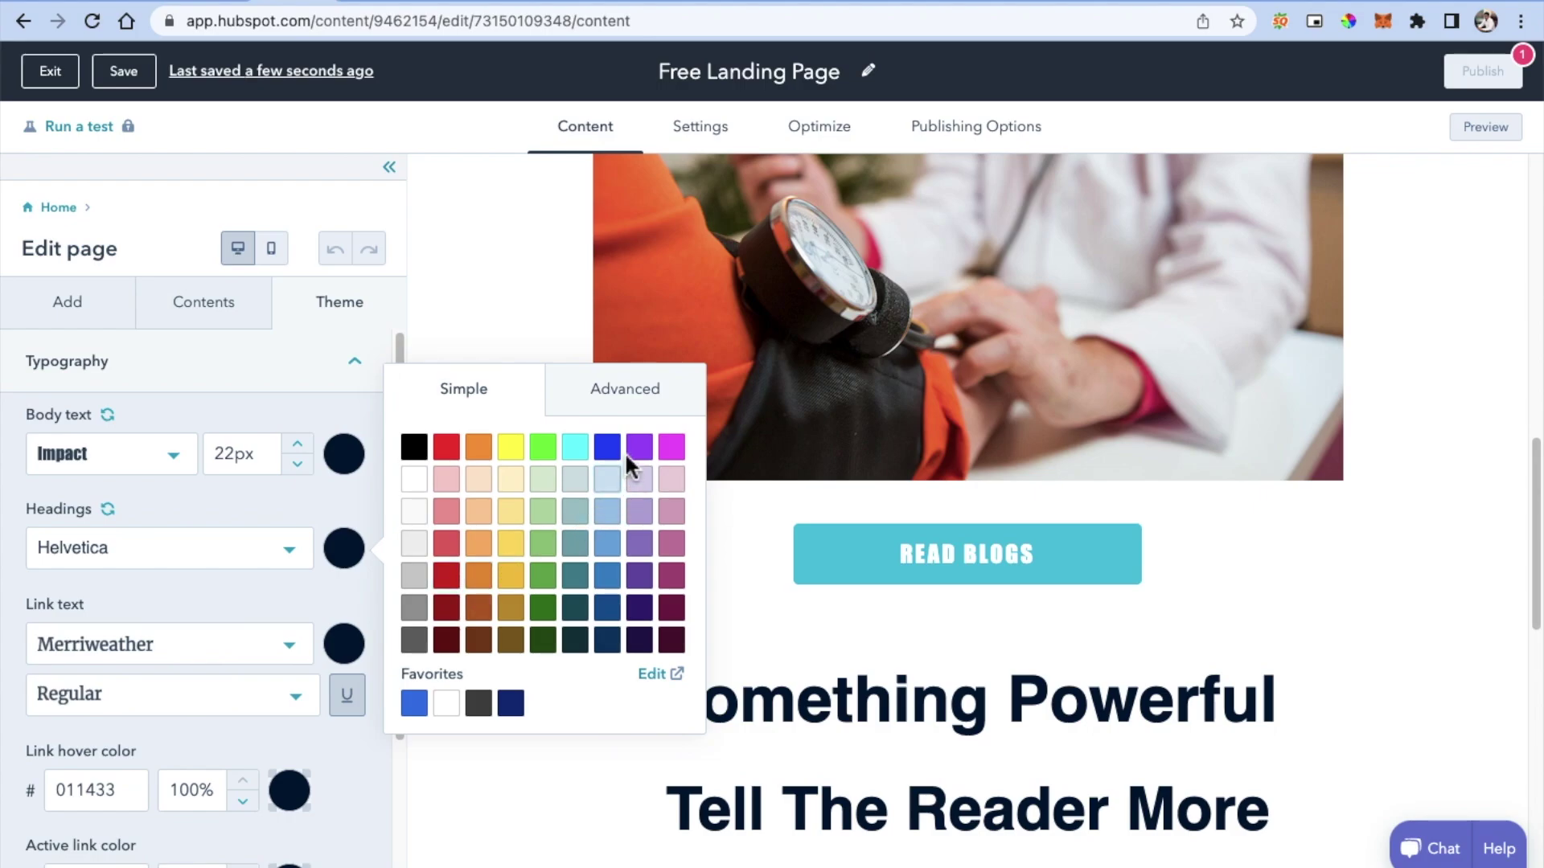
left_click(447, 575)
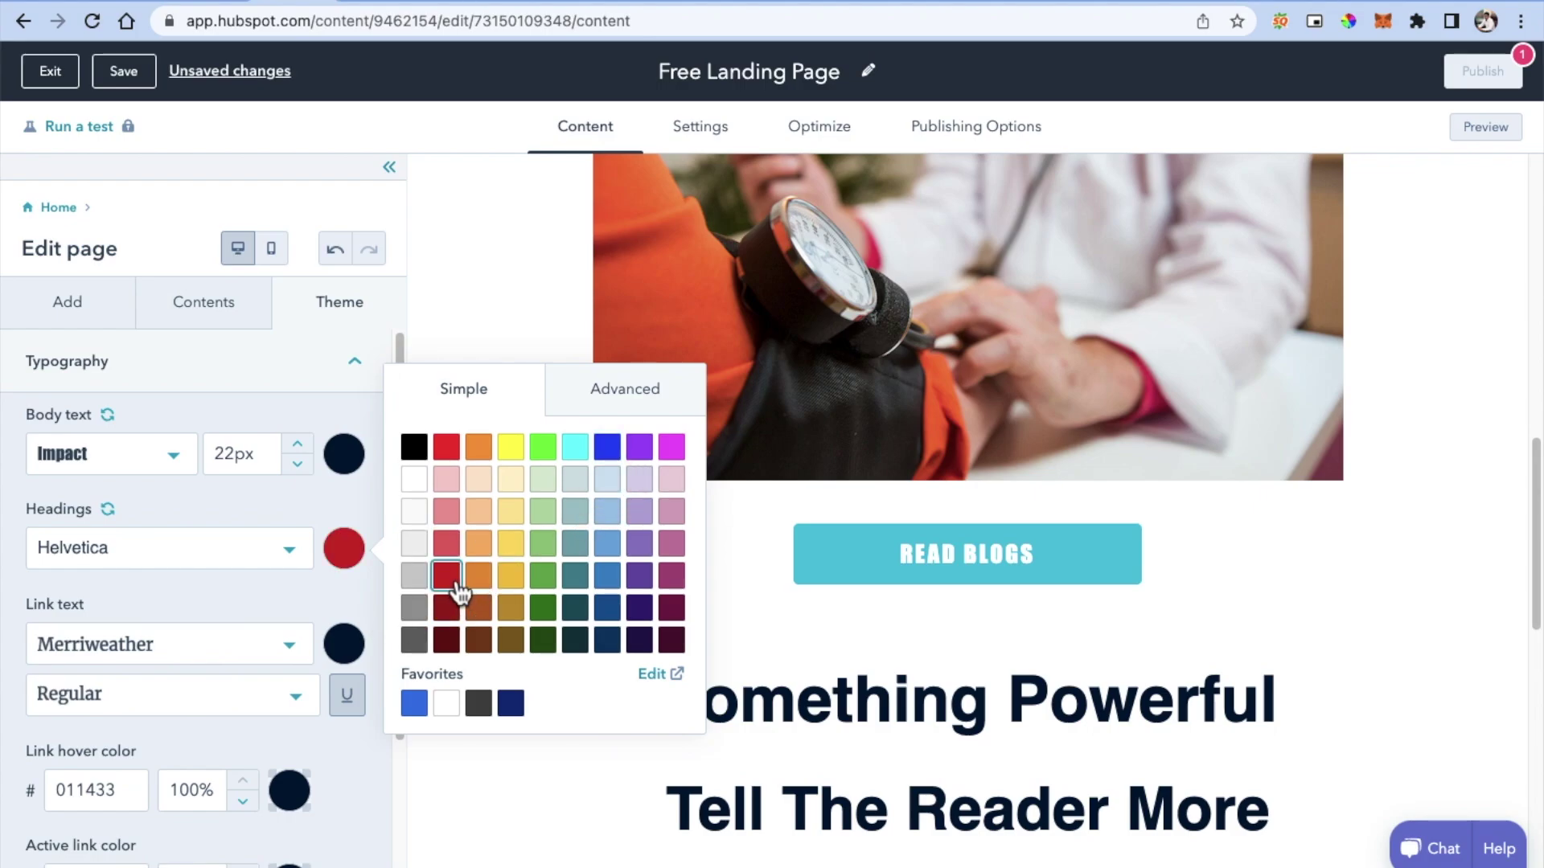
left_click(344, 548)
scroll(716, 694, "up", 10)
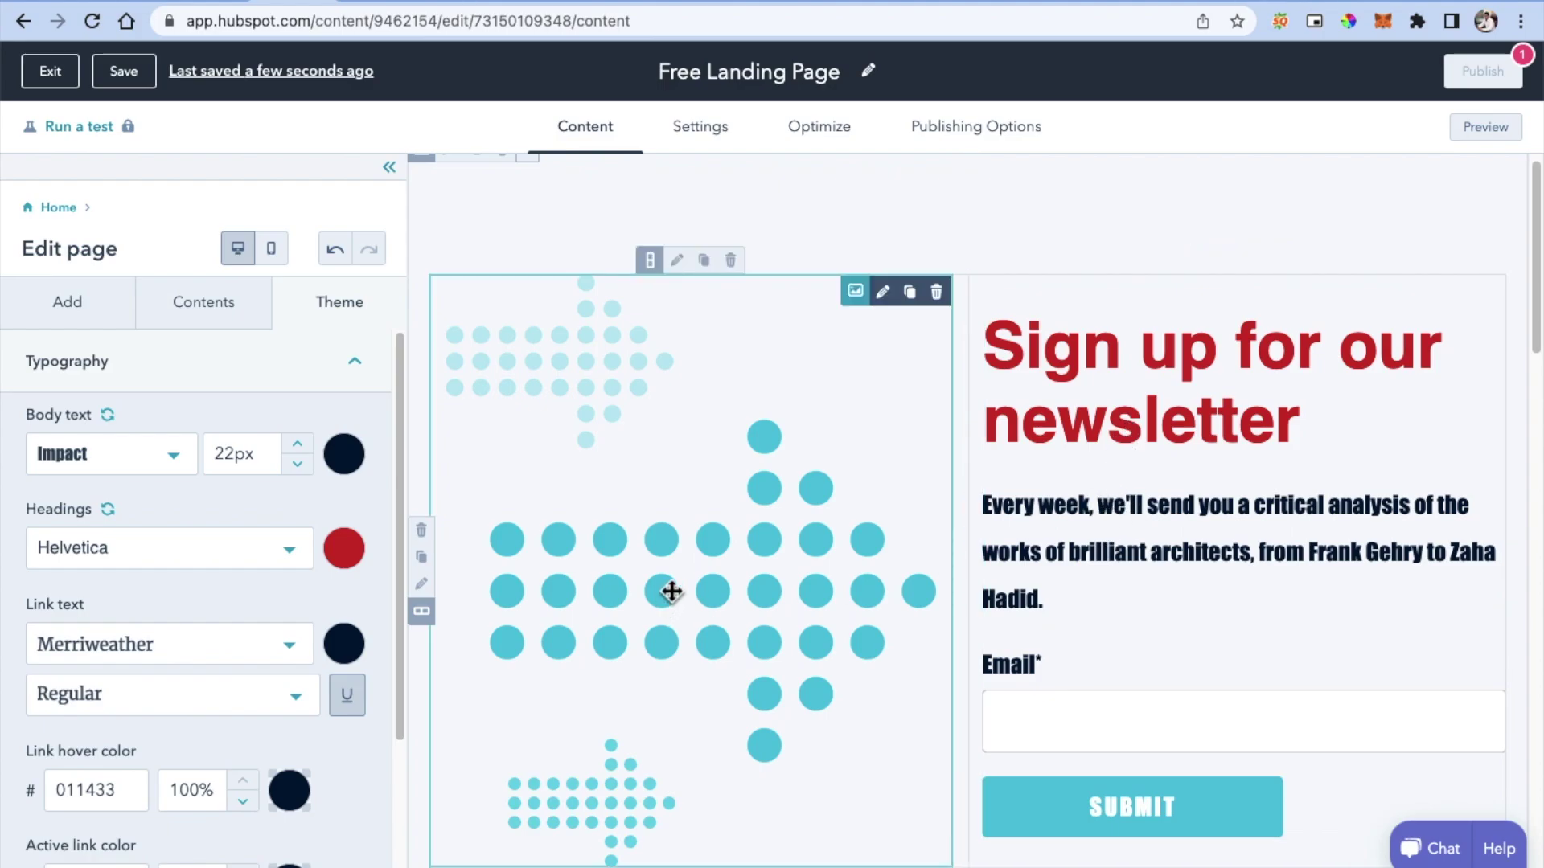
Step: Replace the arrows illustration beside the sign-up form with the Home Doctor book cover, the second of the recent images
left_click(702, 594)
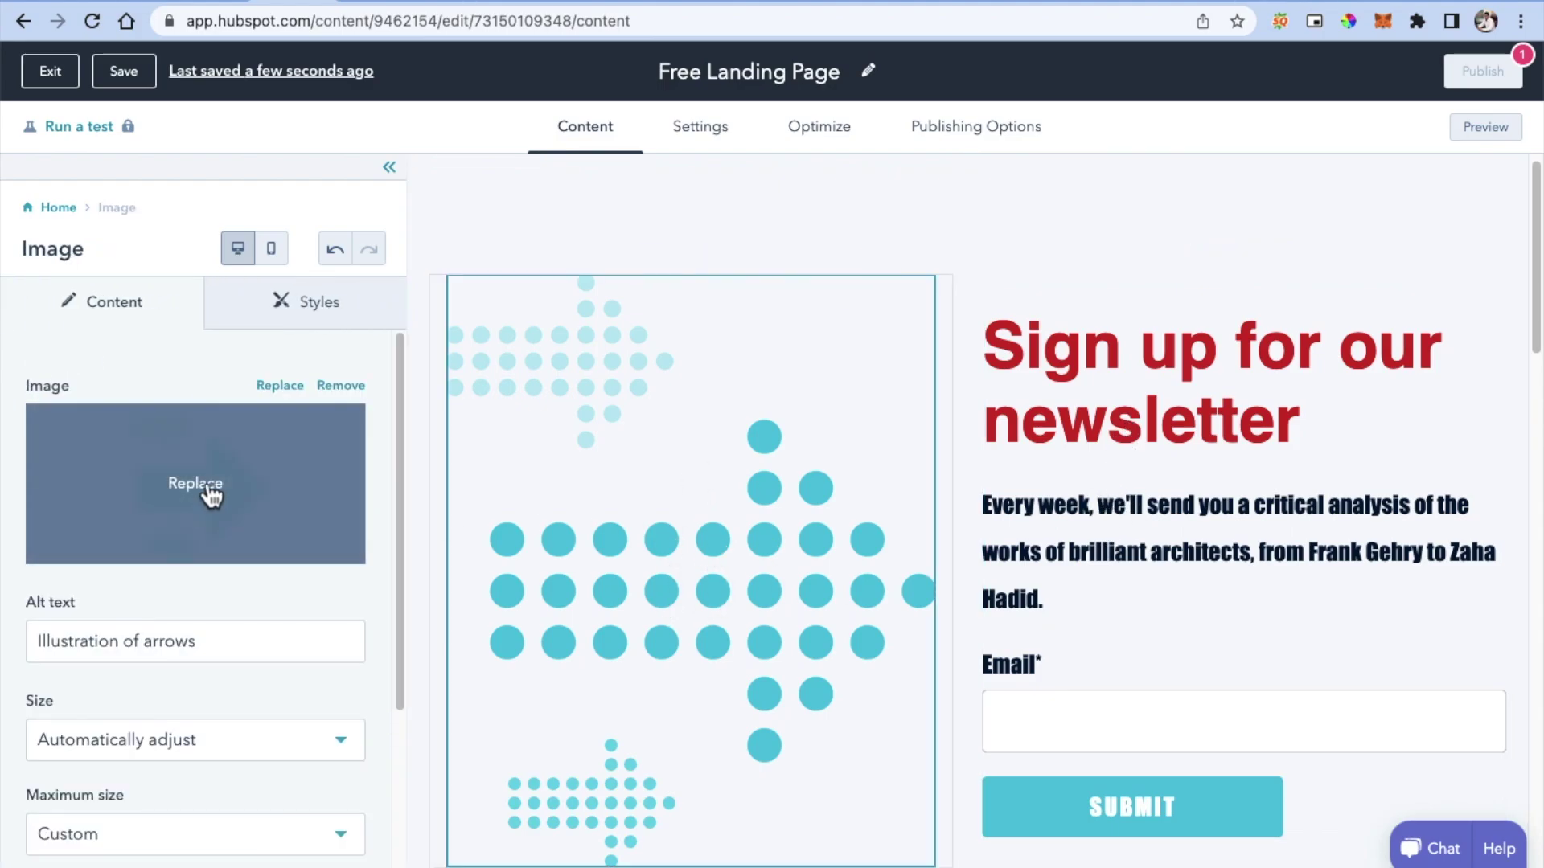
left_click(202, 482)
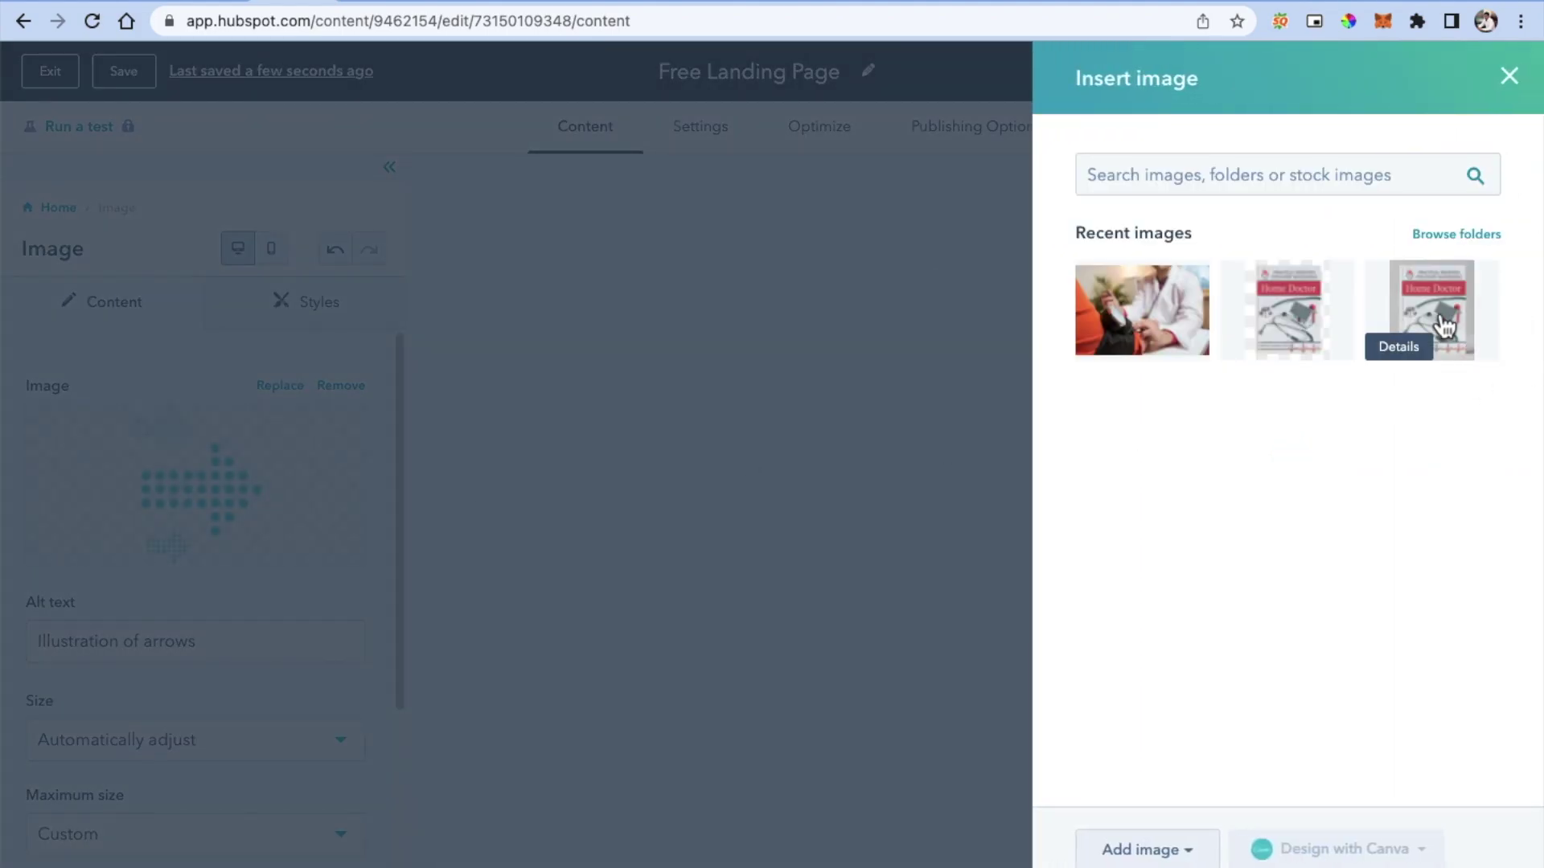
left_click(1303, 325)
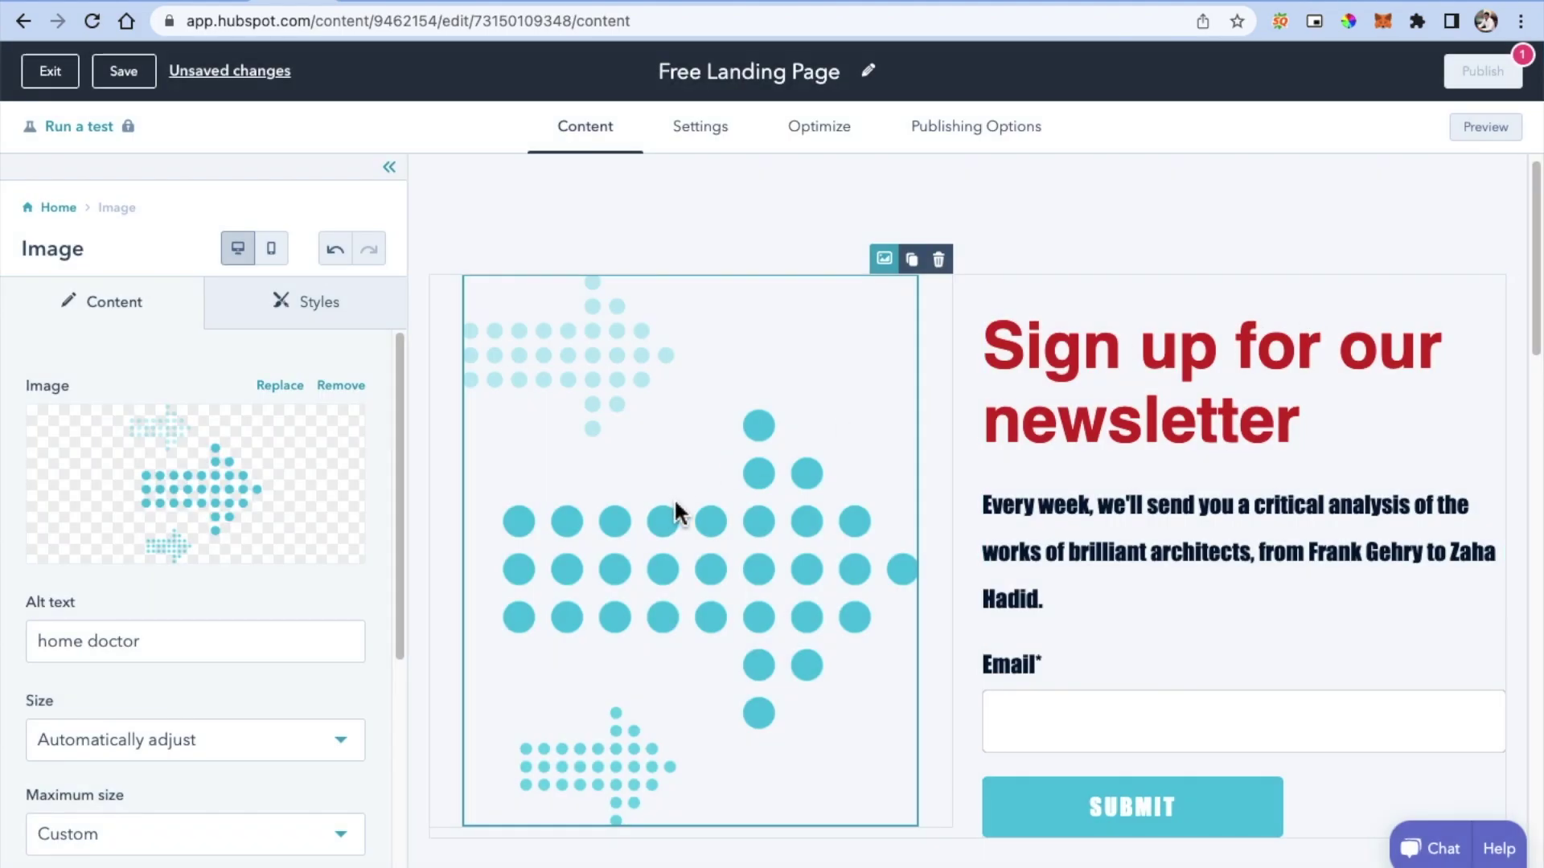
left_click(930, 417)
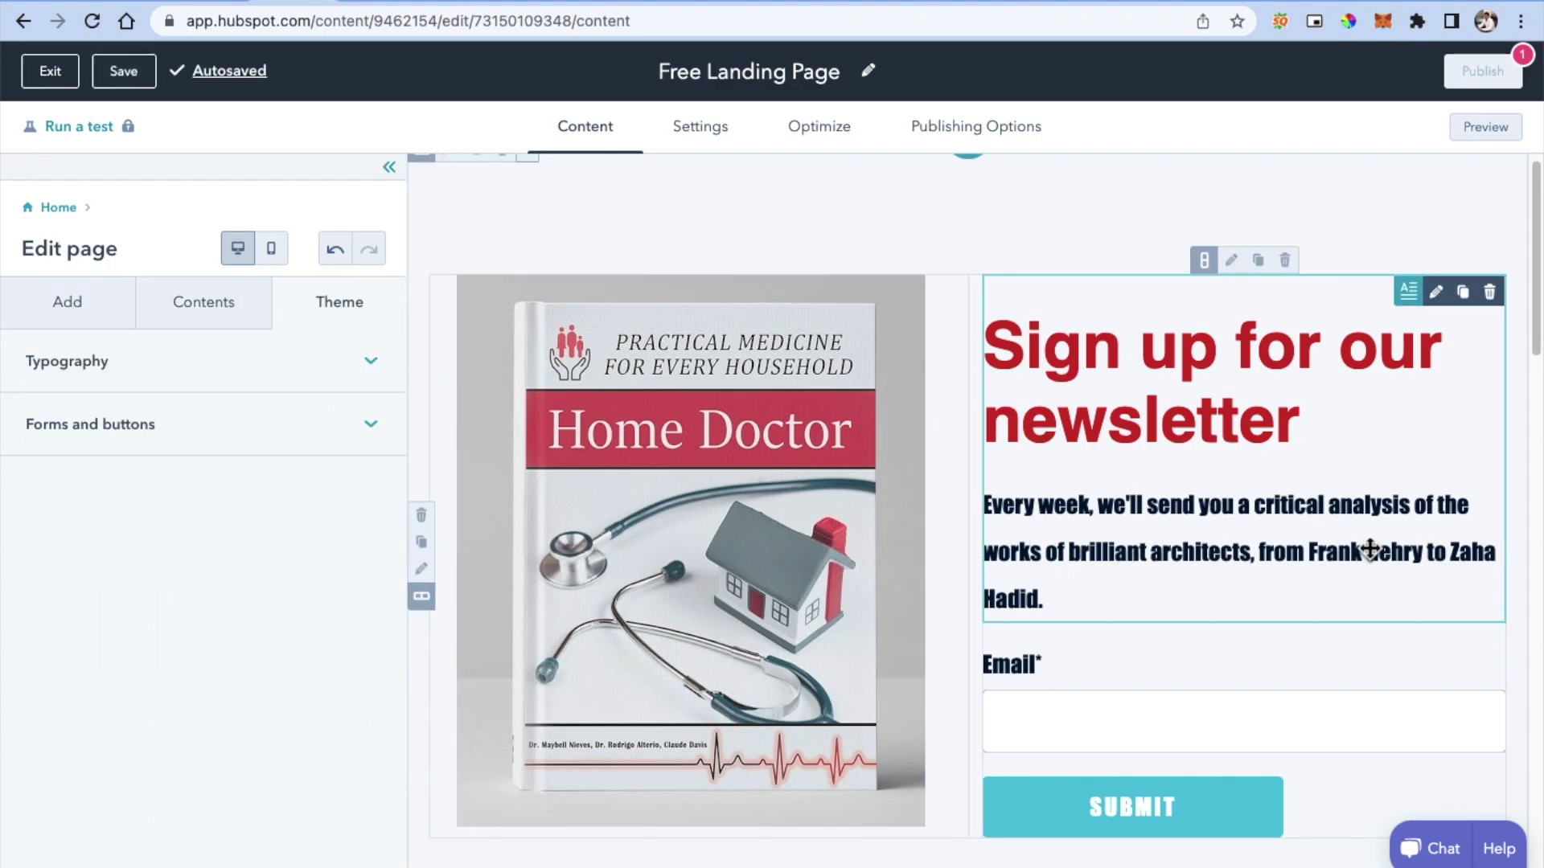
scroll(1102, 393, "up", 1)
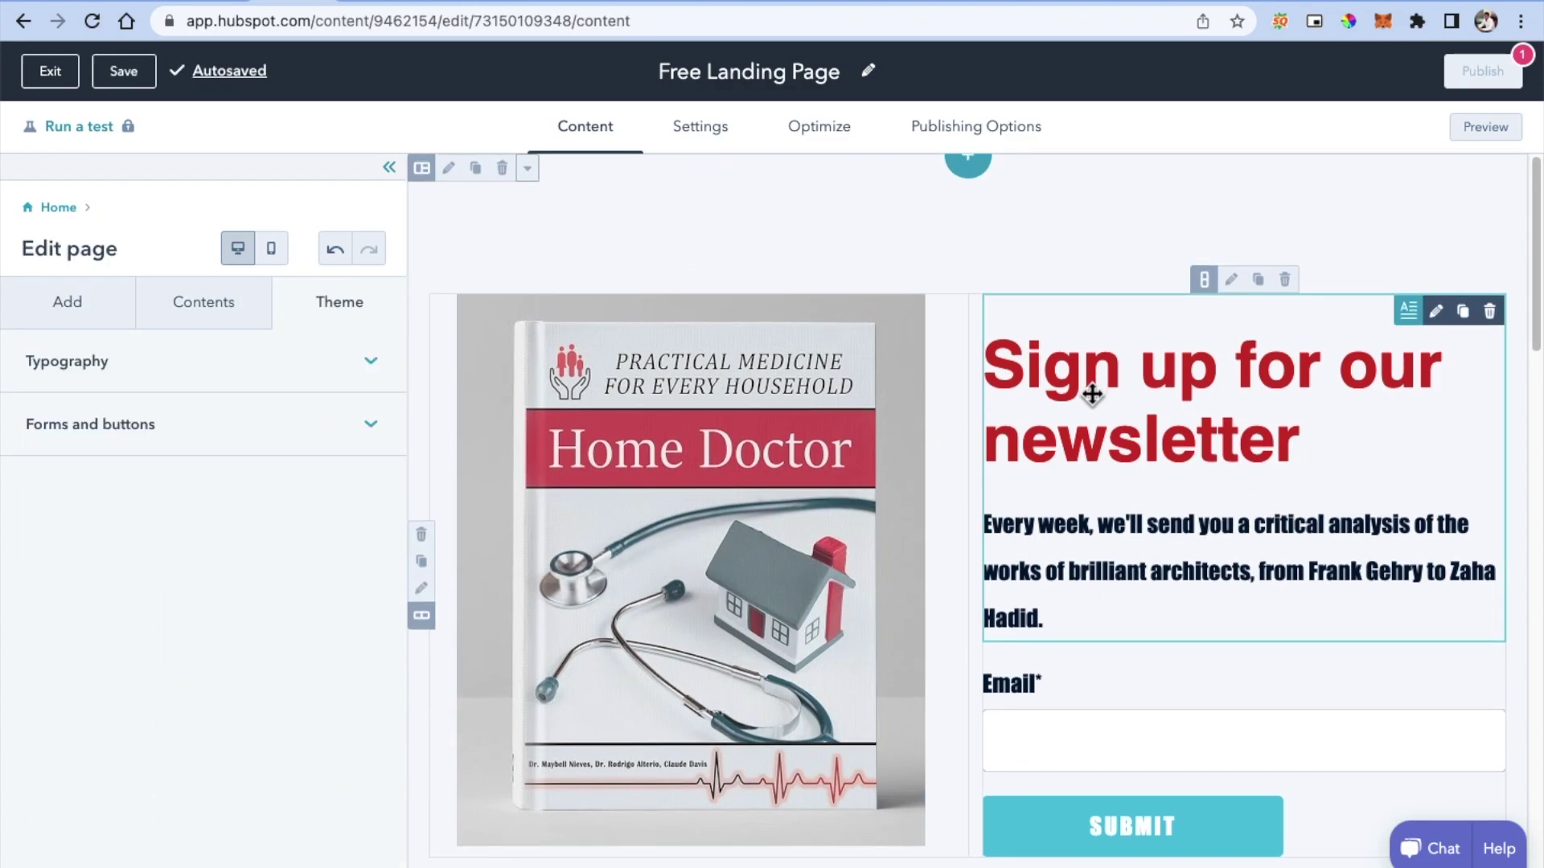
Step: Leave the section settings unchanged and open the preview of the landing page
left_click(982, 181)
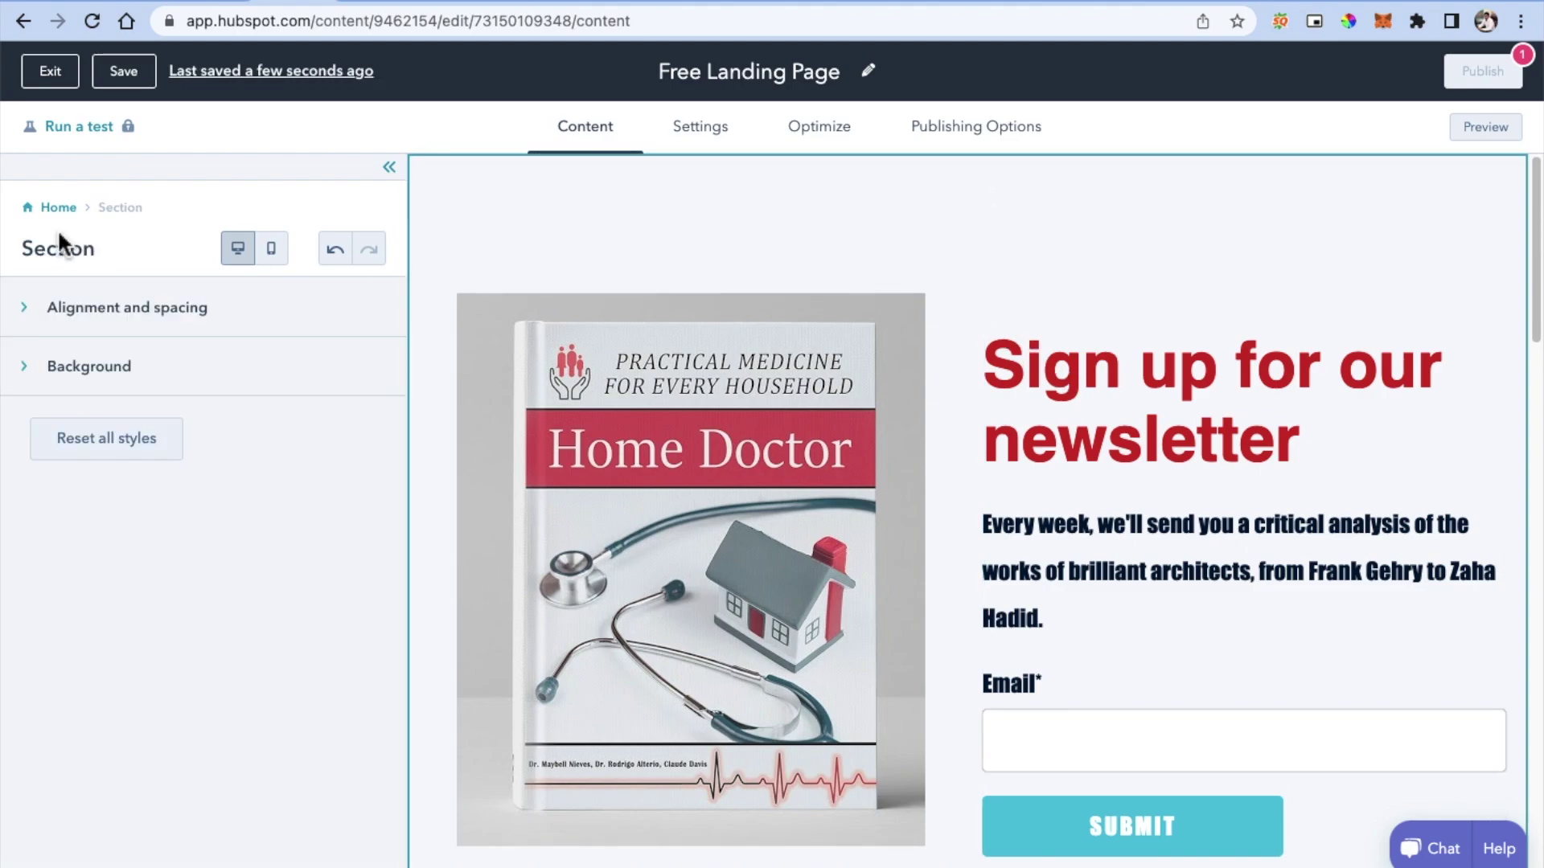
left_click(59, 208)
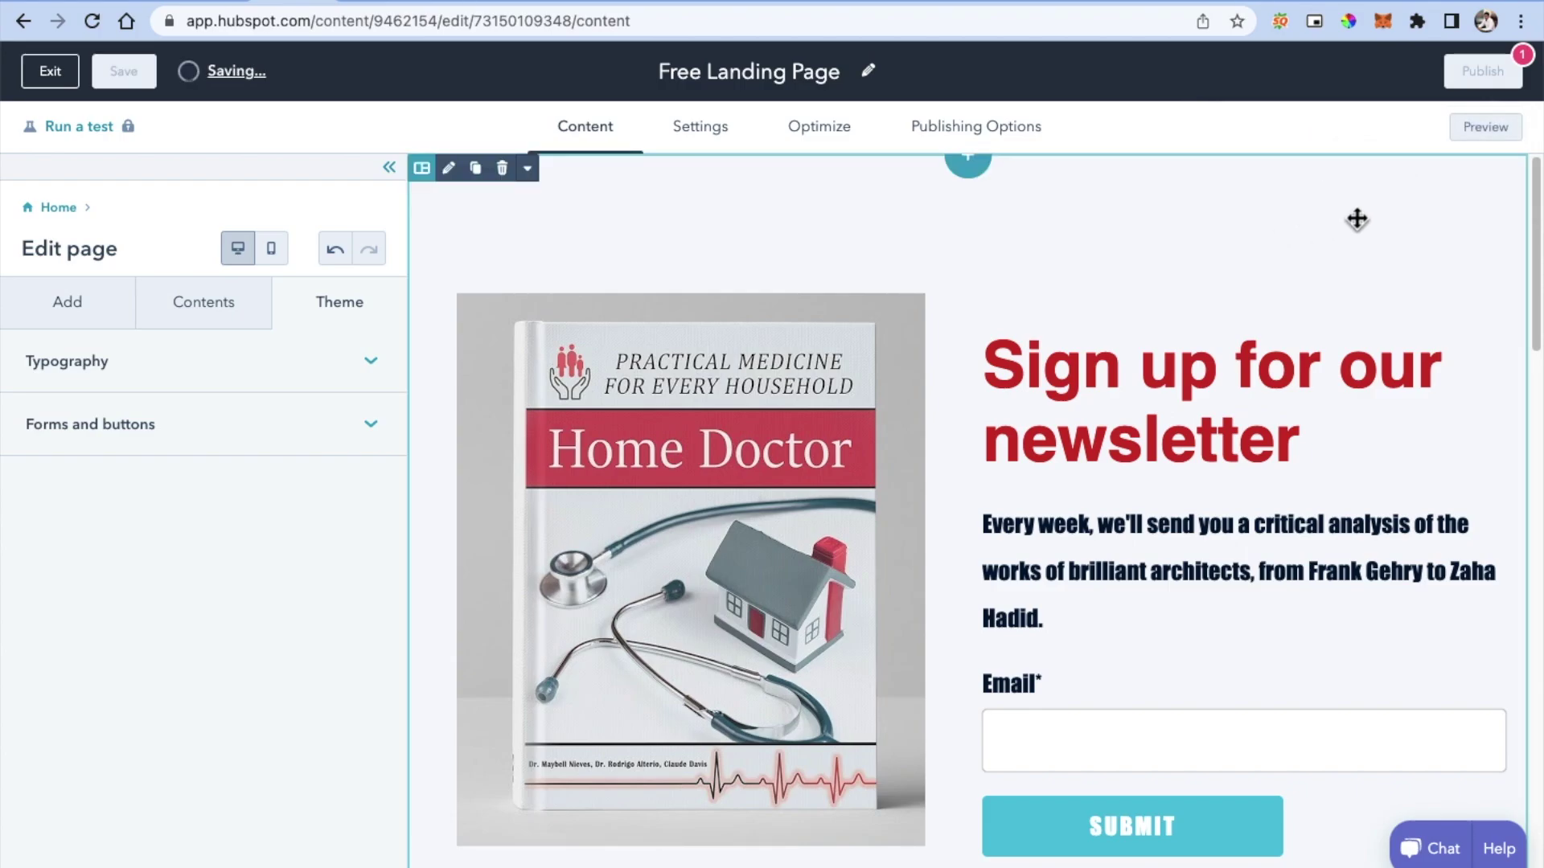
left_click(1485, 128)
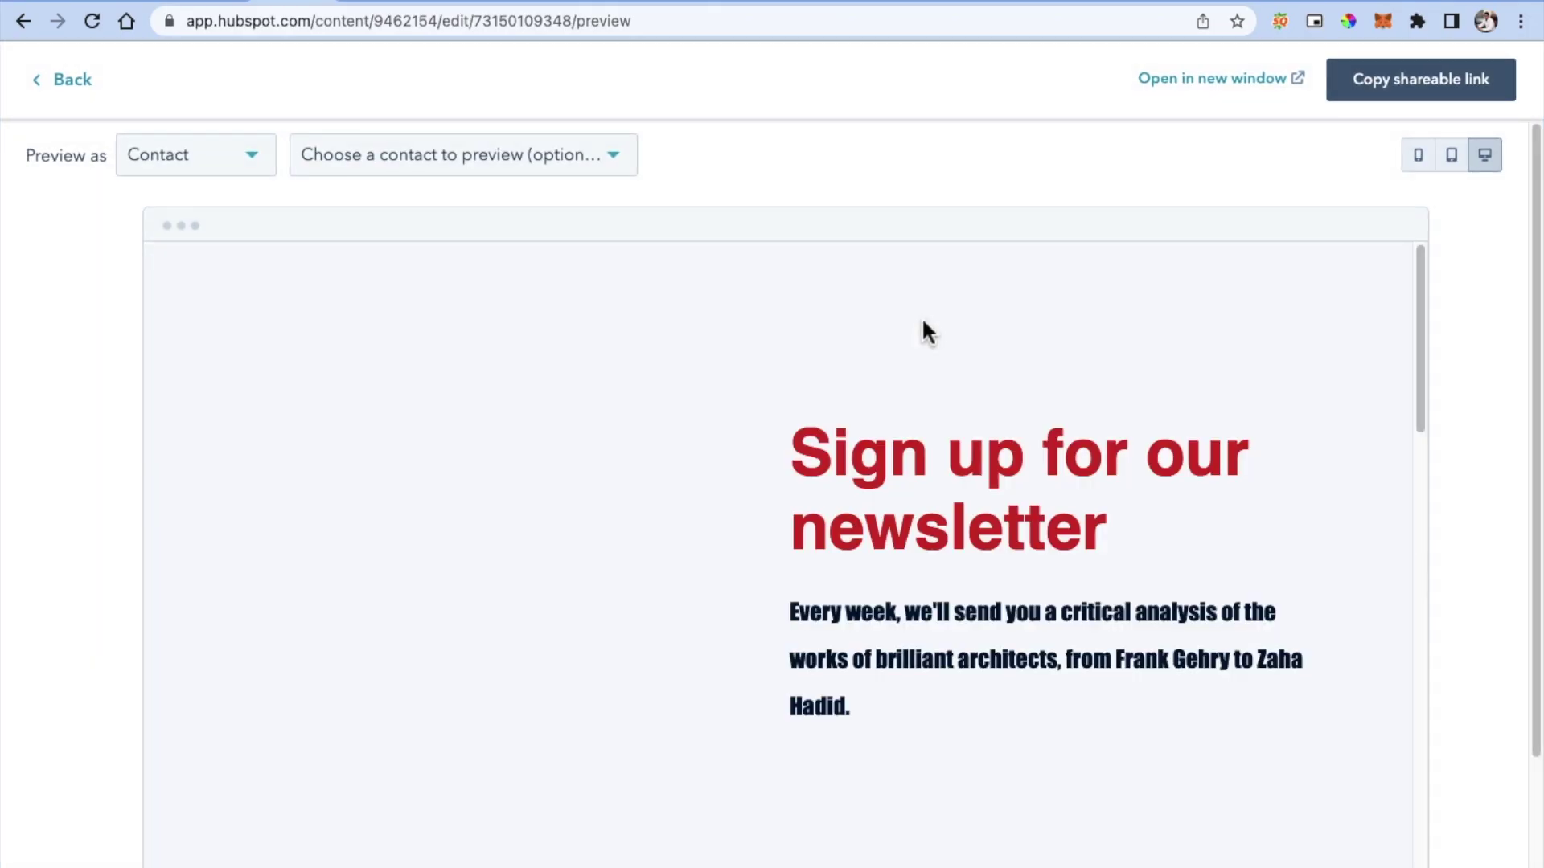
Step: Look through the desktop preview of the landing page from the sign-up section down to the social links
scroll(1301, 371, "down", 3)
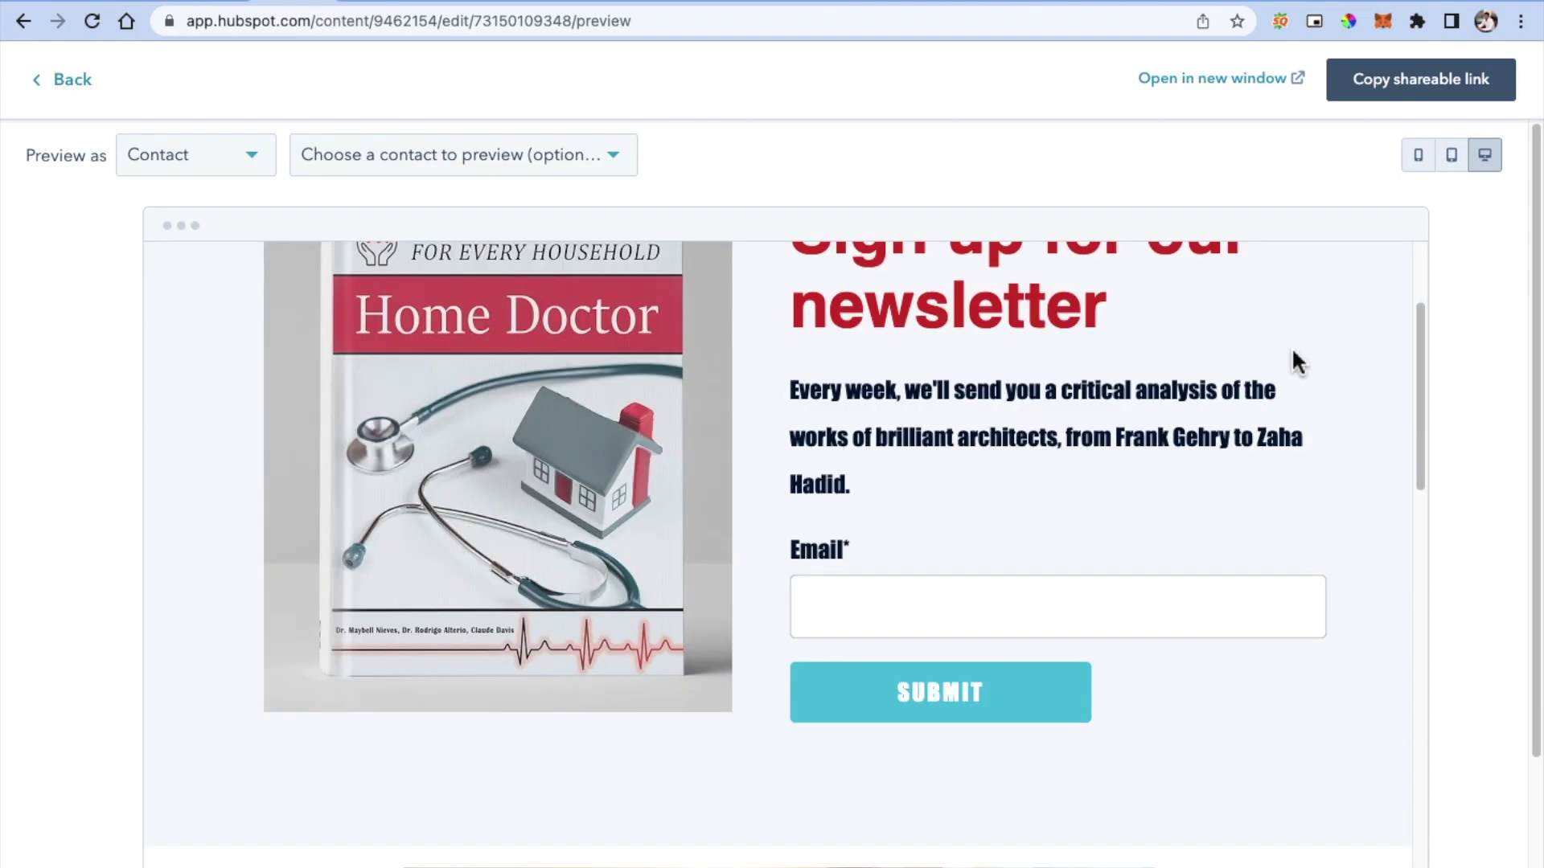
scroll(1176, 452, "down", 10)
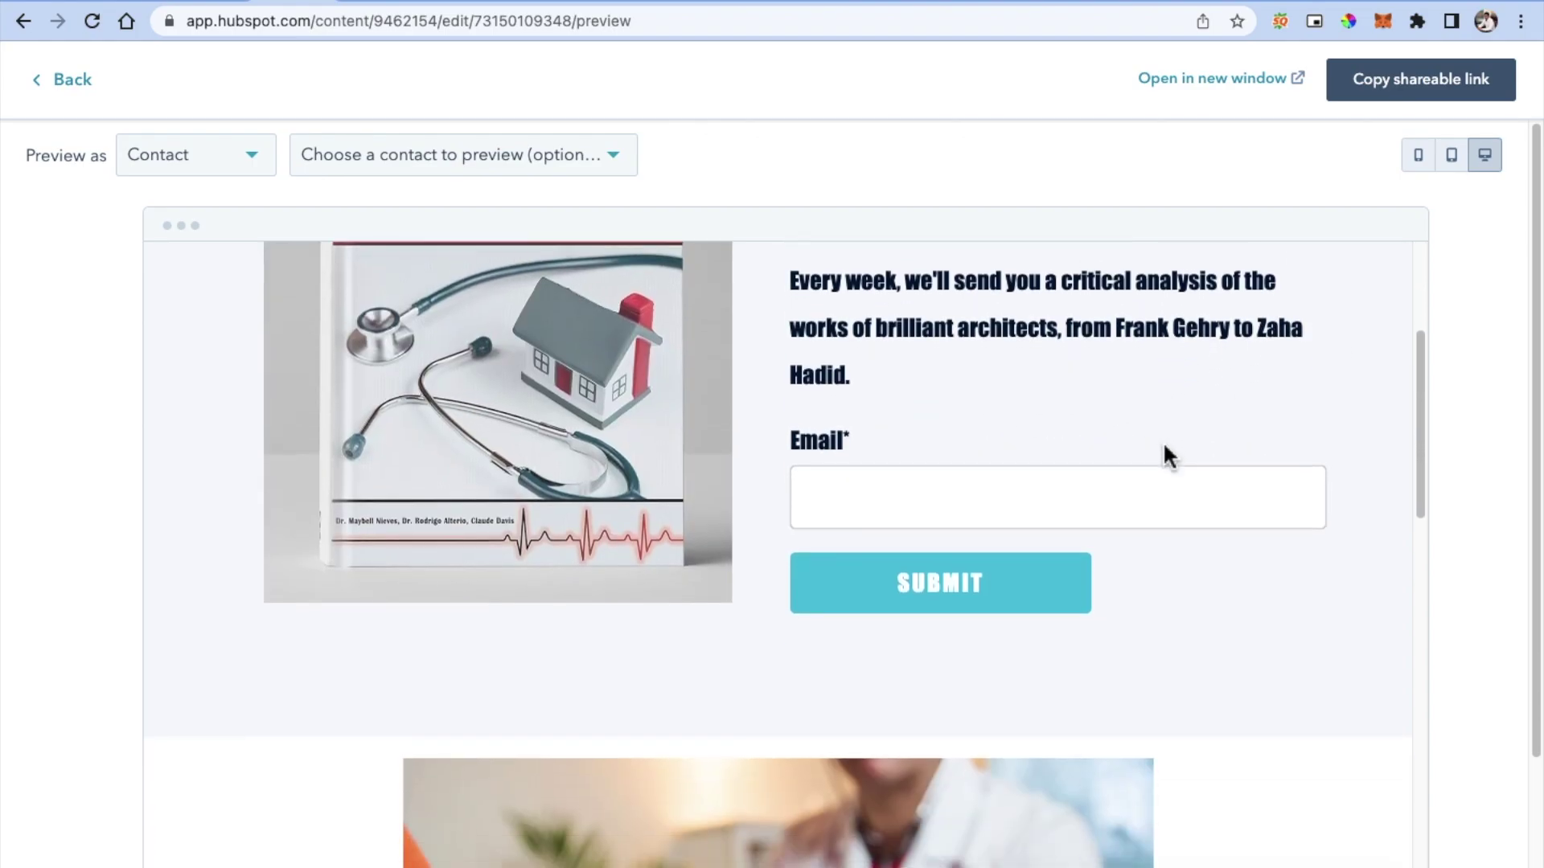
scroll(1162, 446, "down", 8)
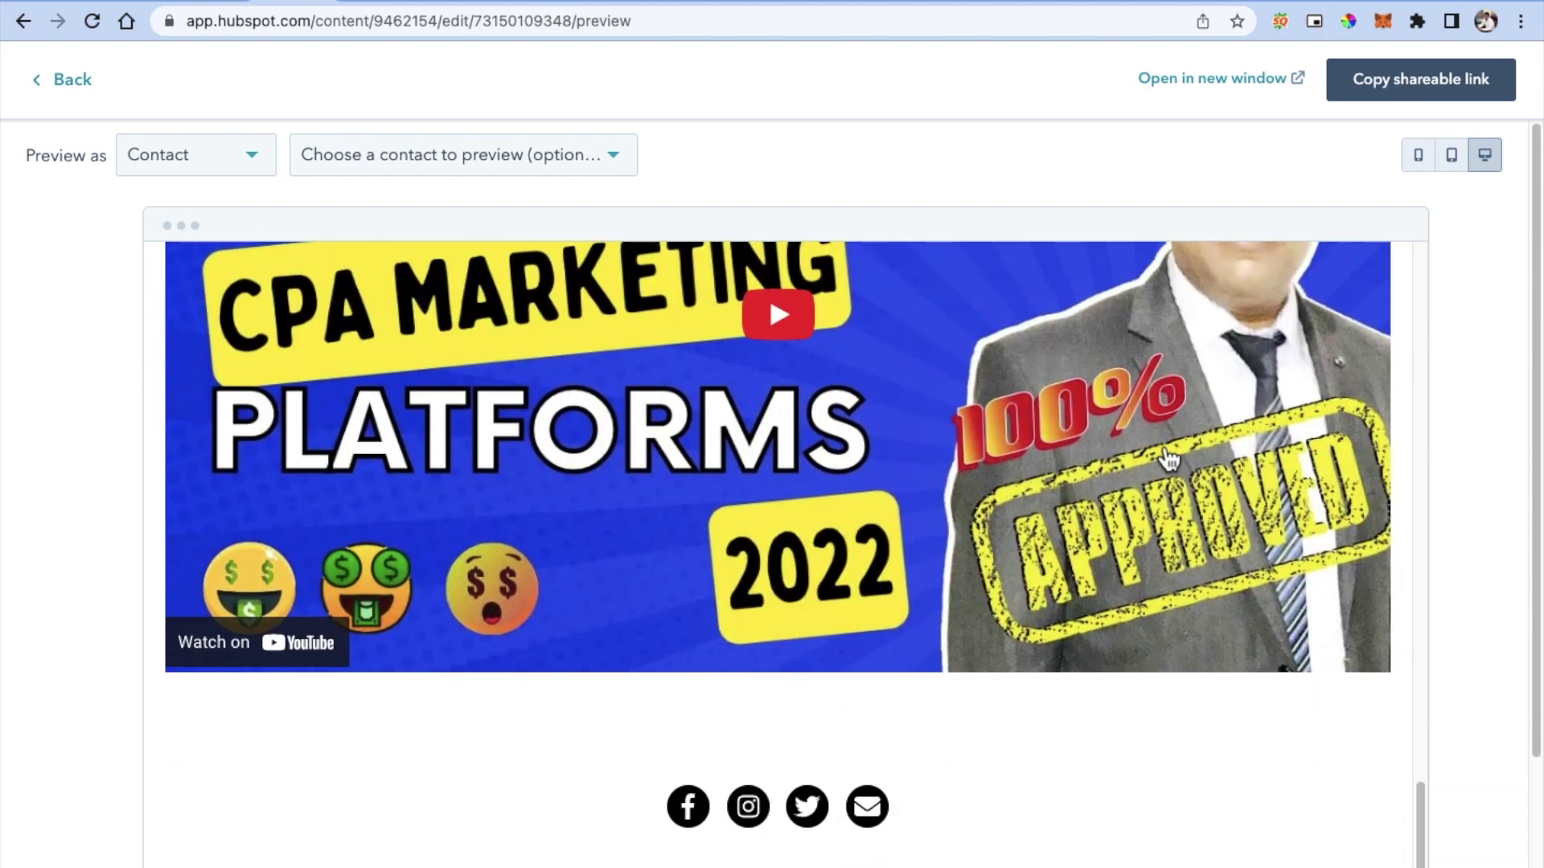
scroll(1164, 452, "up", 10)
scroll(1166, 460, "up", 6)
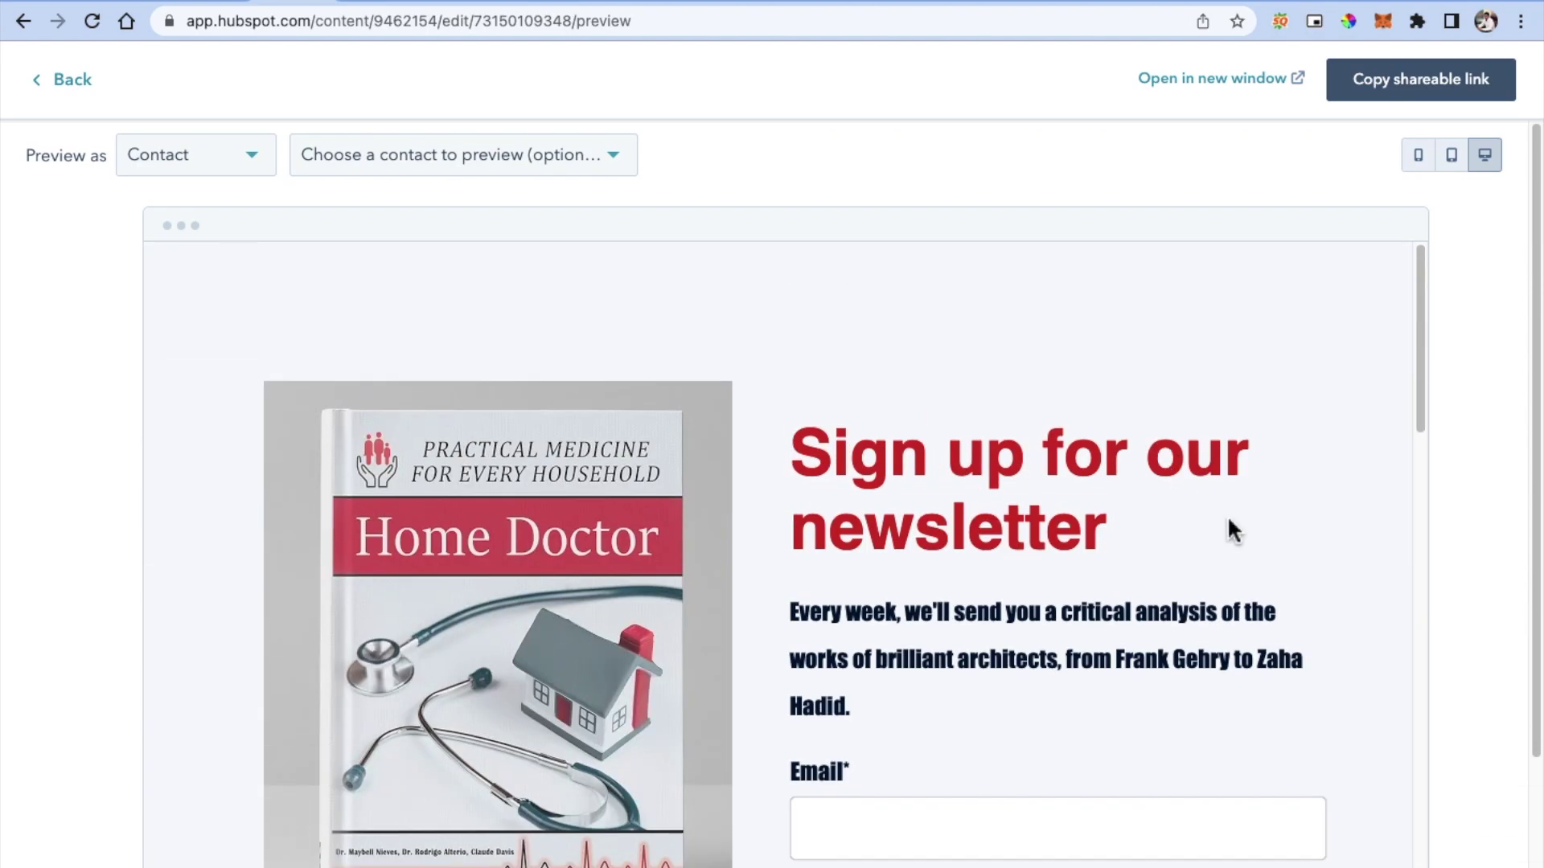
Step: Preview the landing page in tablet and mobile sizes, check the mobile layout down to the video, and return to desktop size
left_click(1452, 154)
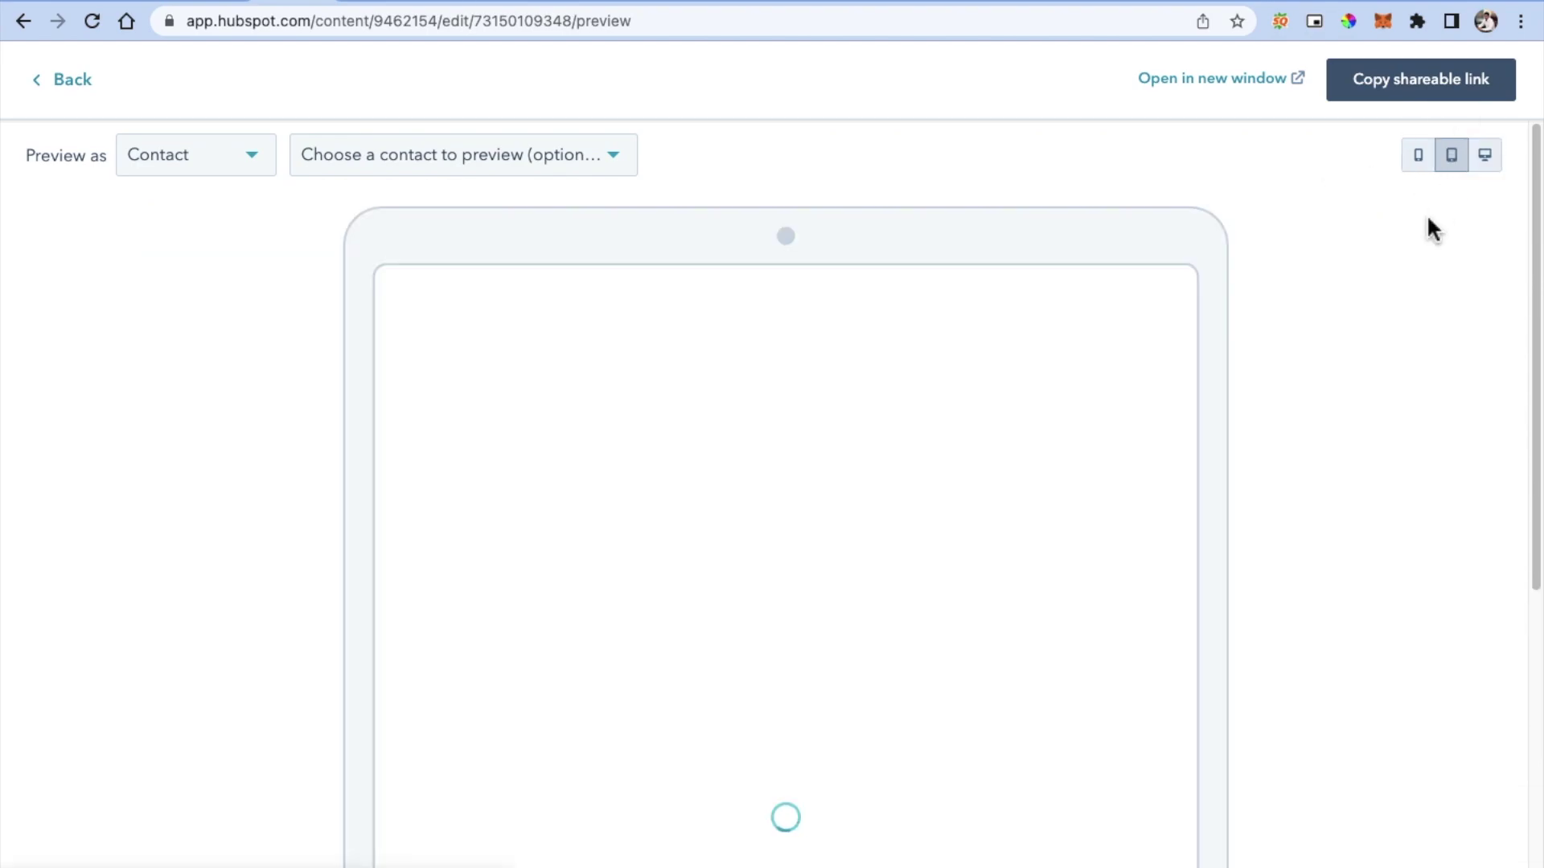
left_click(1420, 155)
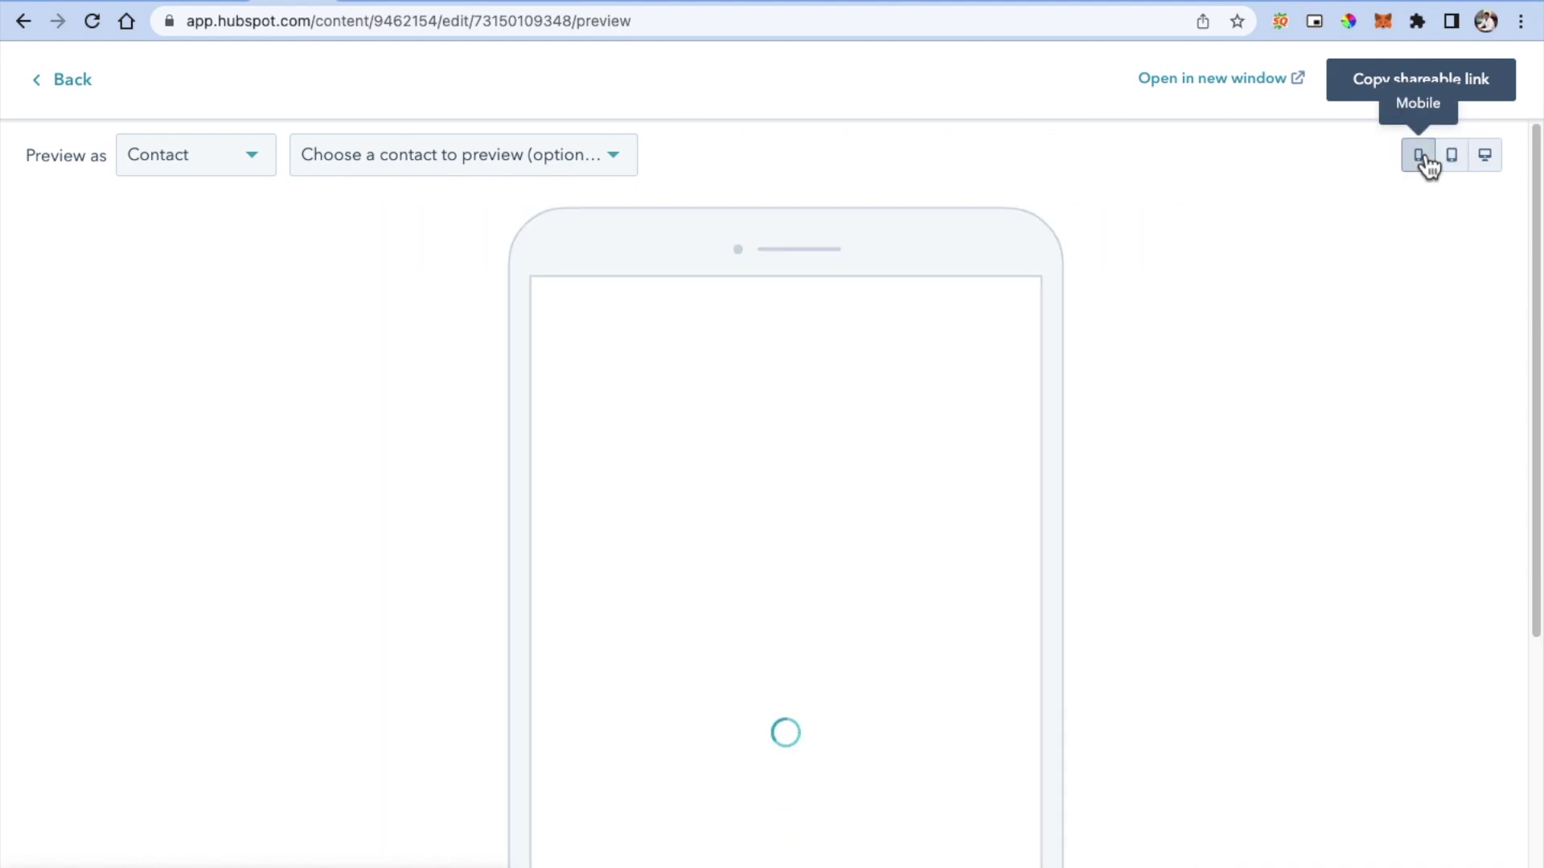
scroll(879, 402, "down", 10)
scroll(879, 434, "down", 5)
scroll(879, 434, "up", 15)
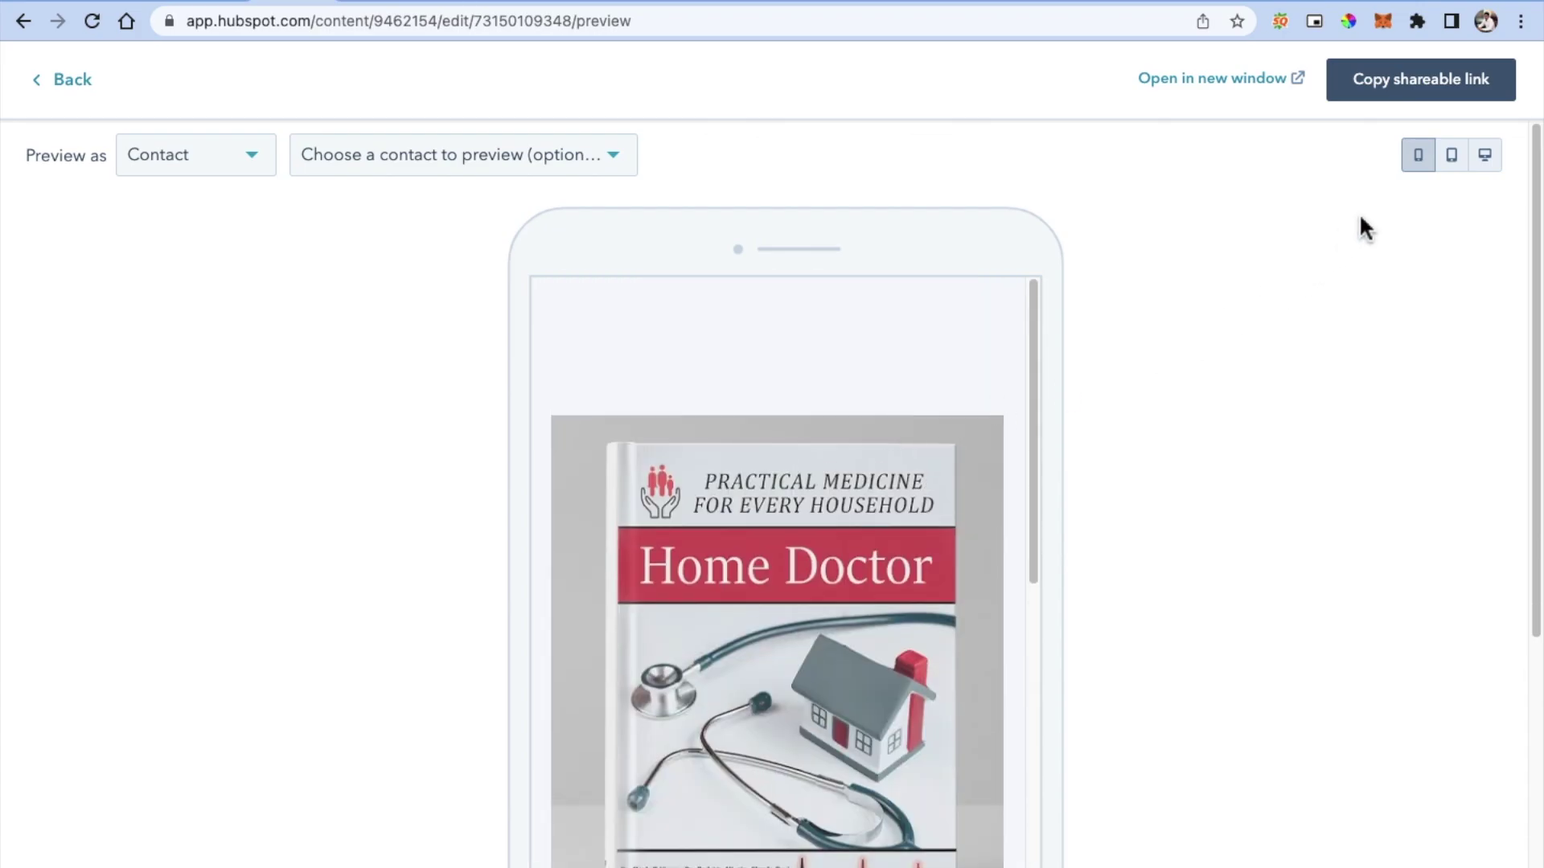
scroll(727, 576, "down", 6)
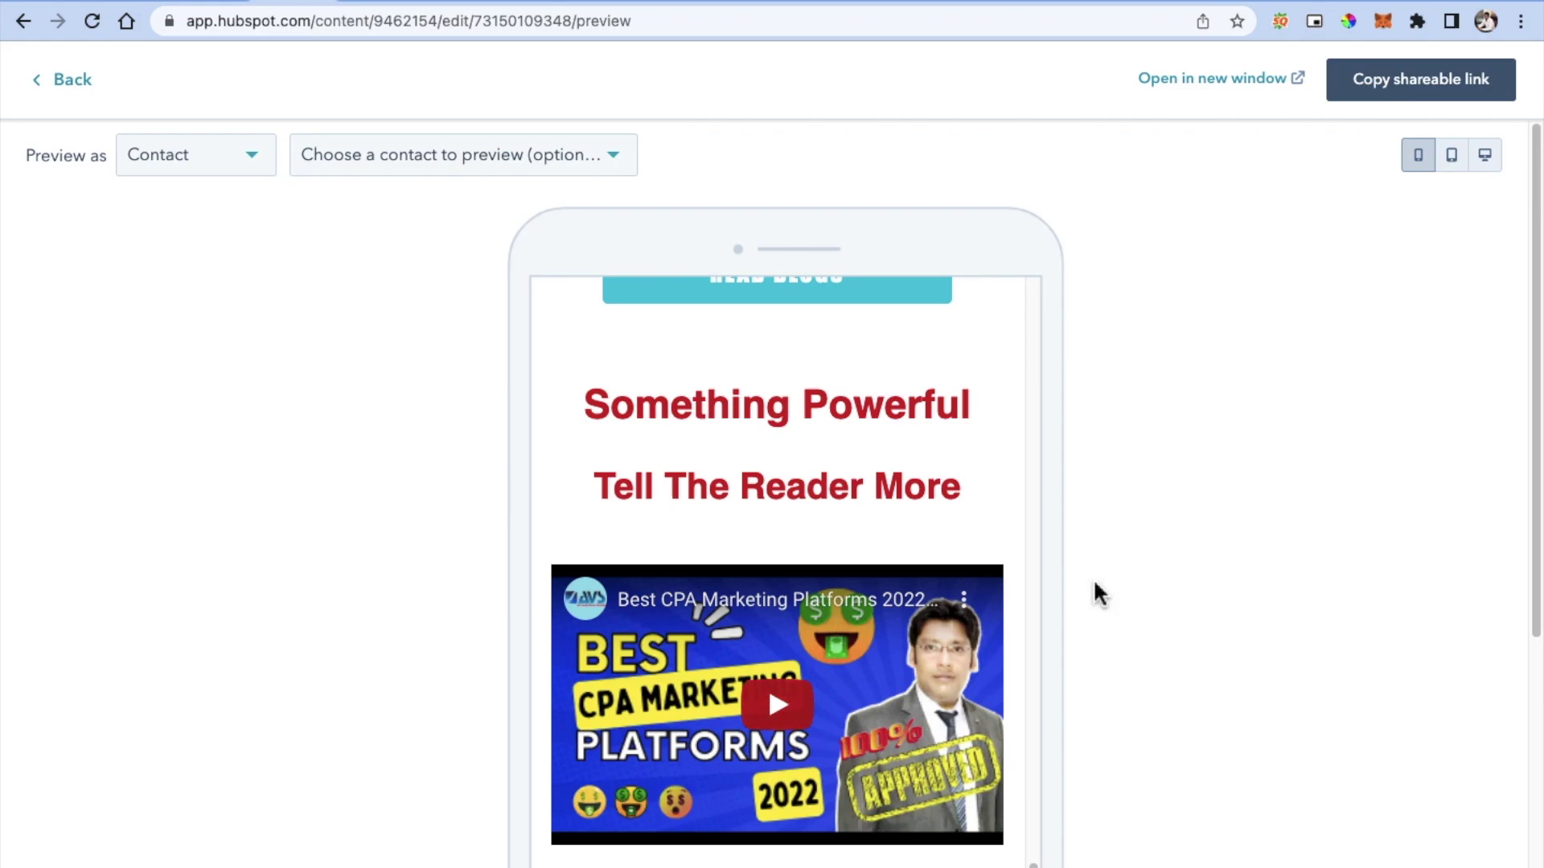
left_click(1451, 155)
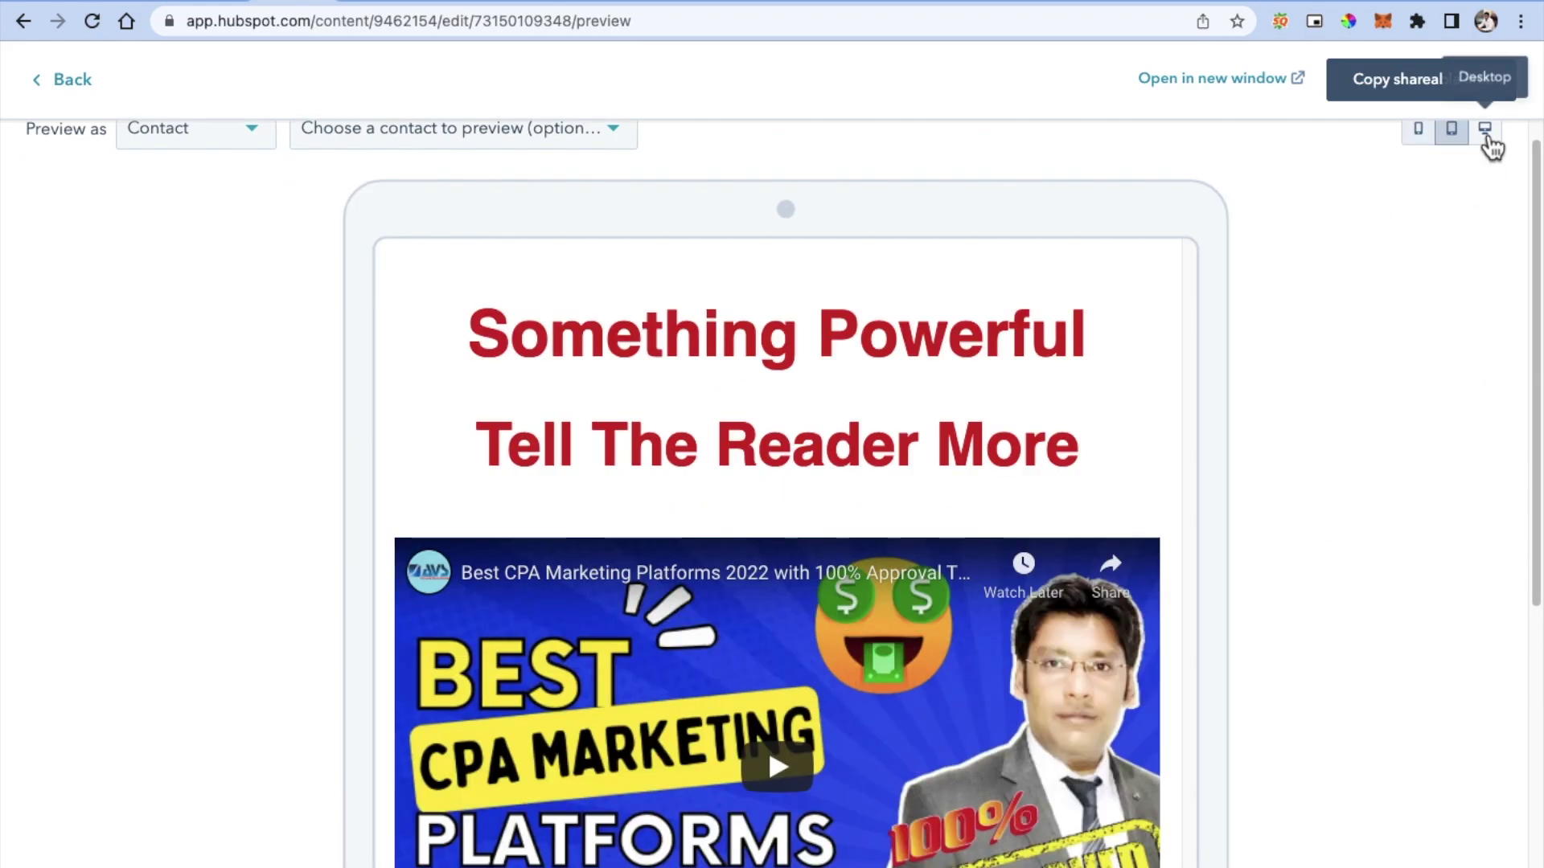
left_click(1486, 130)
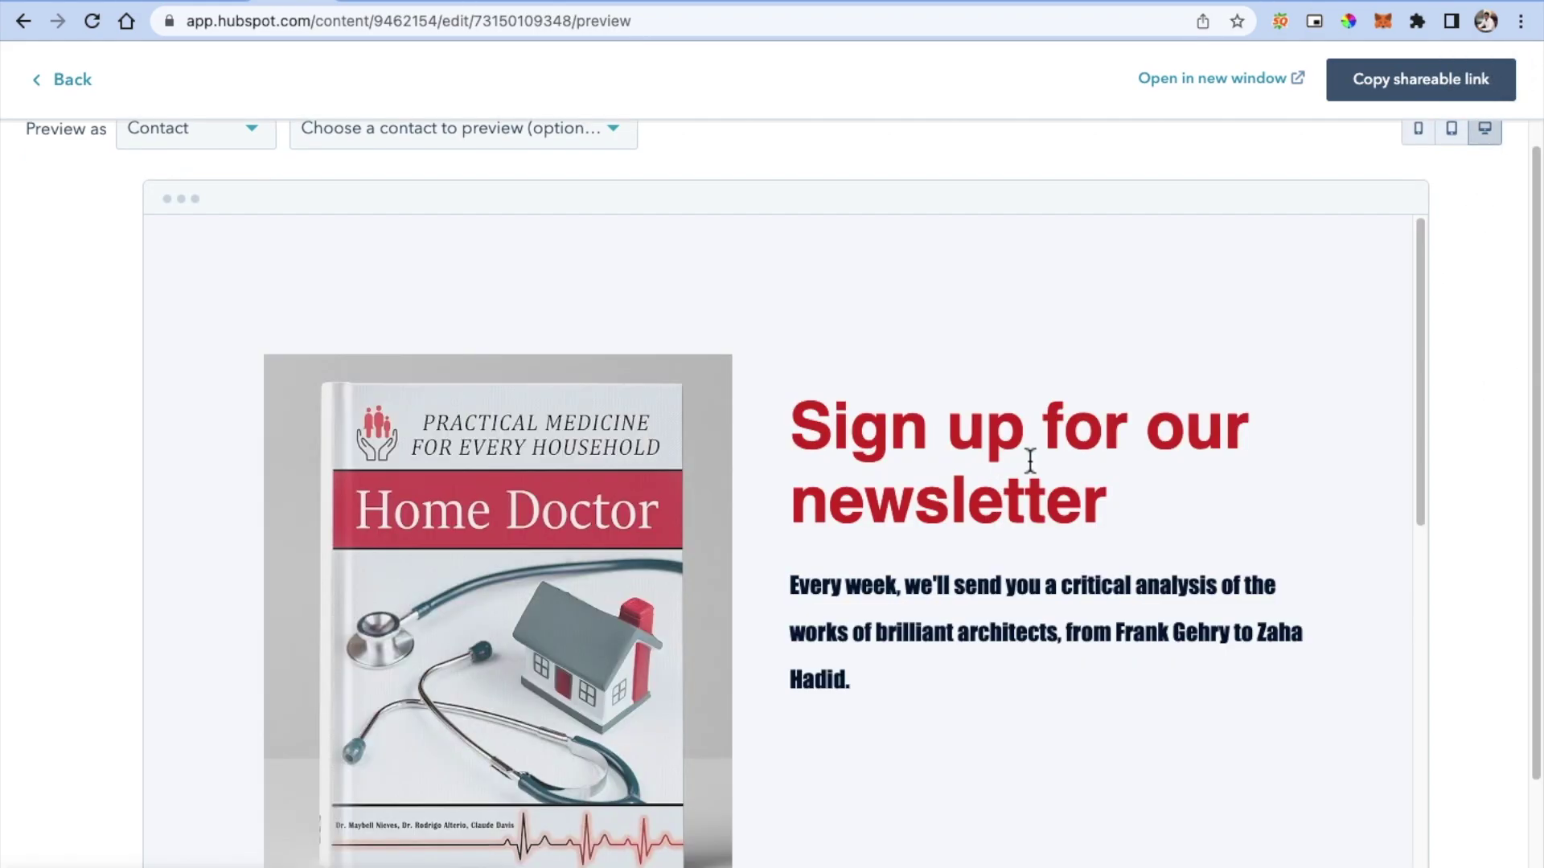
Step: Return from the preview to the page editor and look over the whole landing page
scroll(528, 238, "up", 1)
left_click(53, 81)
scroll(934, 534, "down", 10)
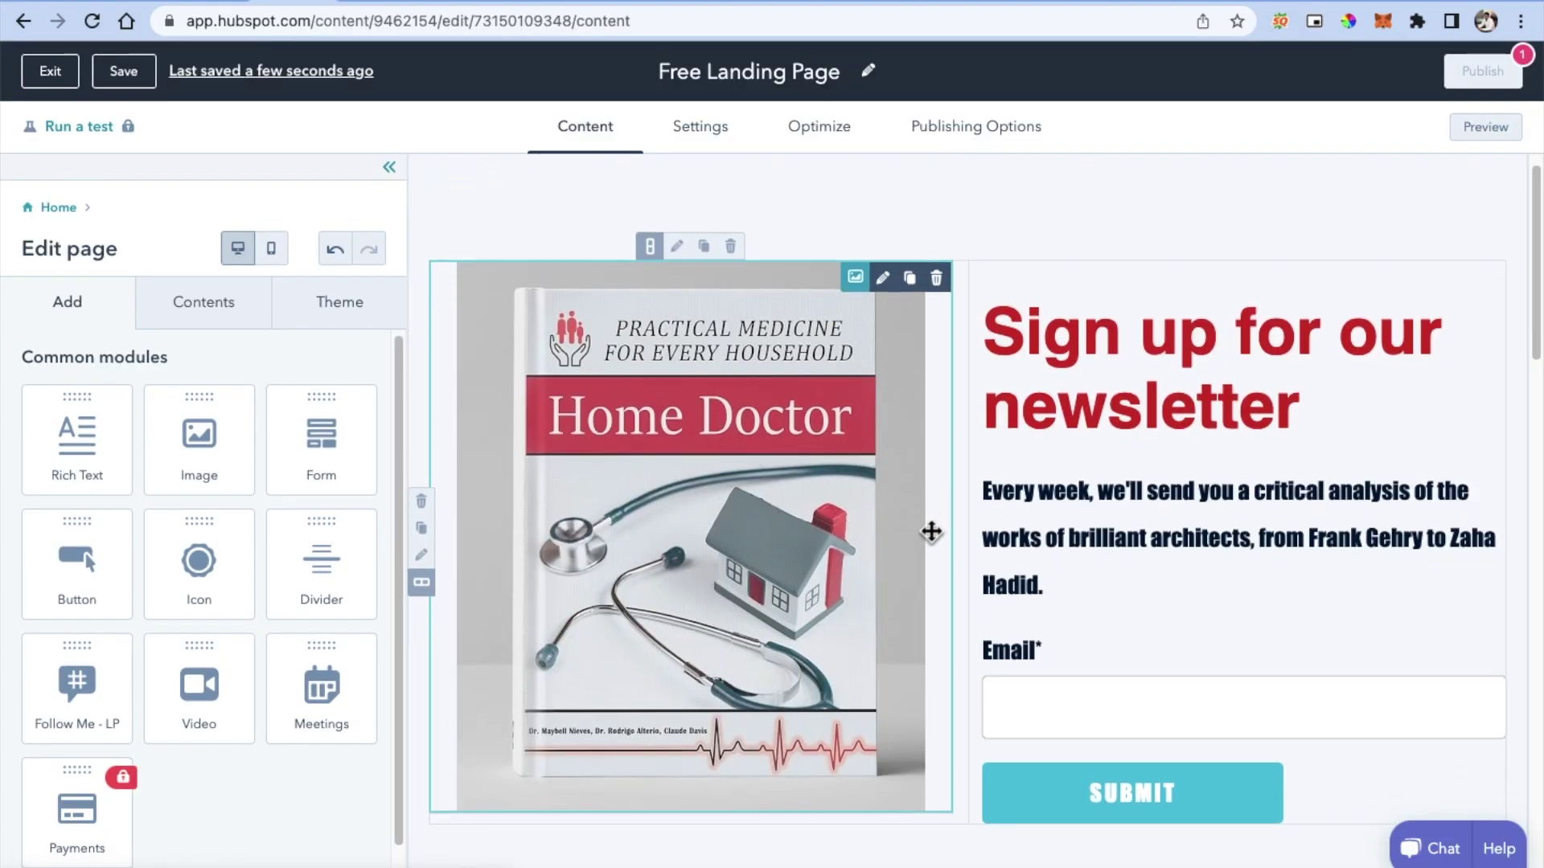
scroll(927, 519, "down", 8)
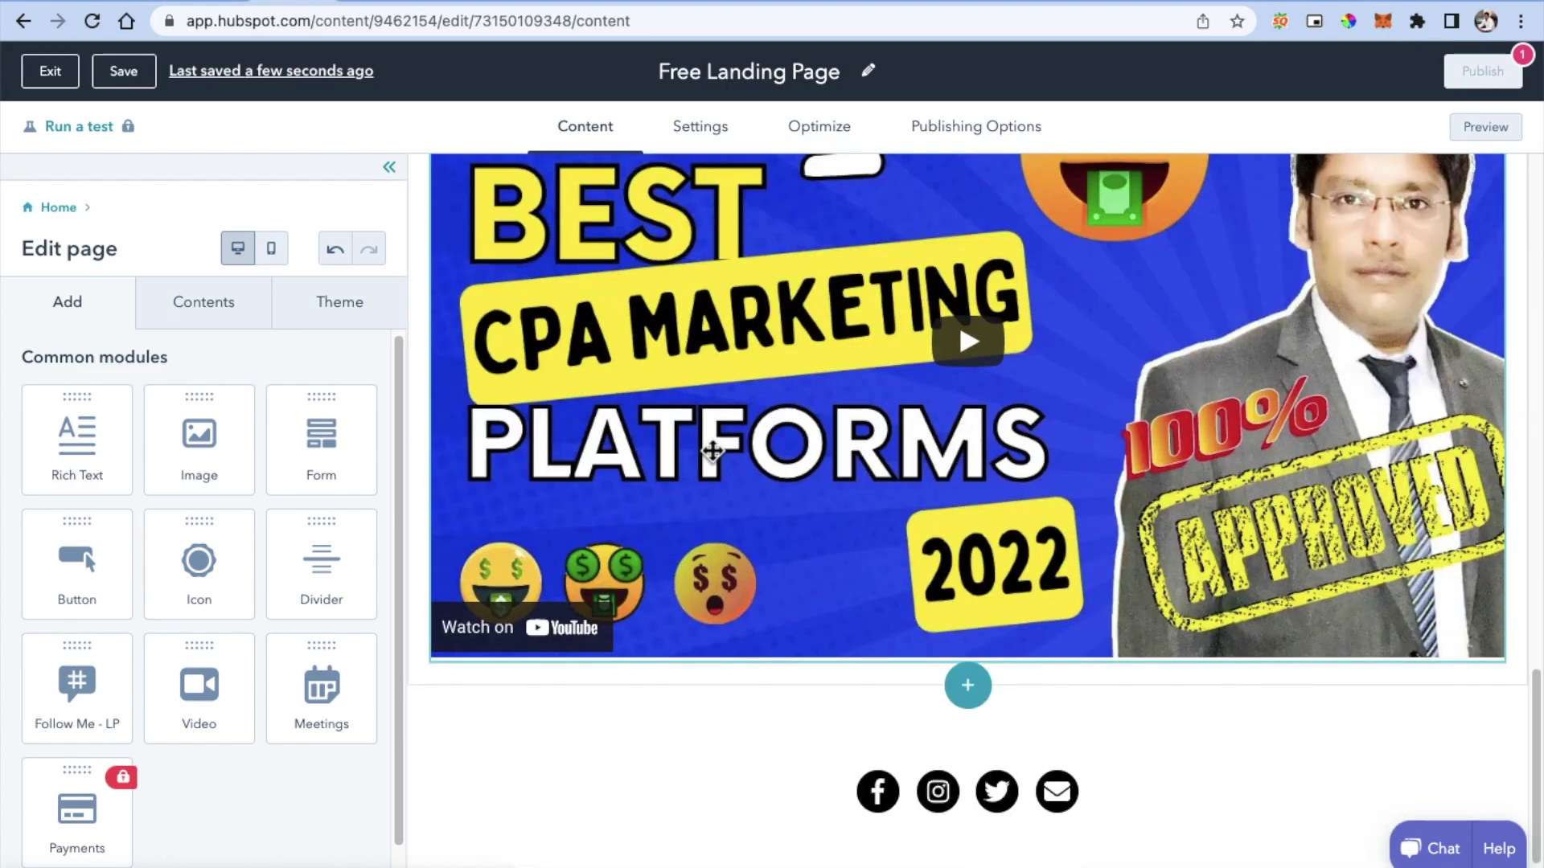
scroll(689, 509, "up", 10)
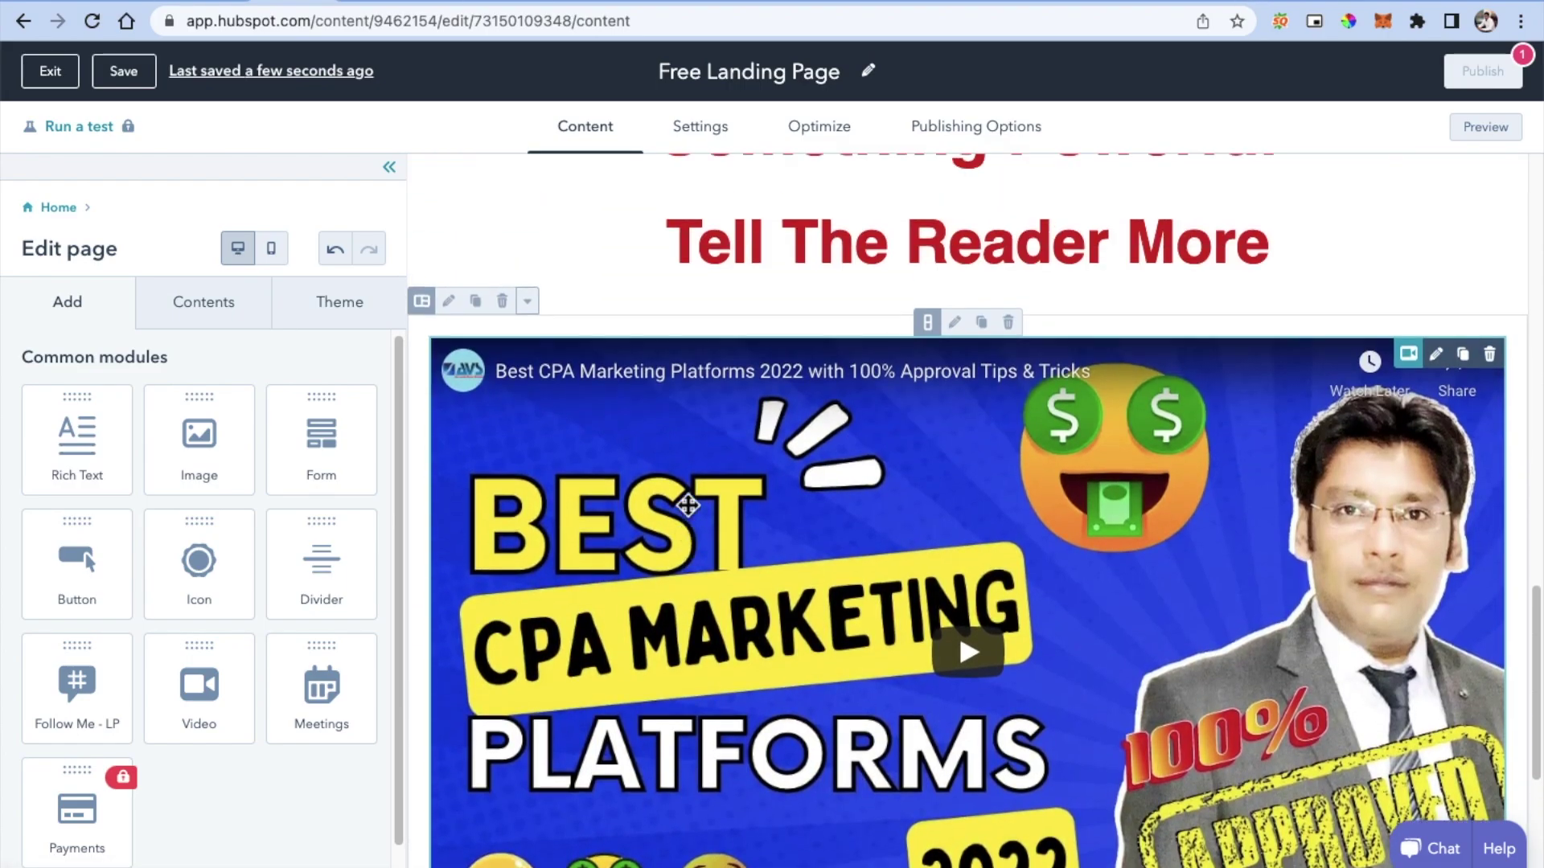
scroll(735, 404, "up", 7)
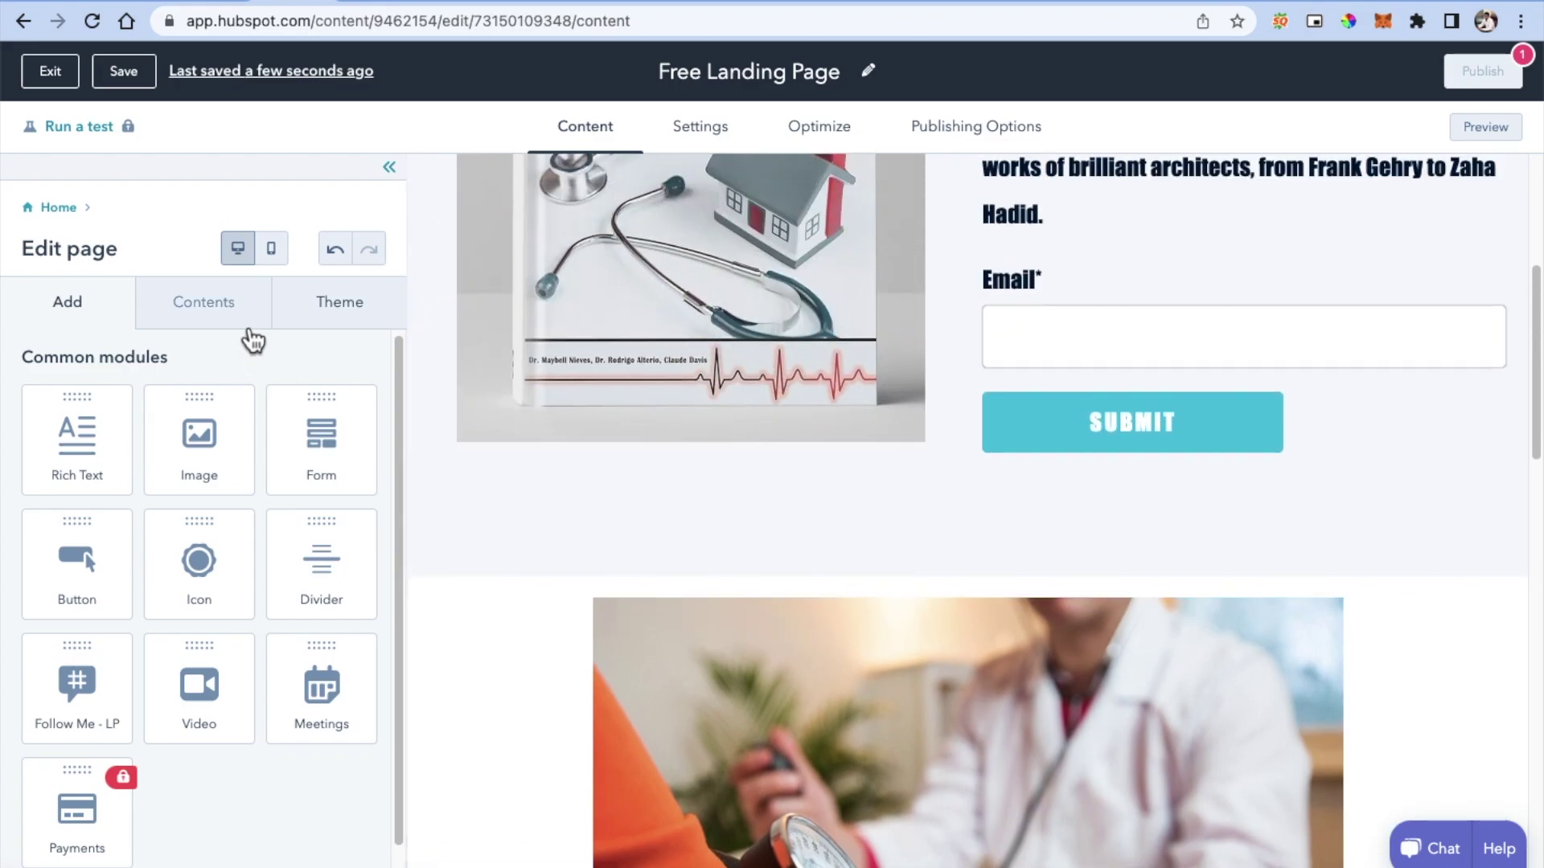
scroll(804, 370, "up", 5)
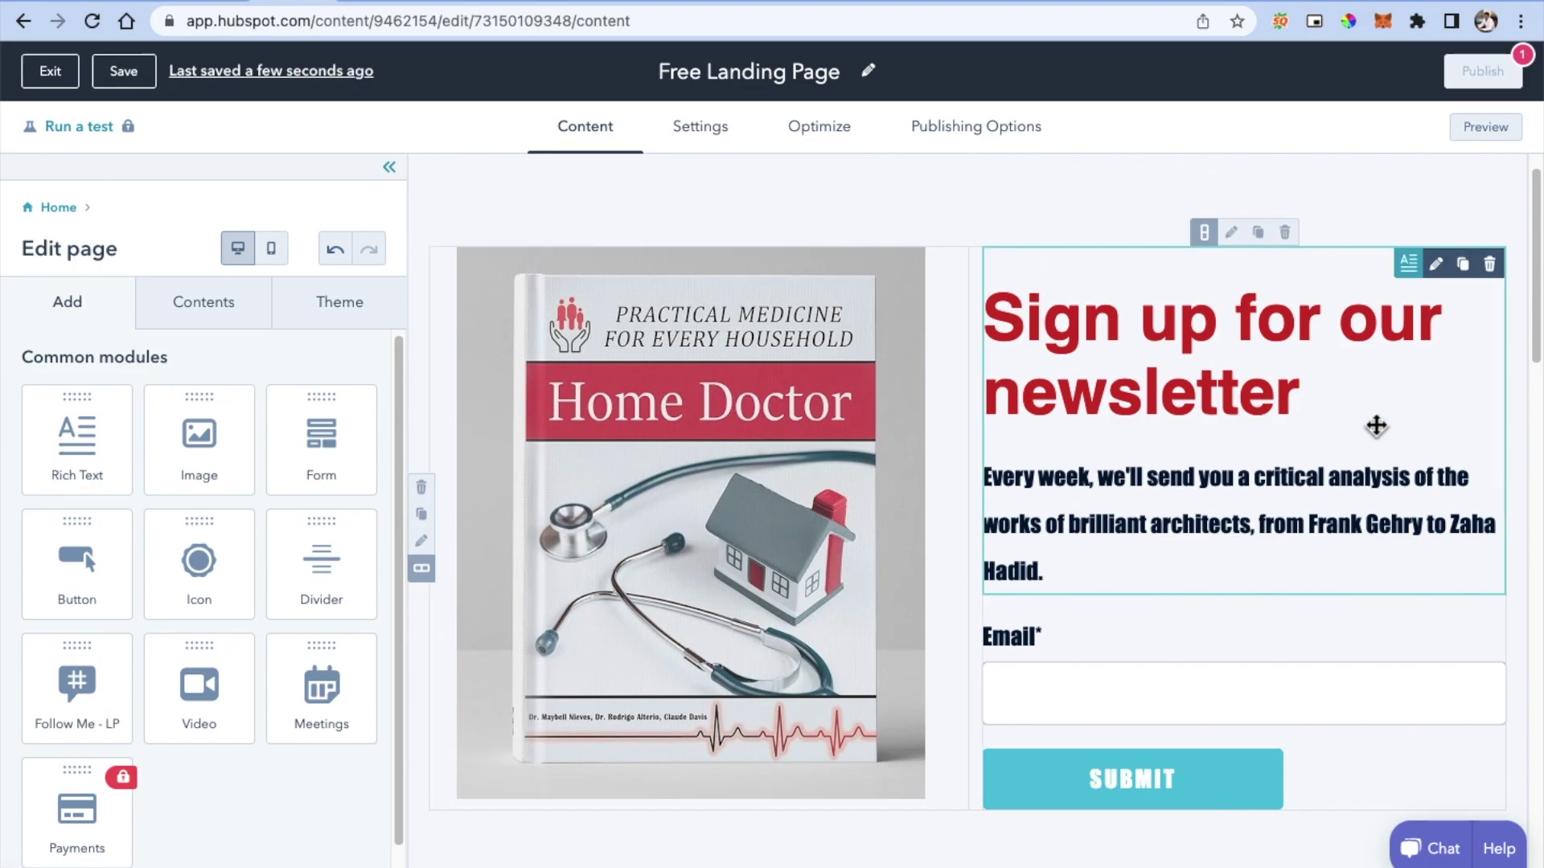
Step: Set the sign-up form's button text to "Download ebook"
scroll(1314, 555, "down", 3)
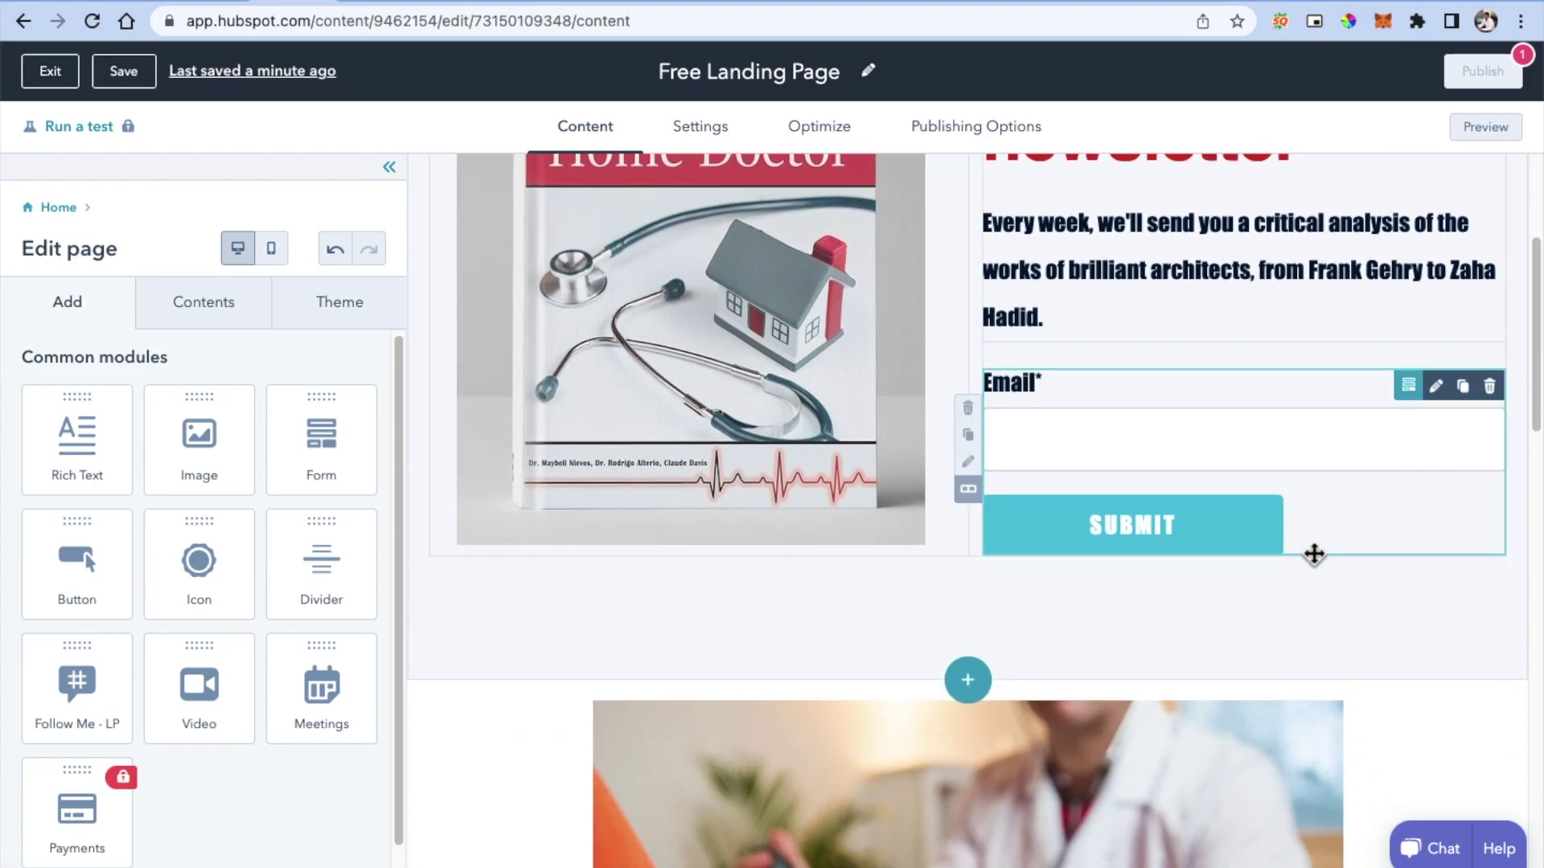
left_click(1330, 497)
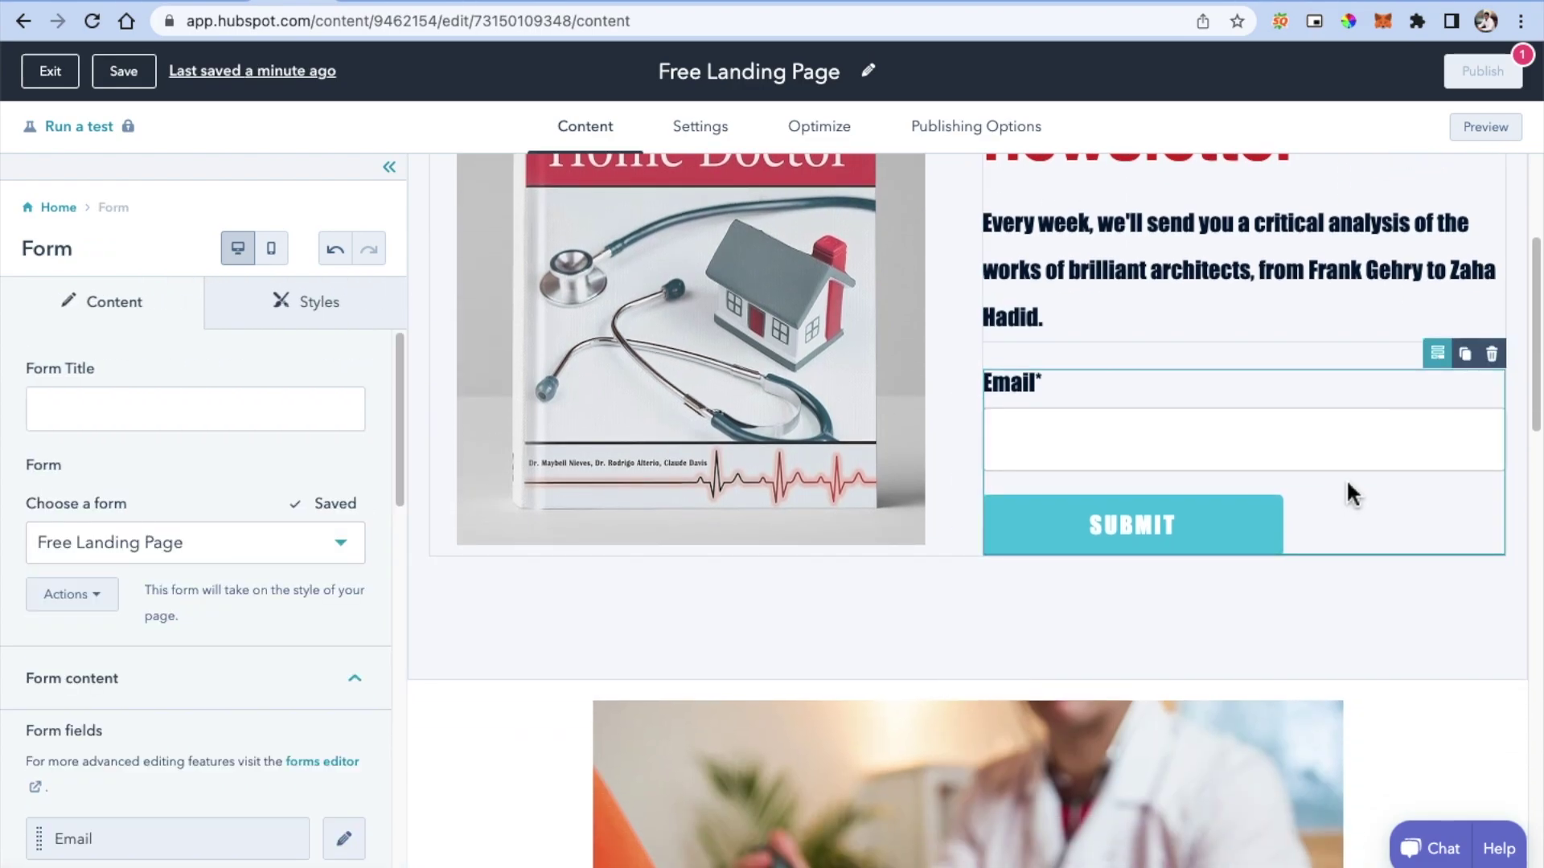
scroll(181, 553, "down", 2)
scroll(186, 554, "down", 5)
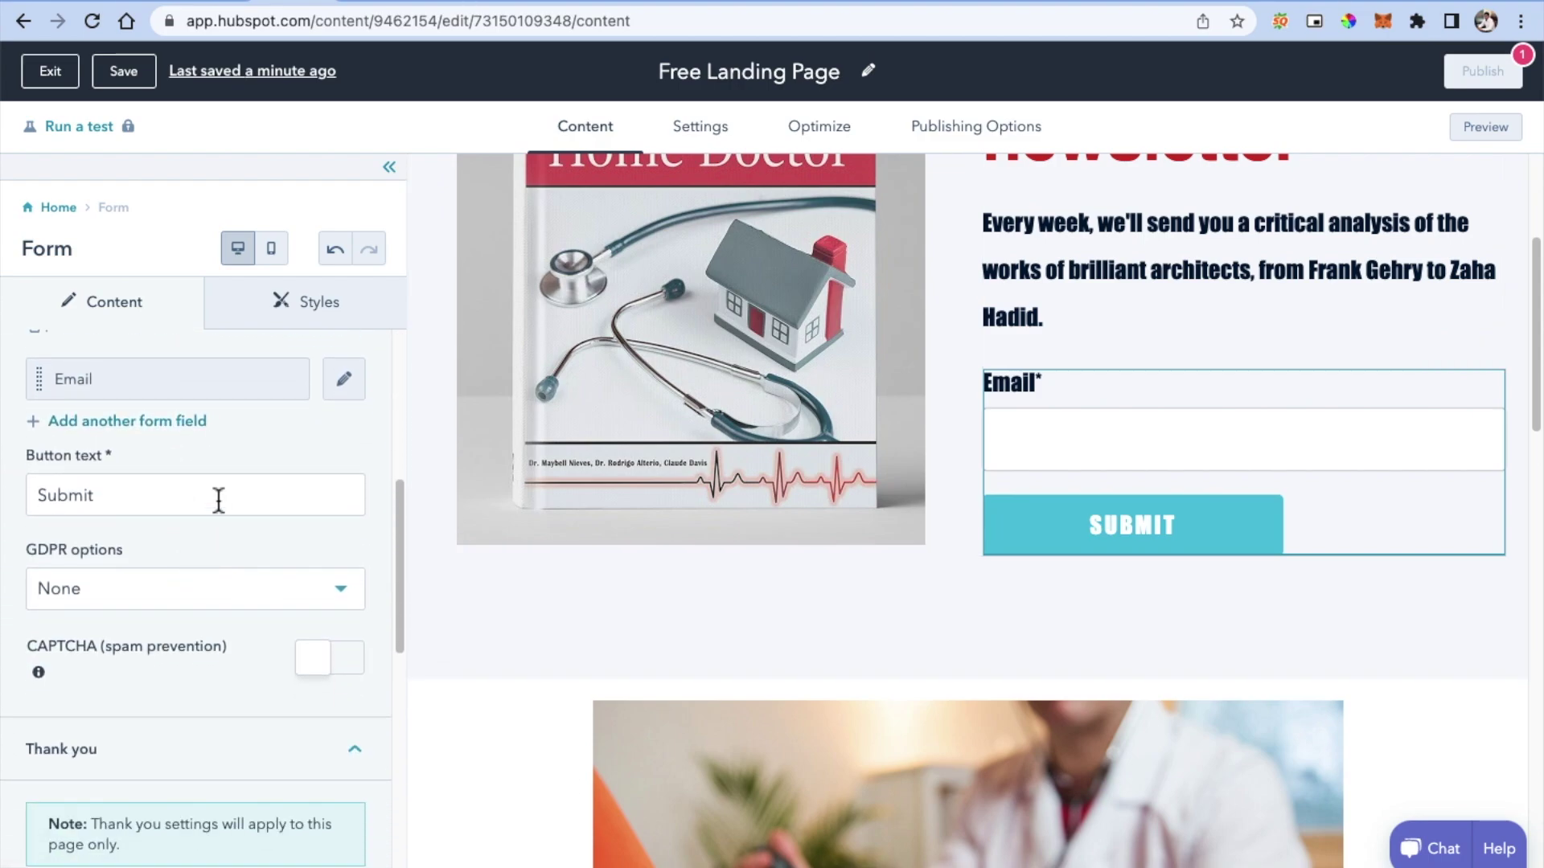
left_click_drag(138, 500, 4, 511)
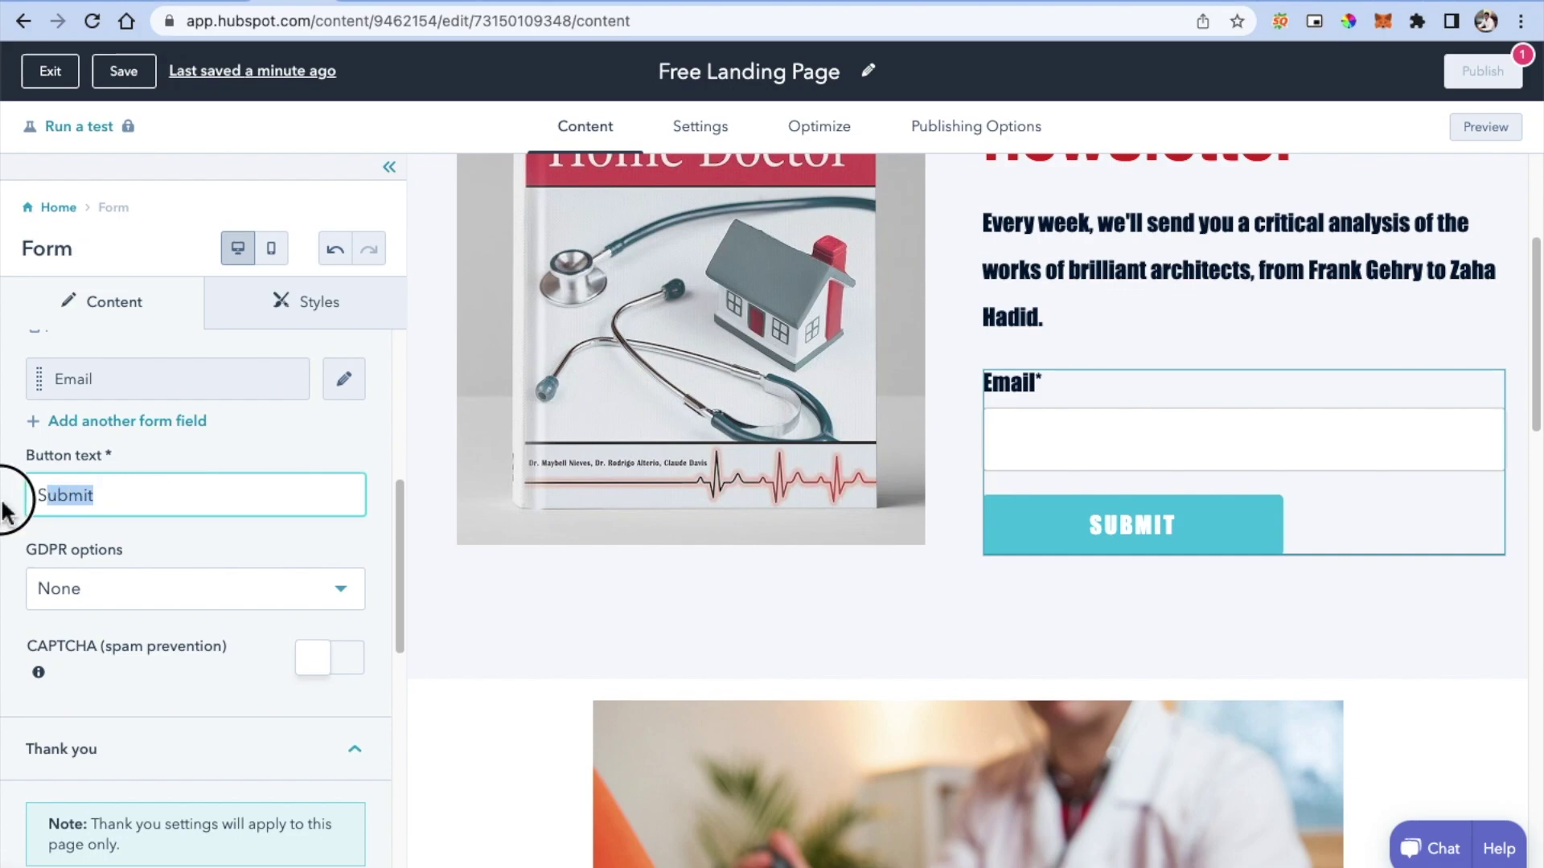
type("D")
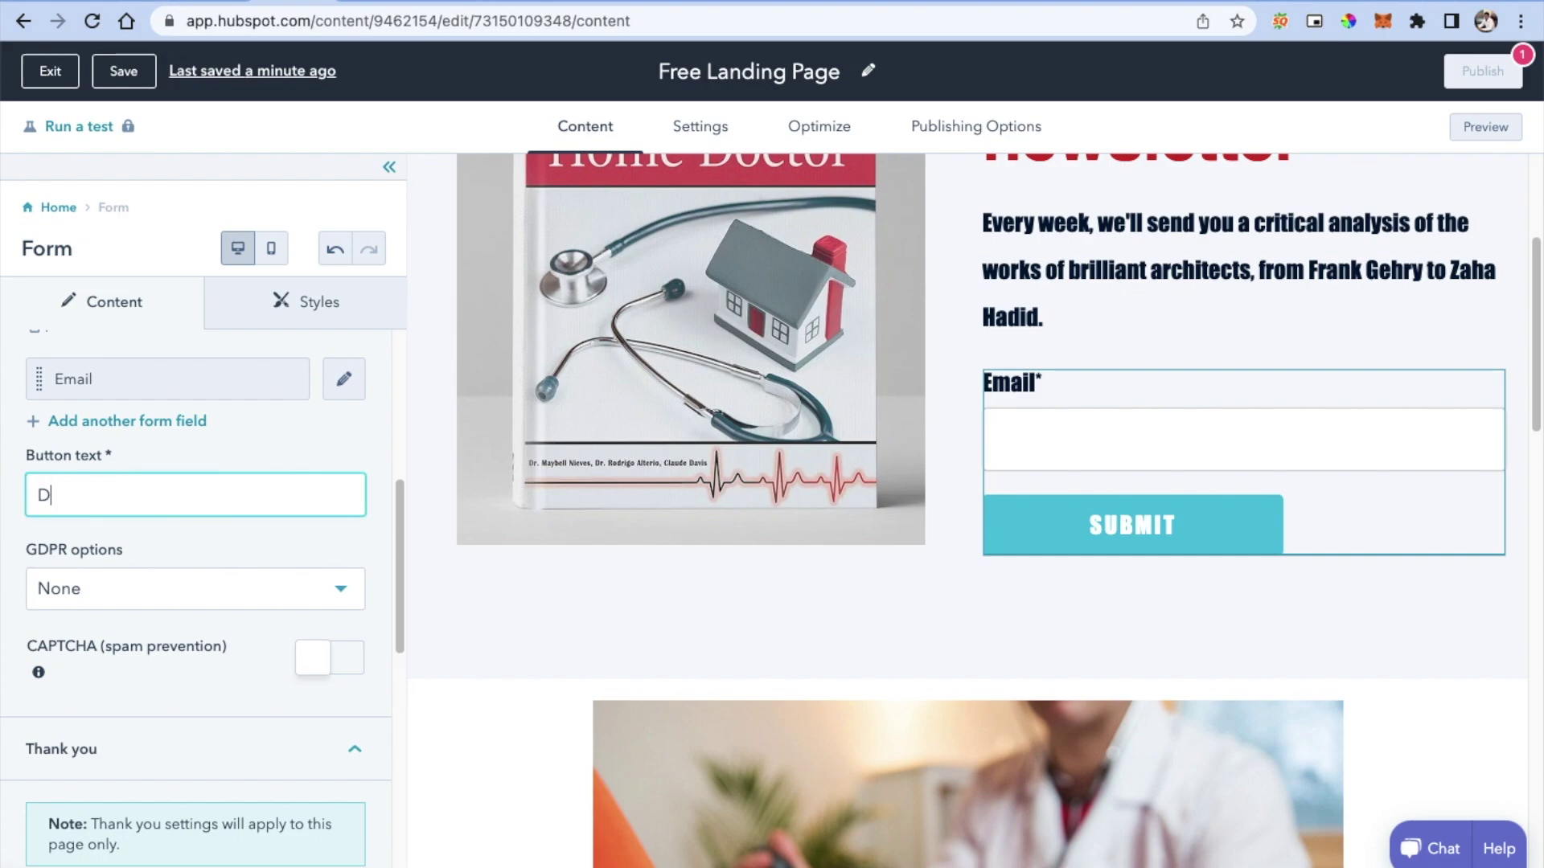
type("ownload ")
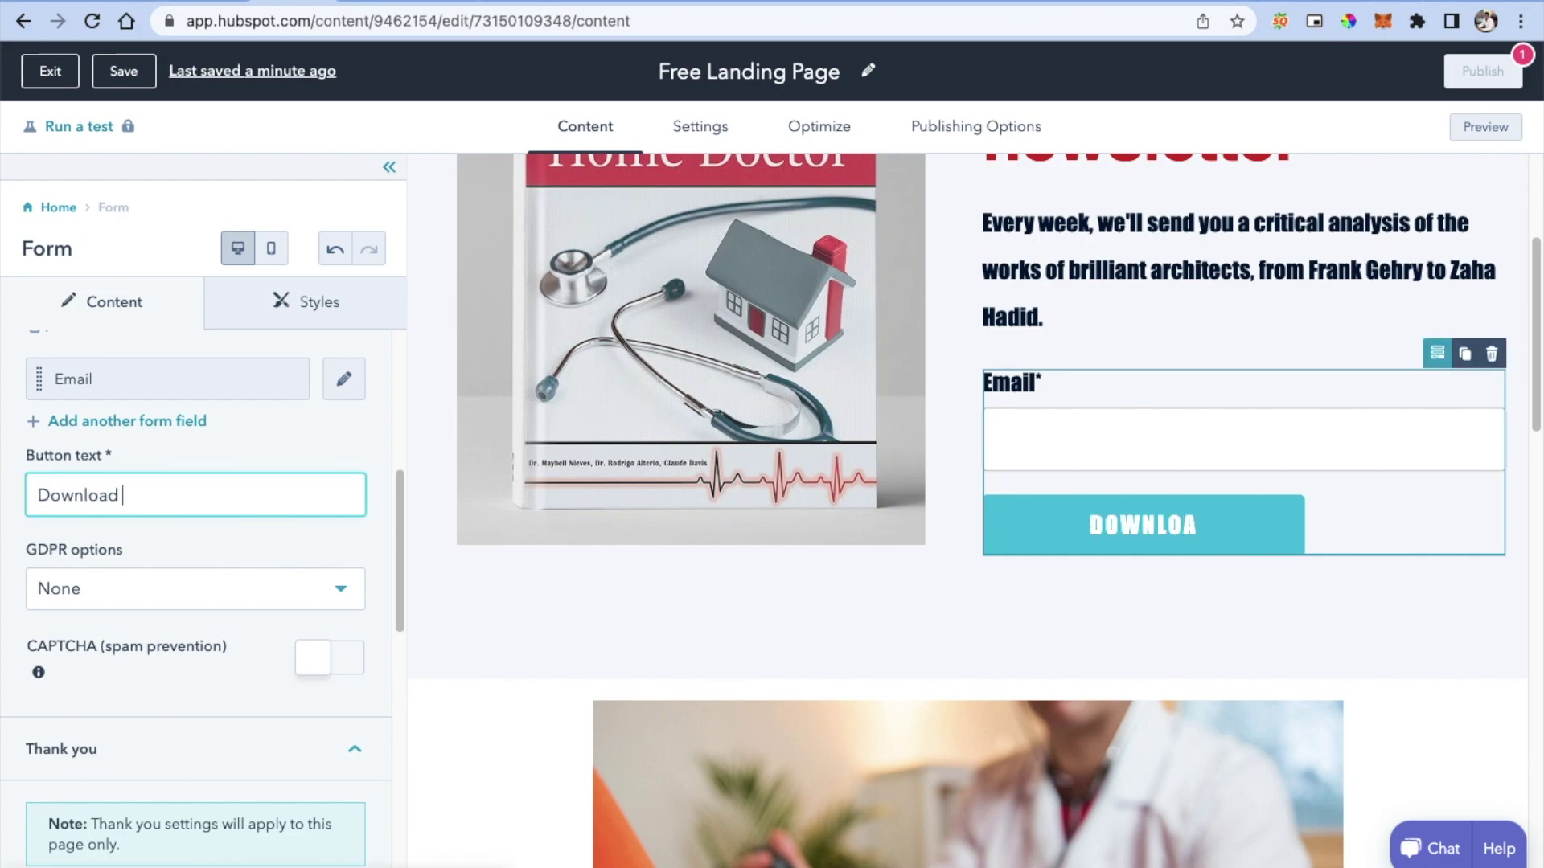
type("ebook")
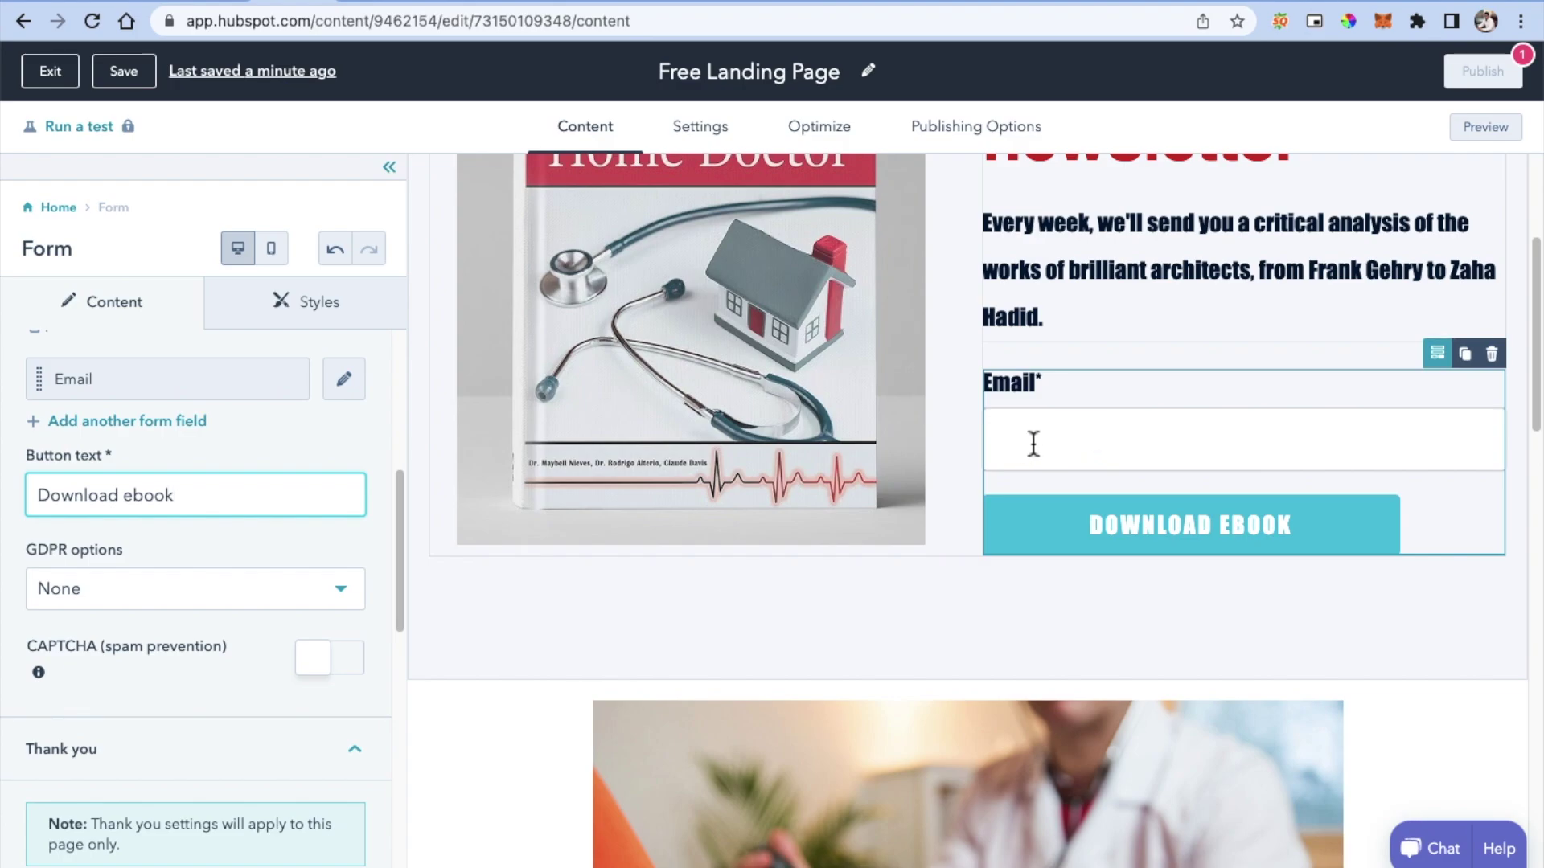
Step: Review the sign-up form's thank-you redirect, form automation and other content options
scroll(179, 605, "down", 6)
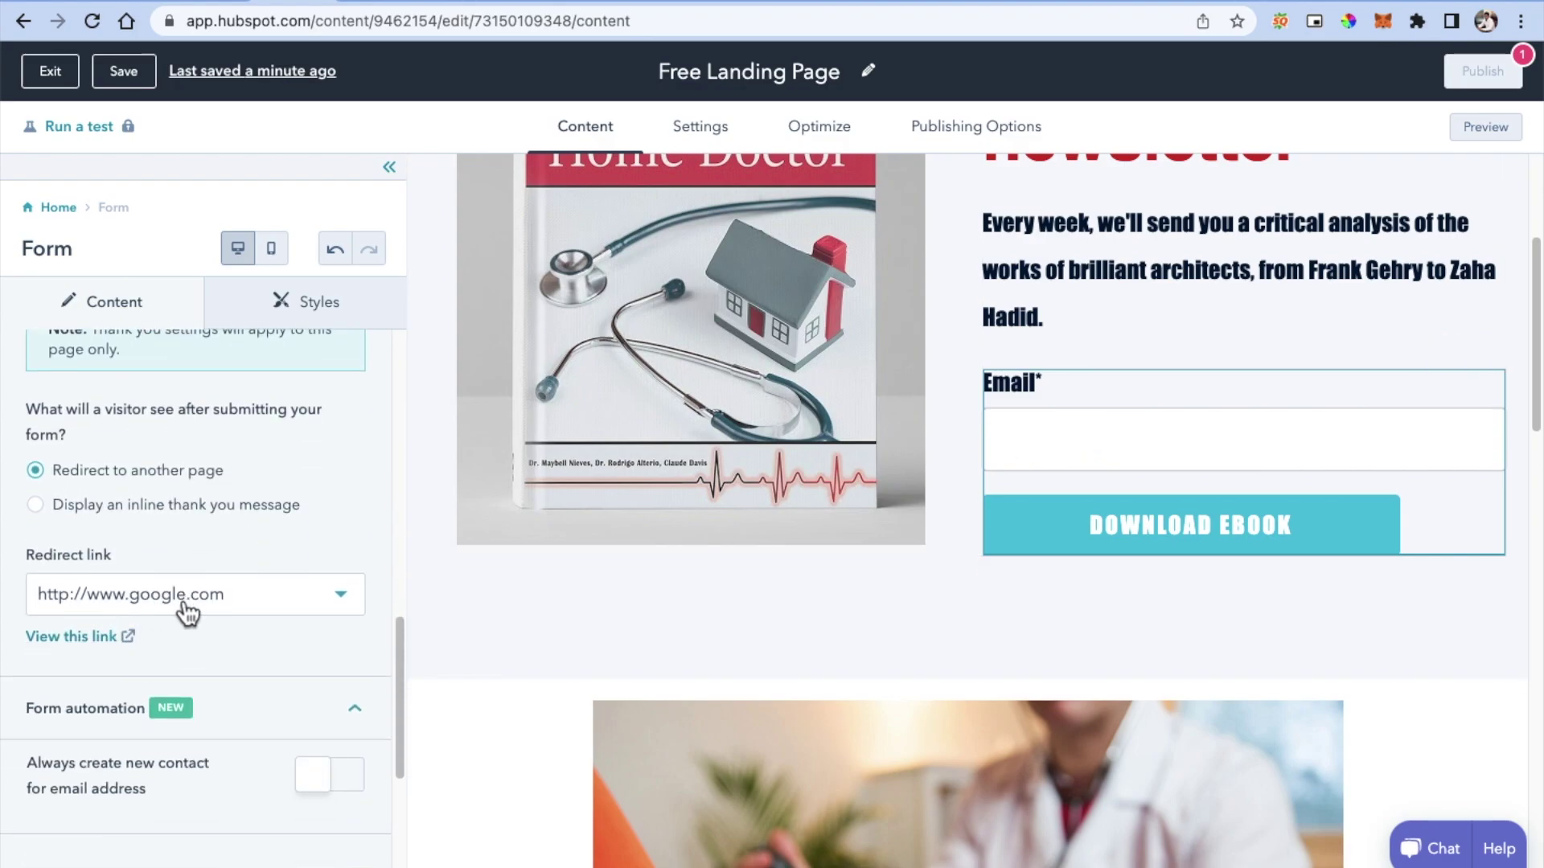
scroll(186, 612, "down", 2)
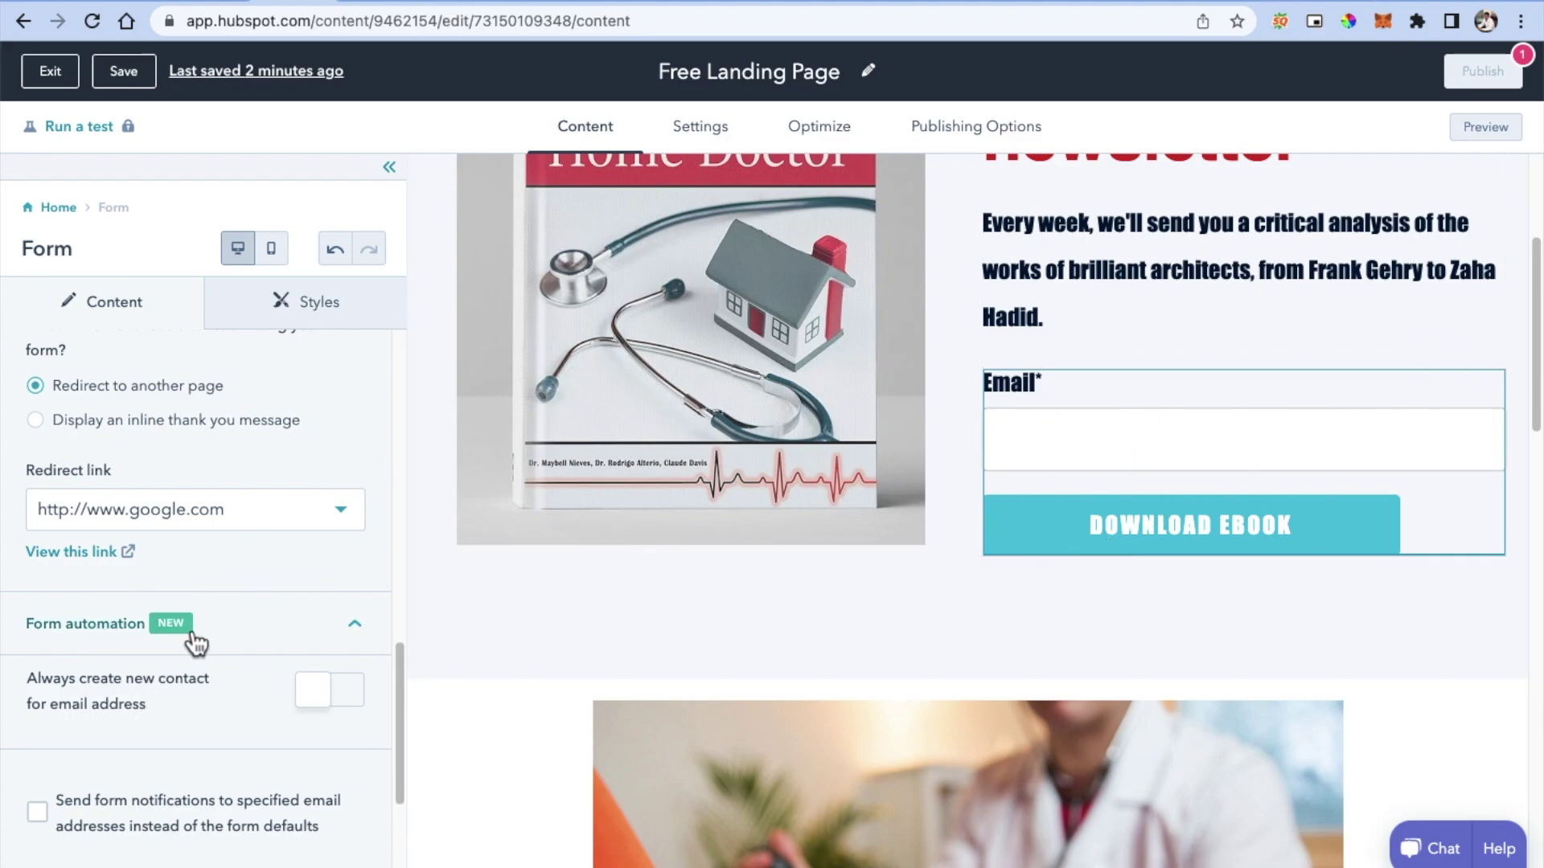
scroll(153, 627, "up", 5)
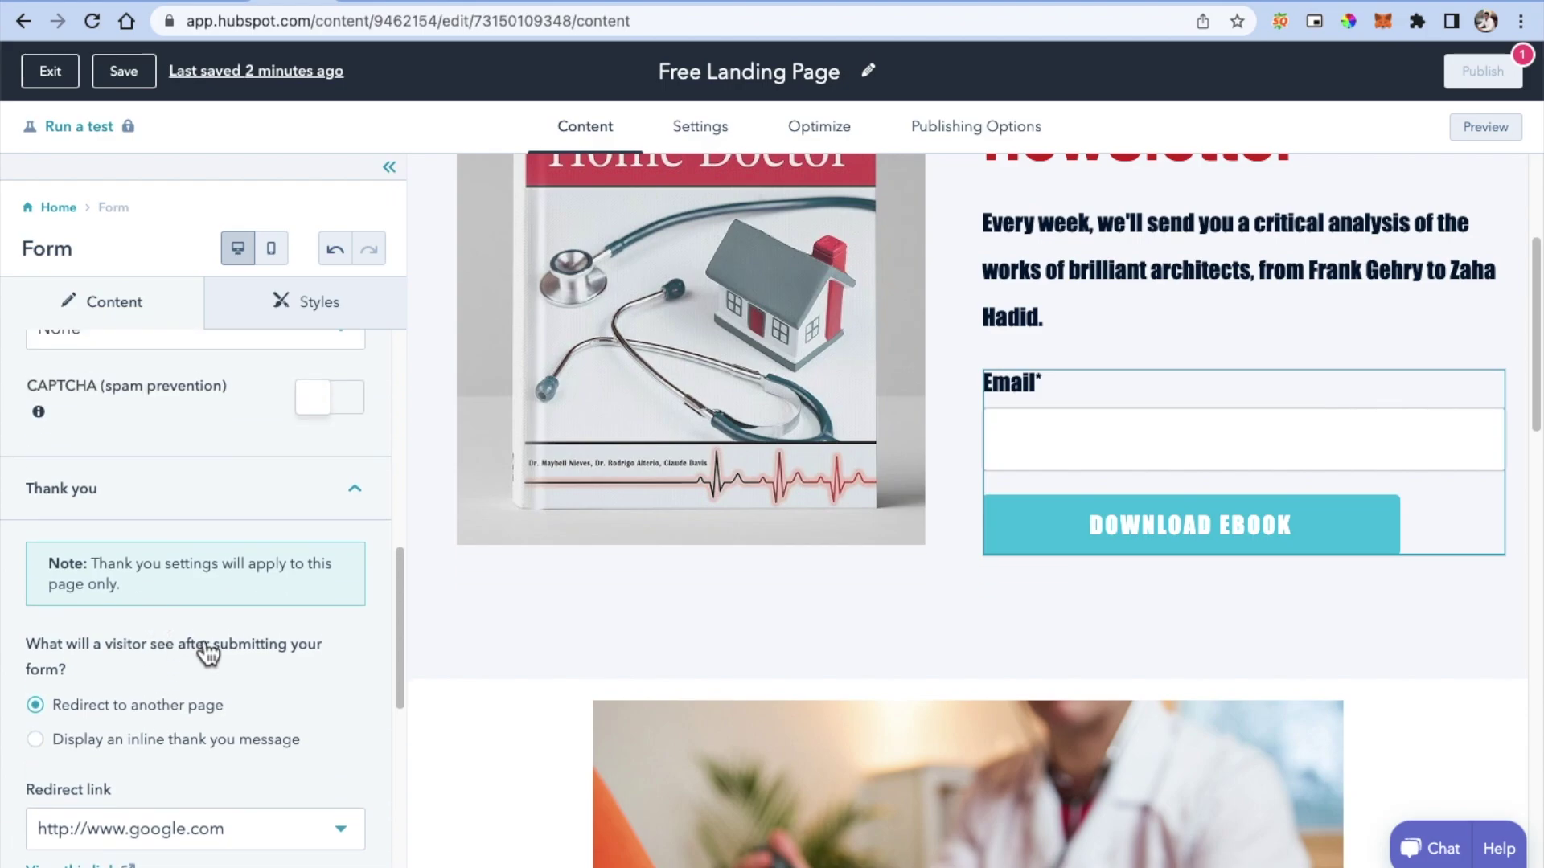
scroll(206, 576, "up", 3)
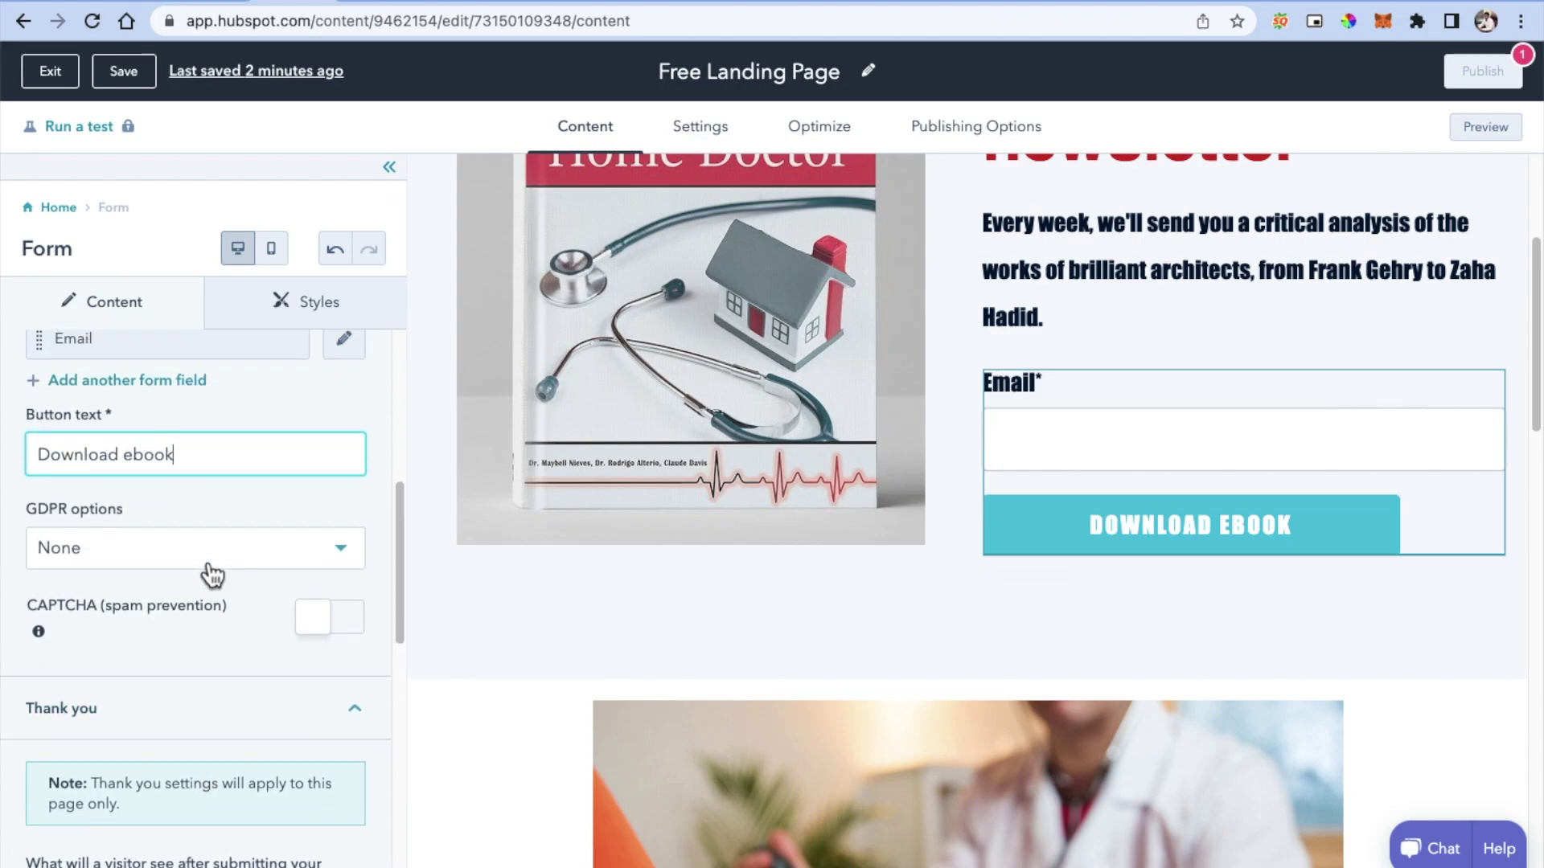
scroll(212, 576, "up", 4)
scroll(218, 553, "up", 3)
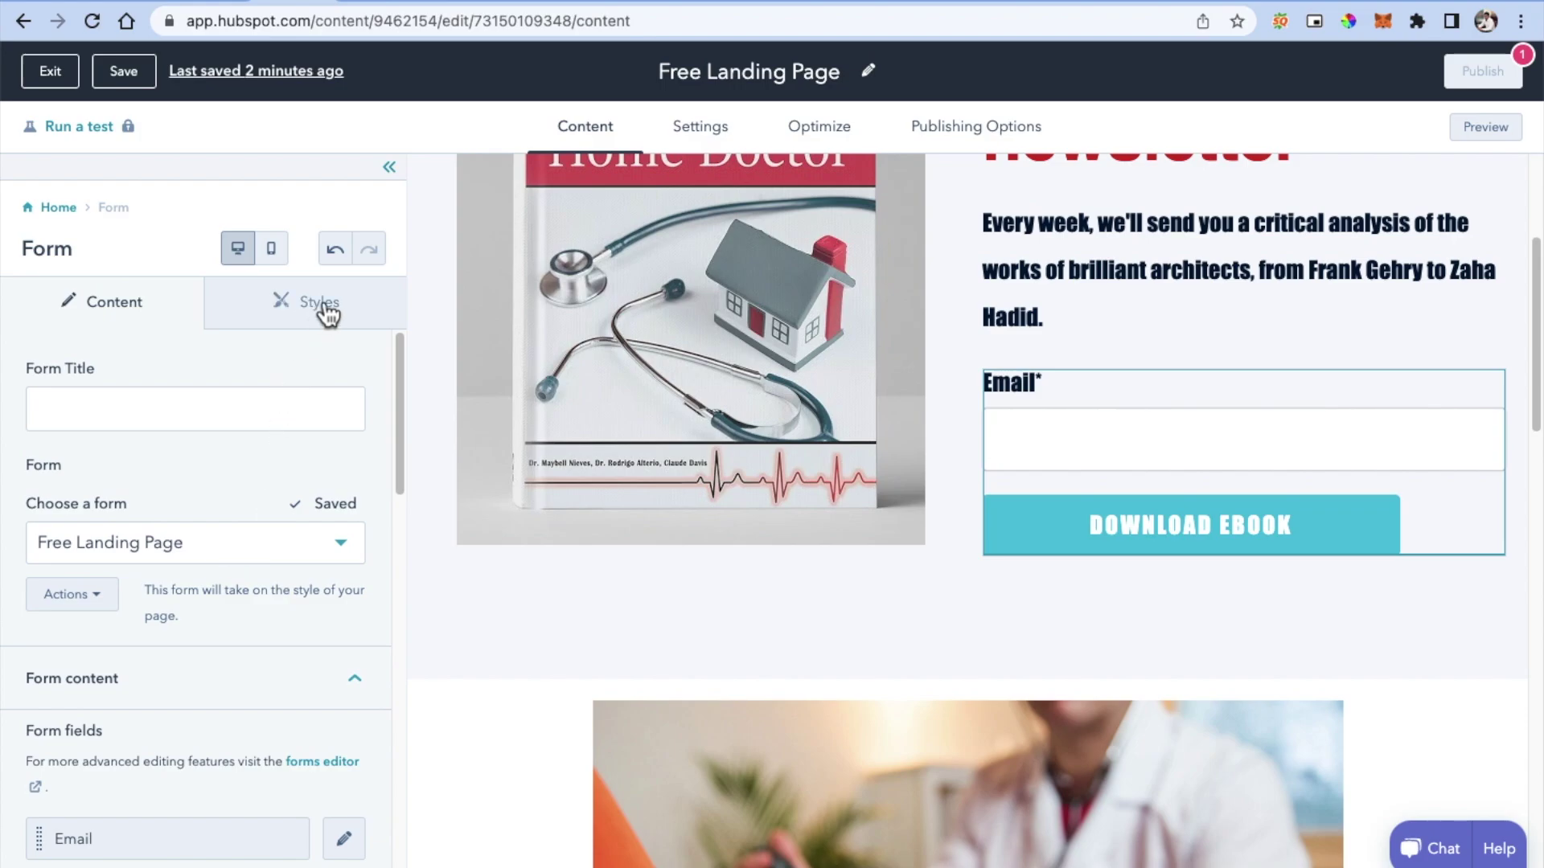
Step: In the page settings, copy the internal page name "Free Landing Page" into the page title and check the content slug
left_click(703, 132)
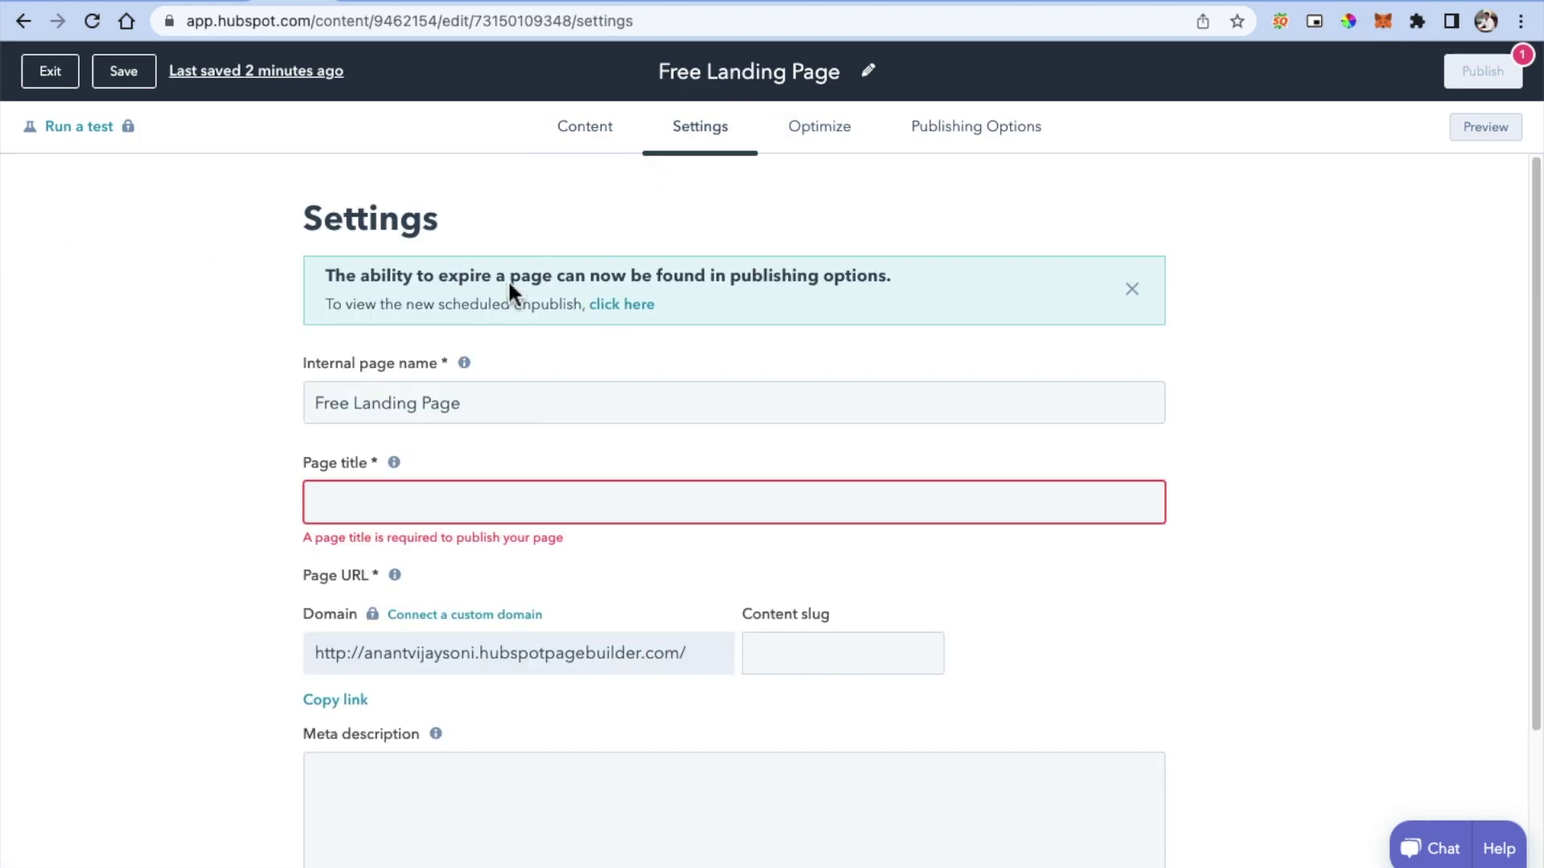
left_click(377, 506)
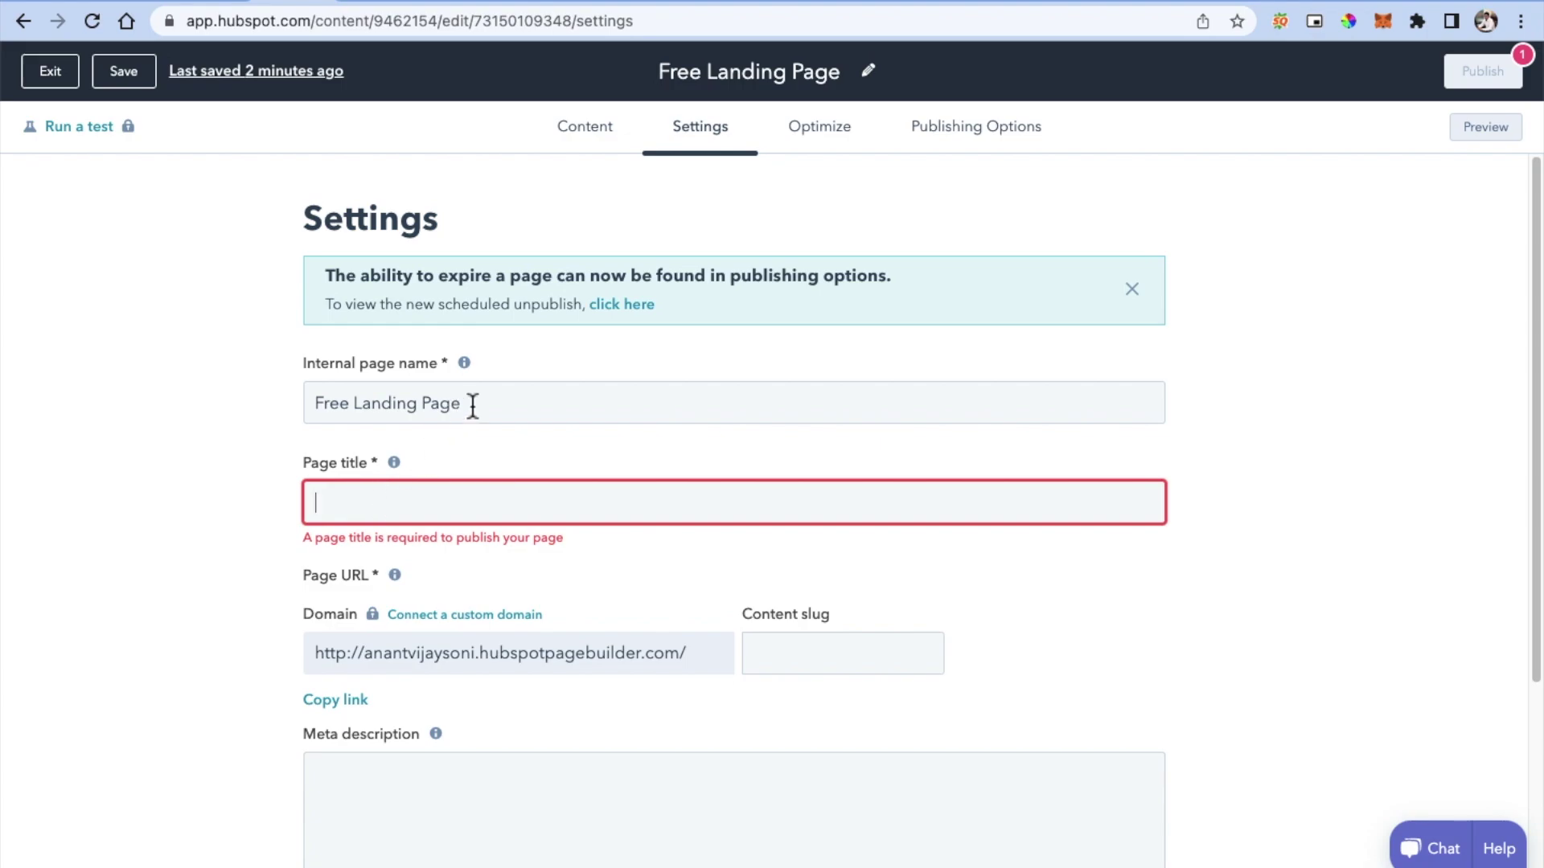
left_click_drag(473, 406, 233, 400)
key("ctrl+c")
left_click(335, 501)
key("ctrl+v")
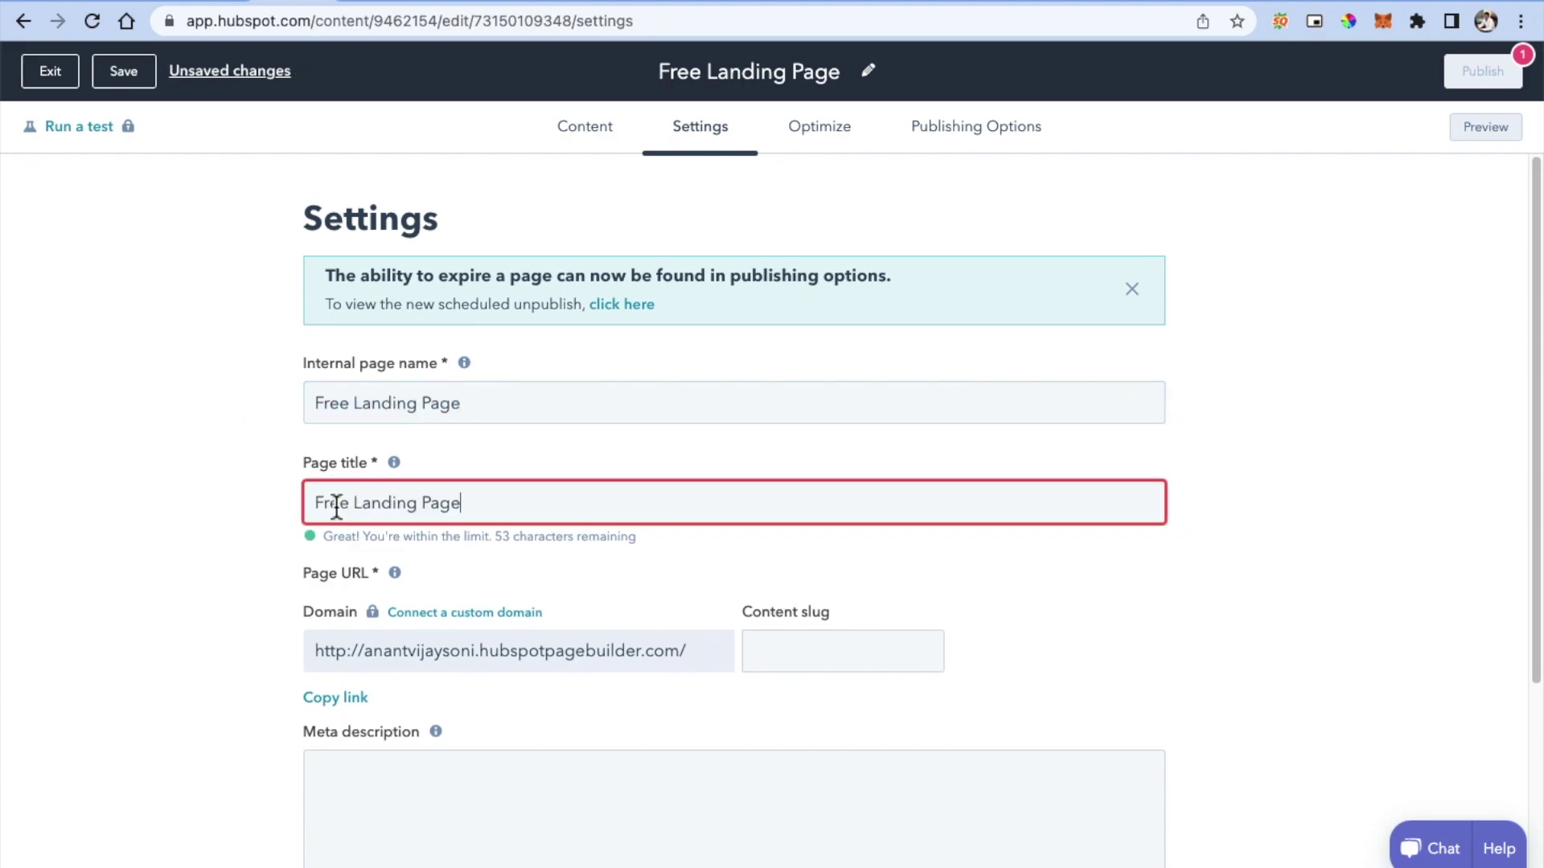
left_click(821, 664)
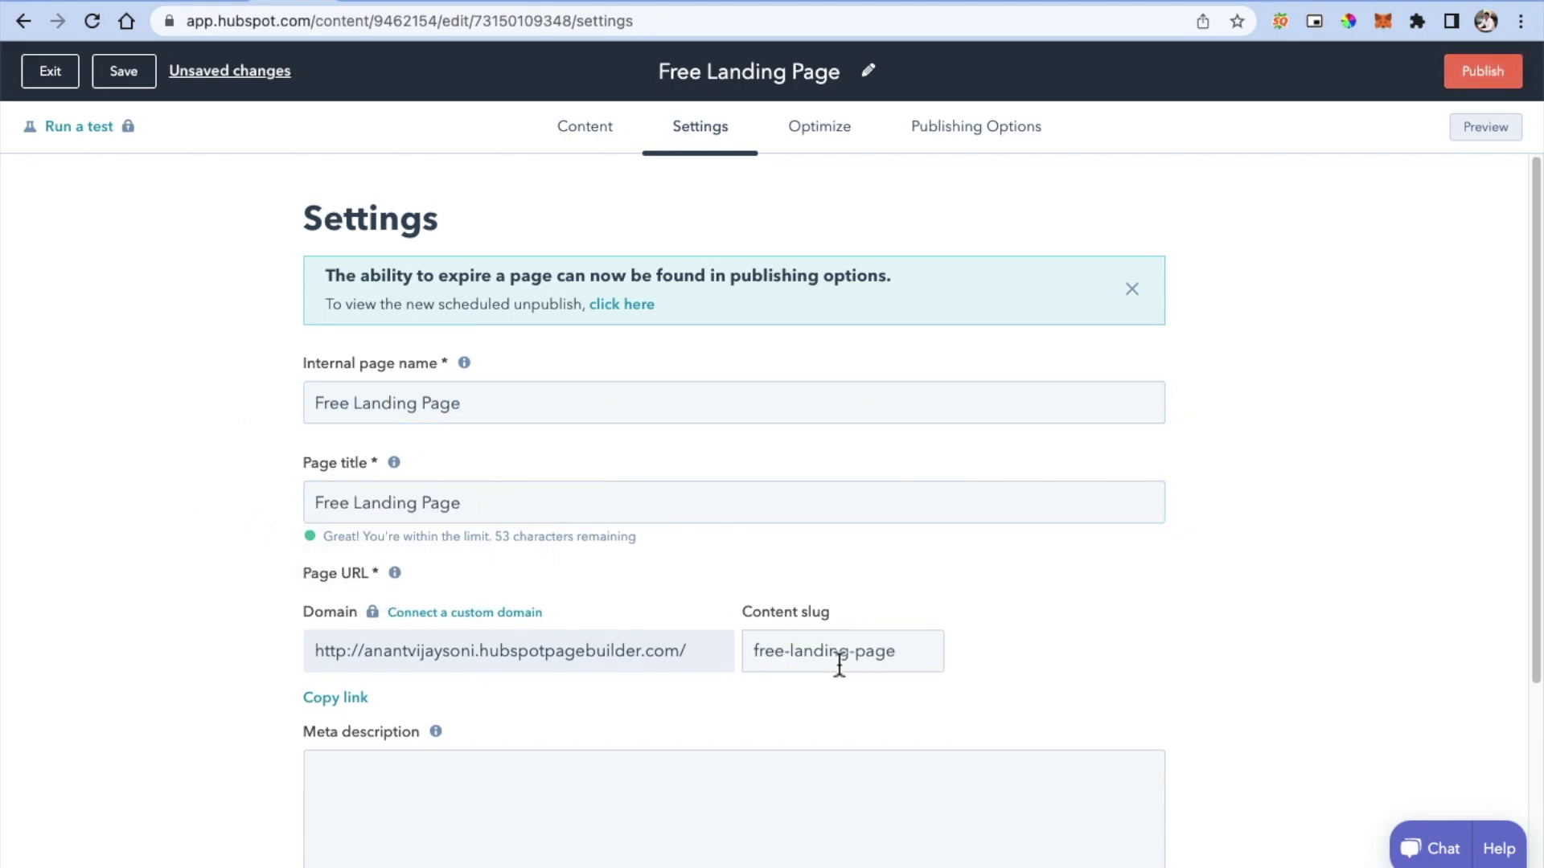
Step: Examine the page URL settings, including the copy link option and the domain available for publishing
scroll(346, 651, "down", 1)
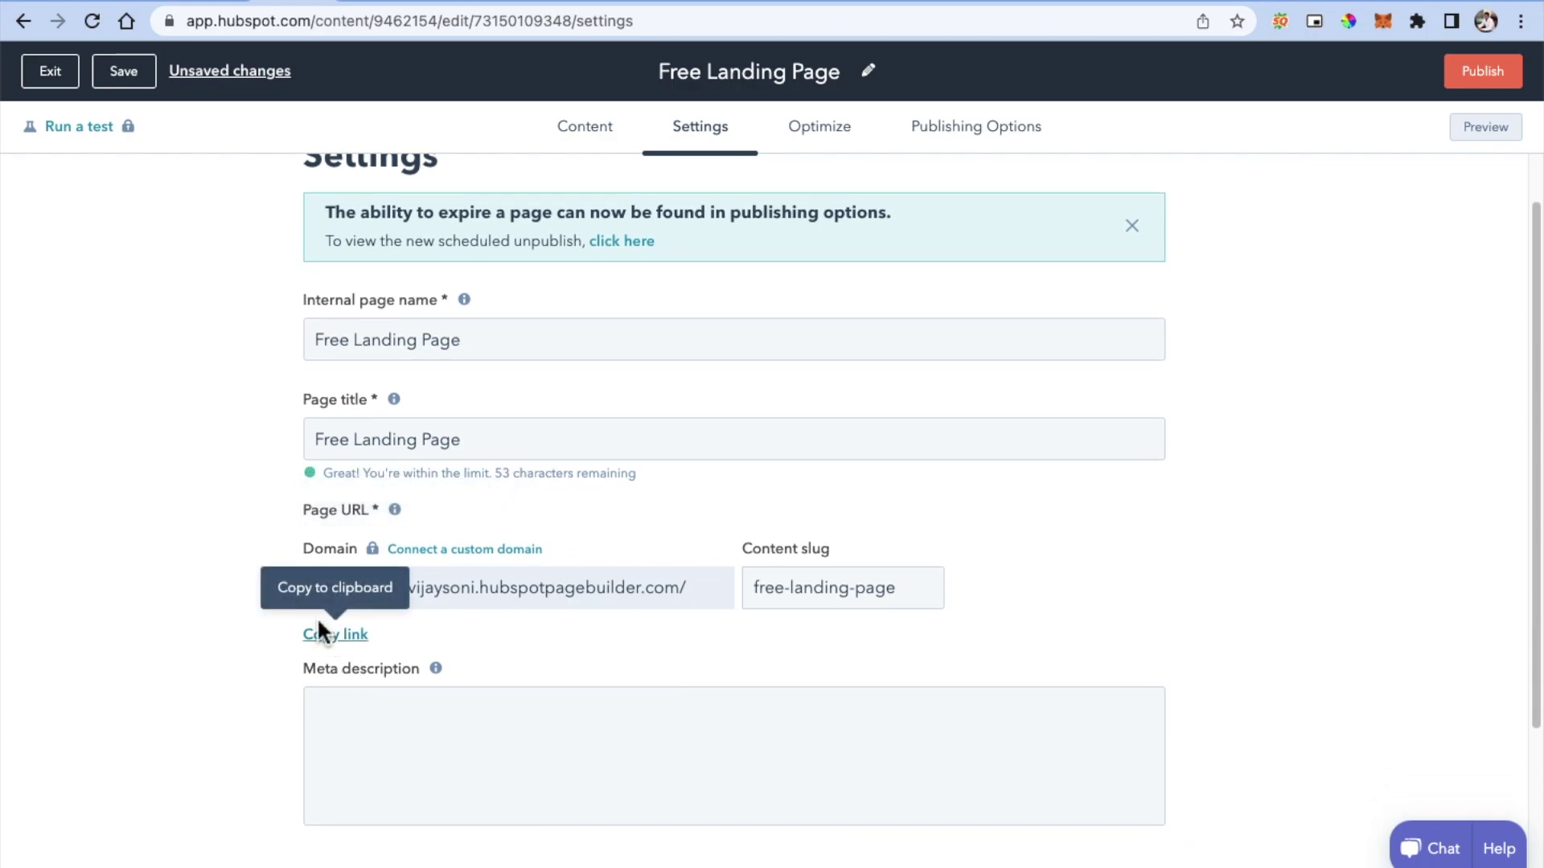
scroll(559, 599, "down", 1)
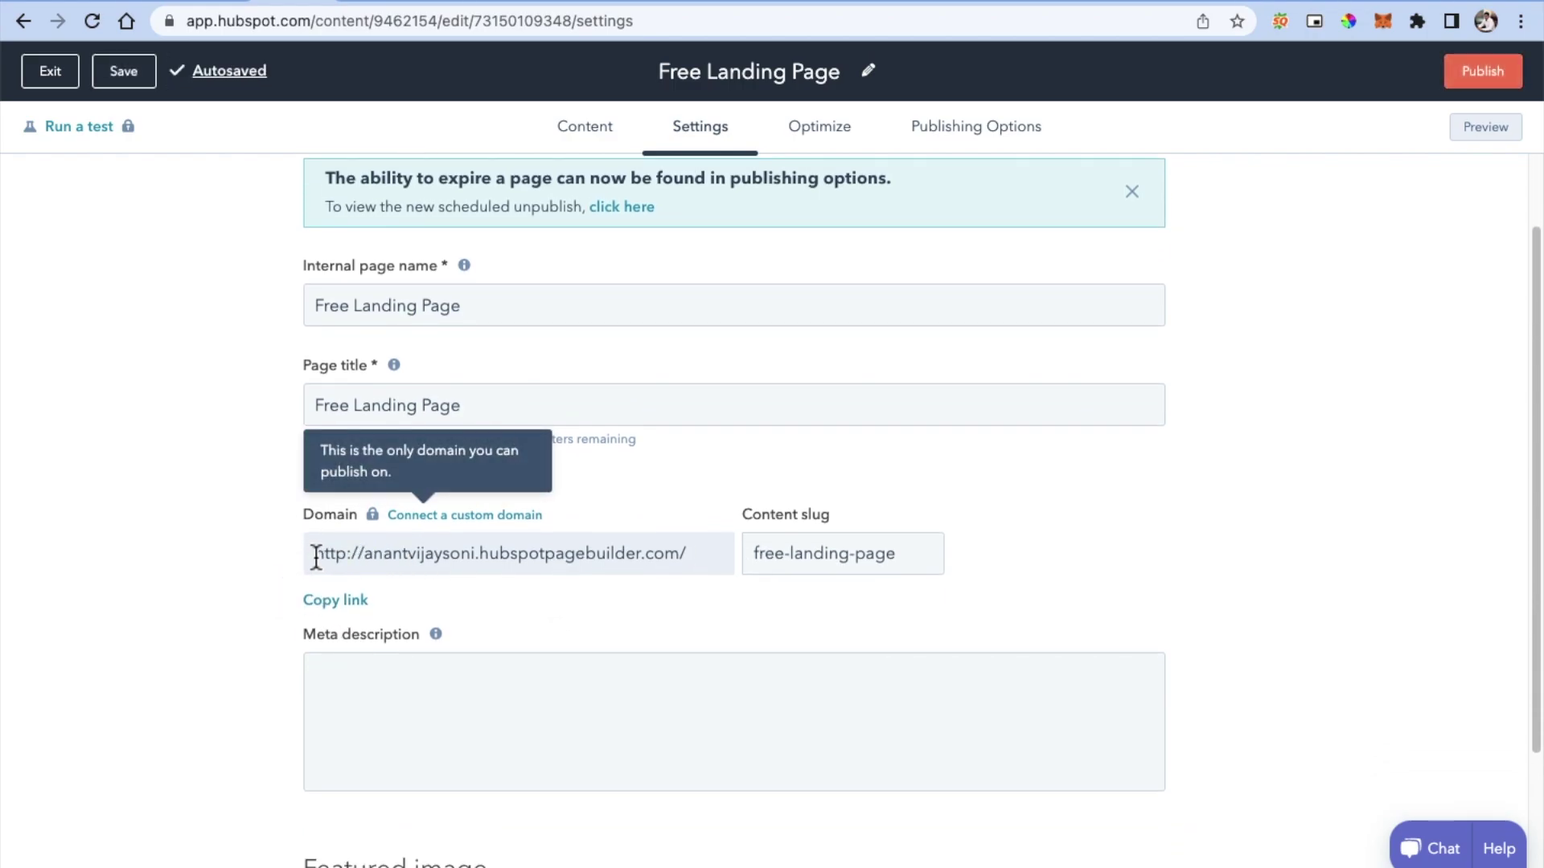
left_click_drag(320, 555, 702, 550)
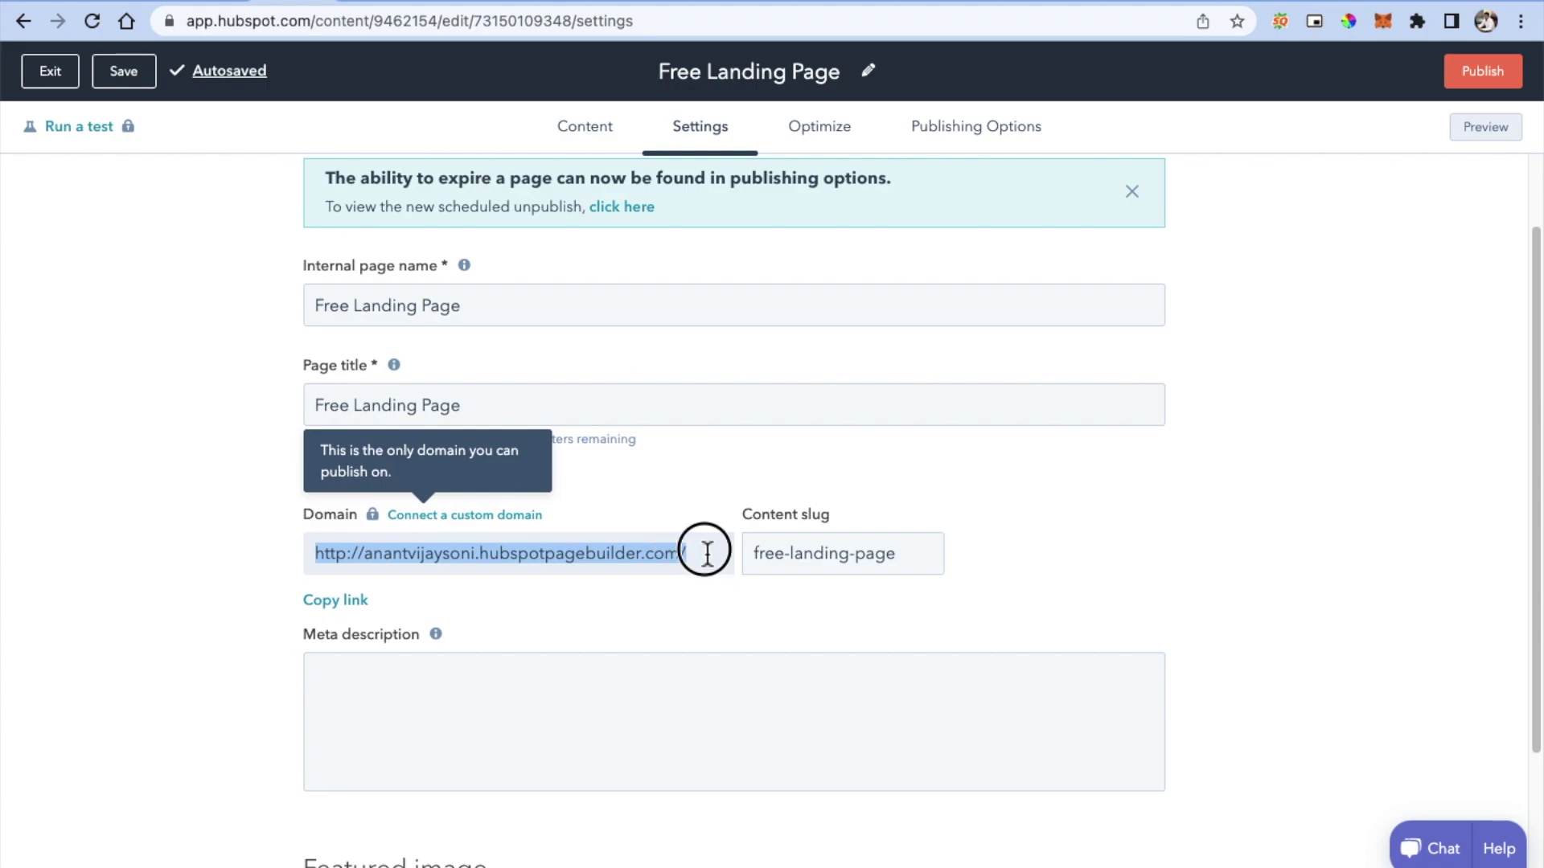
left_click(703, 550)
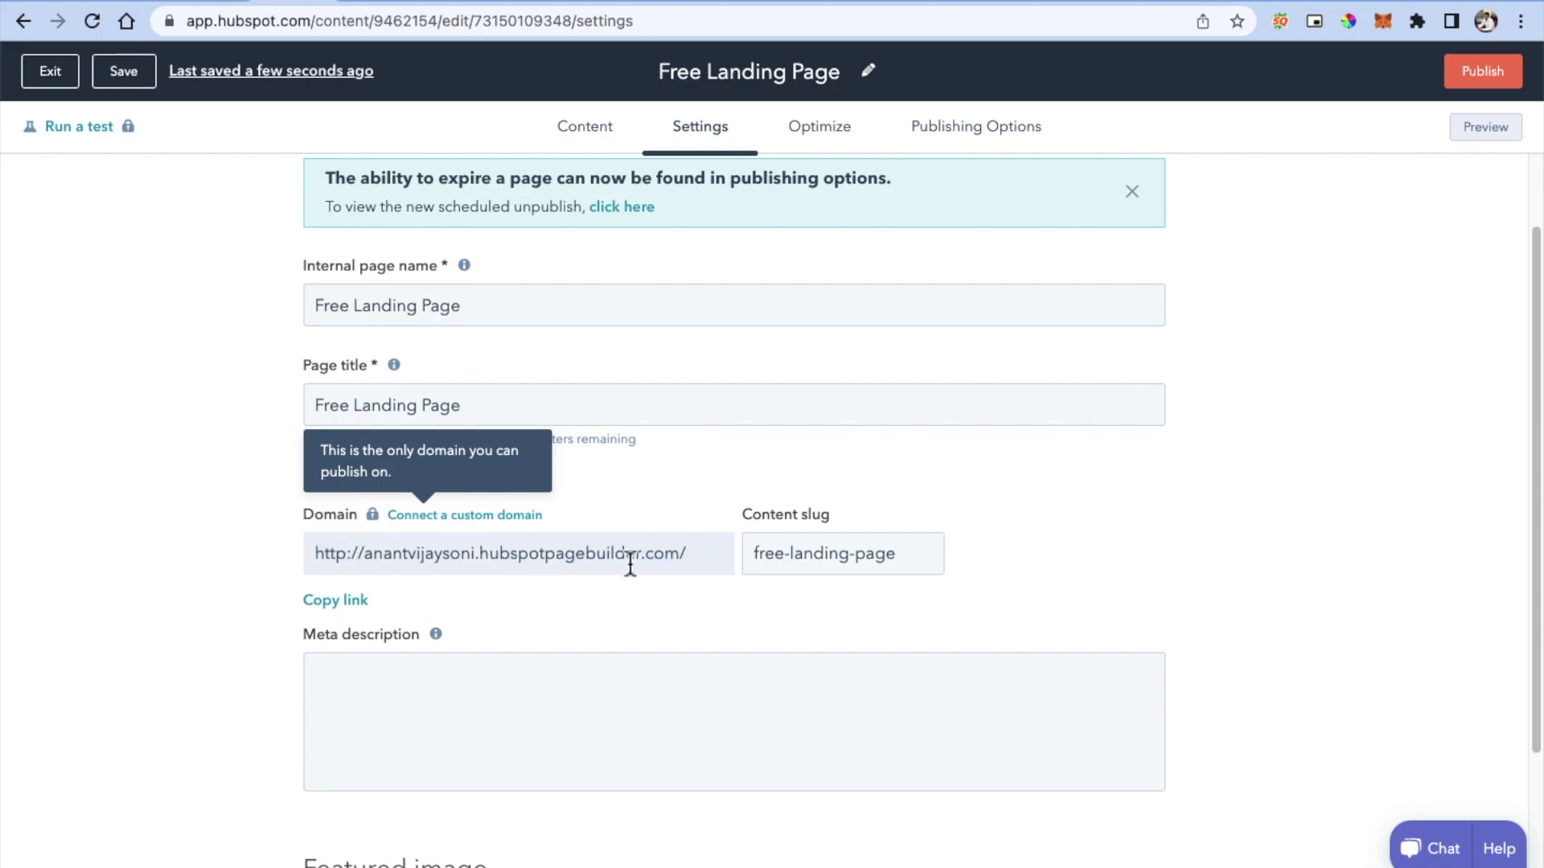
Step: Examine the page's publishing domain and the content slug that completes its URL
left_click_drag(708, 555, 298, 553)
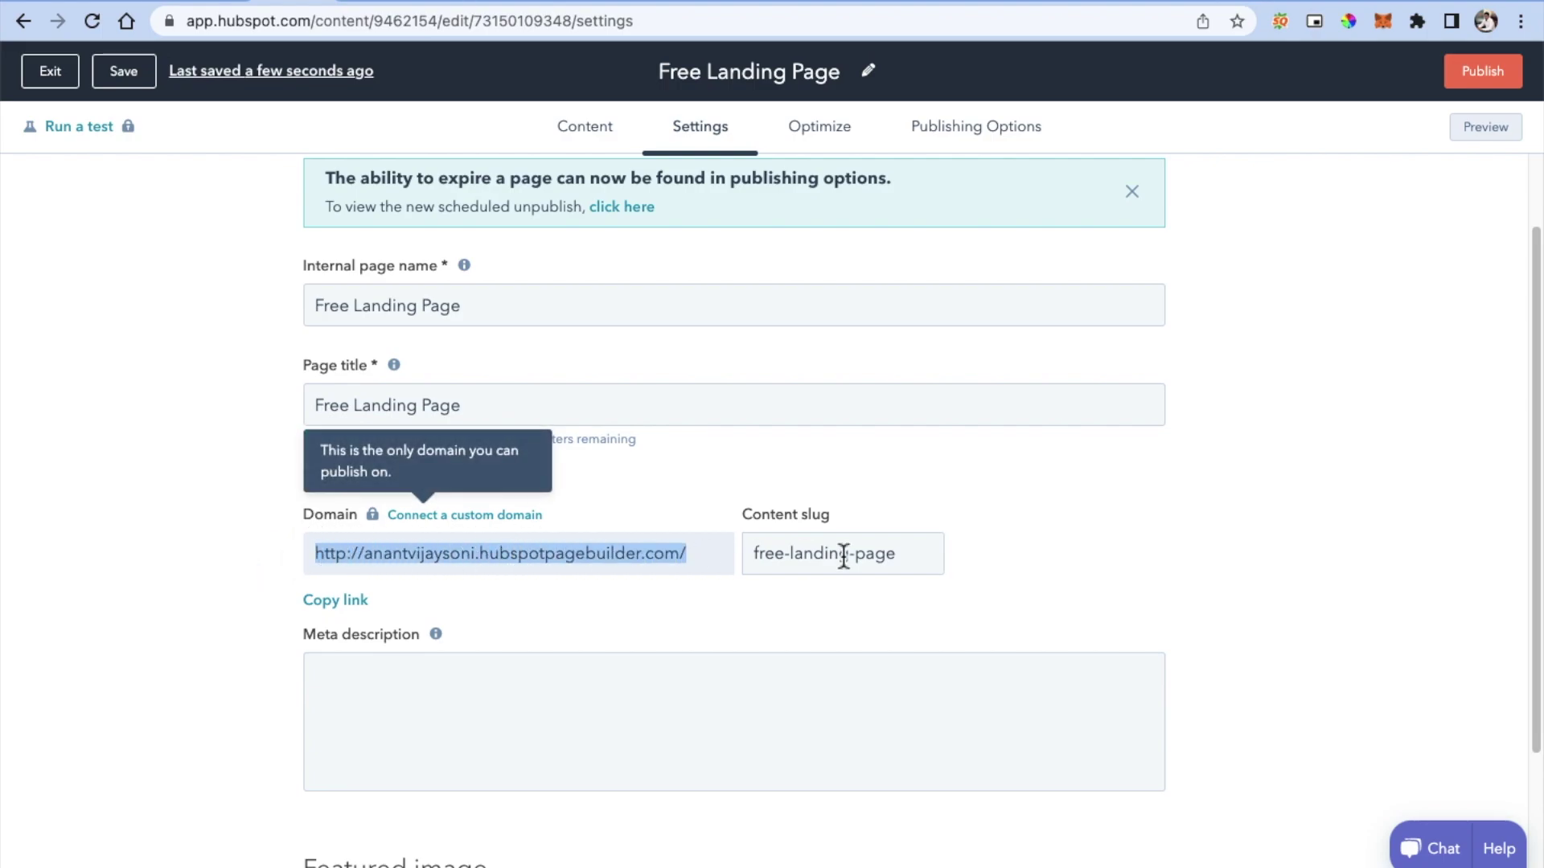
left_click(917, 555)
left_click_drag(917, 555, 765, 523)
left_click(905, 557)
left_click_drag(907, 555, 758, 555)
left_click(825, 561)
left_click(916, 557)
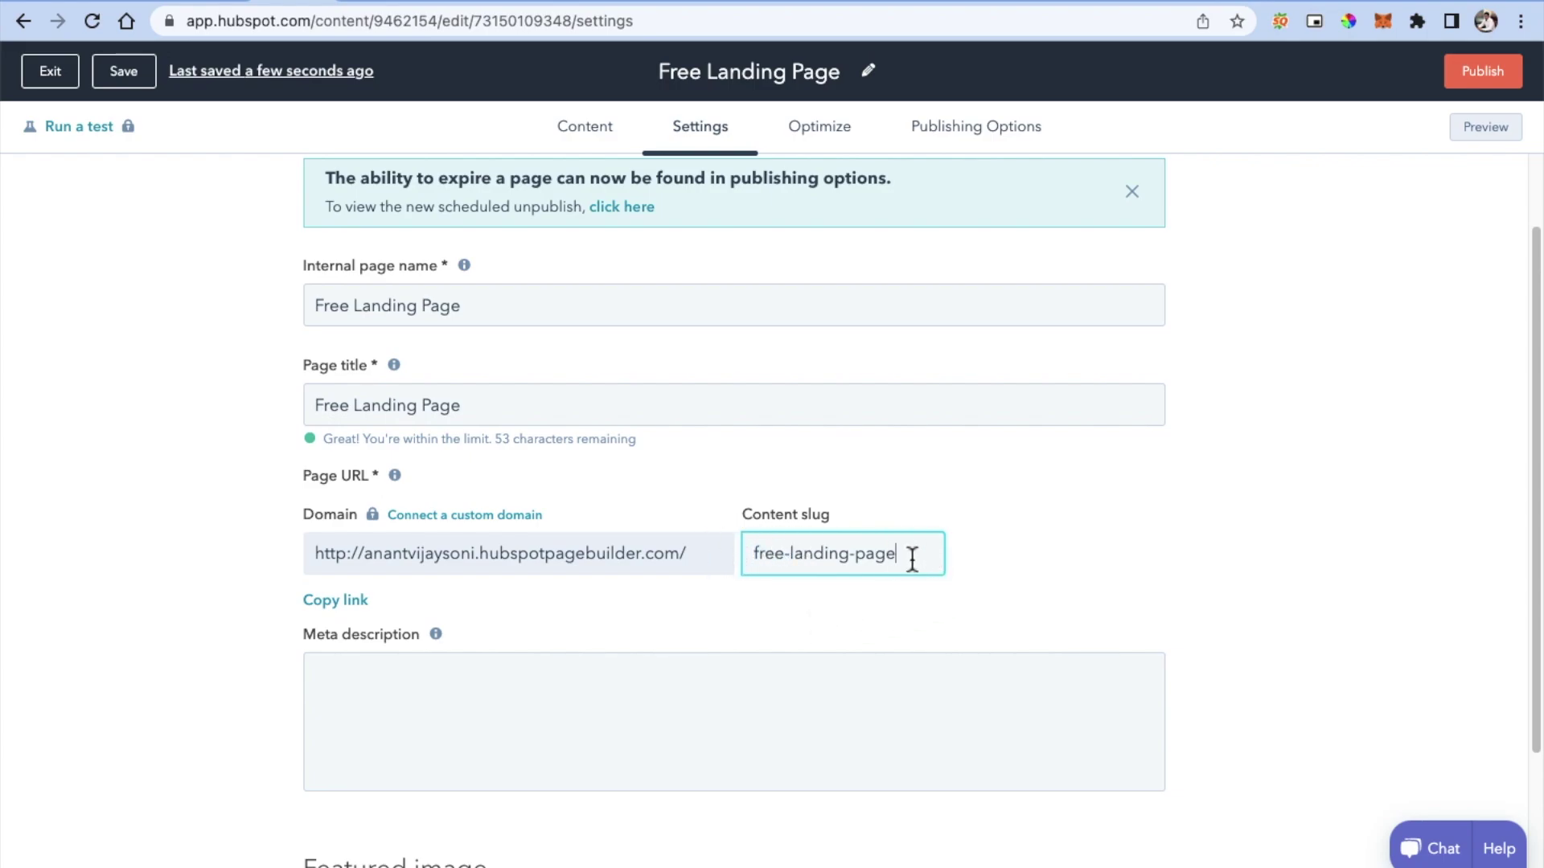
Step: Enable the featured image for sharing the page on social media and check the image in use
scroll(679, 570, "down", 3)
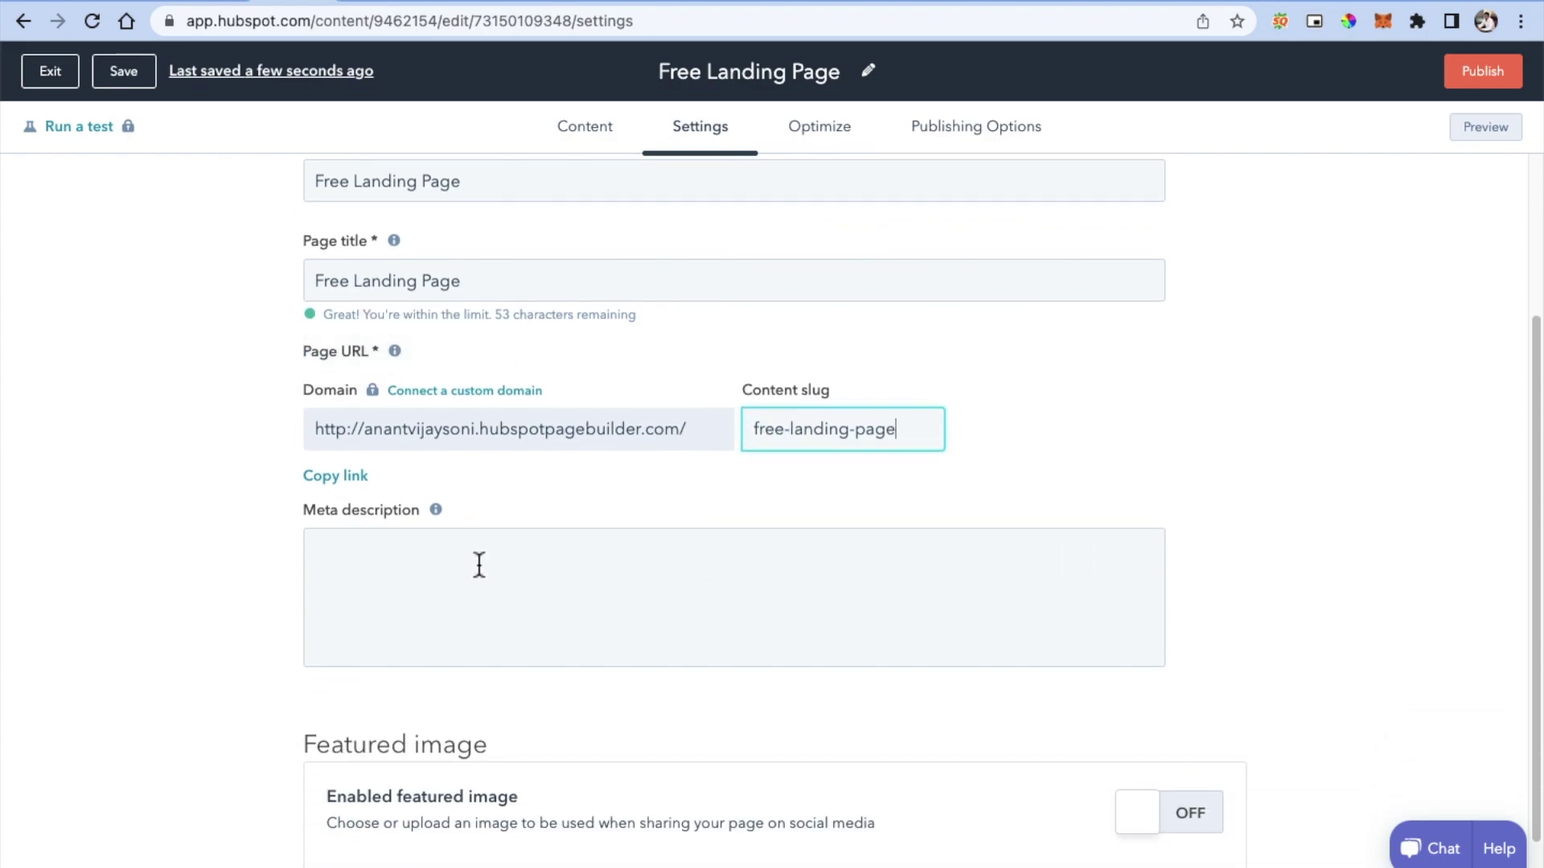
scroll(479, 565, "down", 2)
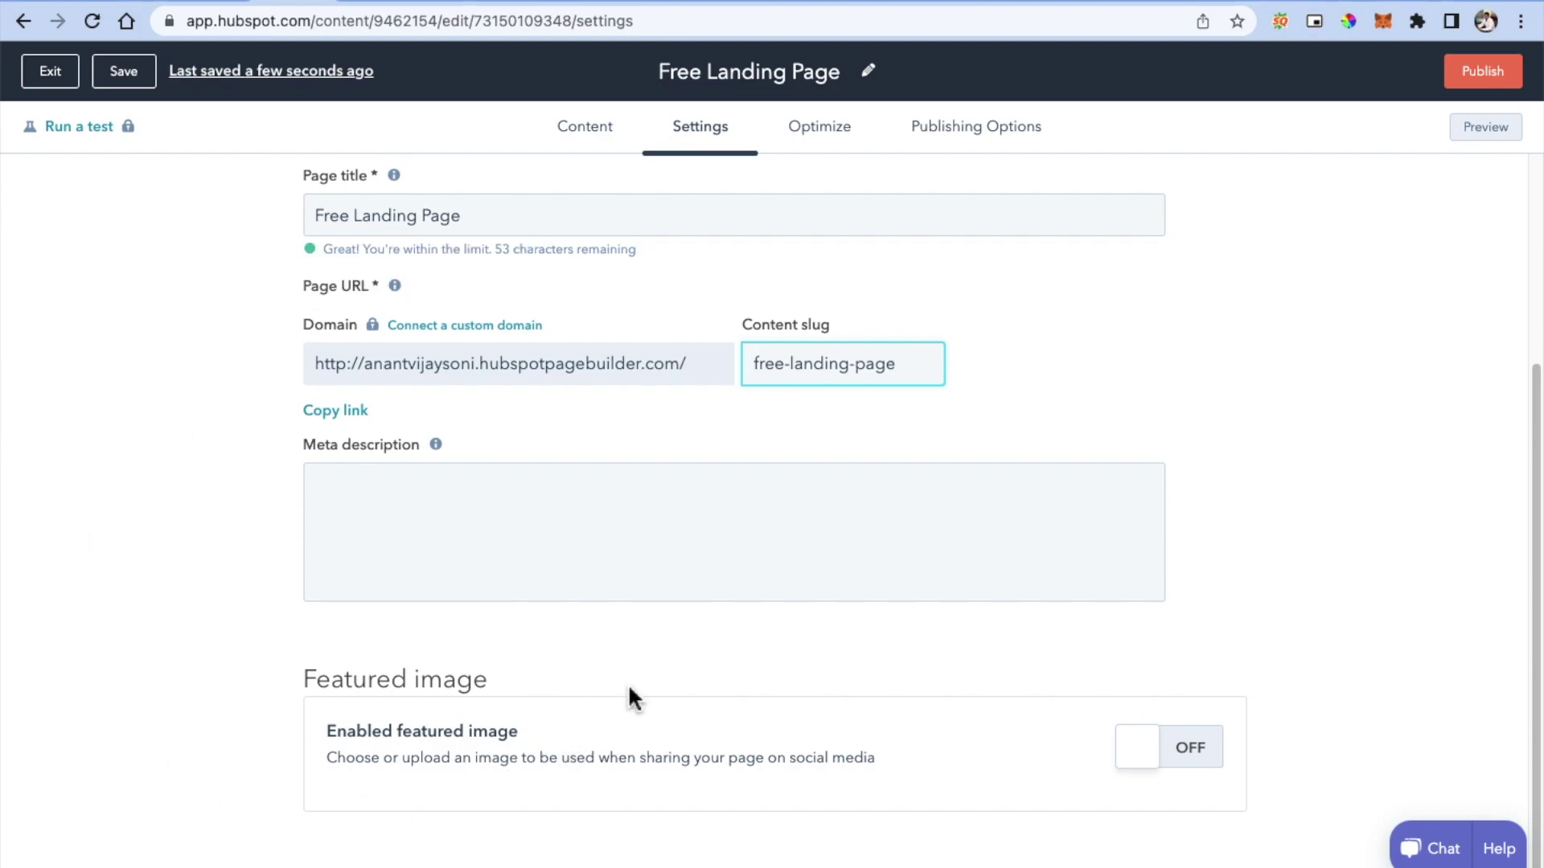
left_click(1169, 760)
left_click(1170, 764)
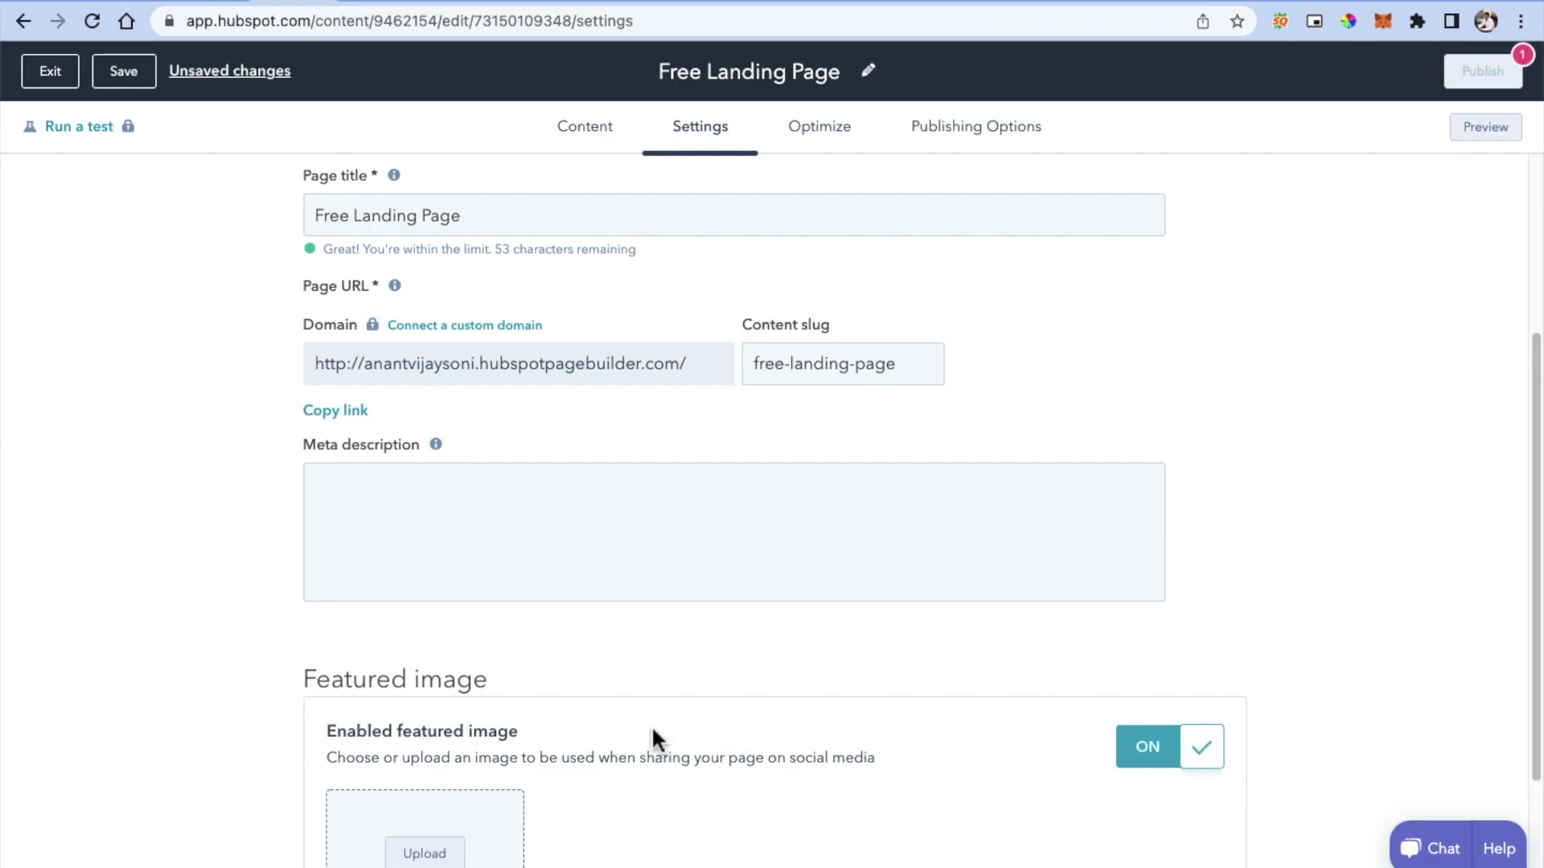
scroll(653, 727, "down", 2)
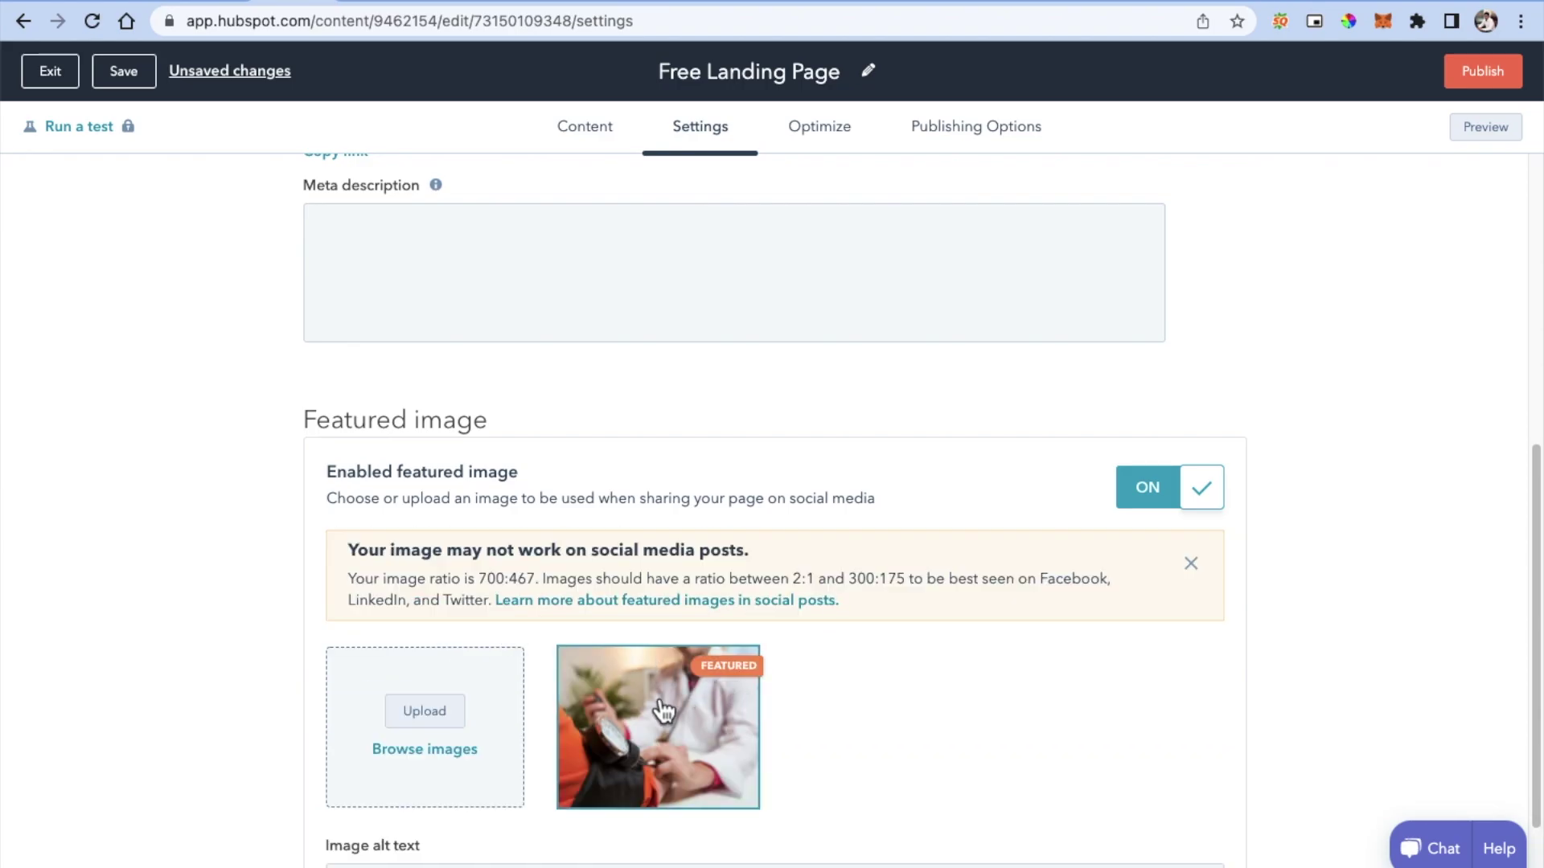
scroll(824, 653, "up", 7)
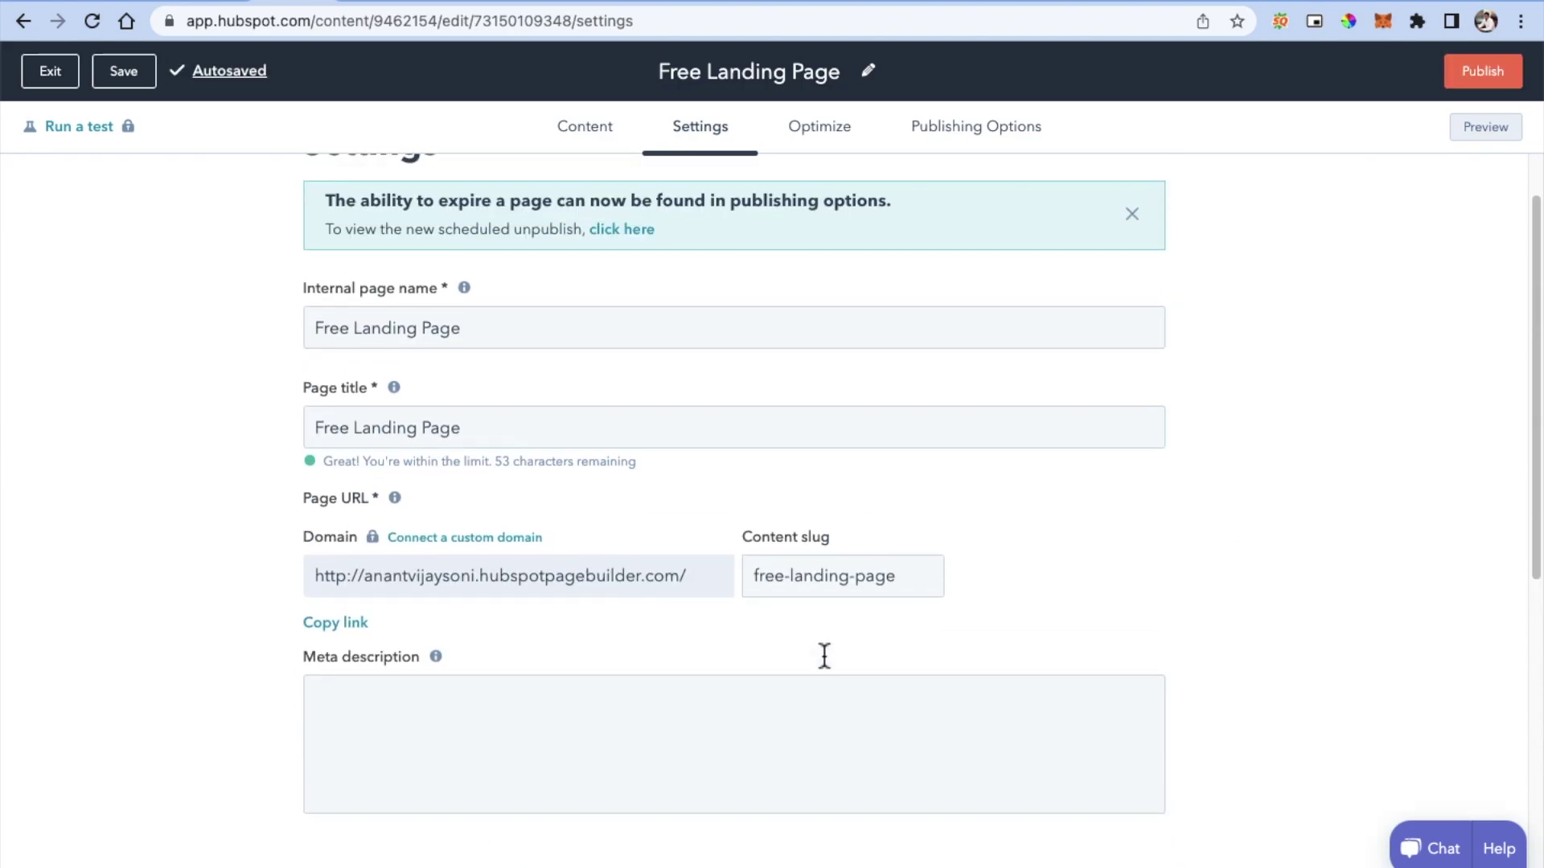
Step: Review the page's optimization recommendations, including the meta description and header checks
left_click(835, 128)
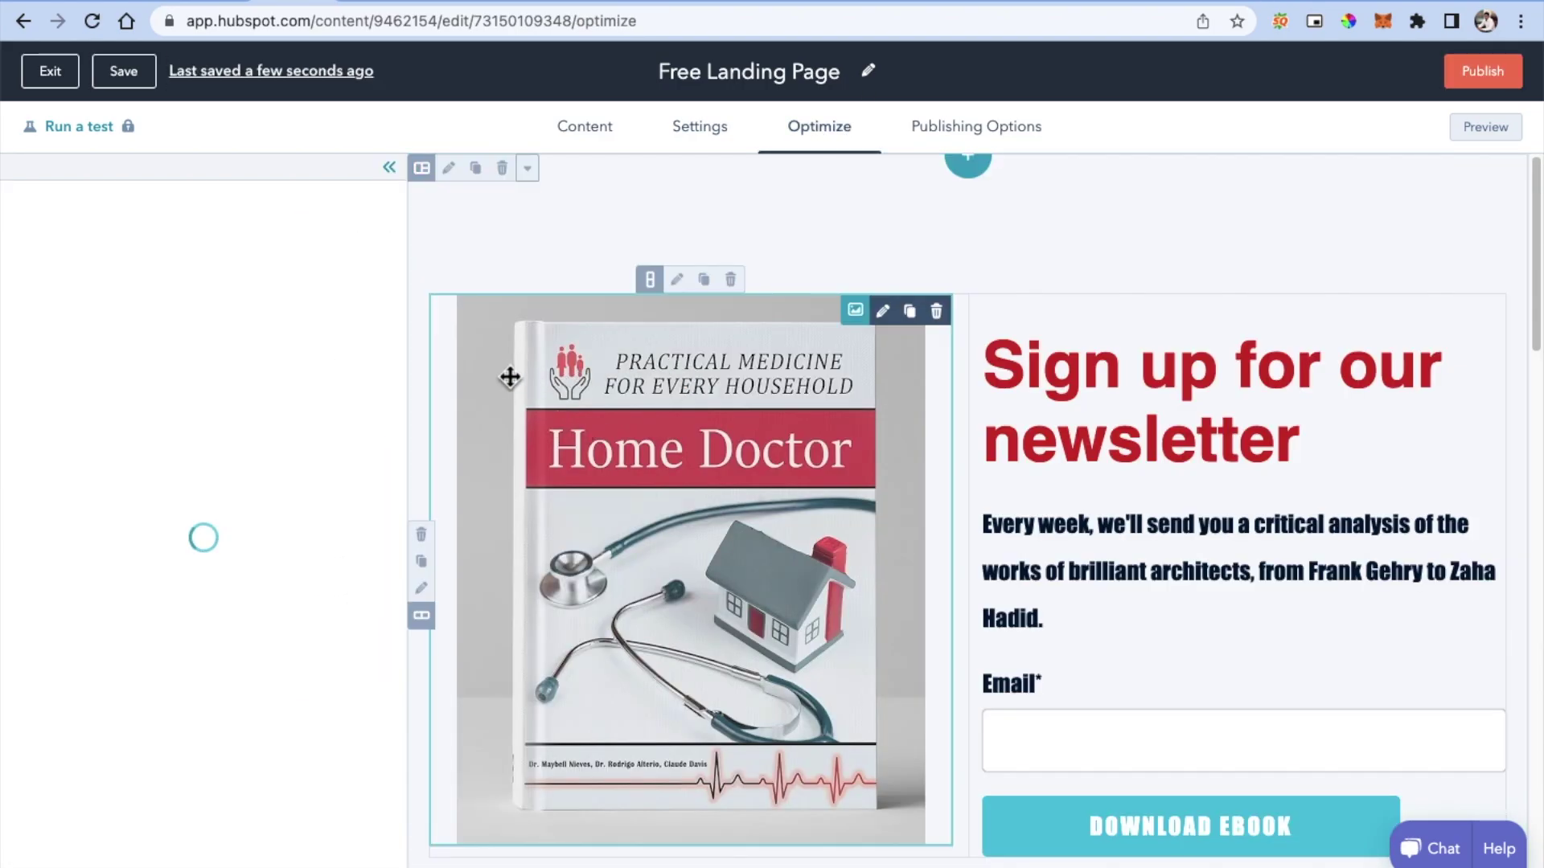
scroll(510, 379, "down", 2)
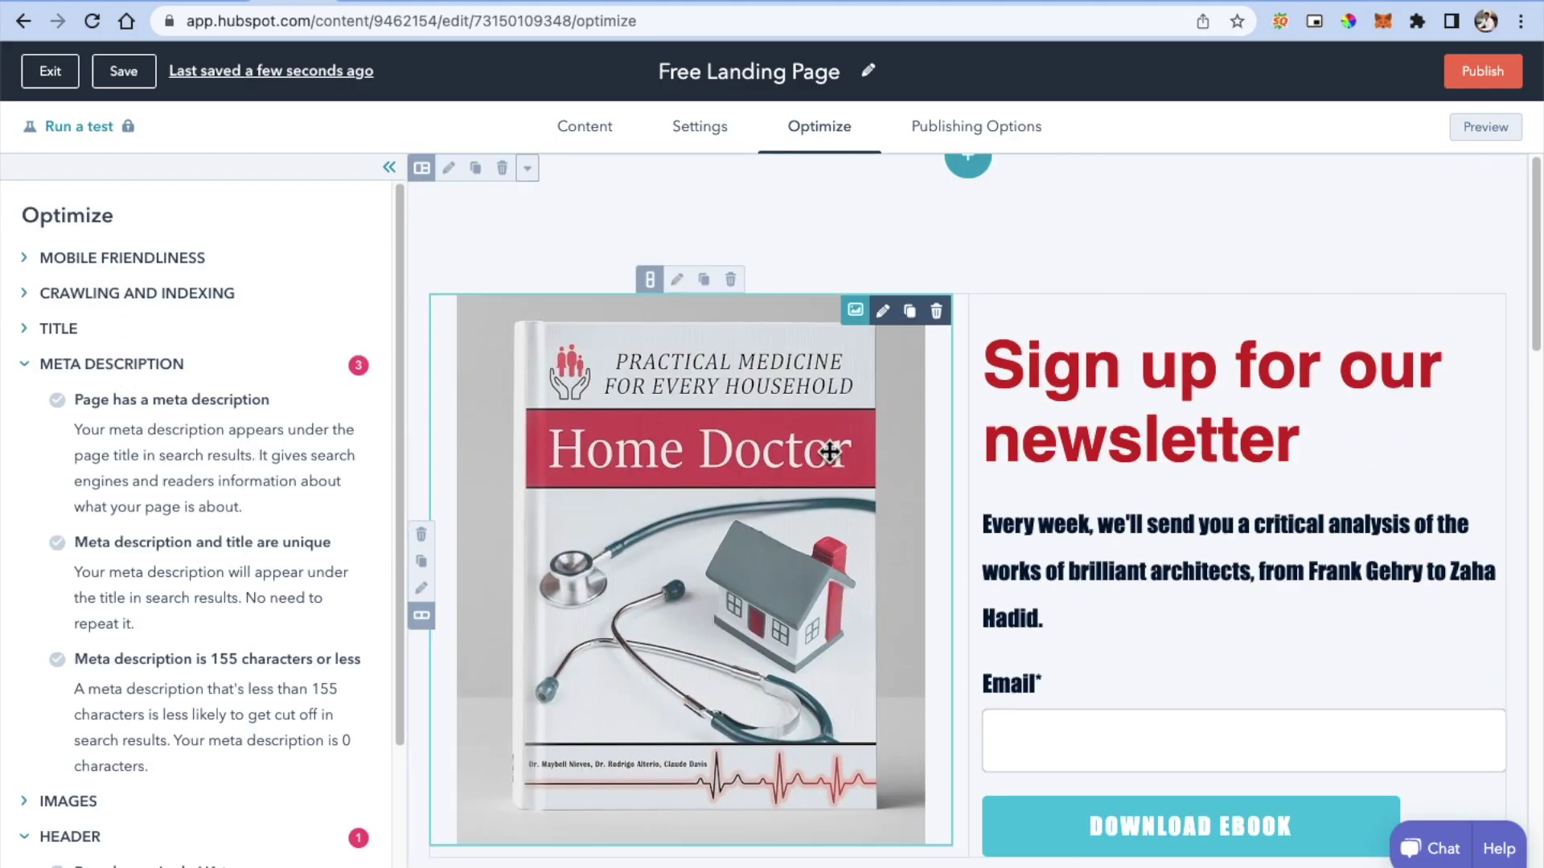
scroll(832, 455, "down", 1)
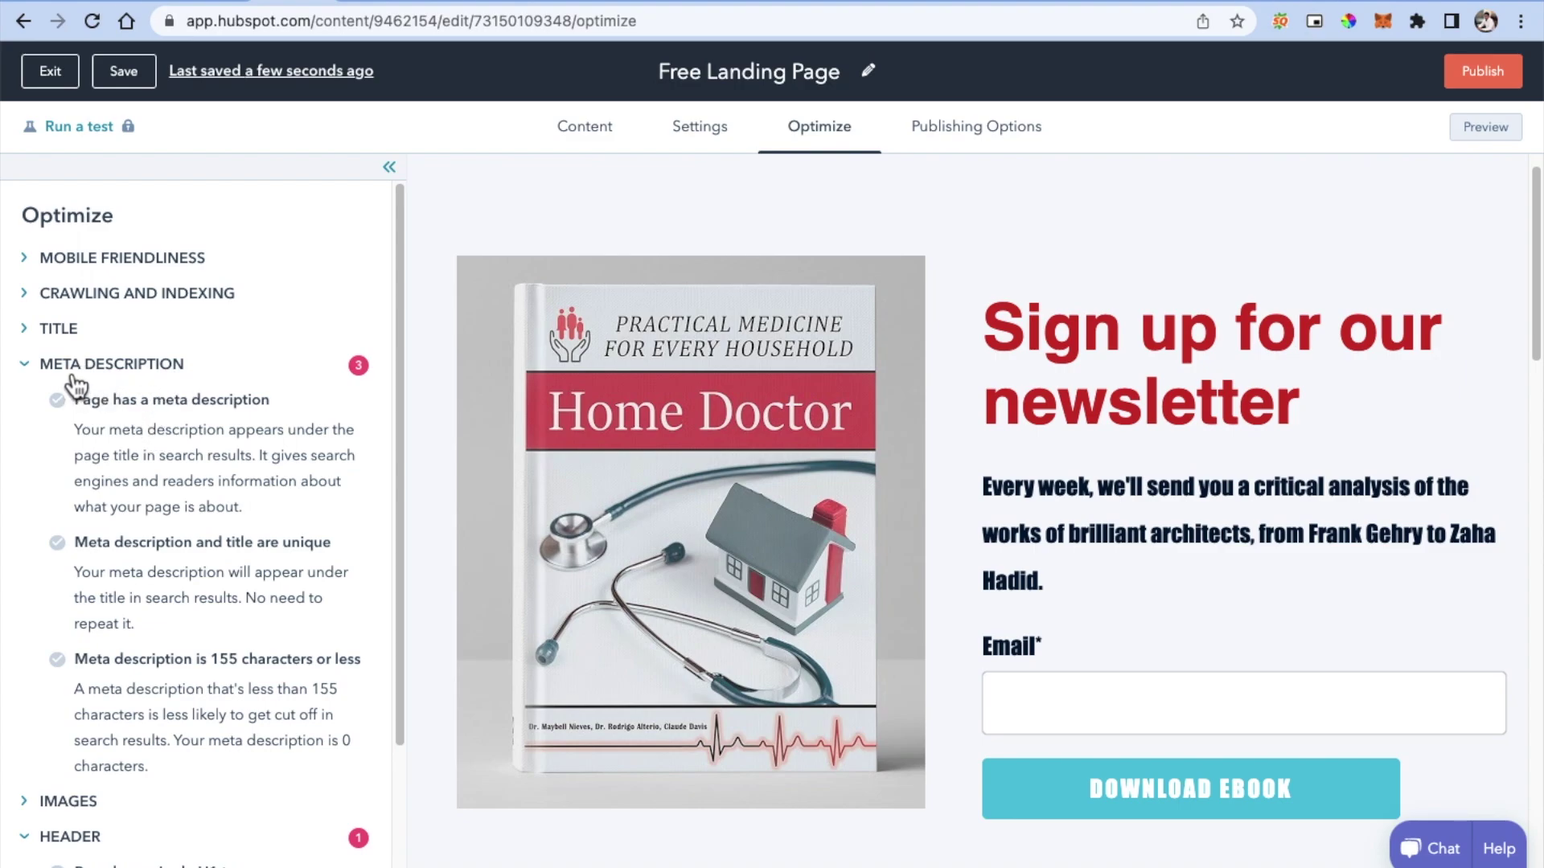
scroll(173, 514, "down", 3)
scroll(173, 515, "down", 1)
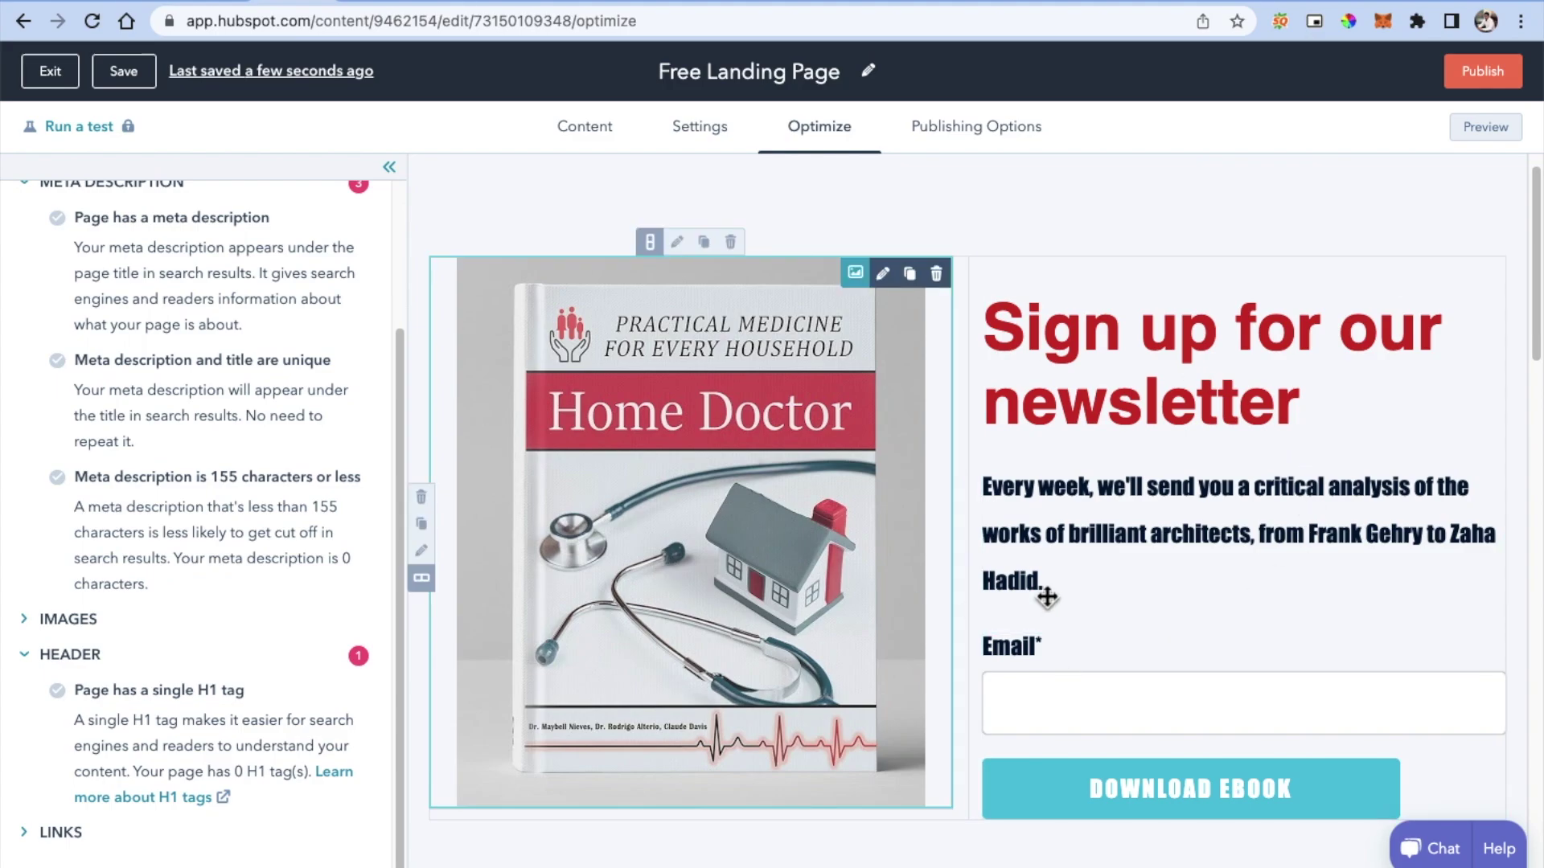
Step: Check the option to schedule for later, set the publishing option back to Publish now, and publish the landing page immediately
left_click(1019, 127)
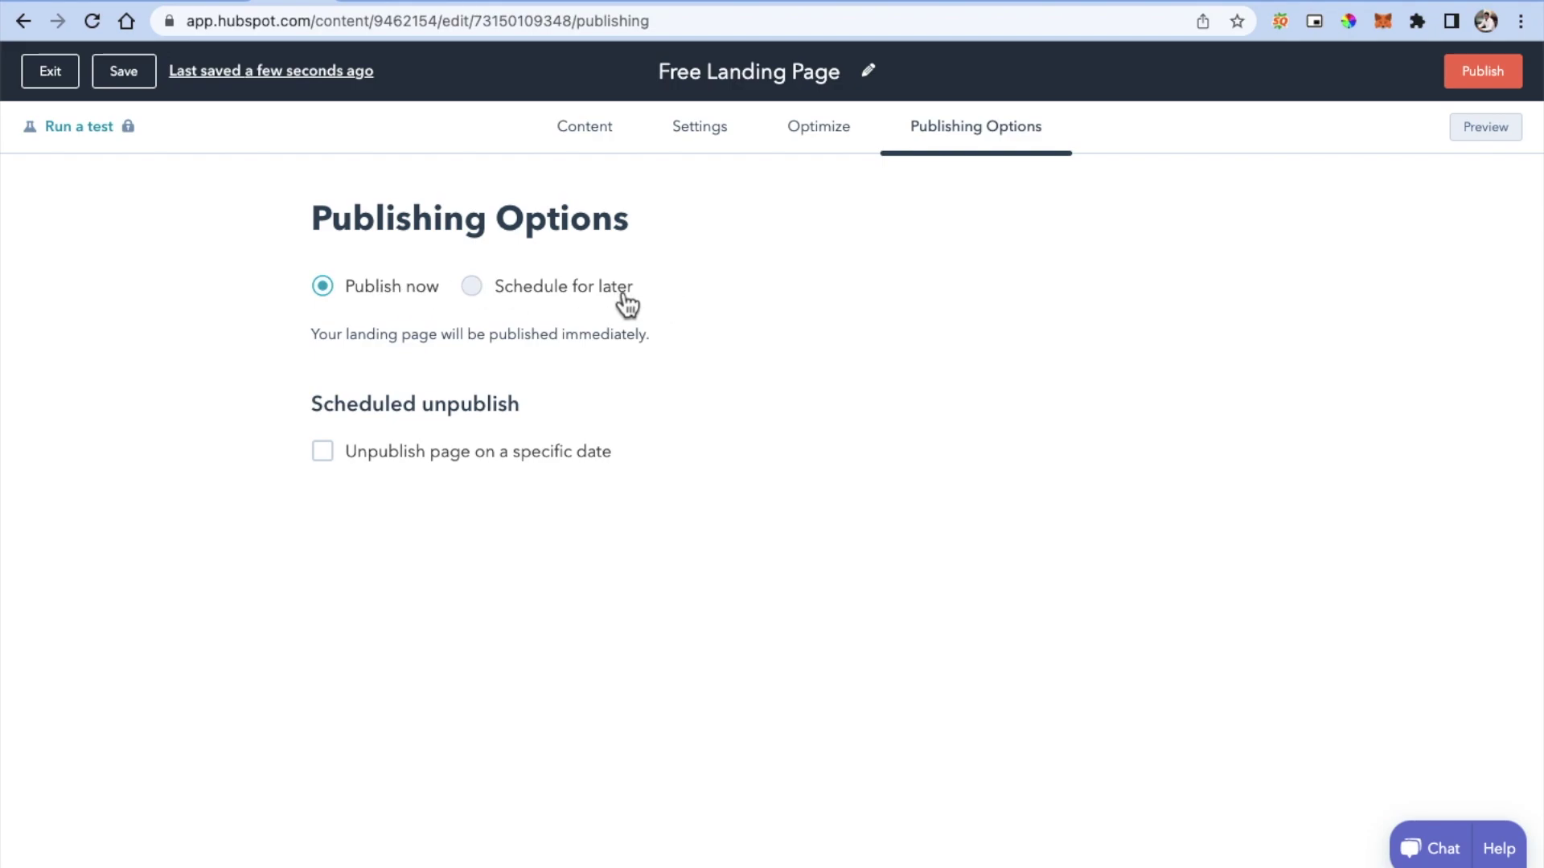
left_click(476, 292)
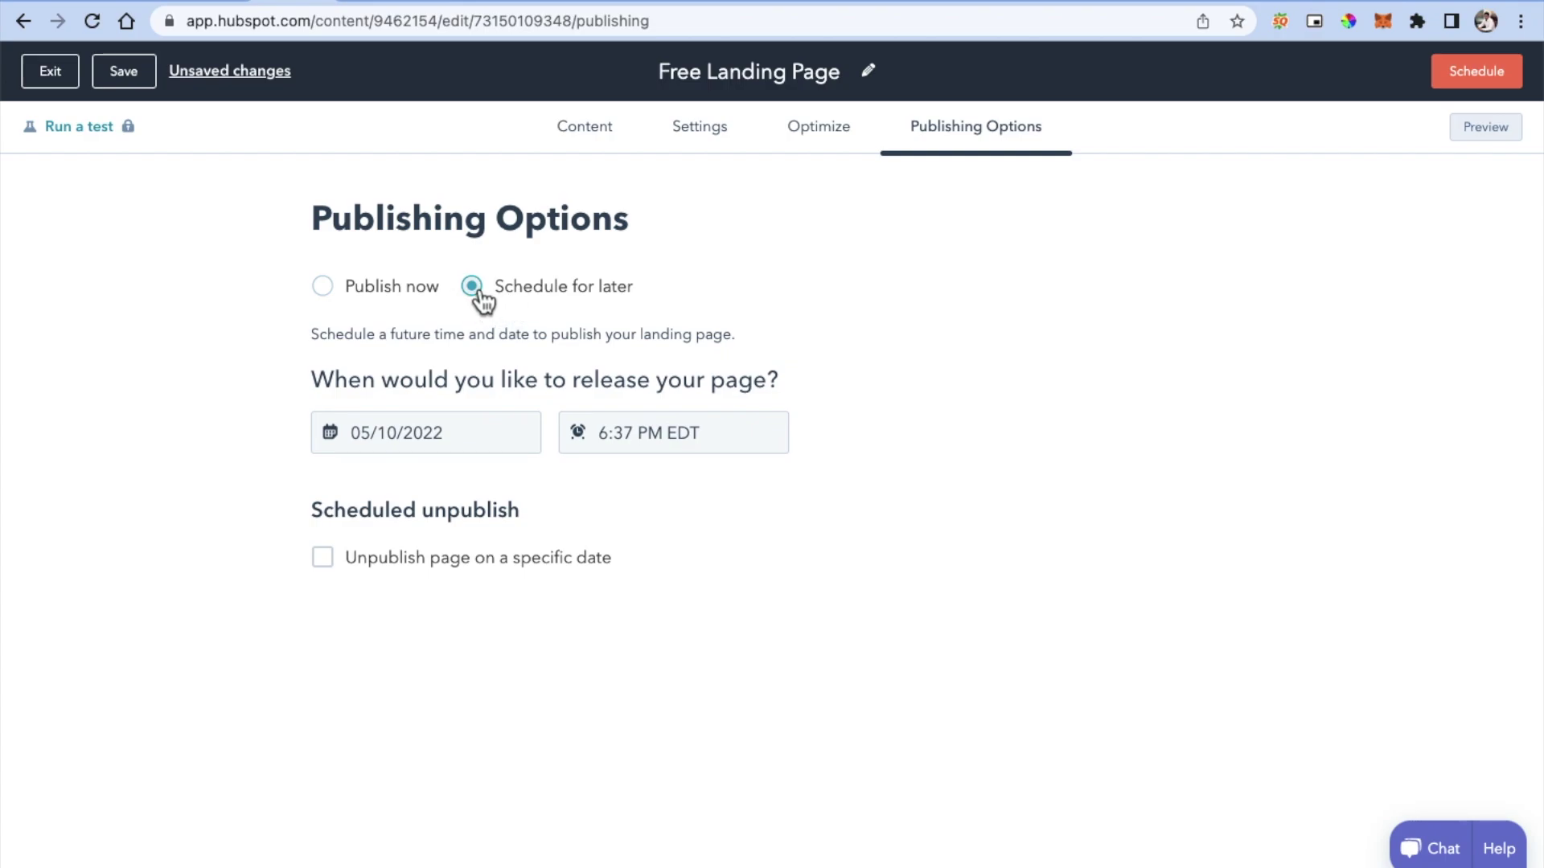
left_click(336, 294)
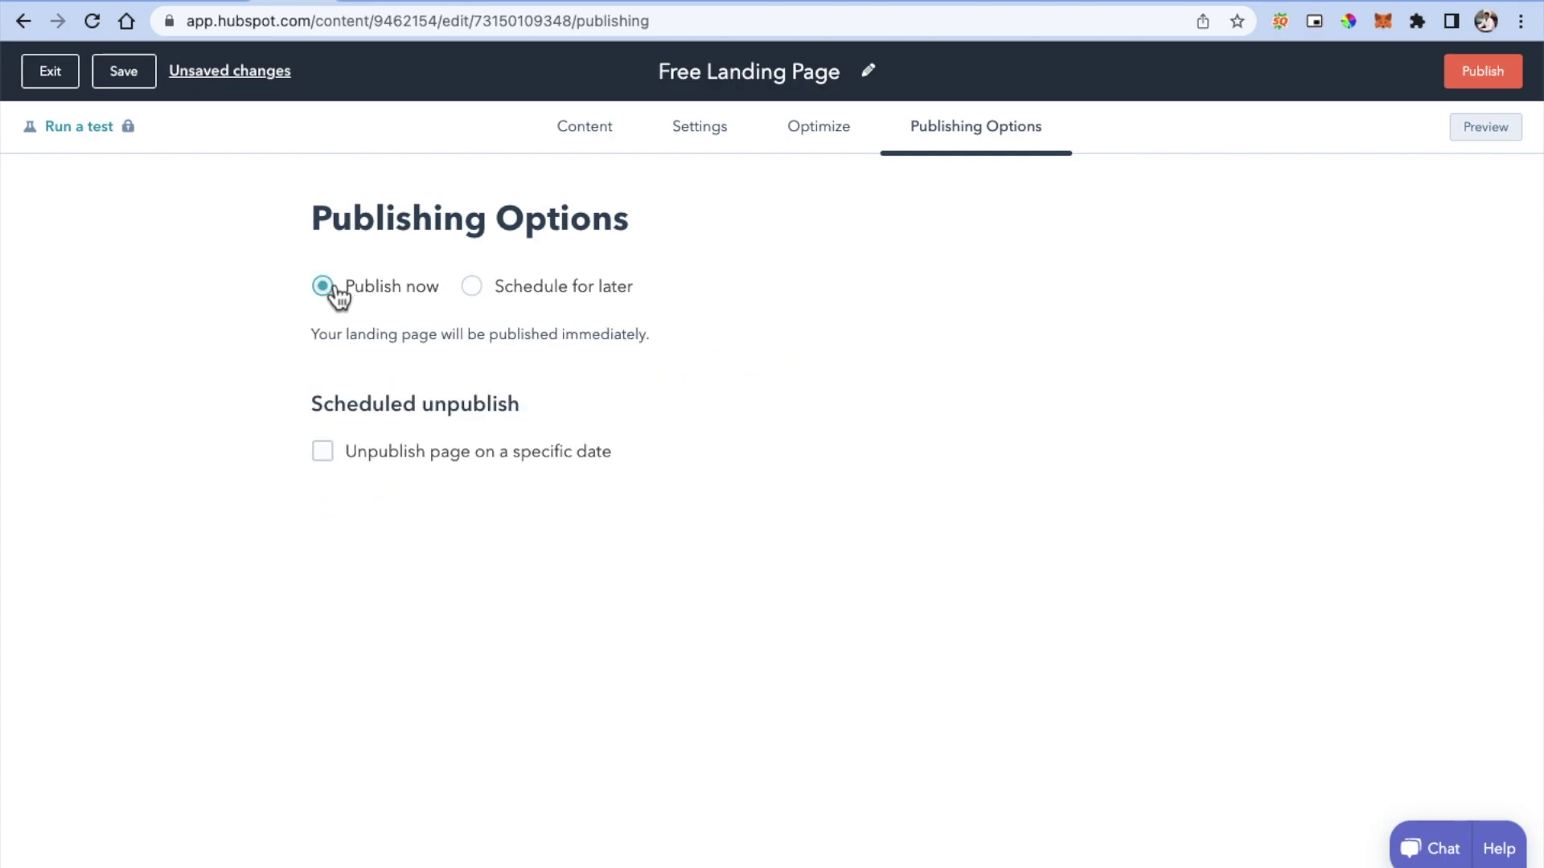
left_click(1487, 76)
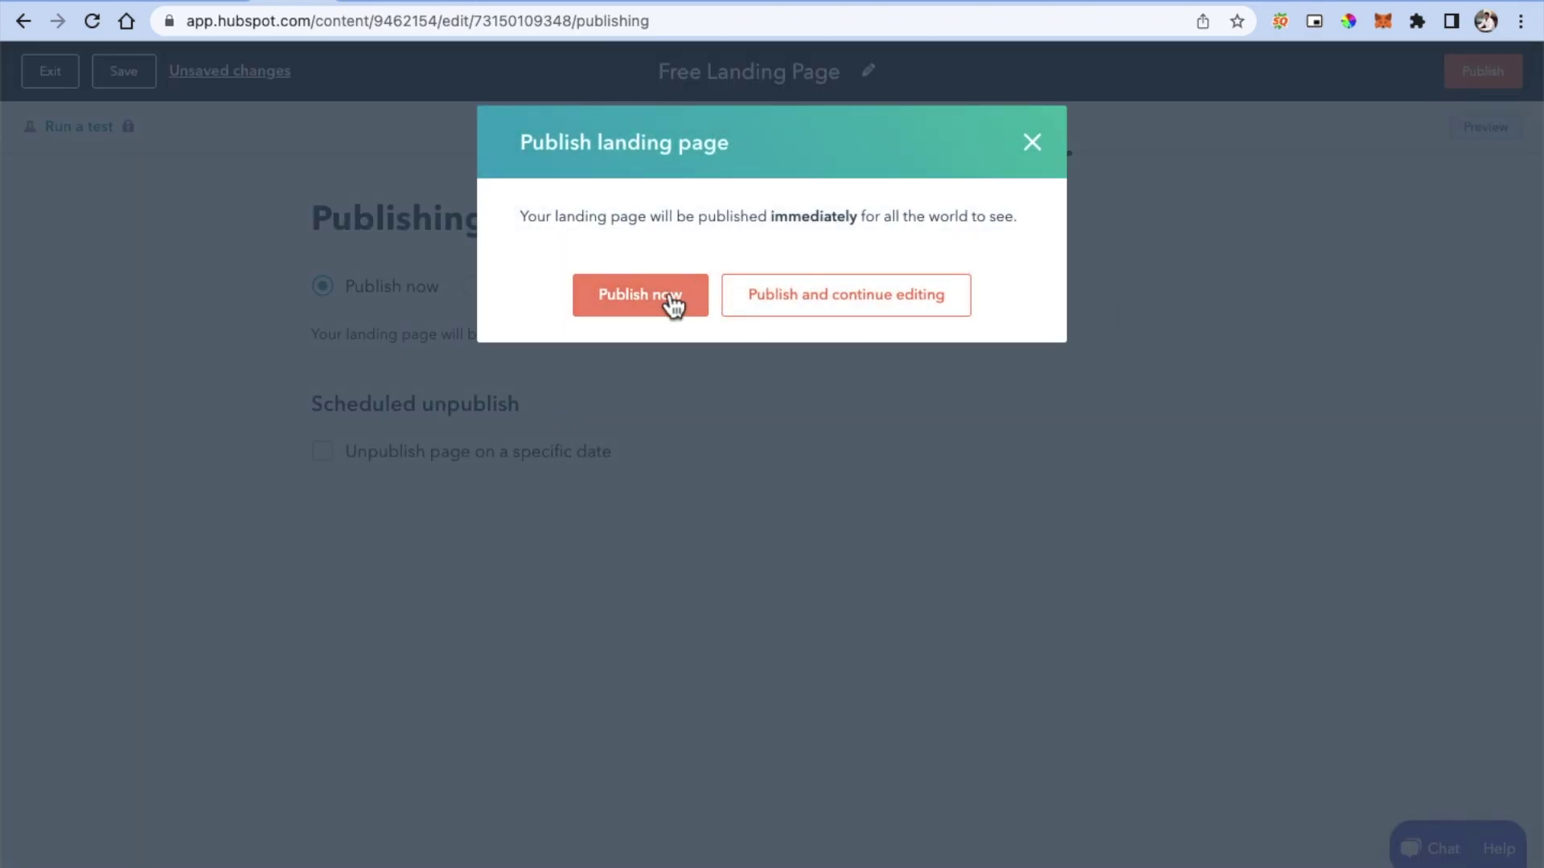
left_click(674, 304)
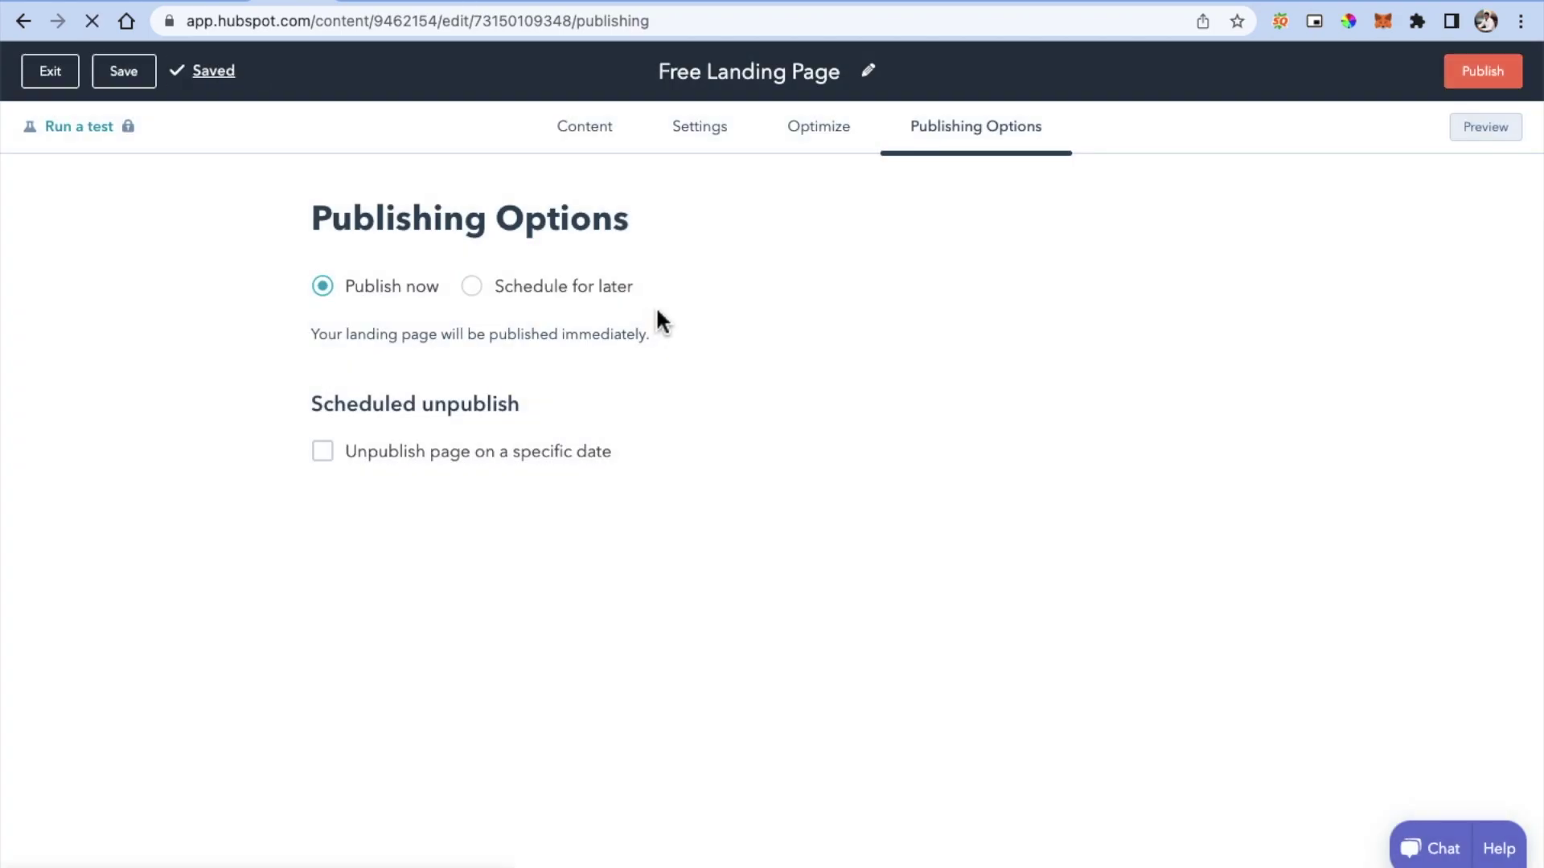
Step: Review the published page's performance metrics and open the live landing page from its URL
scroll(625, 336, "down", 1)
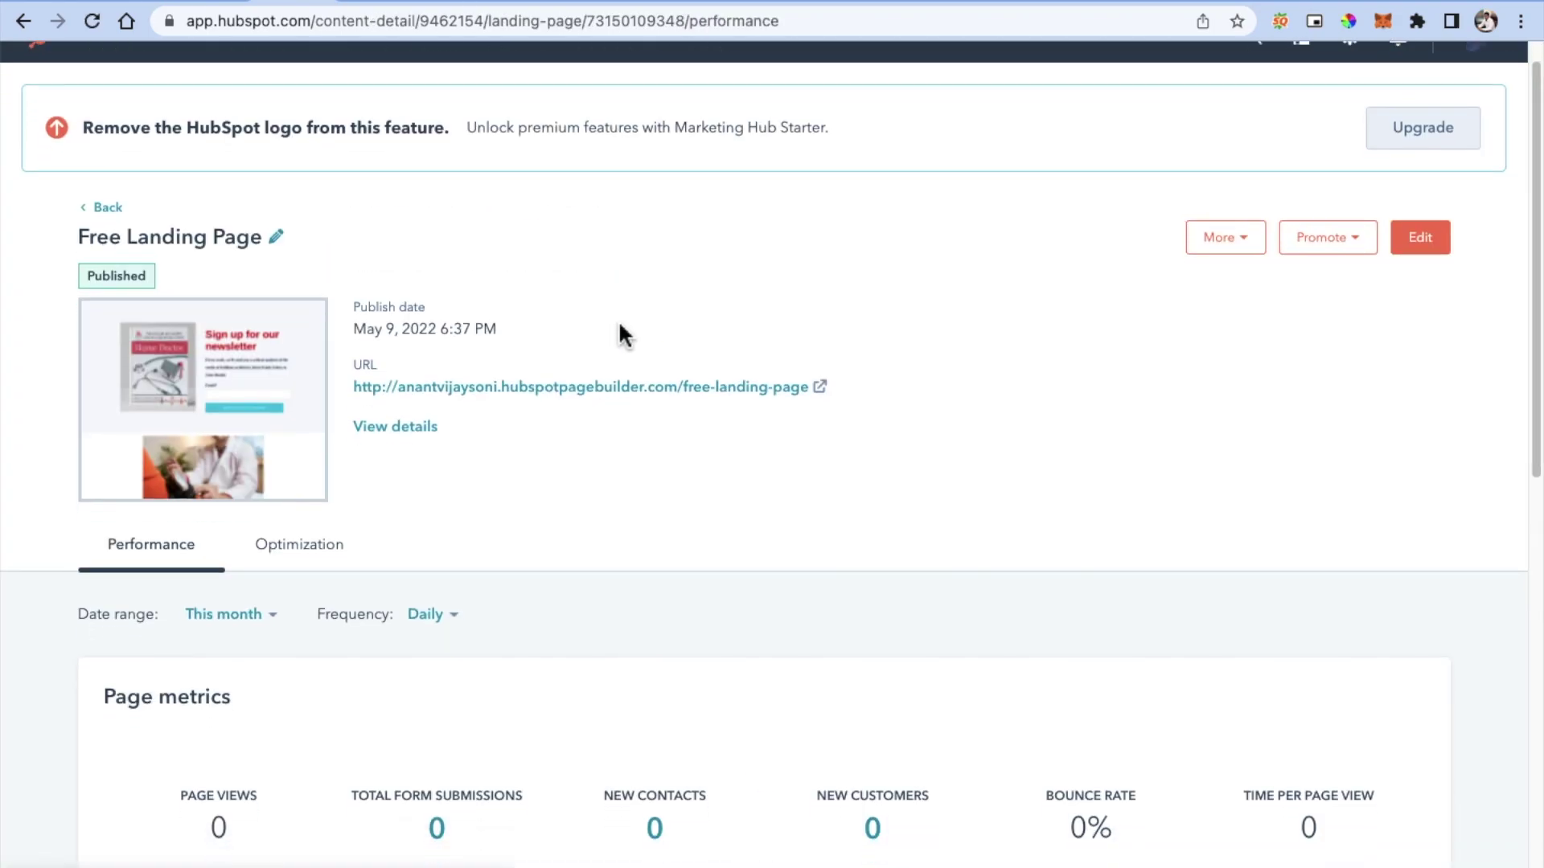
scroll(625, 336, "down", 2)
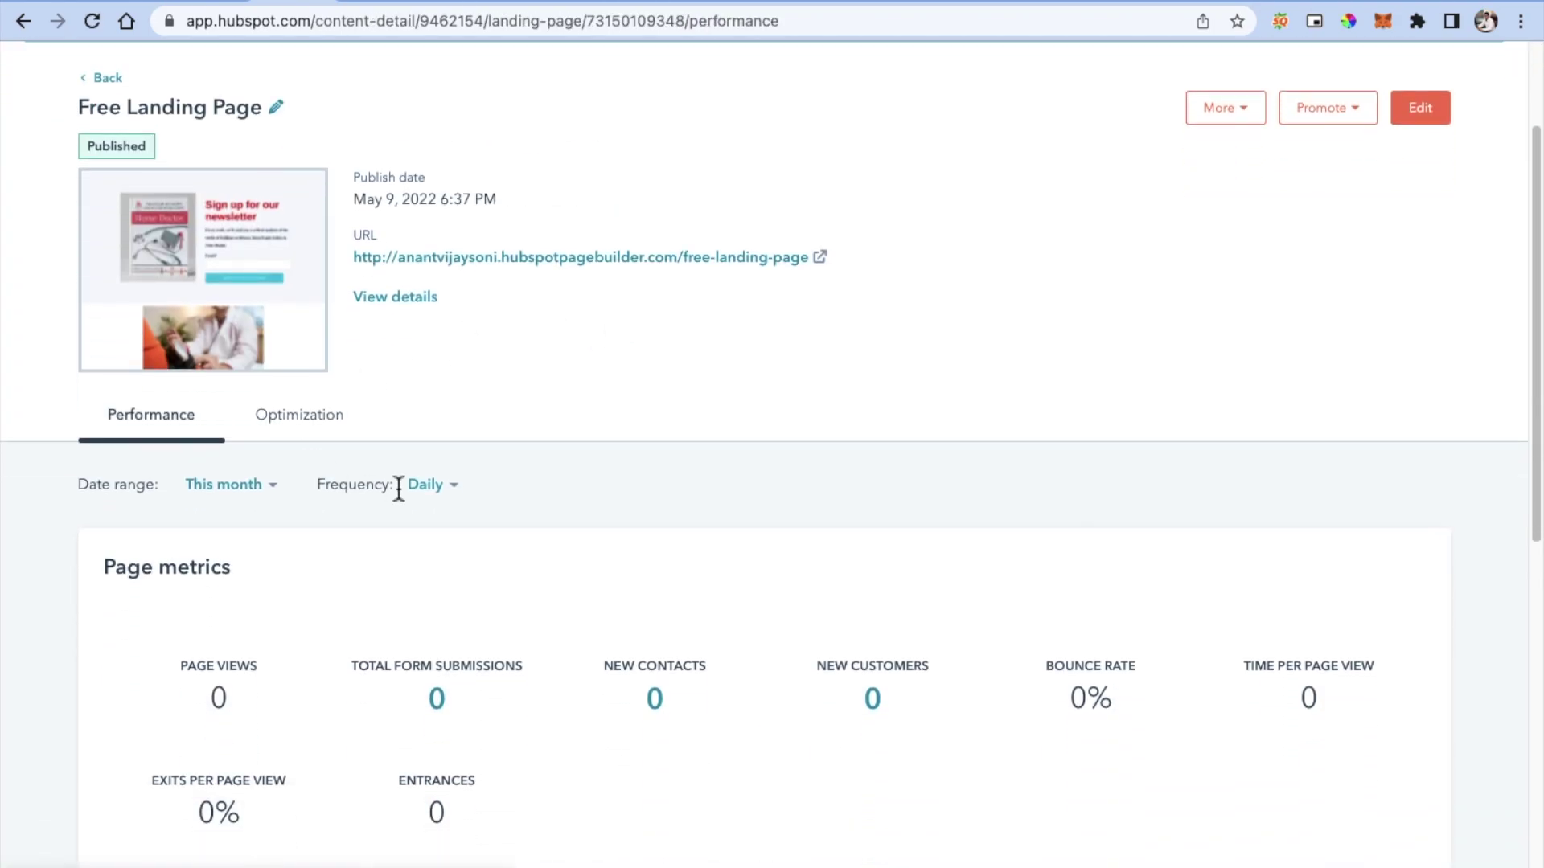
left_click(821, 259)
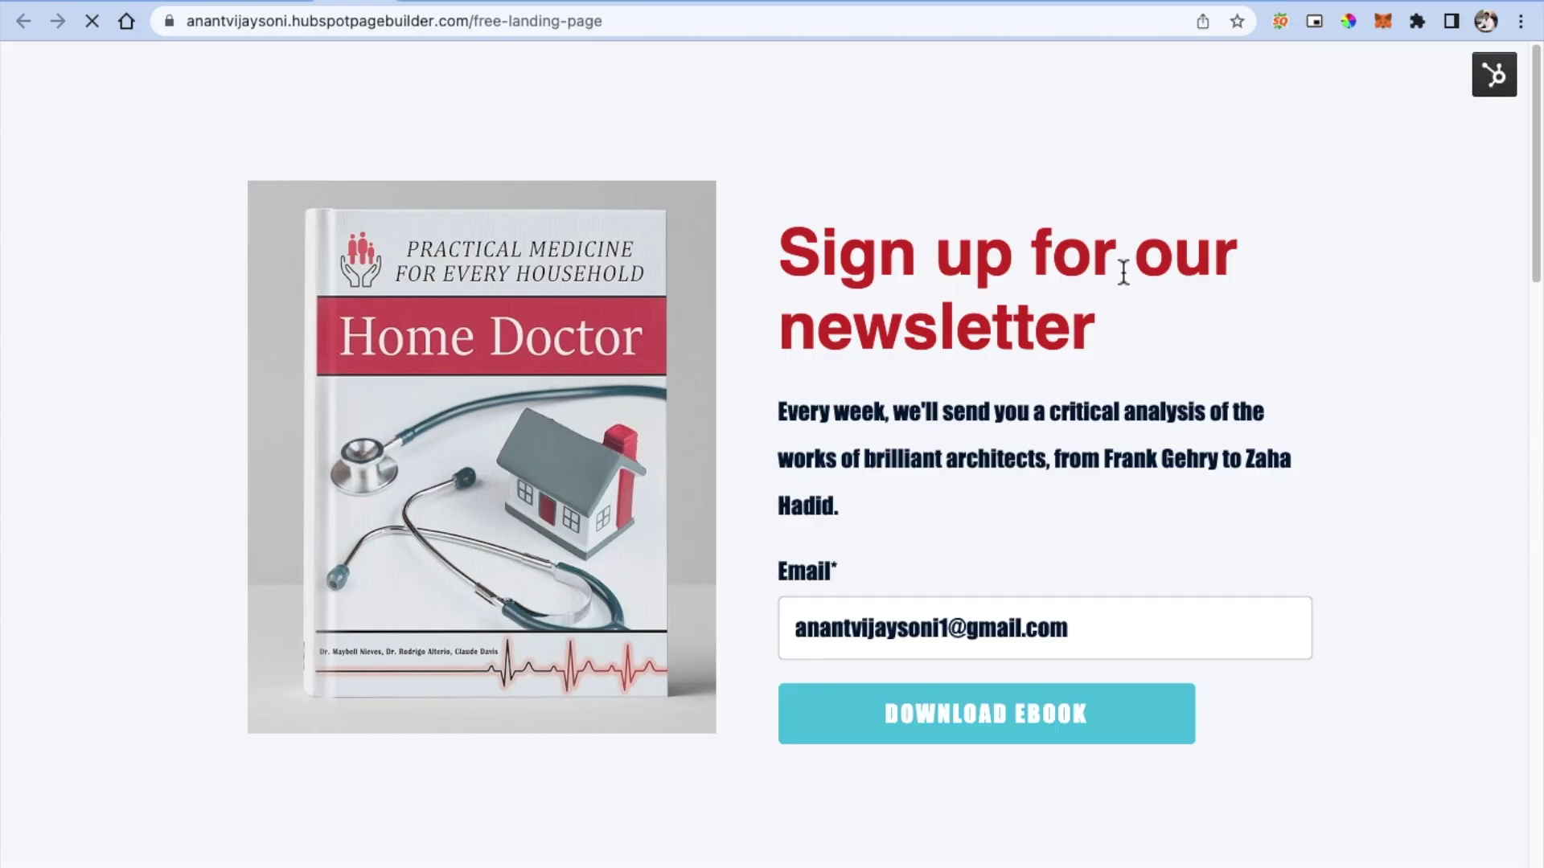
Step: Look over the live landing page and examine its sign-up headline and introductory paragraph
scroll(1397, 305, "down", 6)
scroll(1398, 297, "up", 5)
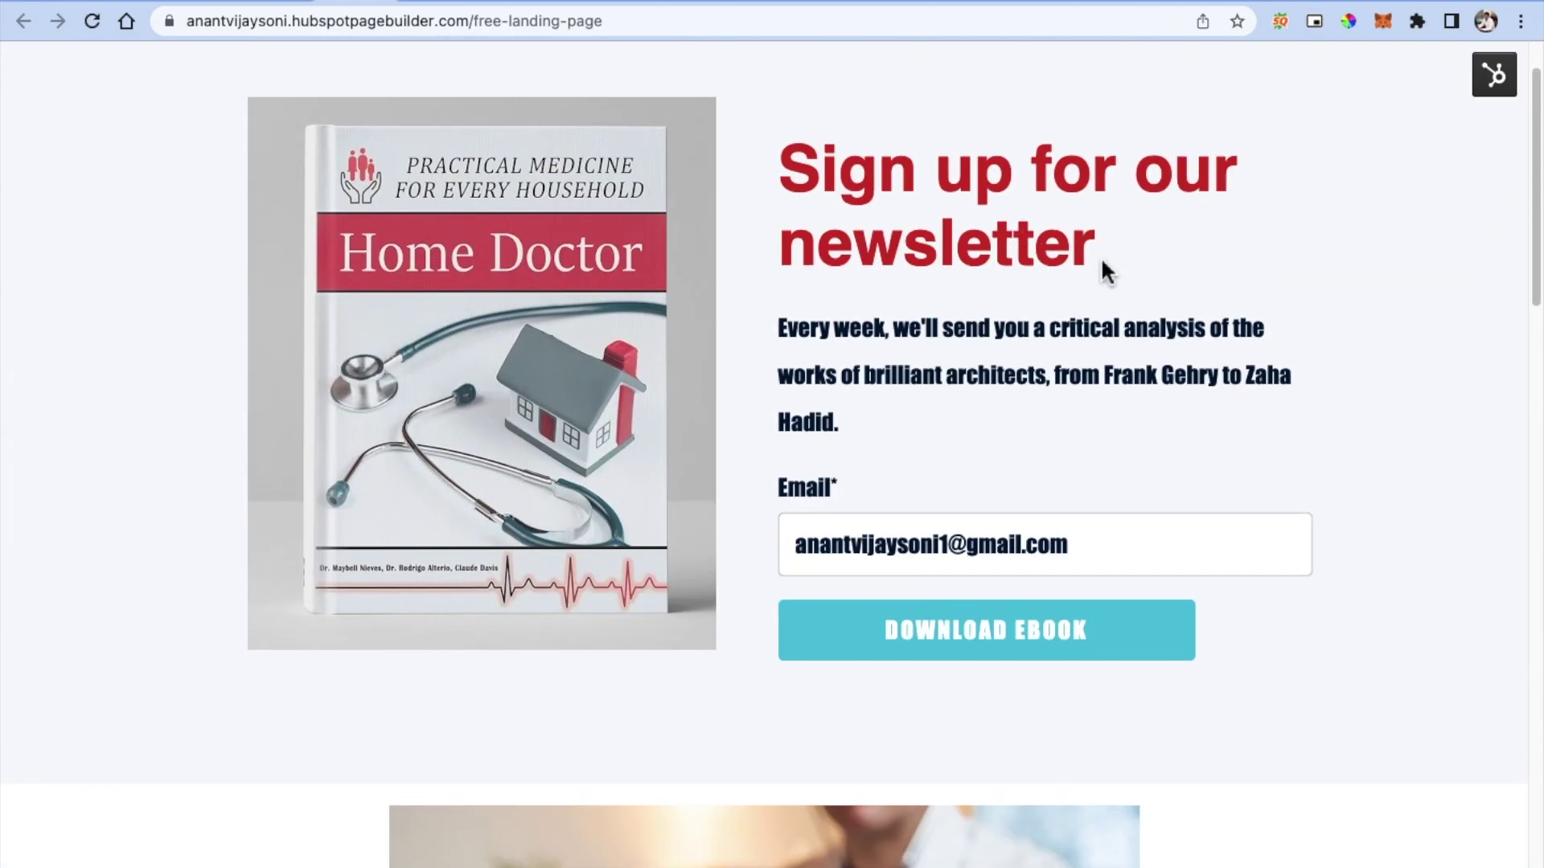
left_click_drag(1103, 269, 793, 166)
left_click(816, 388)
triple_click(816, 389)
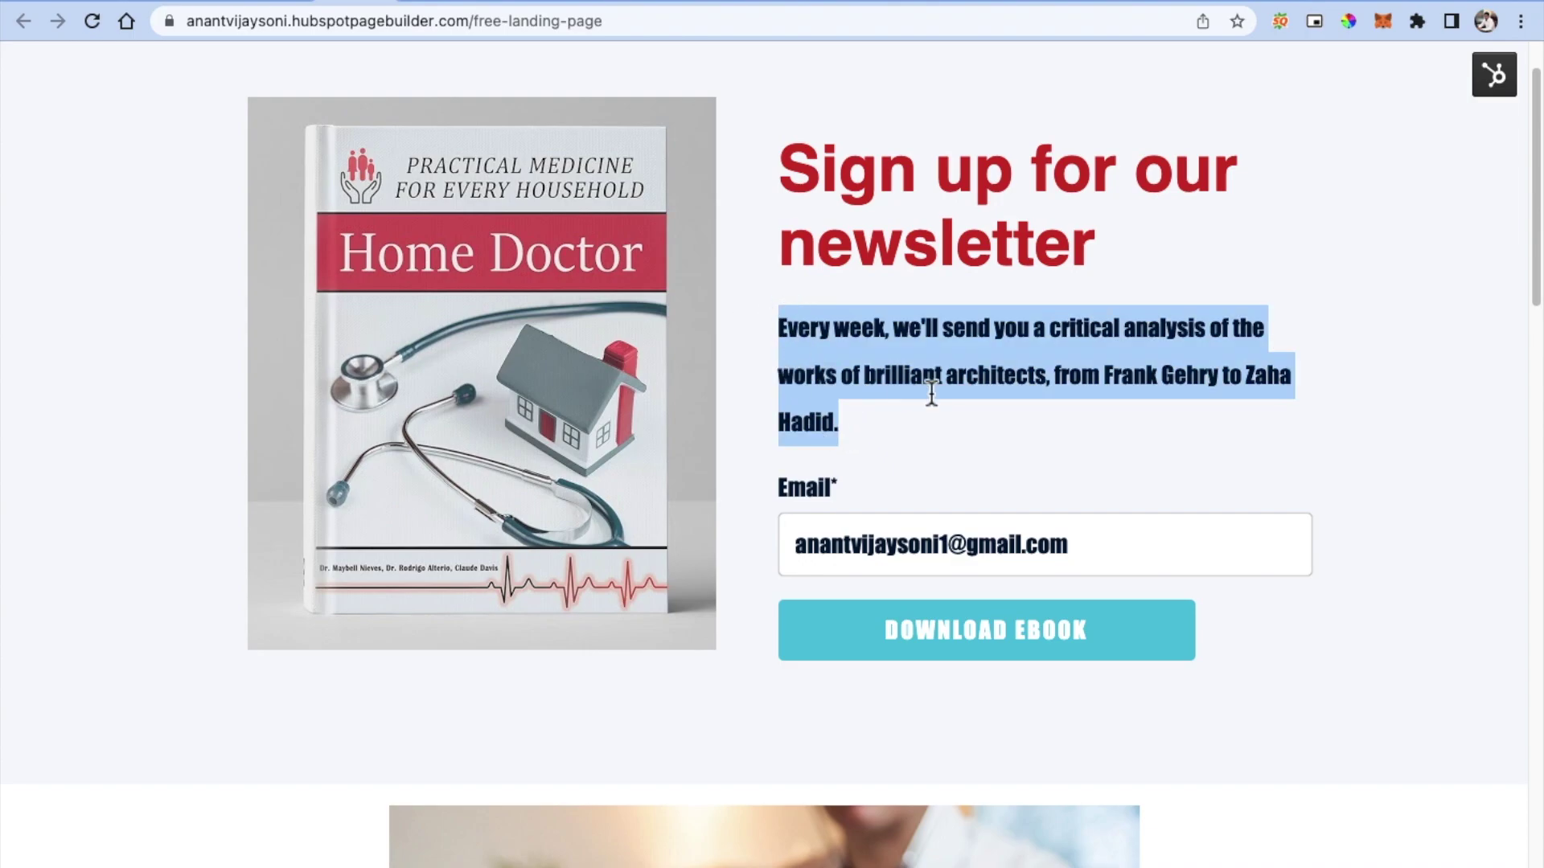
Step: Examine the live page's download button, doctor photo, Read Blogs button, headings, video and social links
scroll(924, 394, "down", 5)
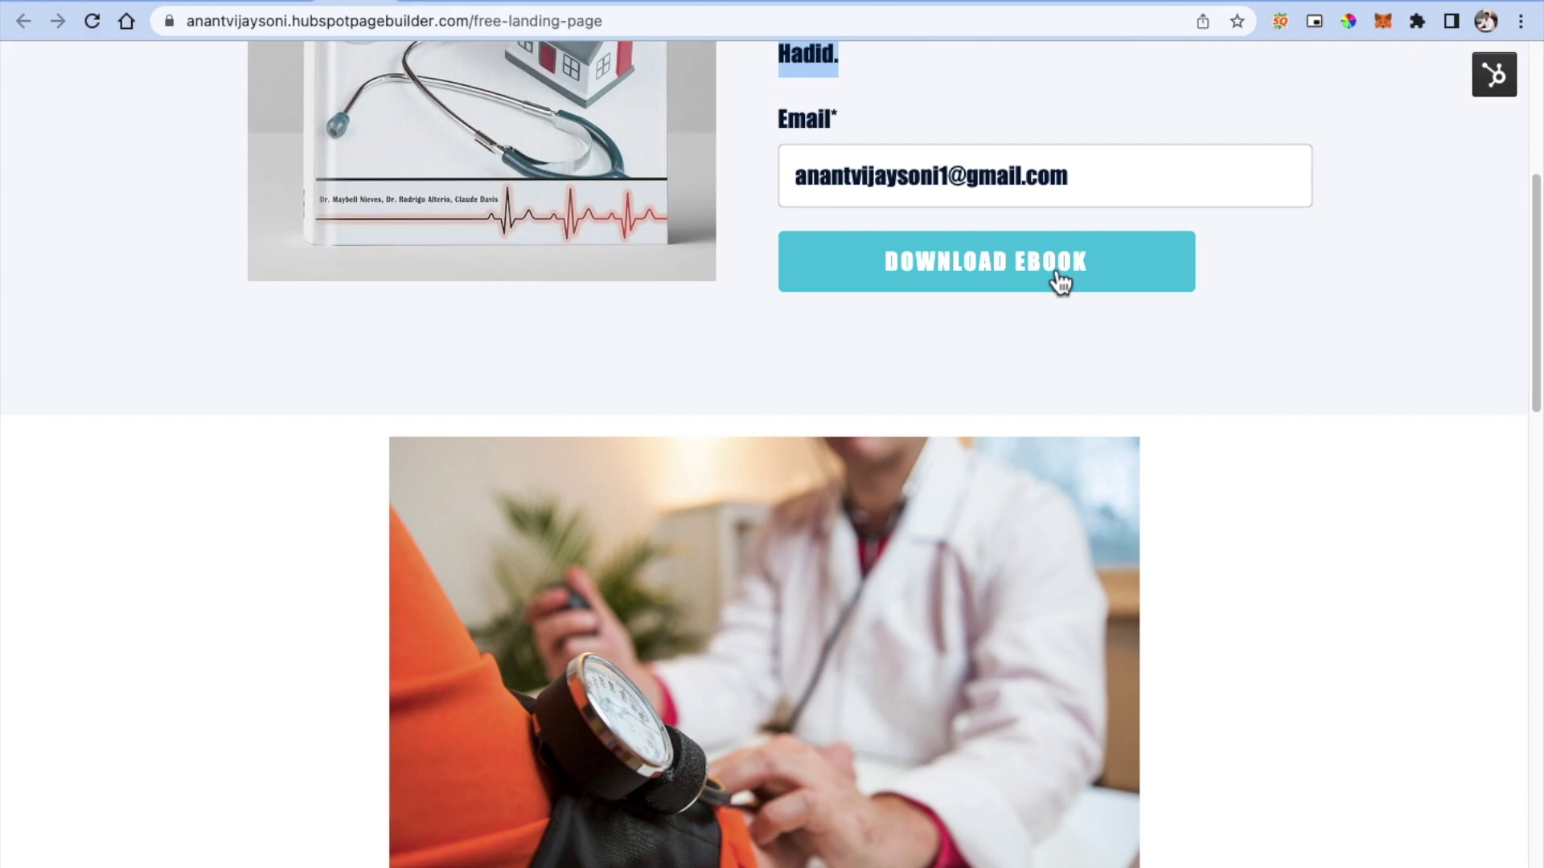
scroll(779, 418, "down", 5)
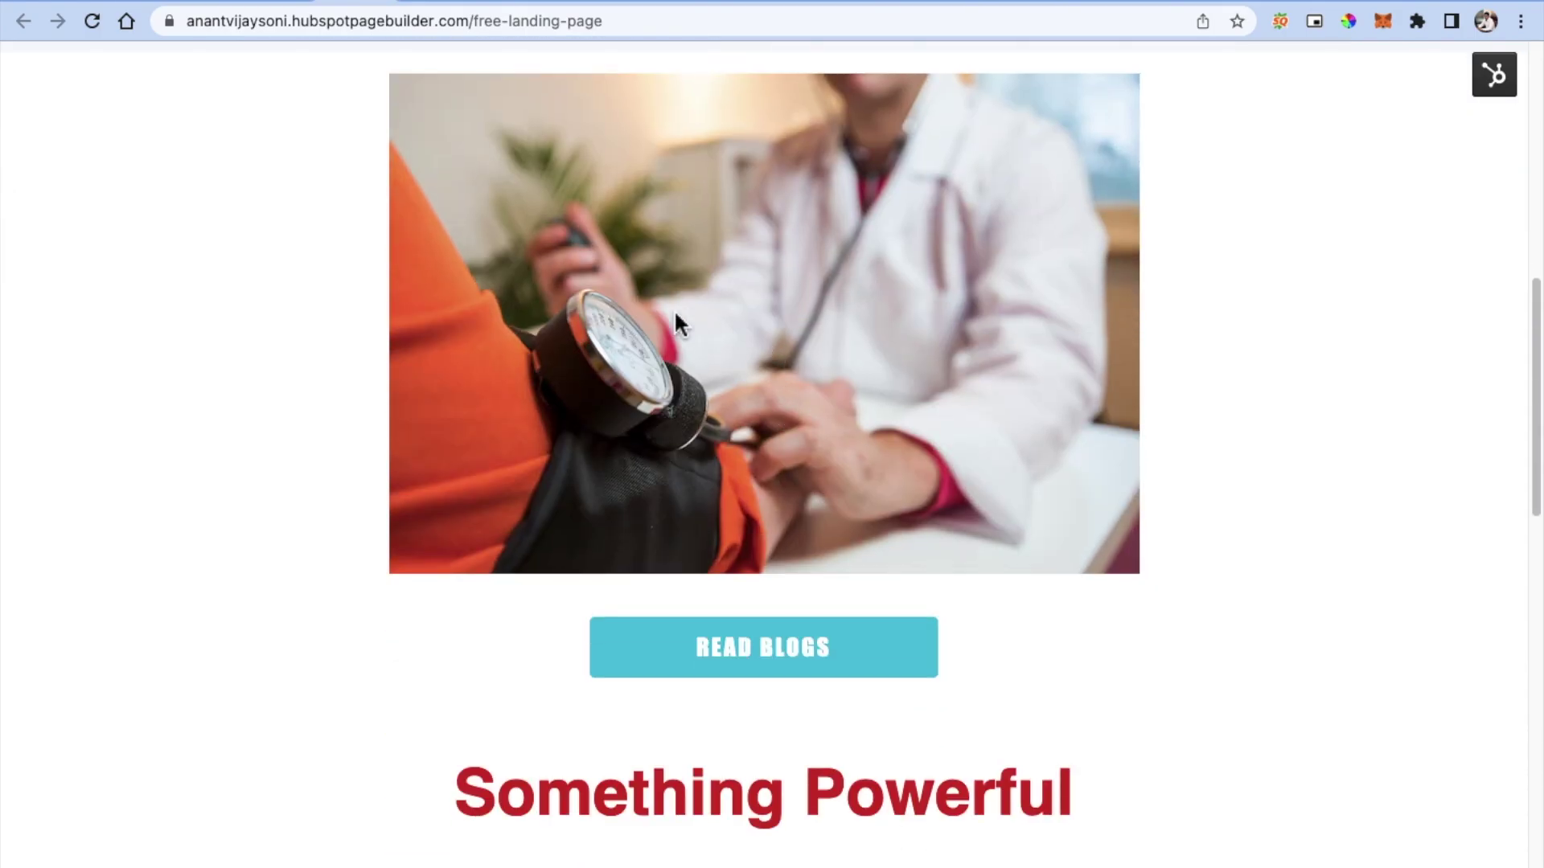
scroll(794, 407, "up", 2)
scroll(794, 403, "down", 1)
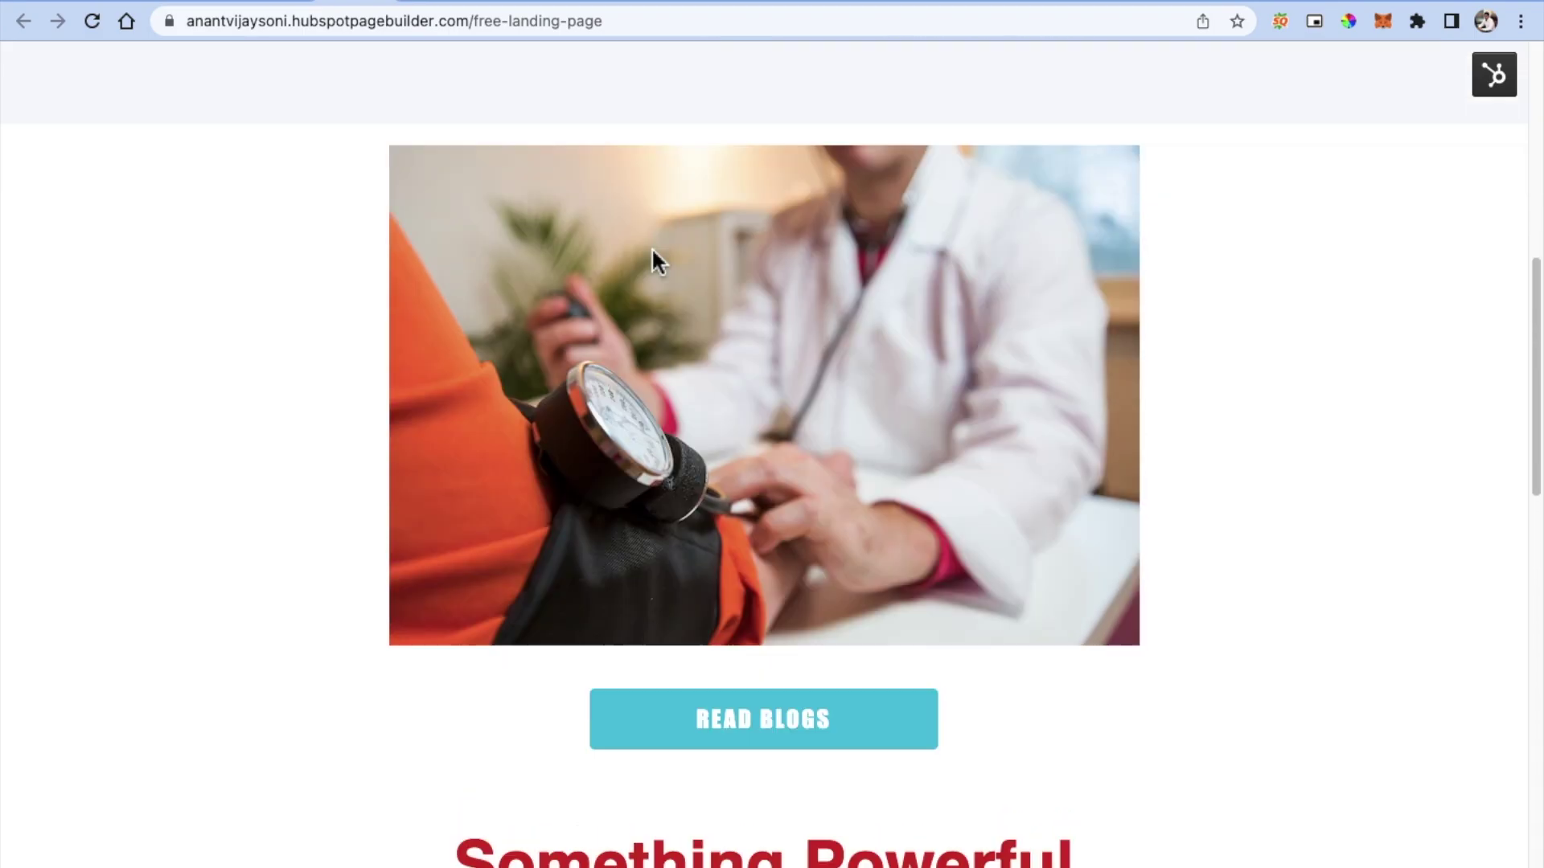
scroll(736, 331, "down", 4)
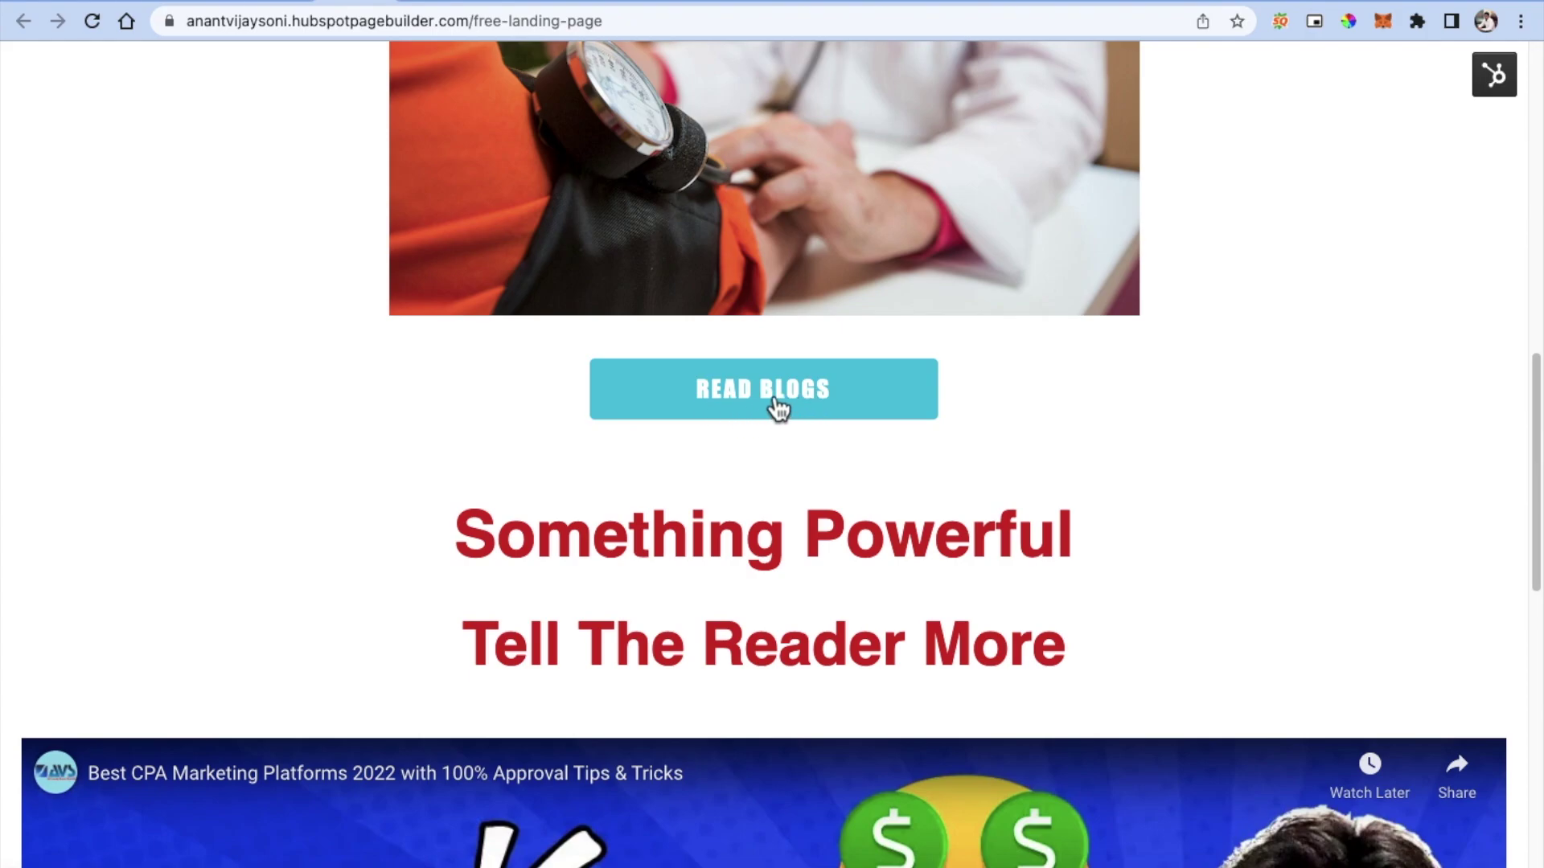
scroll(747, 413, "down", 1)
scroll(735, 402, "down", 4)
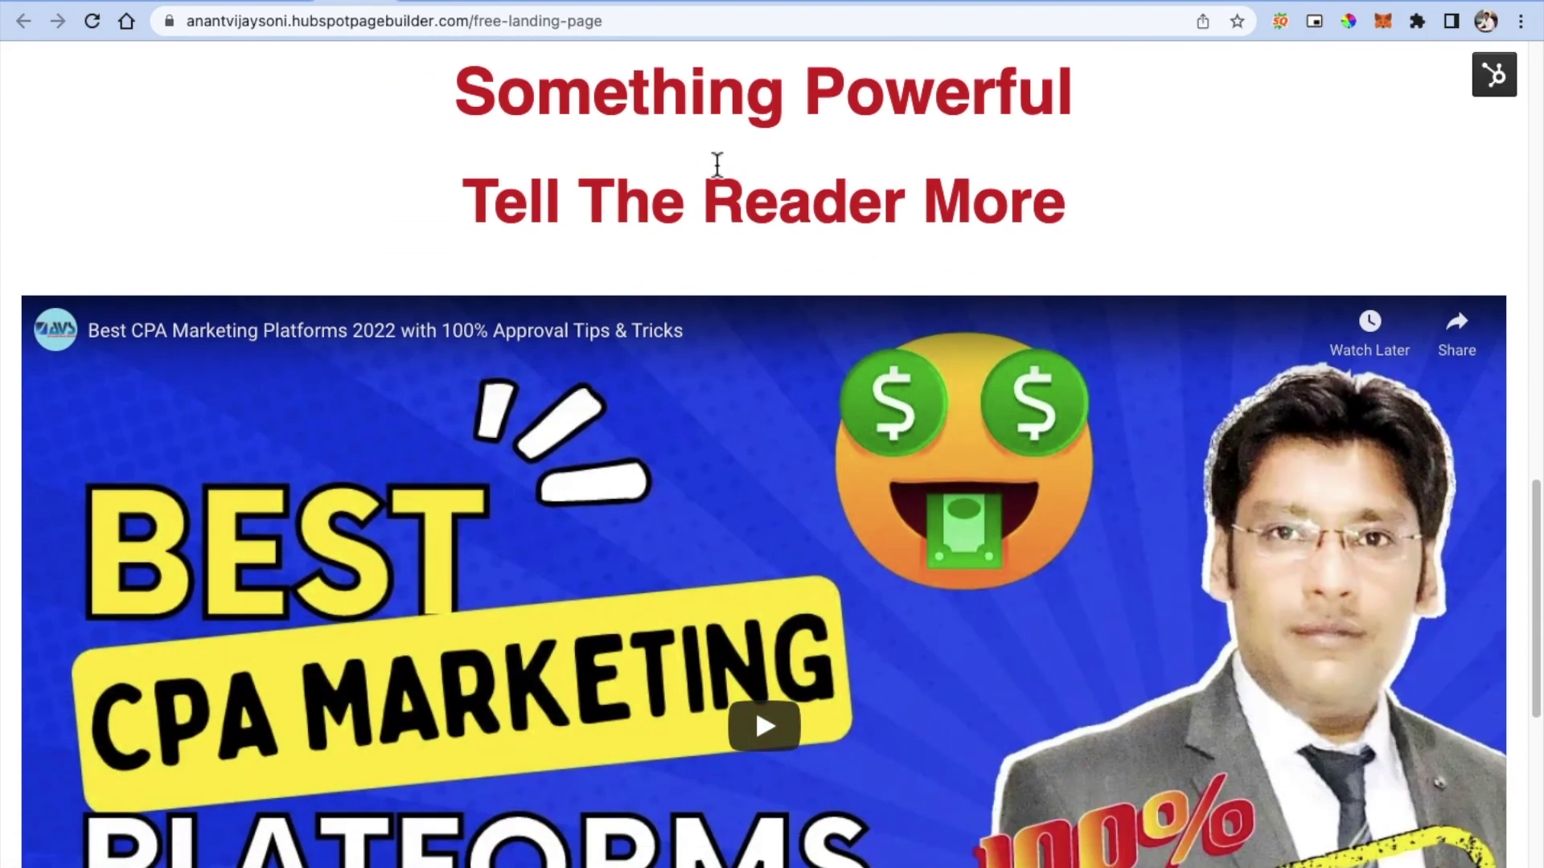
scroll(684, 335, "down", 6)
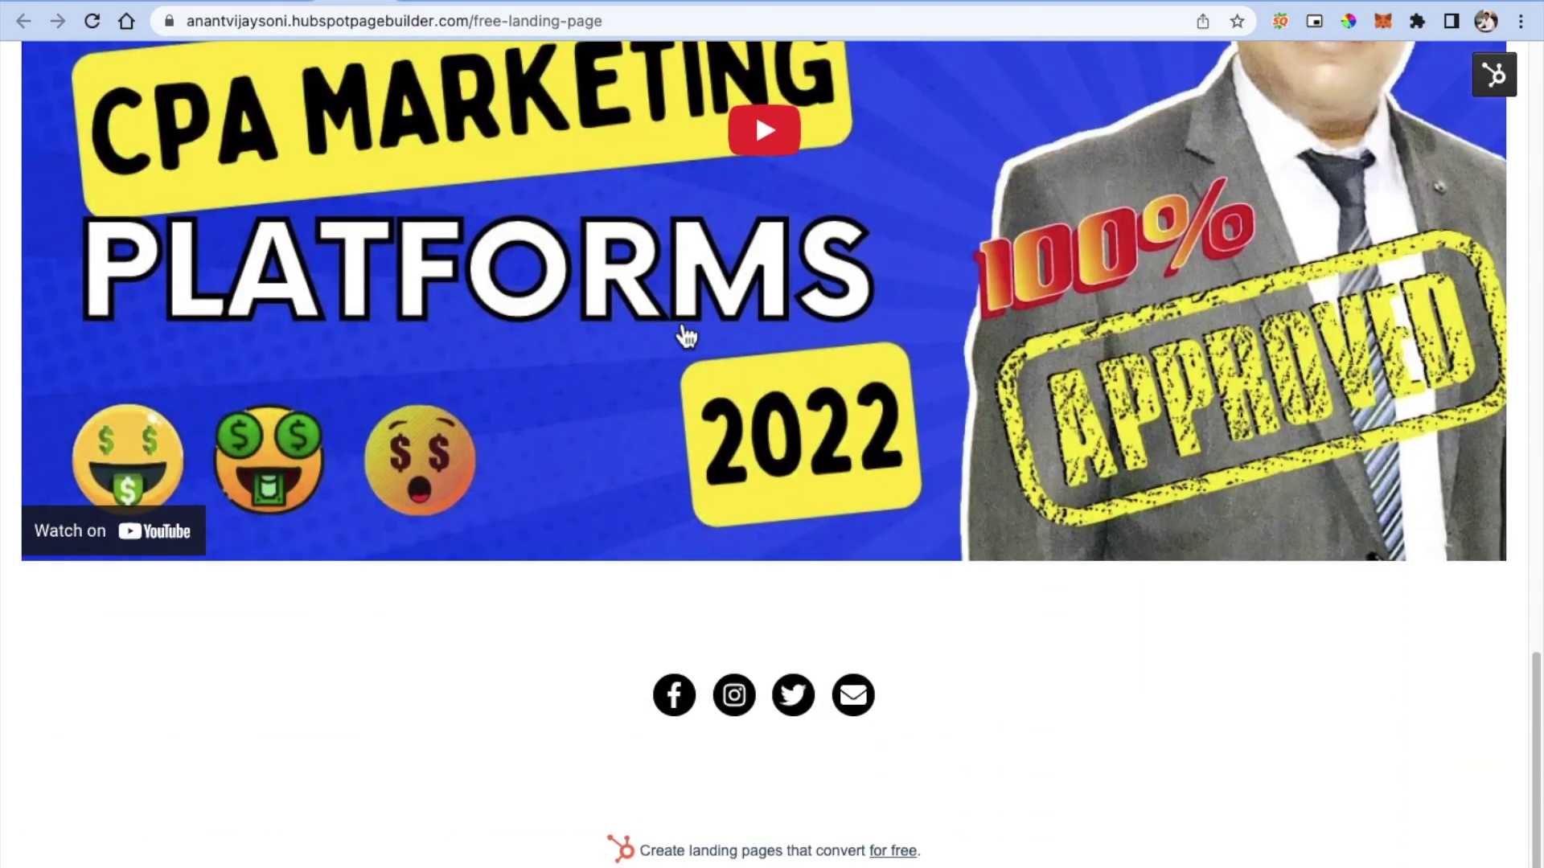
scroll(662, 303, "up", 15)
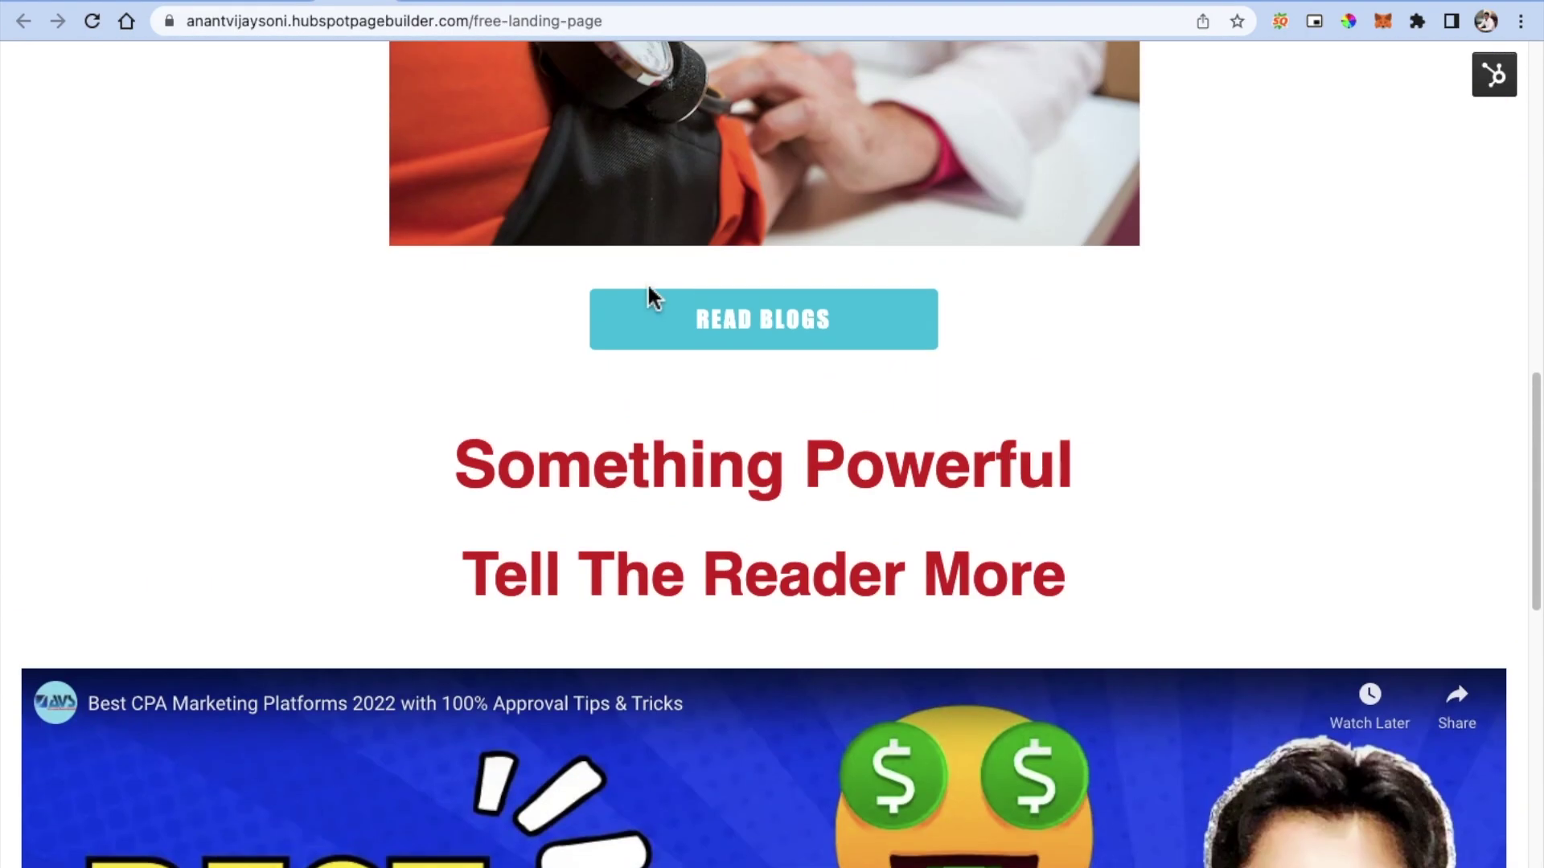
Step: Recheck the live page from the newsletter sign-up section through the Read Blogs section
scroll(647, 285, "up", 5)
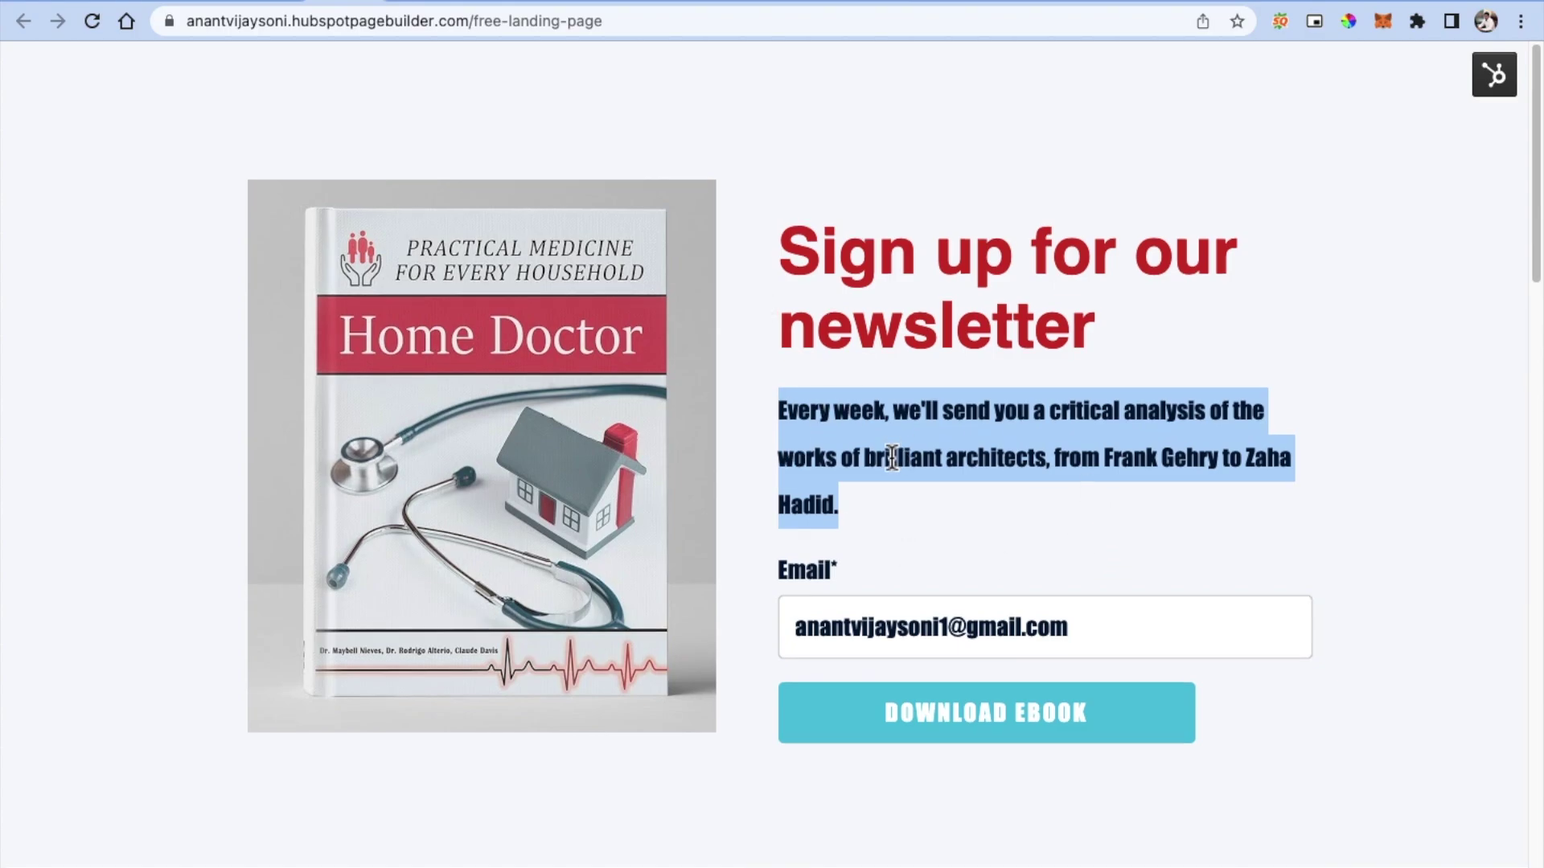
scroll(890, 452, "down", 5)
scroll(1034, 472, "up", 5)
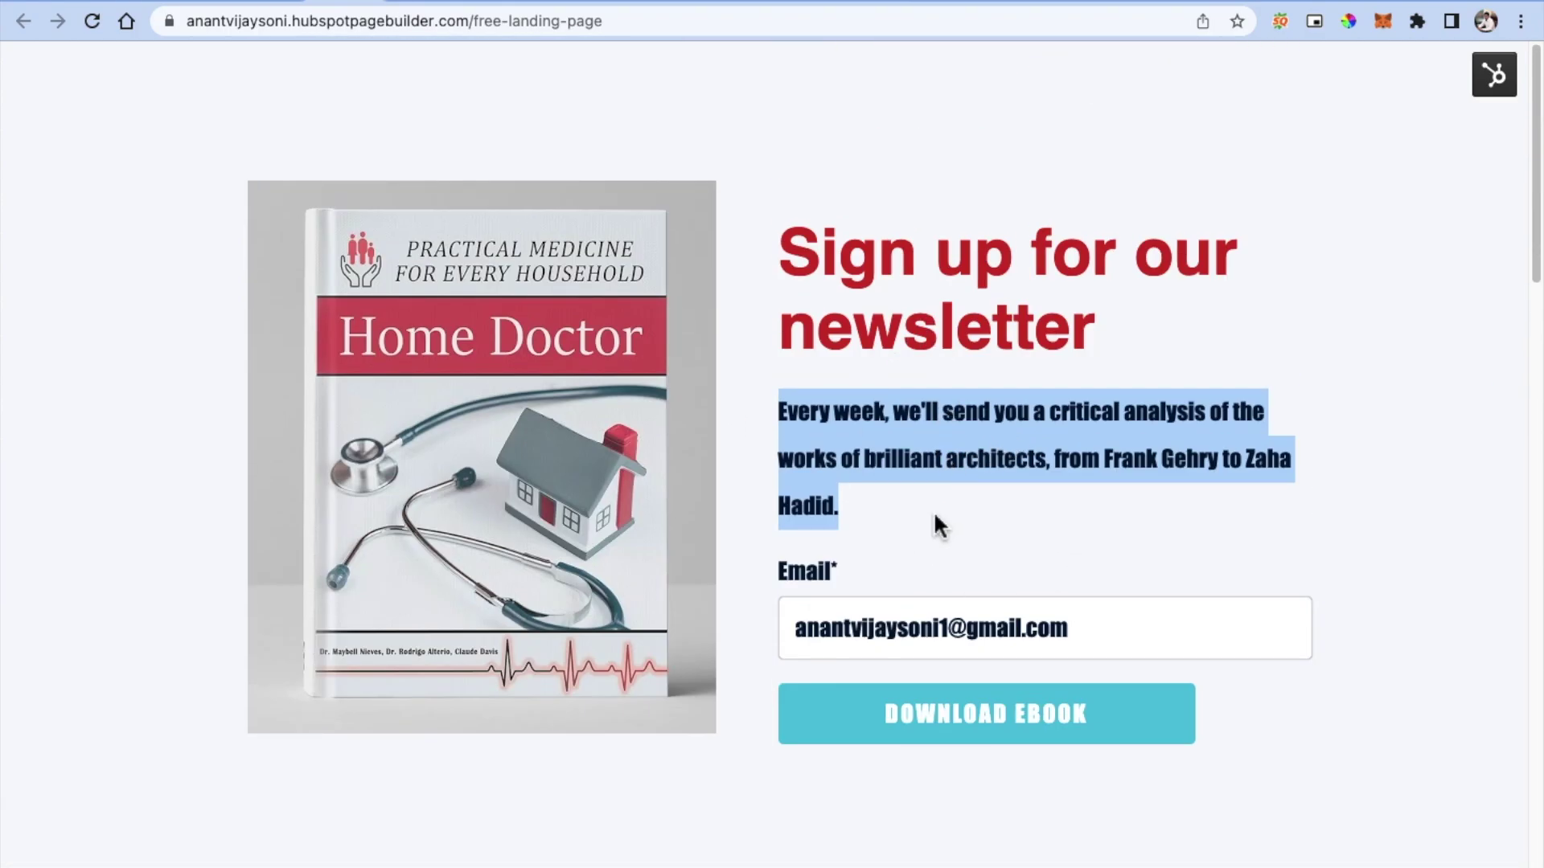
left_click(937, 524)
scroll(952, 450, "down", 3)
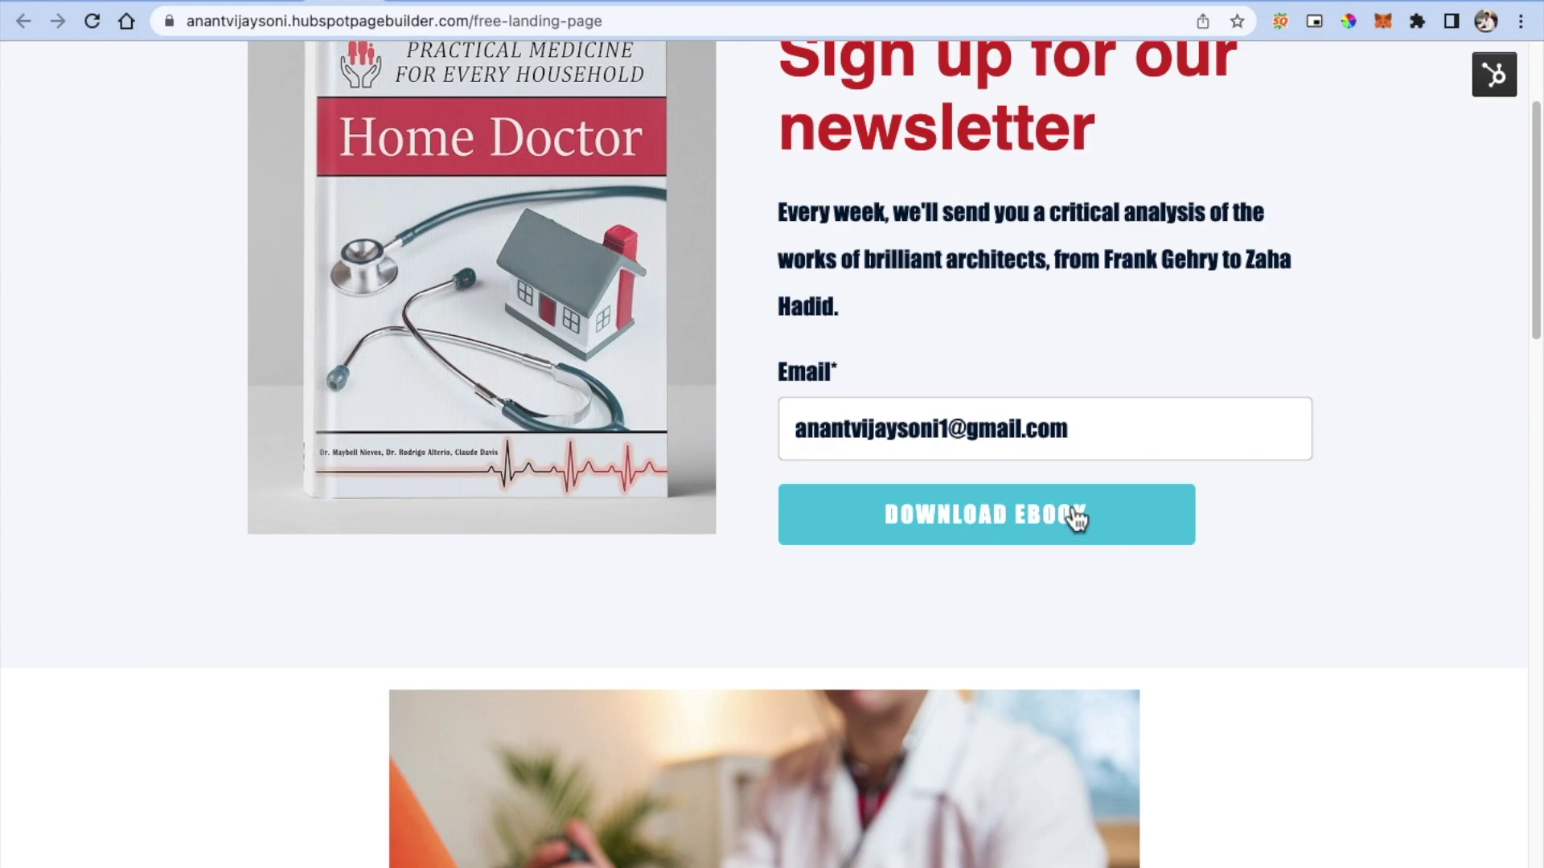
scroll(1109, 524, "down", 10)
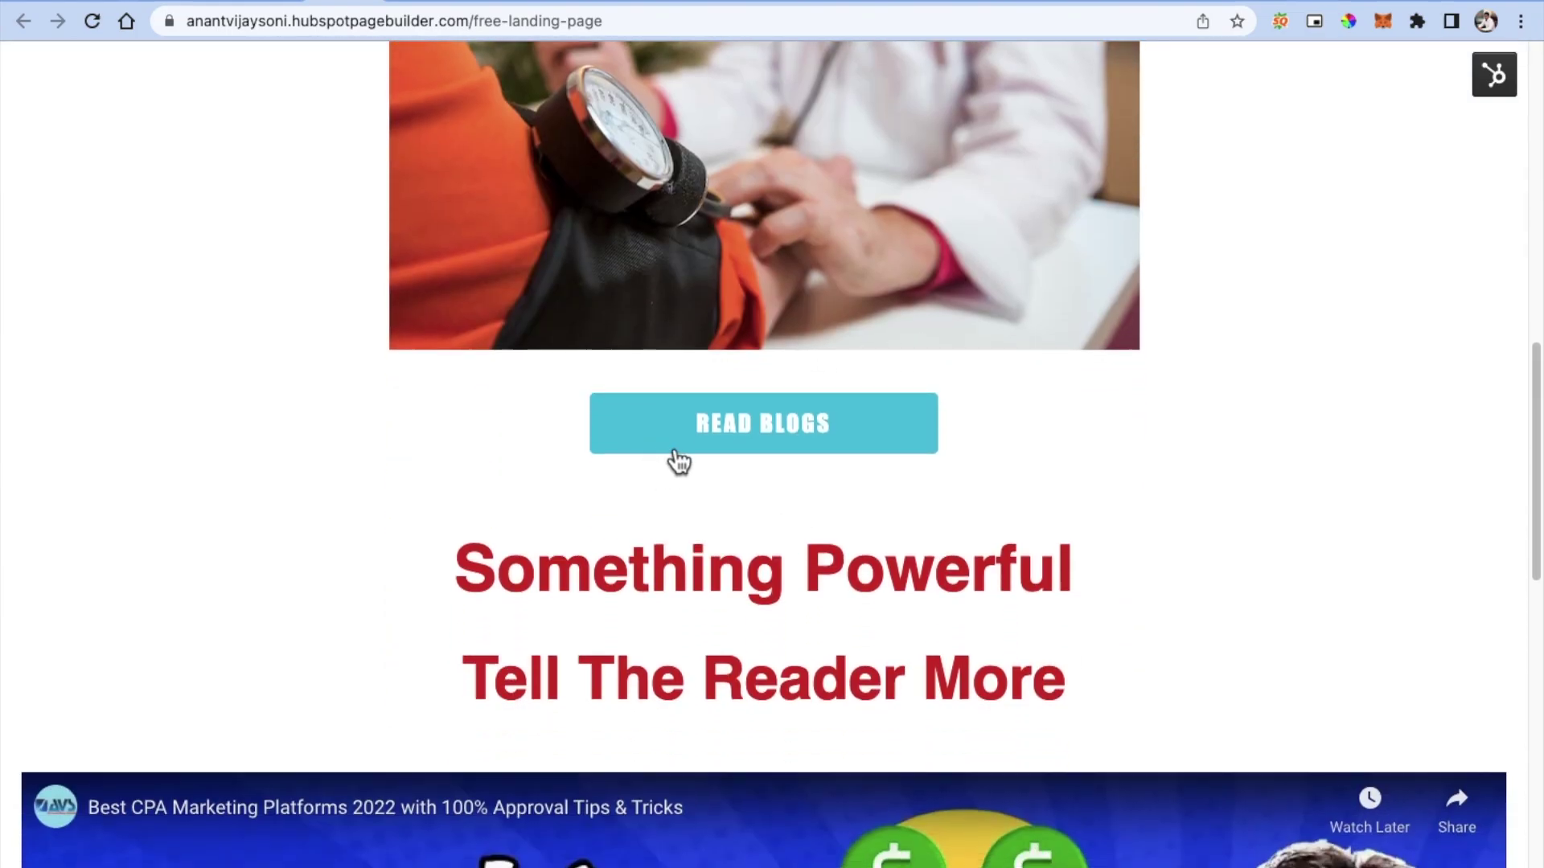
scroll(1099, 448, "up", 8)
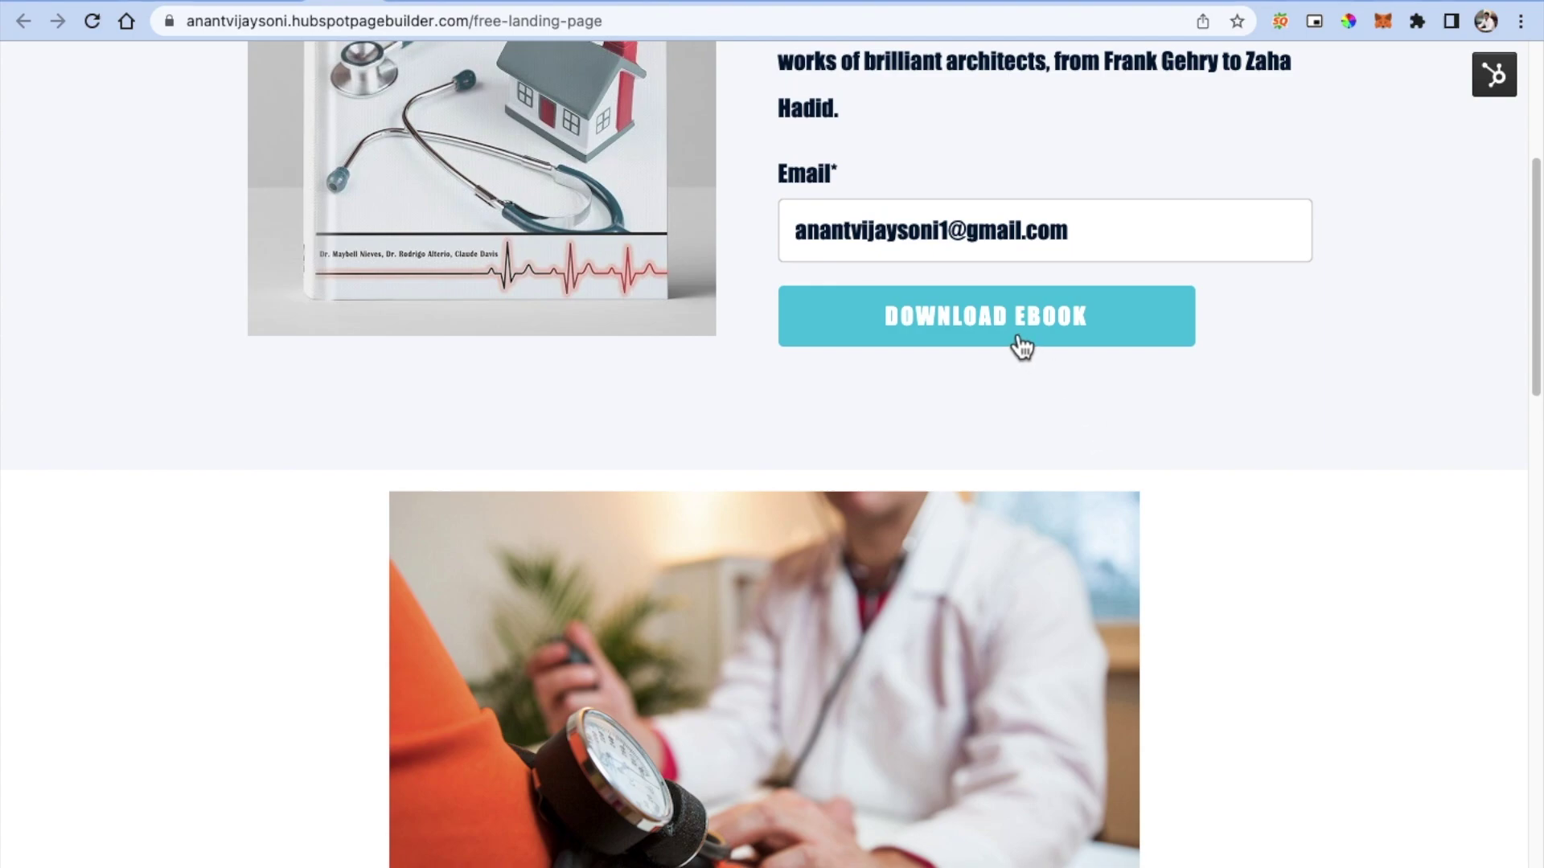
scroll(1017, 394, "up", 3)
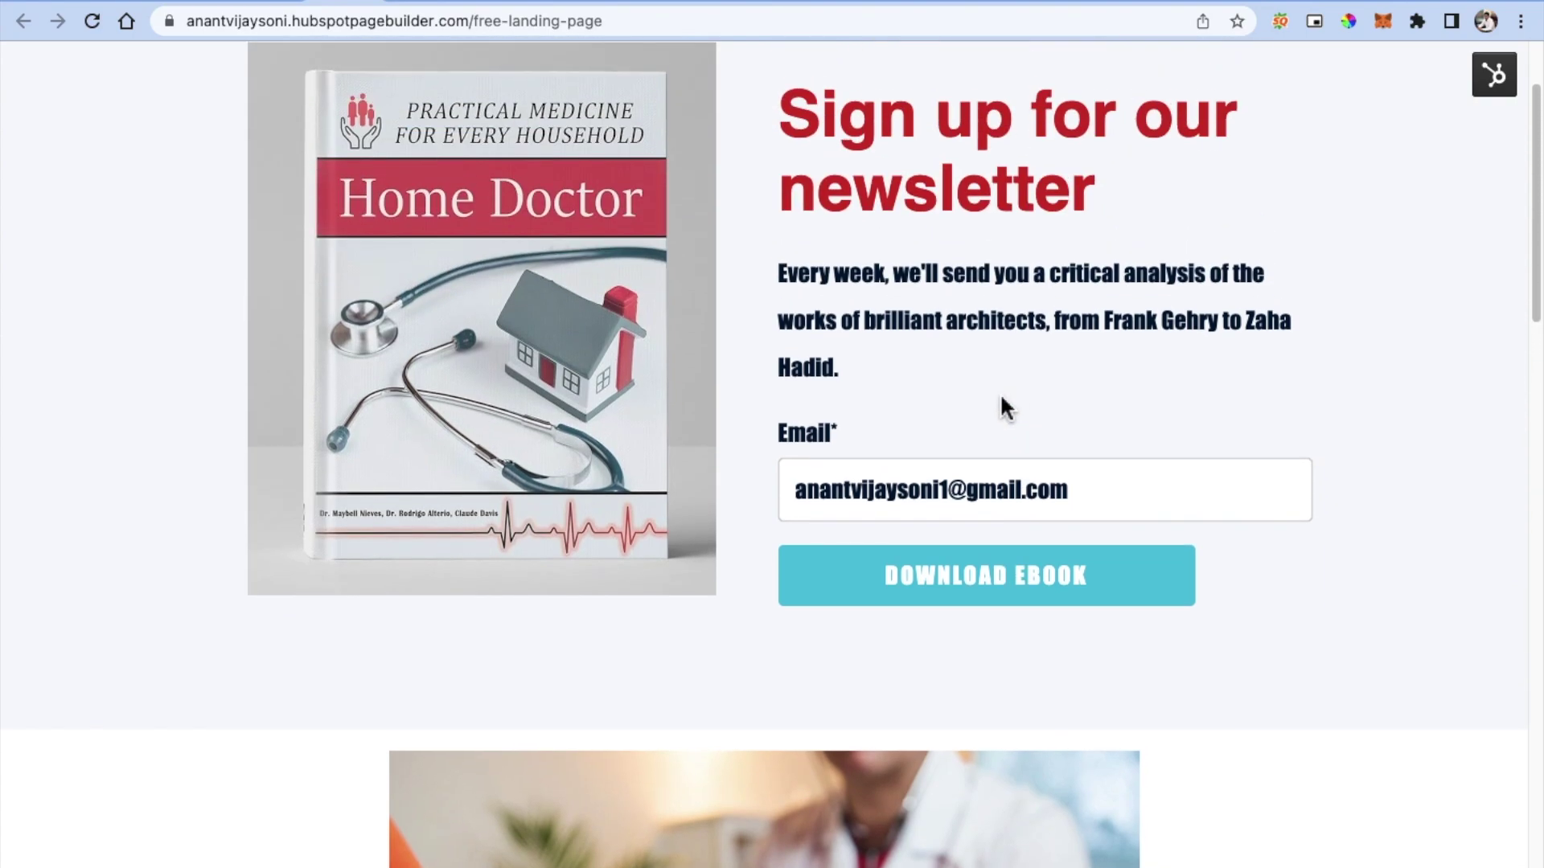
Step: Submit the ebook sign-up form to test its redirect, and return to the live landing page
left_click(930, 597)
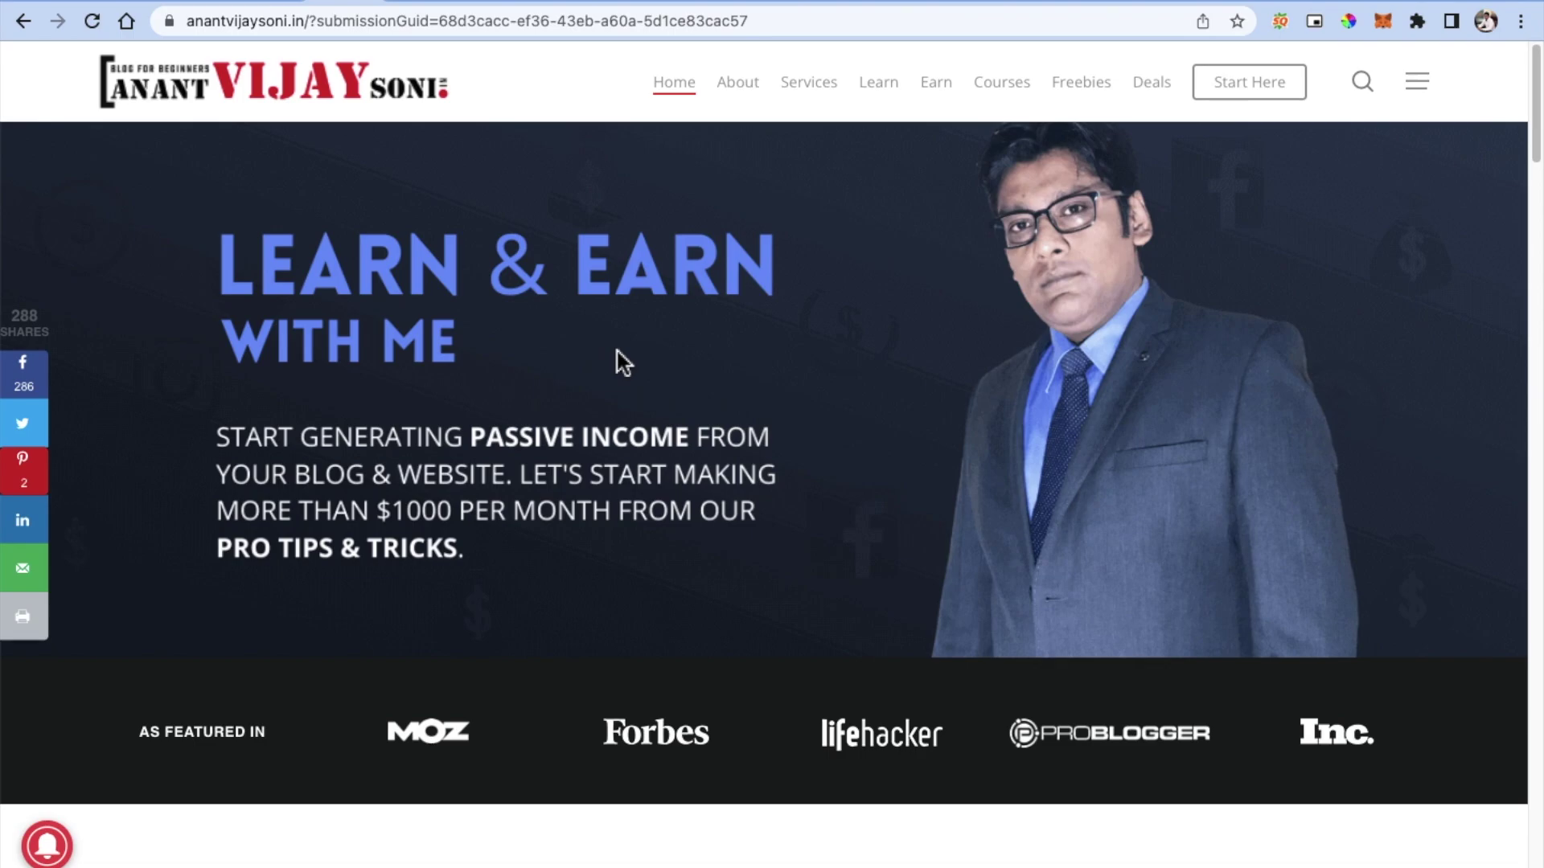
left_click(23, 21)
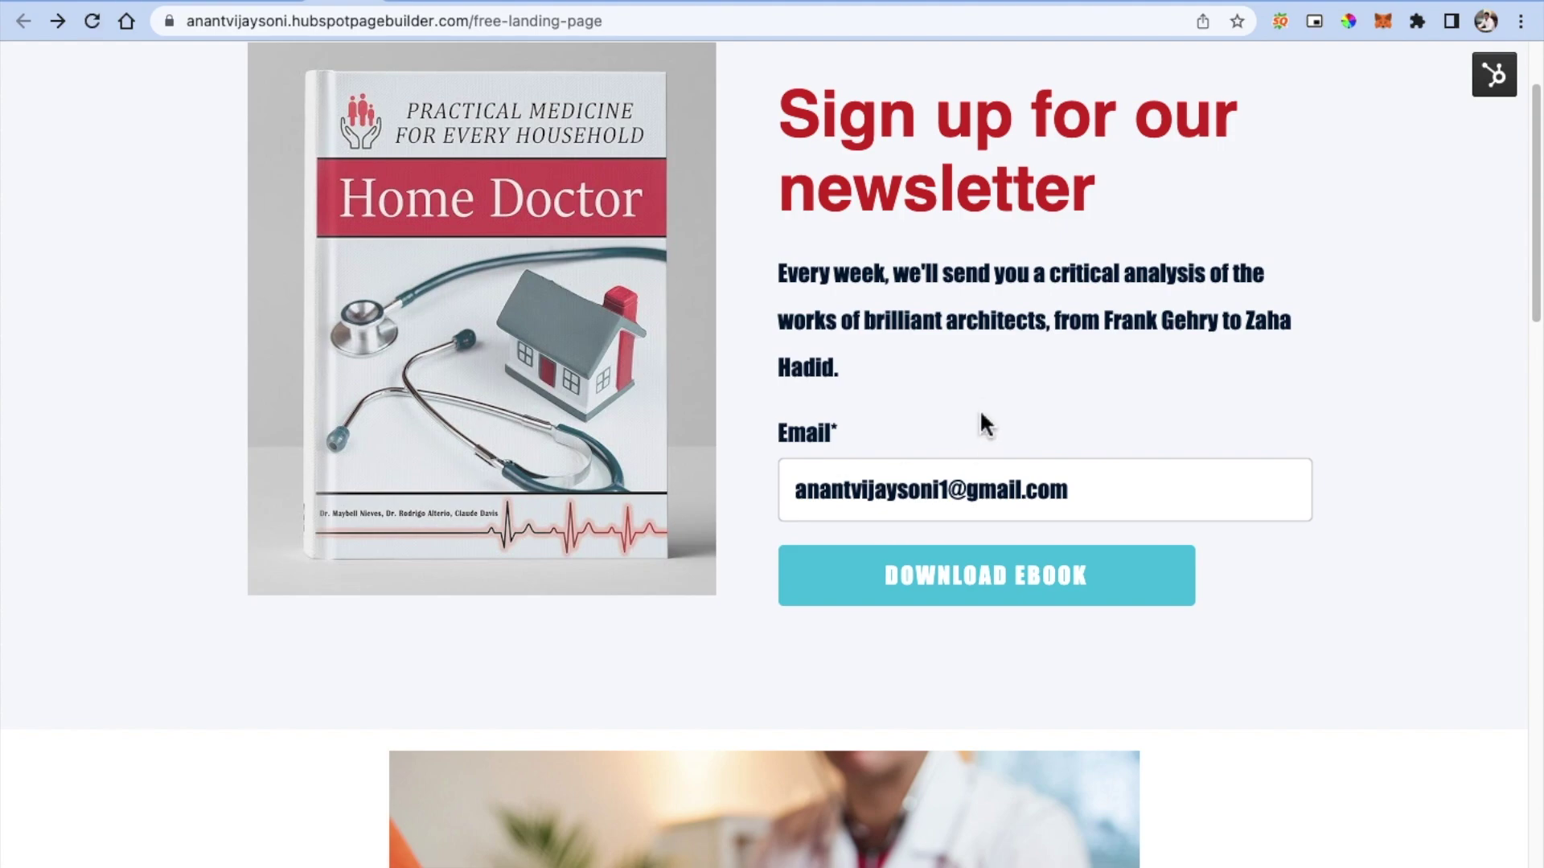
scroll(980, 410, "up", 2)
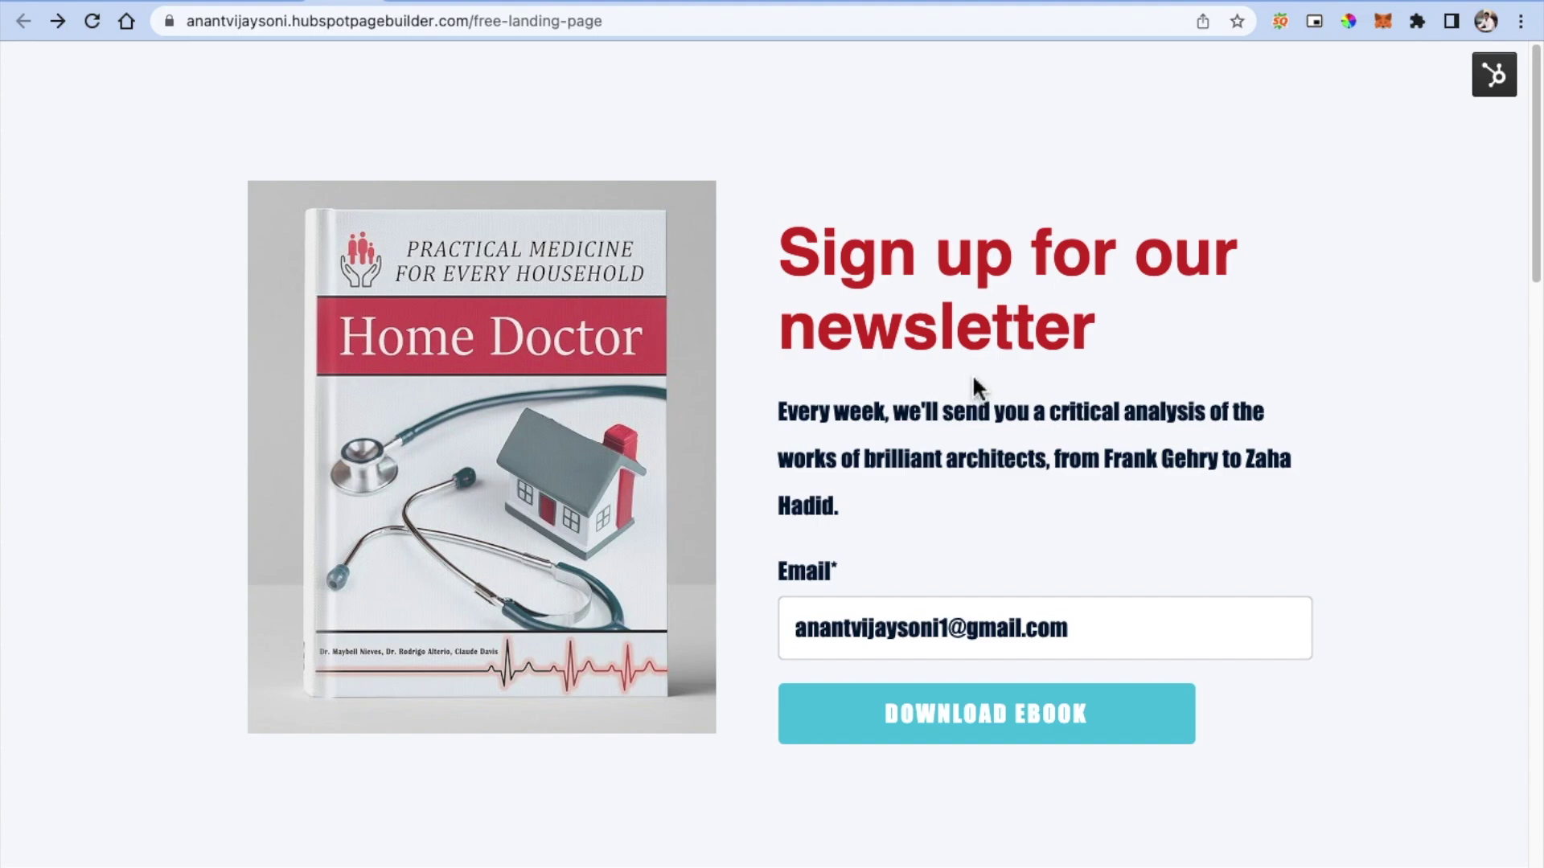
scroll(973, 378, "down", 1)
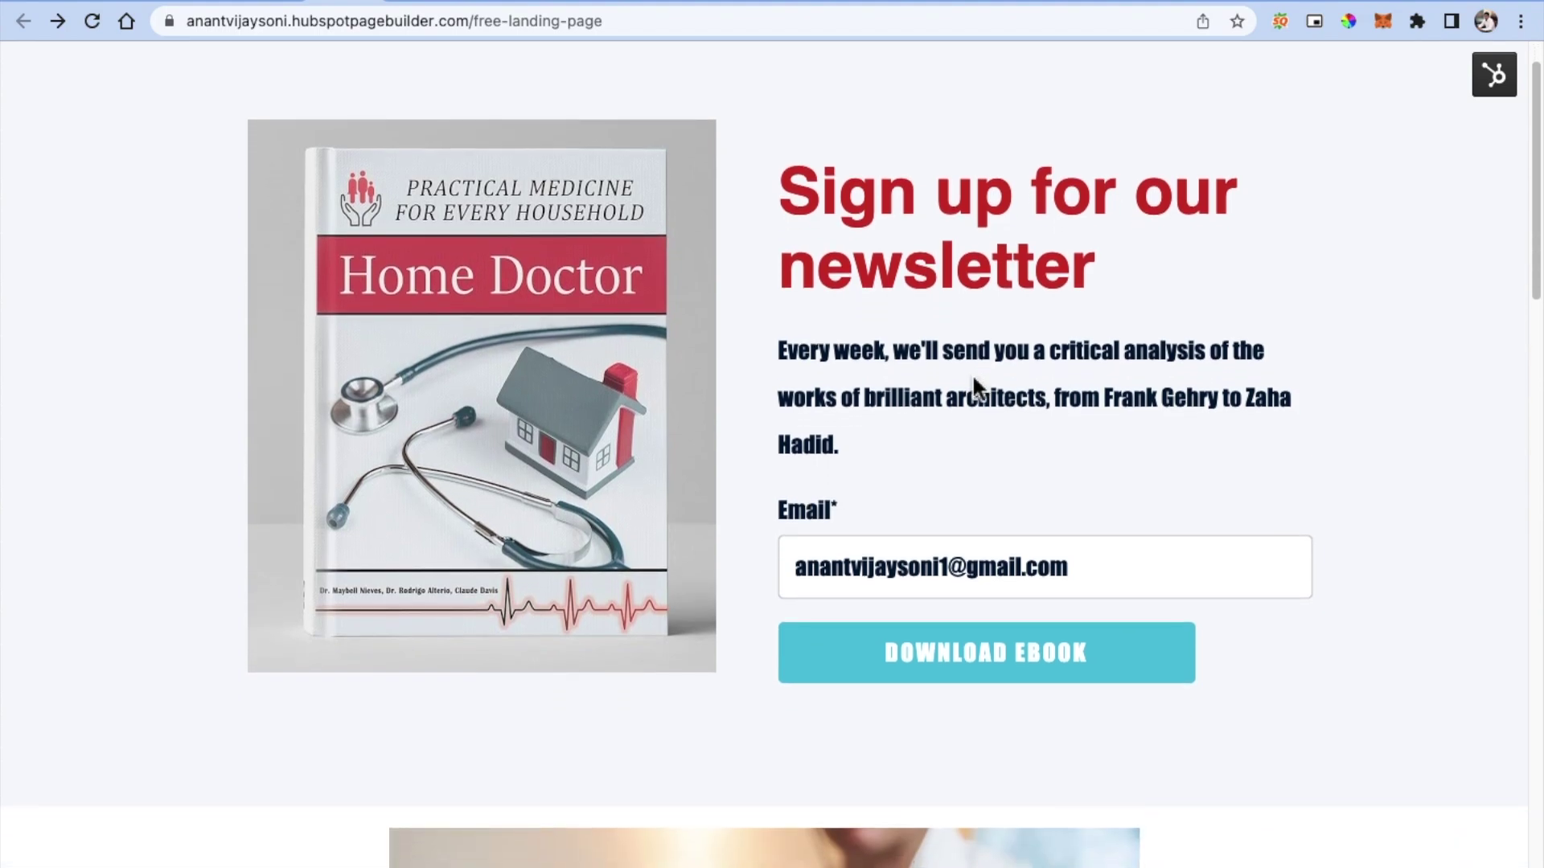